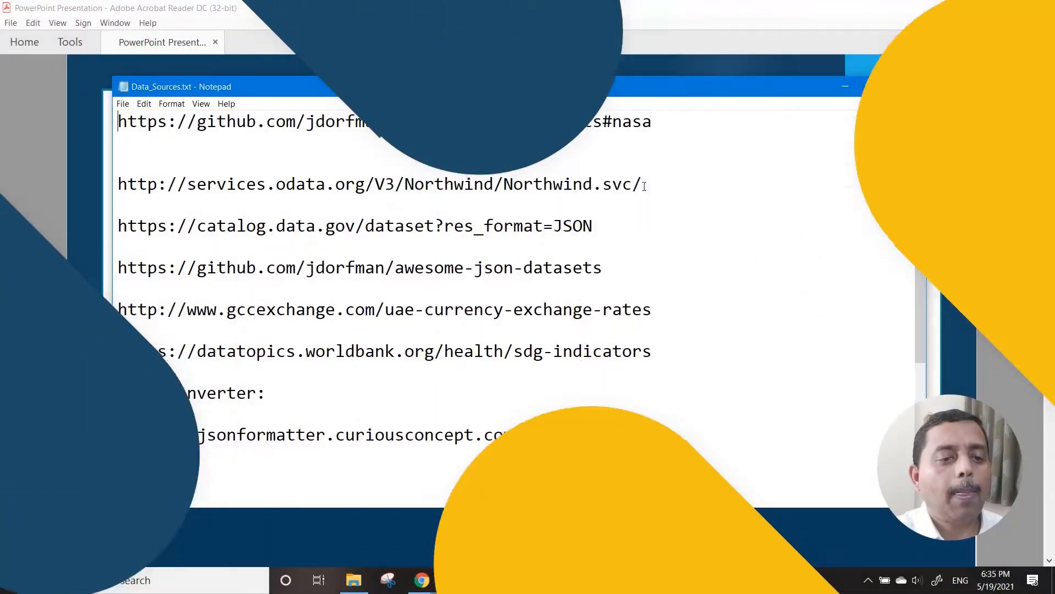
pyautogui.moveTo(644, 186); pyautogui.dragTo(118, 185)
pyautogui.hotkey('ctrl', 'c')
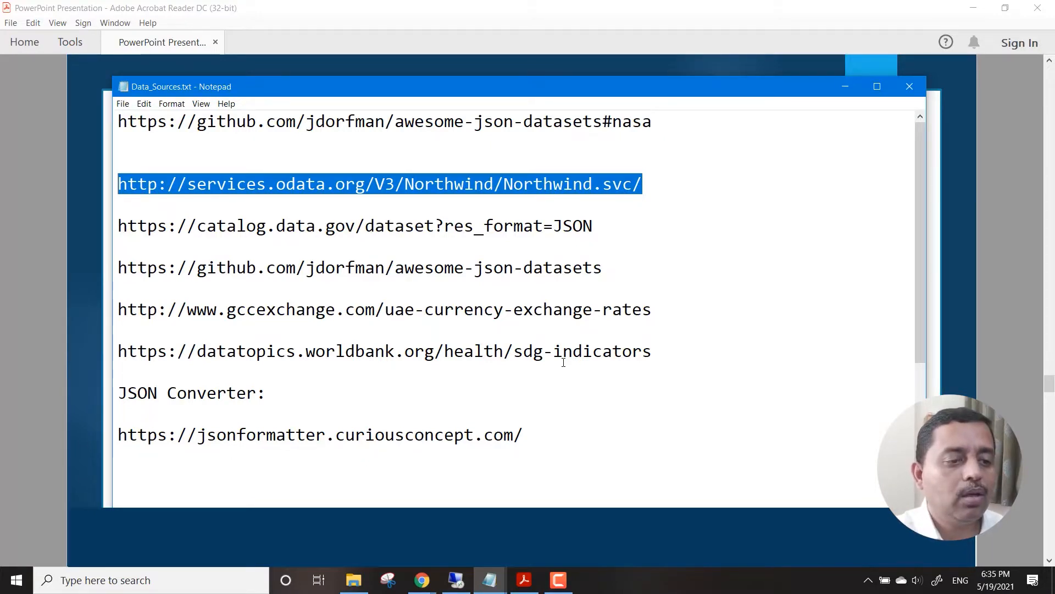
pyautogui.moveTo(419, 590)
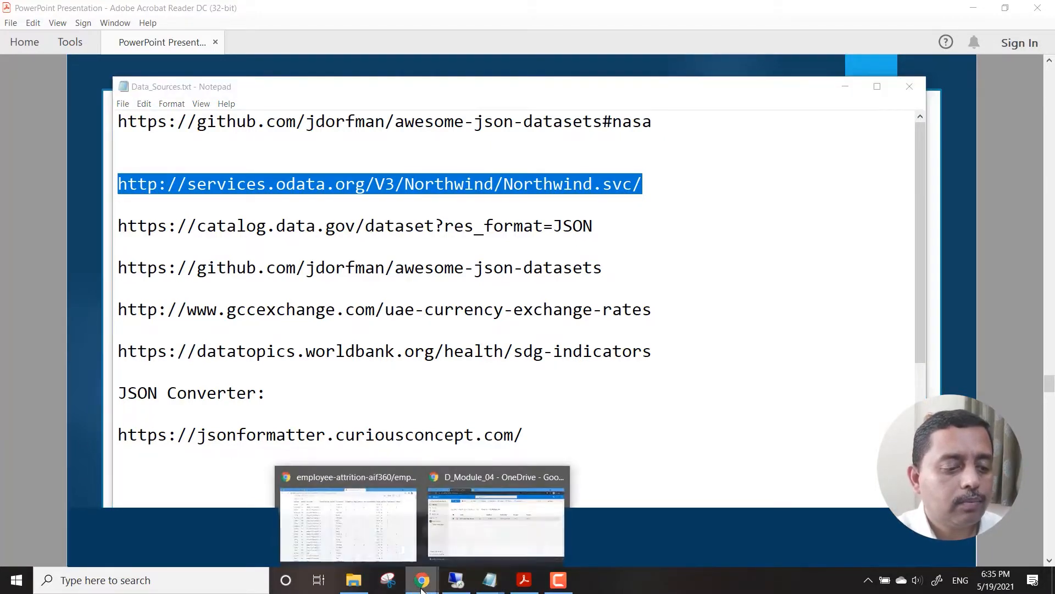
pyautogui.click(388, 540)
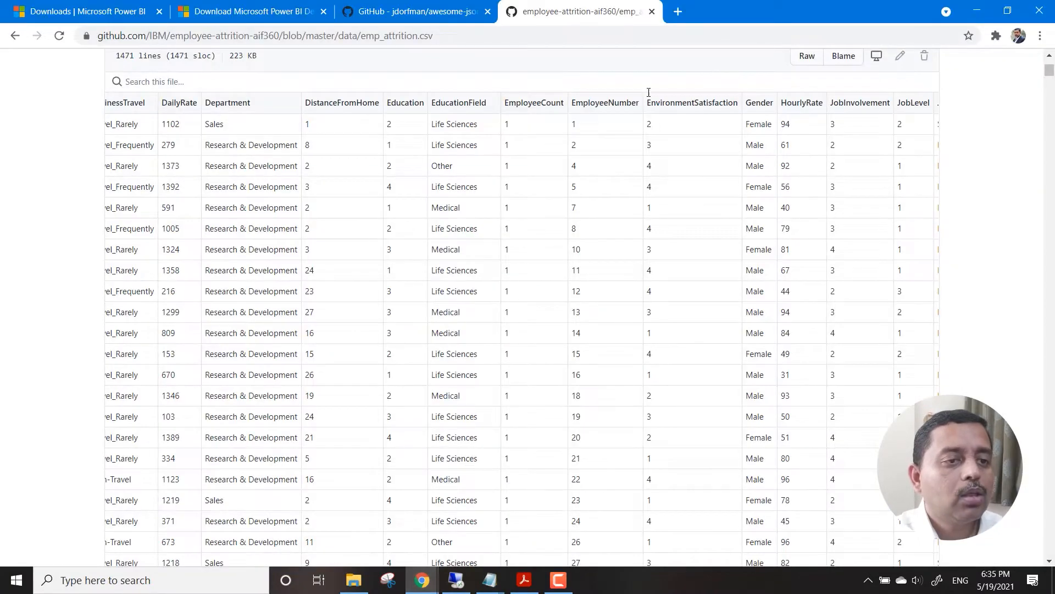
pyautogui.click(680, 12)
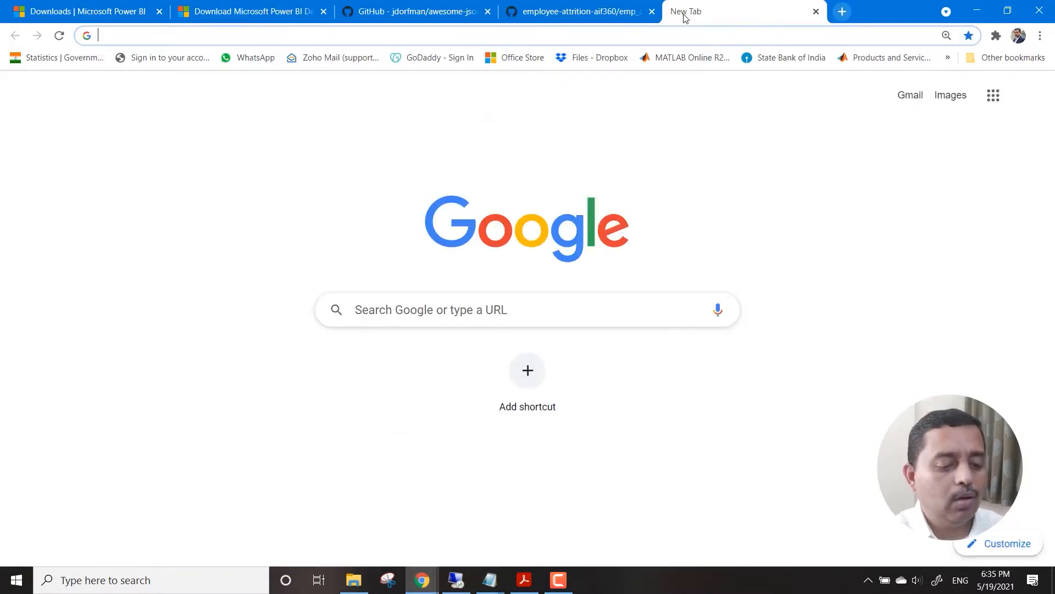
pyautogui.hotkey('ctrl', 'v')
pyautogui.press('Return')
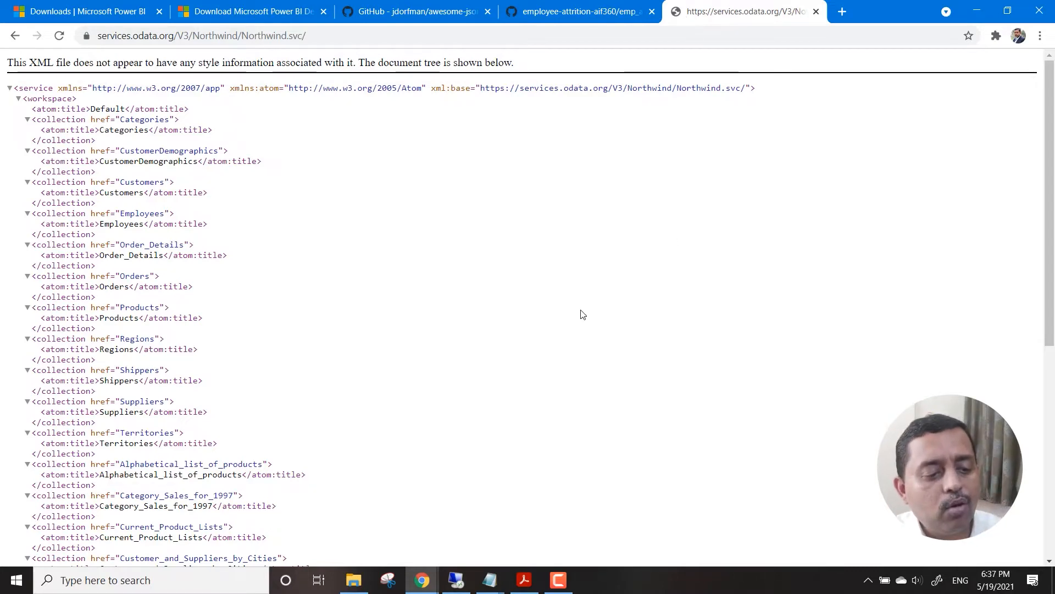
# Examine the NORTHWND tables and views in the remote SQL Server session and compare them with the collections in the Northwind feed in Chrome.
pyautogui.click(456, 580)
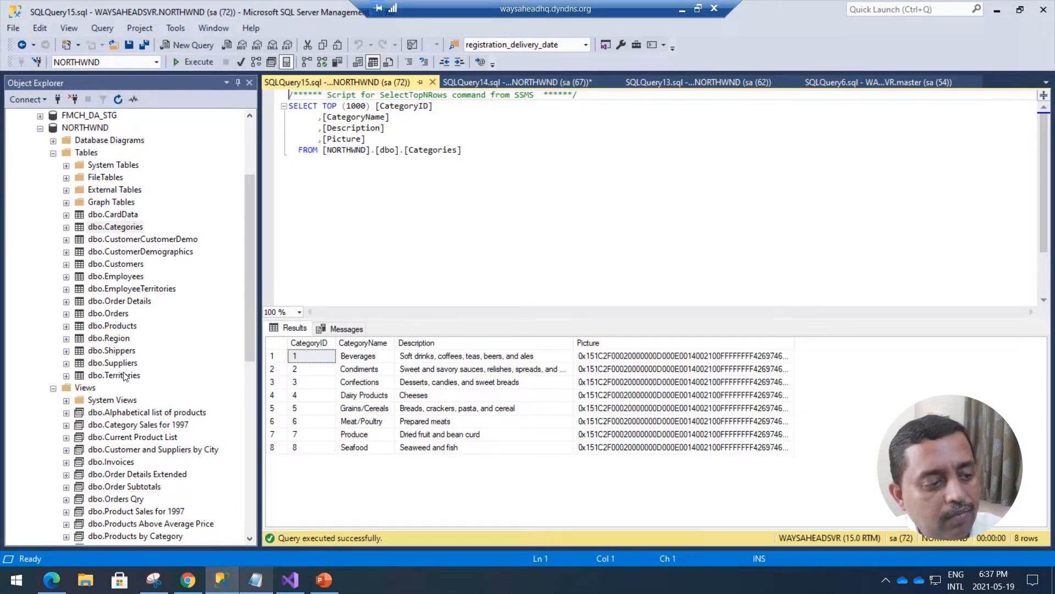
pyautogui.click(681, 9)
pyautogui.scroll(-3, 181, 281)
pyautogui.scroll(1, 148, 286)
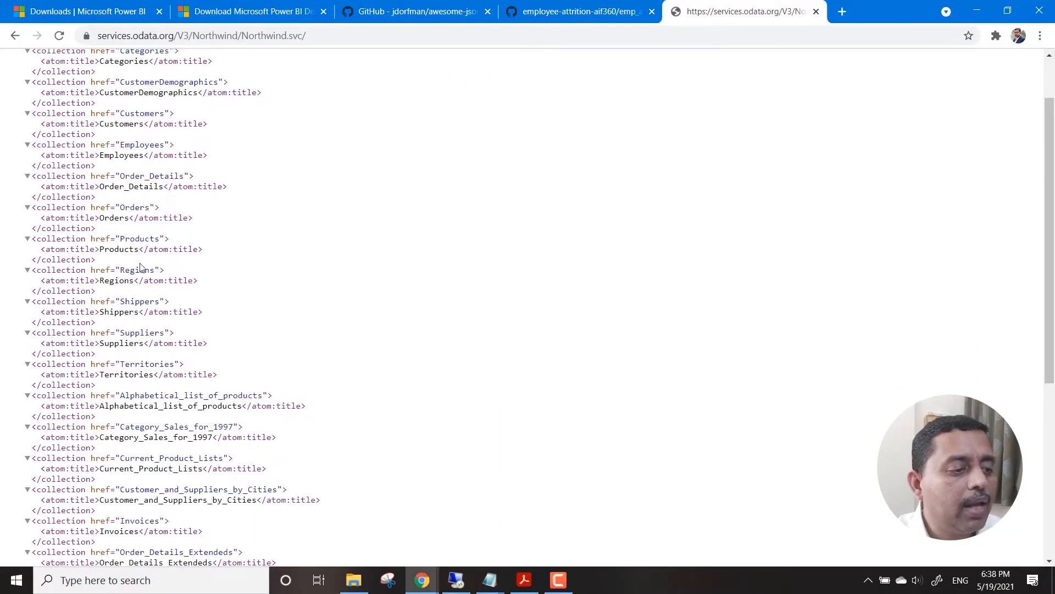
pyautogui.scroll(-3, 155, 439)
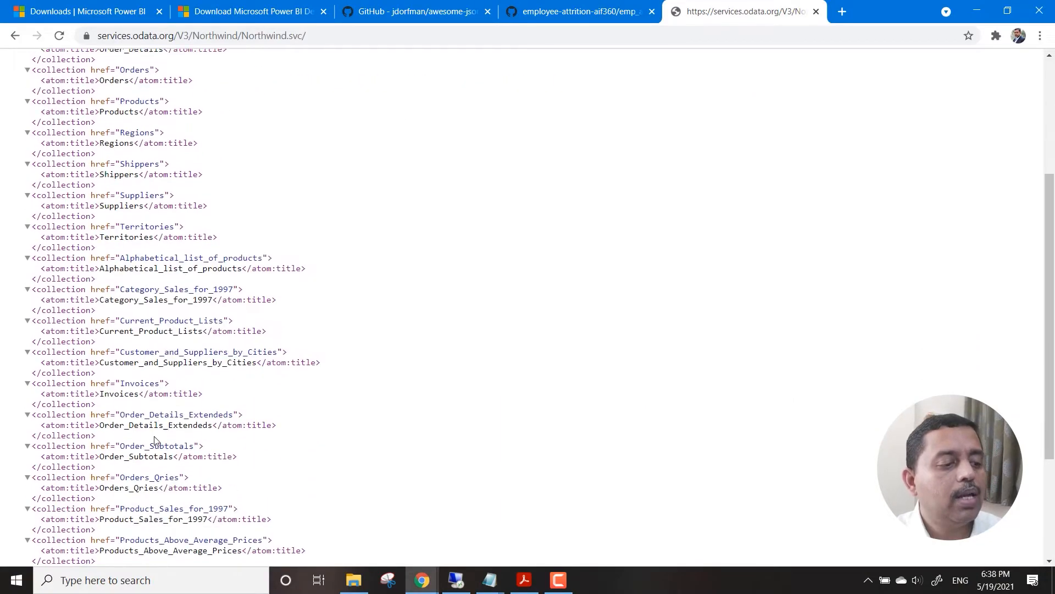
pyautogui.scroll(-3, 176, 472)
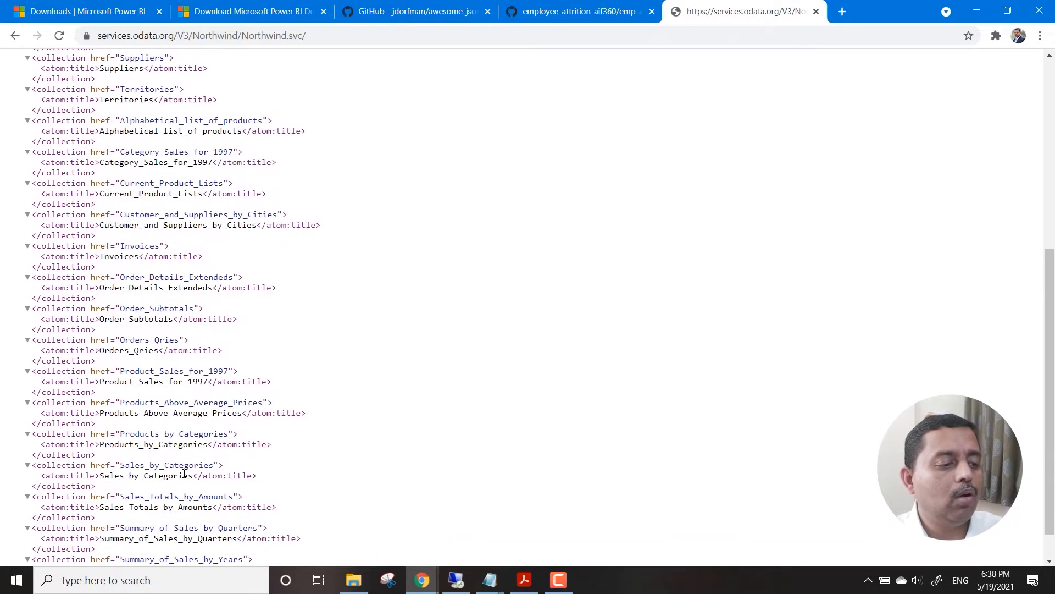
pyautogui.scroll(2, 184, 475)
pyautogui.scroll(-3, 183, 484)
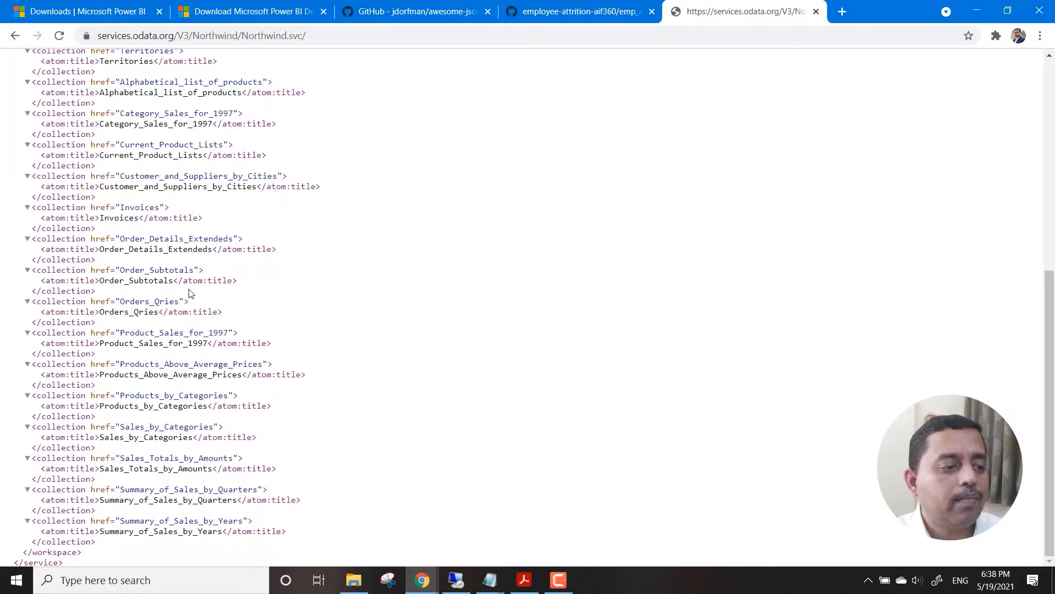
pyautogui.scroll(2, 159, 234)
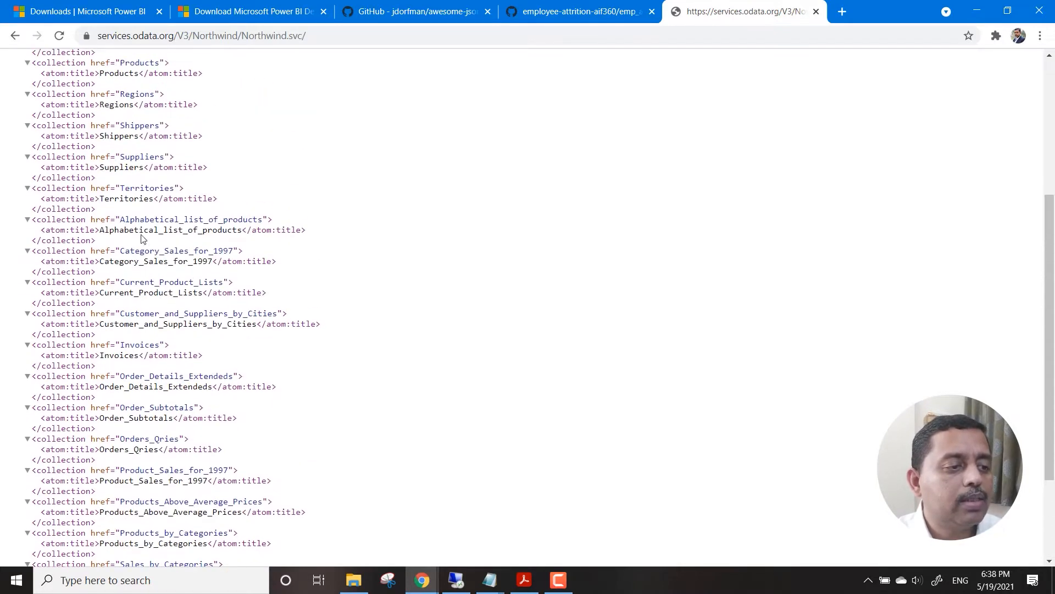
pyautogui.moveTo(116, 189); pyautogui.dragTo(215, 191)
pyautogui.click(222, 167)
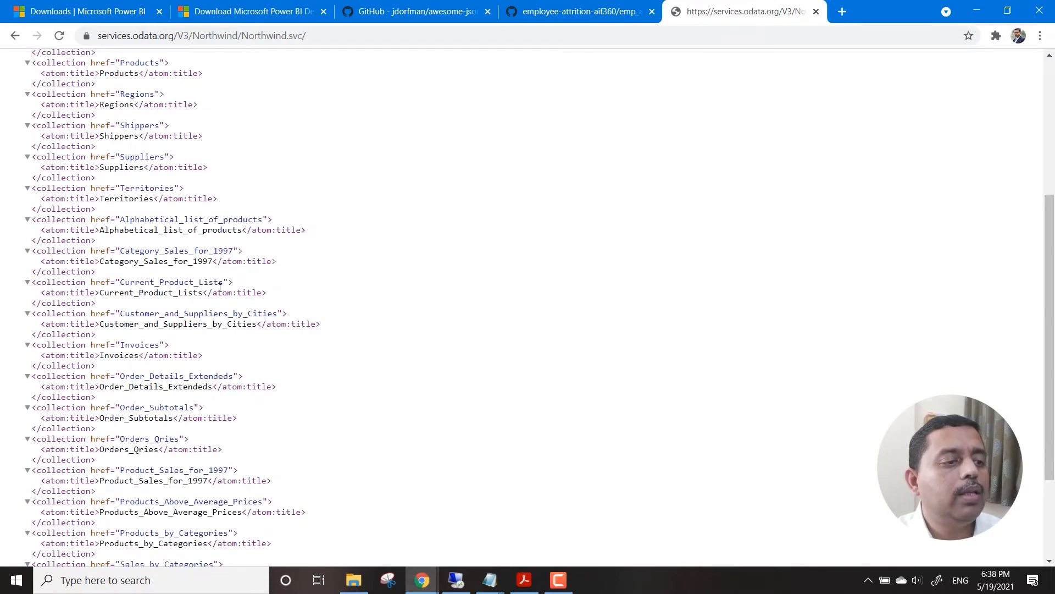
pyautogui.scroll(4, 193, 361)
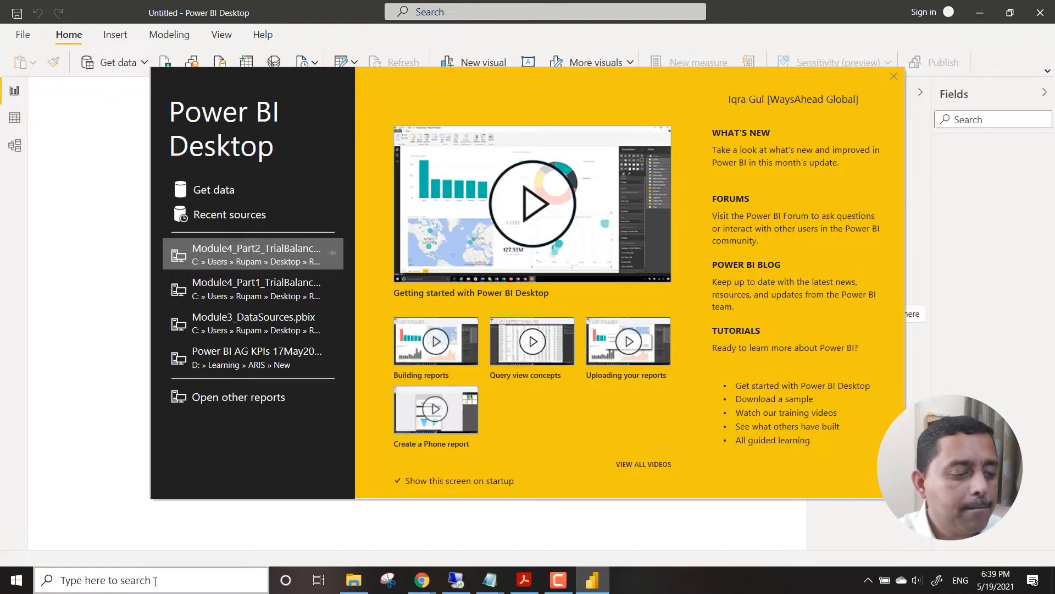
pyautogui.press('Escape')
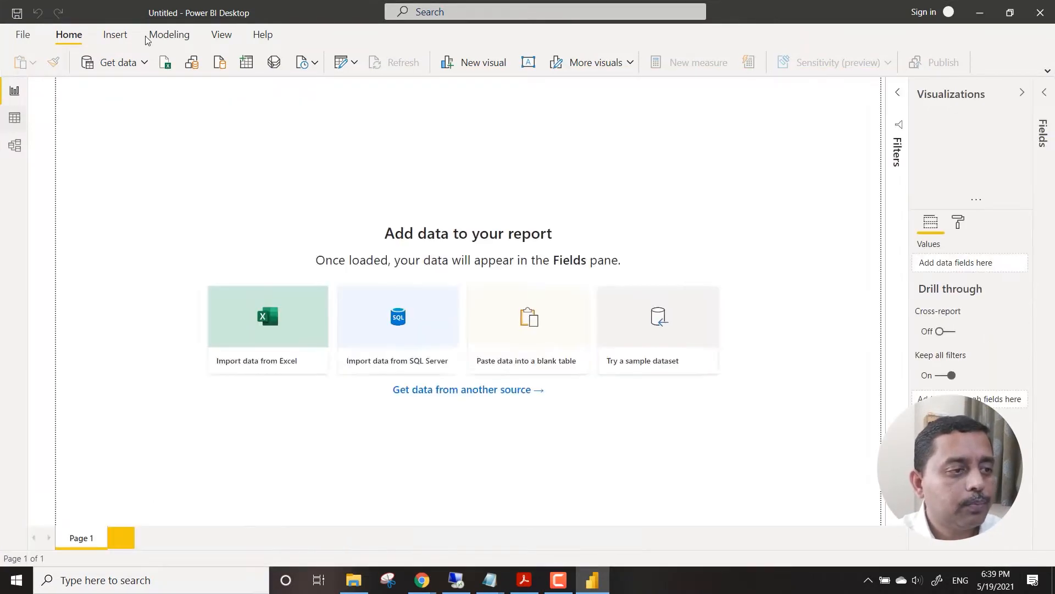
pyautogui.click(145, 62)
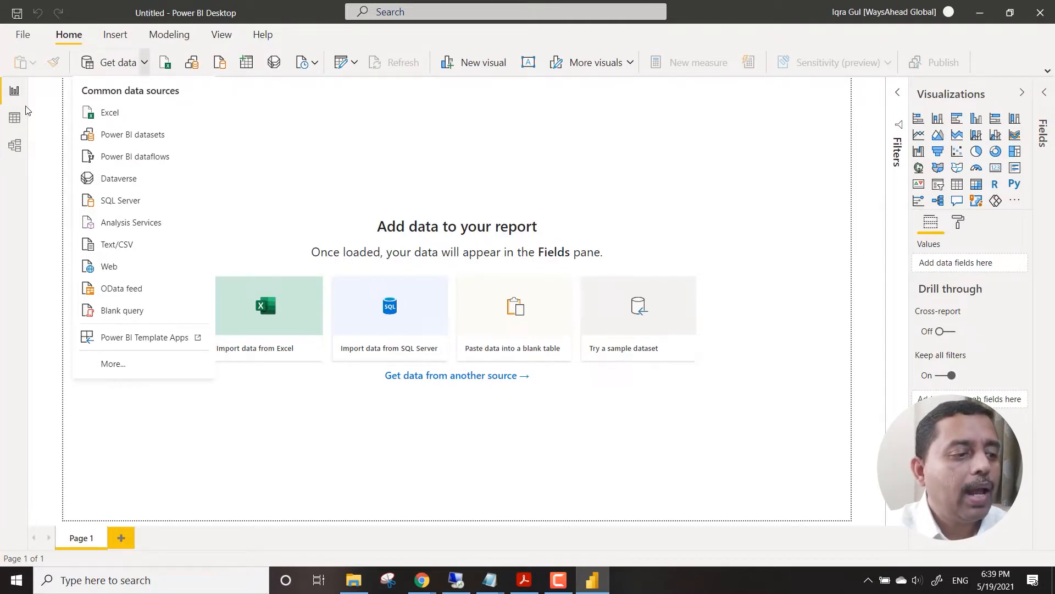
pyautogui.click(137, 292)
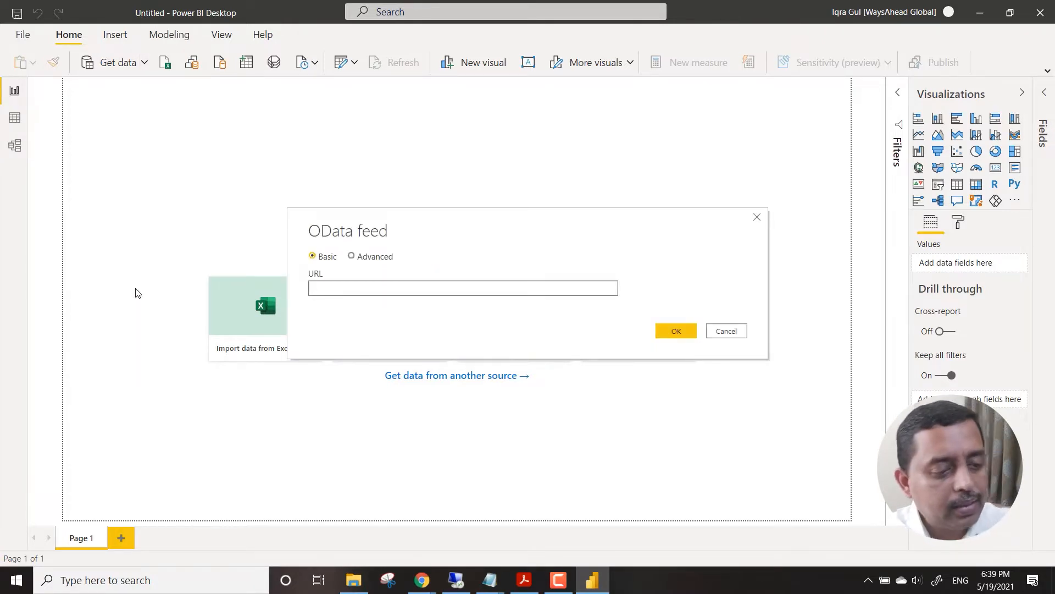
pyautogui.write('http://services.odata.org/V3/Northwind/Northwind.svc/')
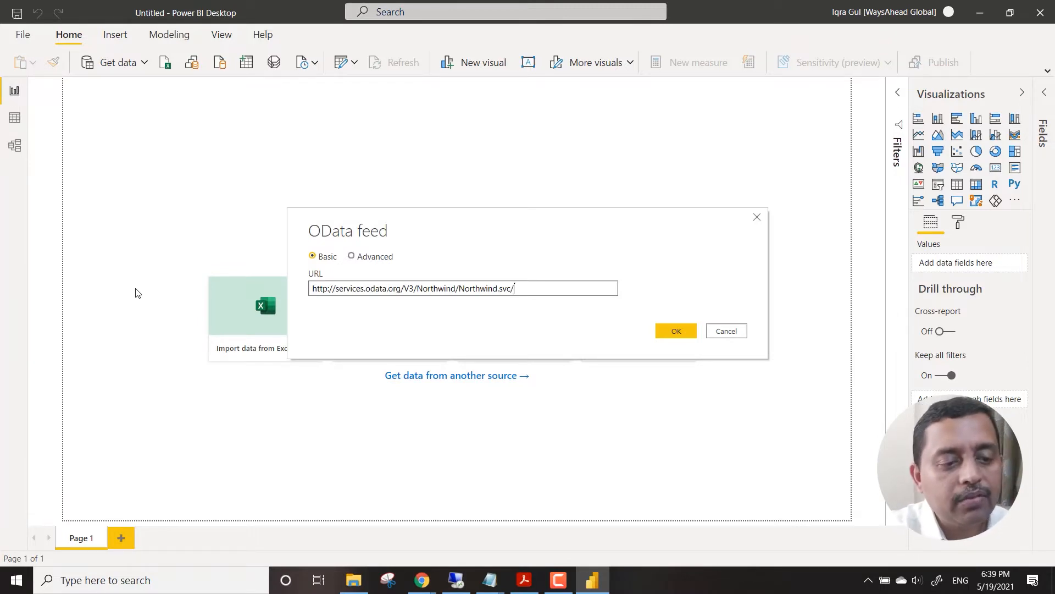
pyautogui.press('BackSpace')
pyautogui.press('BackSpace')
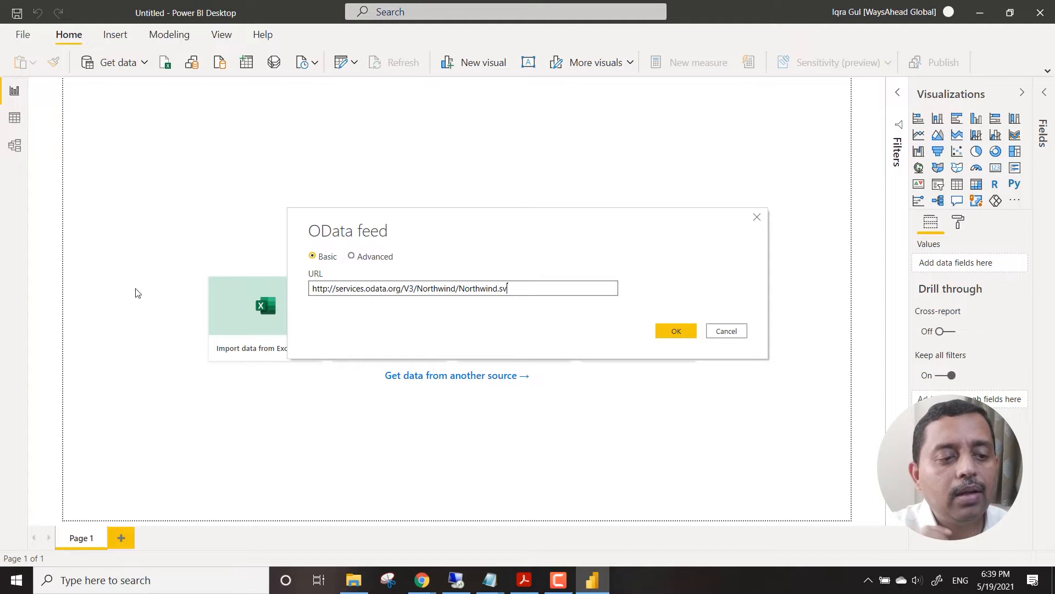
pyautogui.press('BackSpace')
pyautogui.press('BackSpace')
pyautogui.press('BackSpace')
pyautogui.press('BackSpace')
pyautogui.press('BackSpace')
pyautogui.press('BackSpace')
pyautogui.press('BackSpace')
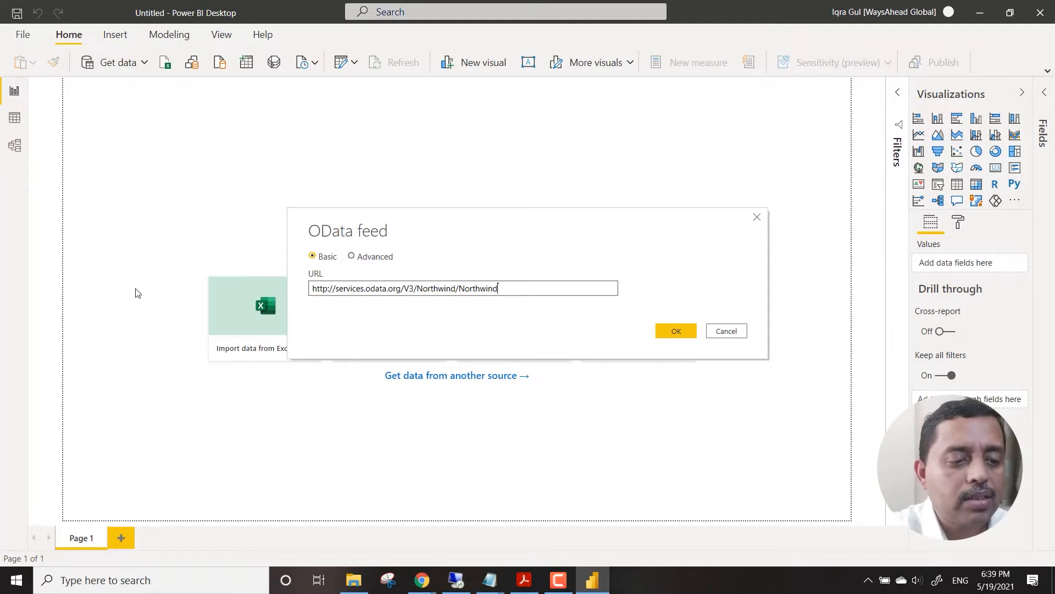
pyautogui.press('BackSpace')
pyautogui.press('BackSpace')
pyautogui.press('BackSpace')
pyautogui.press('BackSpace')
pyautogui.press('BackSpace')
pyautogui.press('BackSpace')
pyautogui.press('BackSpace')
pyautogui.press('BackSpace')
pyautogui.press('BackSpace')
pyautogui.press('BackSpace')
pyautogui.press('BackSpace')
pyautogui.press('BackSpace')
pyautogui.press('BackSpace')
pyautogui.press('BackSpace')
pyautogui.press('BackSpace')
pyautogui.press('BackSpace')
pyautogui.press('BackSpace')
pyautogui.press('BackSpace')
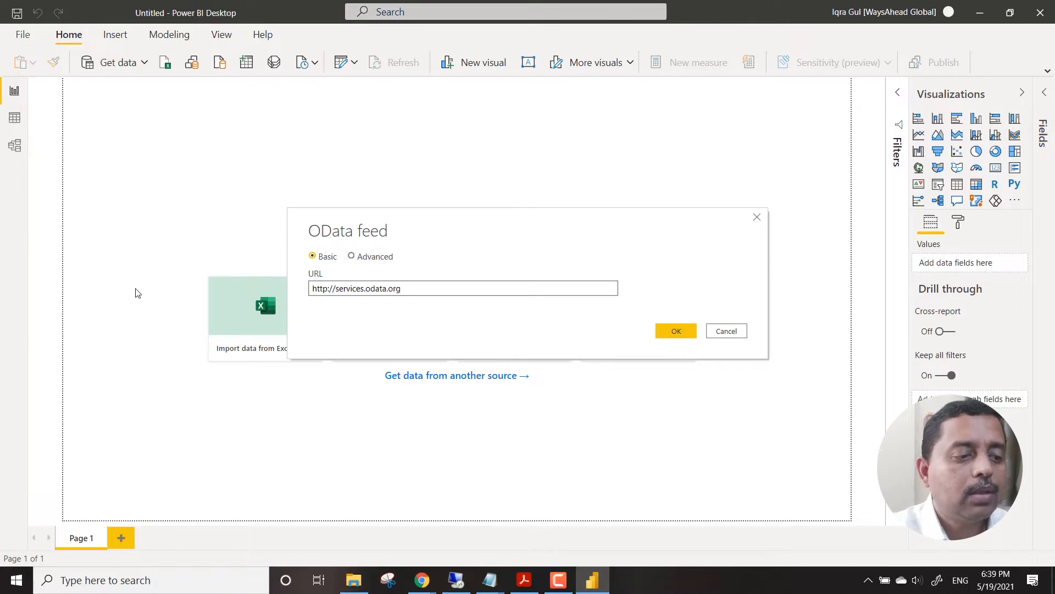
pyautogui.write('.')
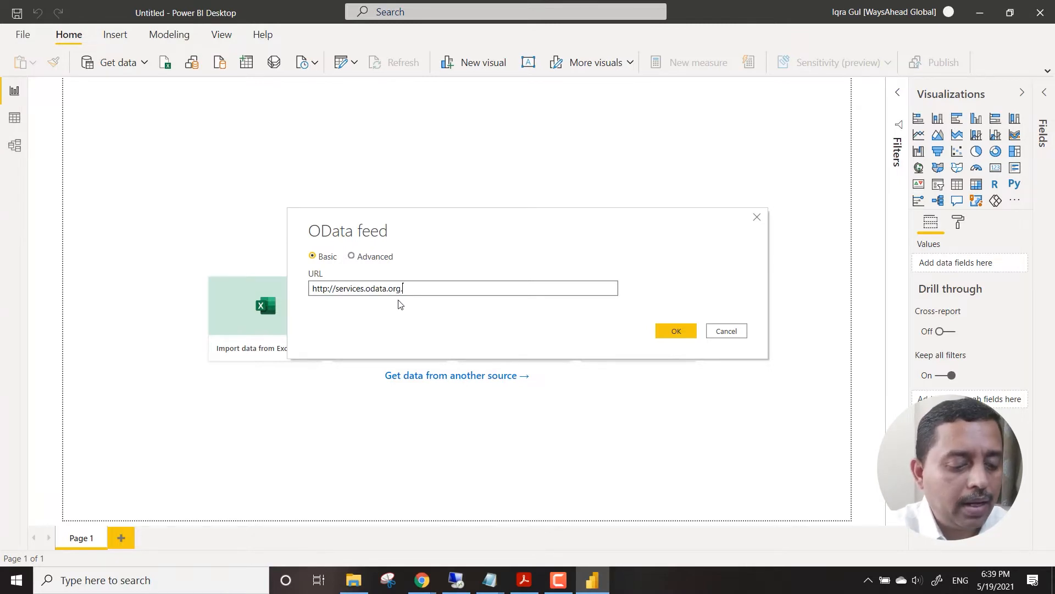
pyautogui.write('ddgg@@@')
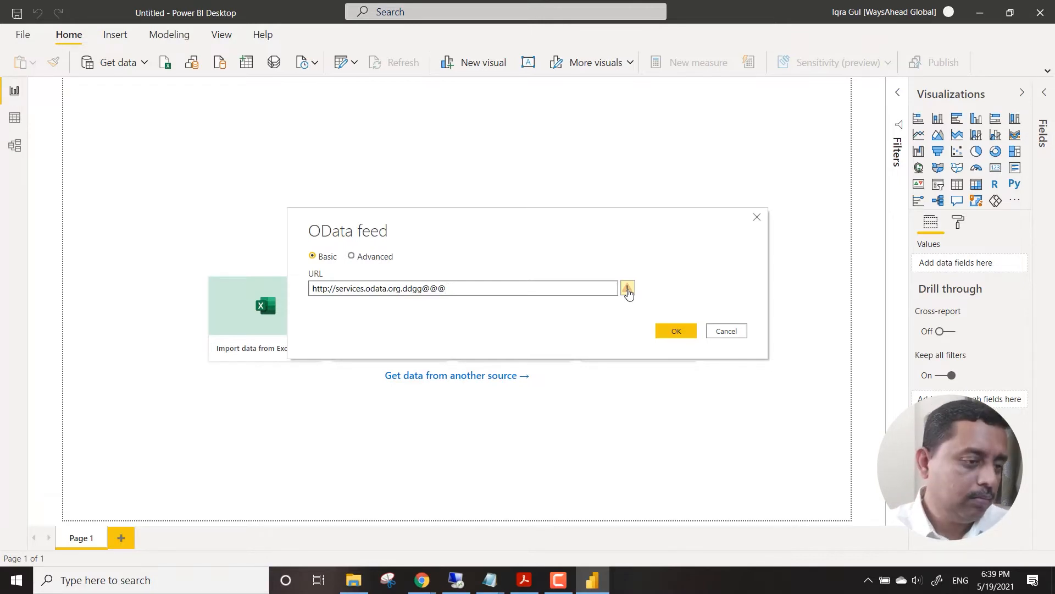
pyautogui.moveTo(449, 288); pyautogui.dragTo(260, 309)
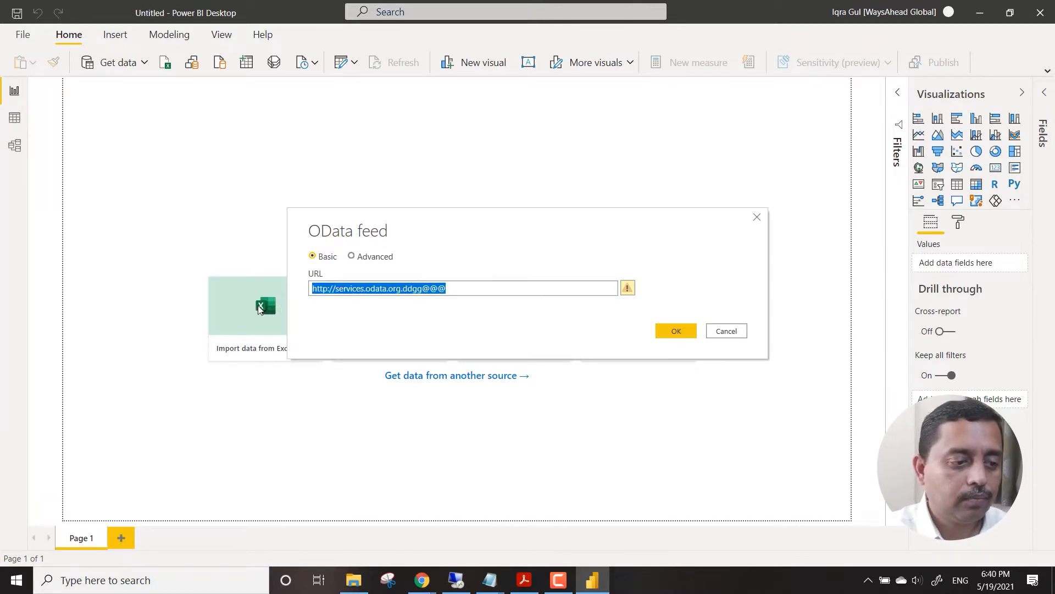
pyautogui.press('BackSpace')
pyautogui.write('http://services.odata.org/V3/Northwind/Northwind.svc/')
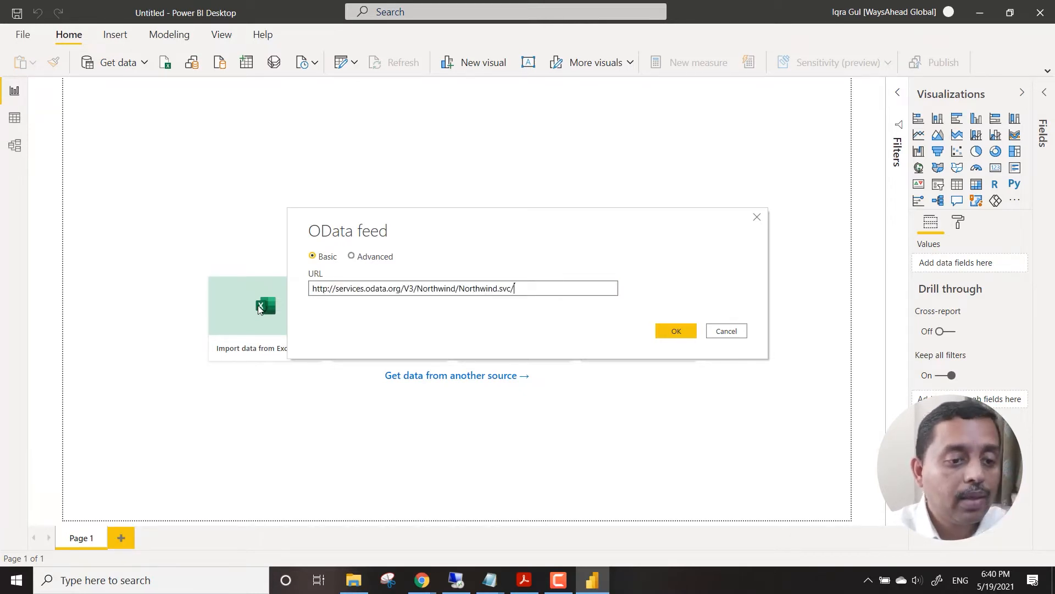
pyautogui.click(689, 332)
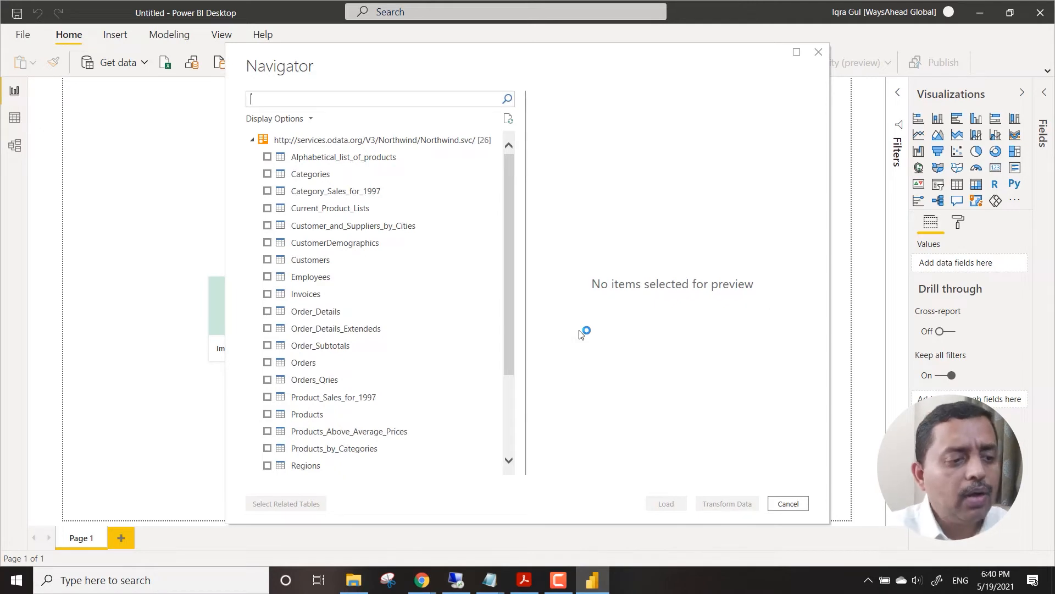
# Preview the Categories, Customers and Orders tables of the Northwind feed, leaving no table selected for loading.
pyautogui.moveTo(509, 223)
pyautogui.mouseDown()
pyautogui.moveTo(510, 321)
pyautogui.moveTo(518, 219)
pyautogui.mouseUp()
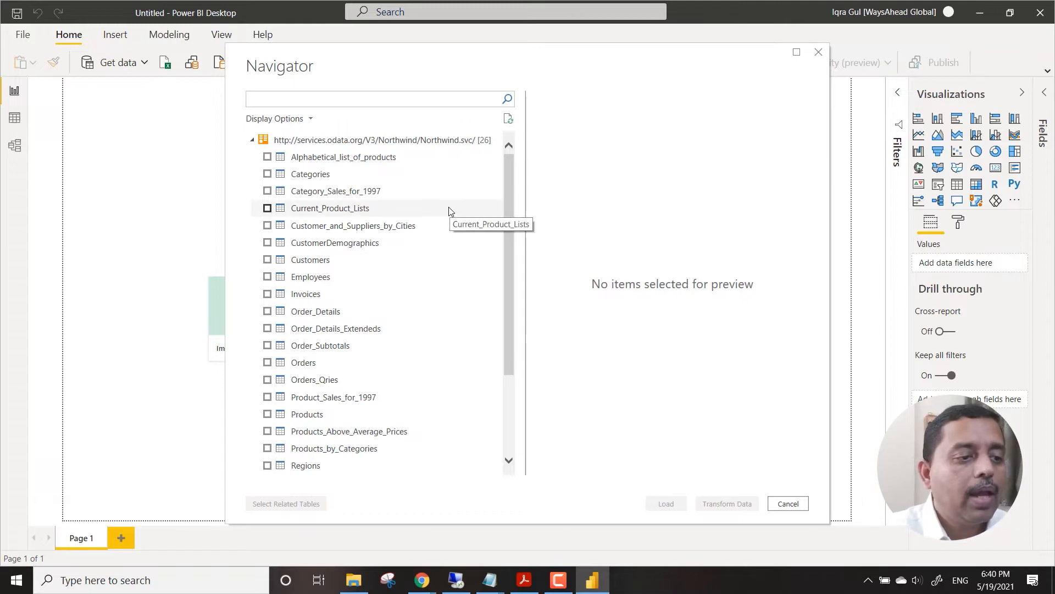
pyautogui.click(267, 174)
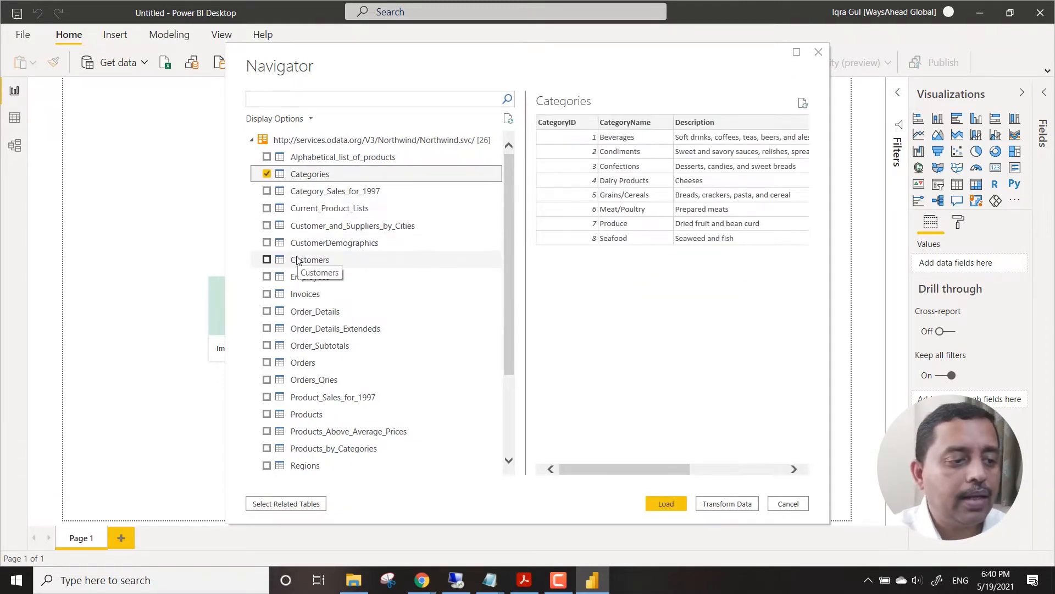
pyautogui.click(320, 264)
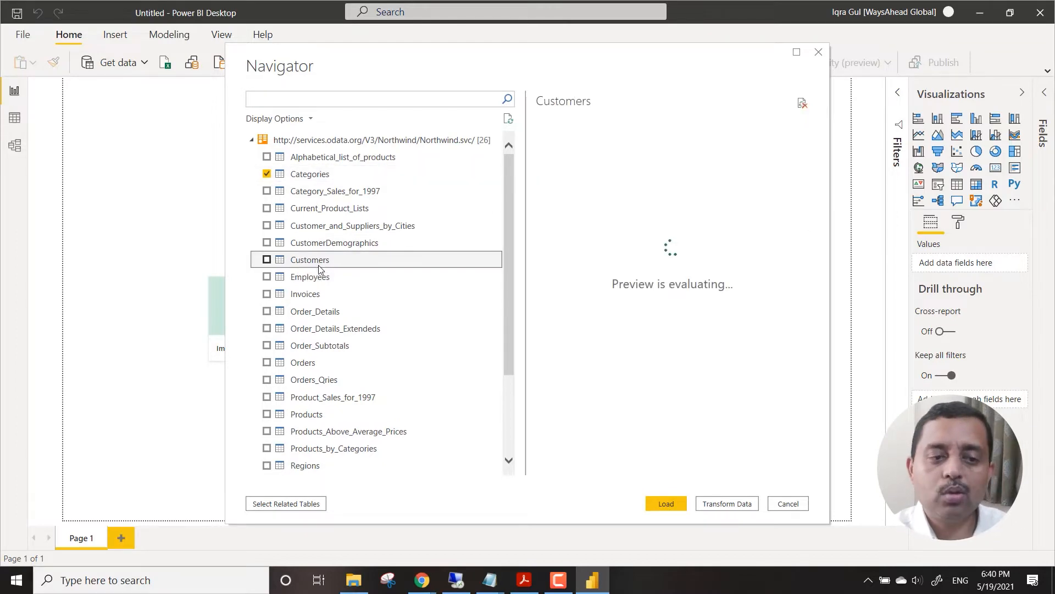
pyautogui.click(266, 172)
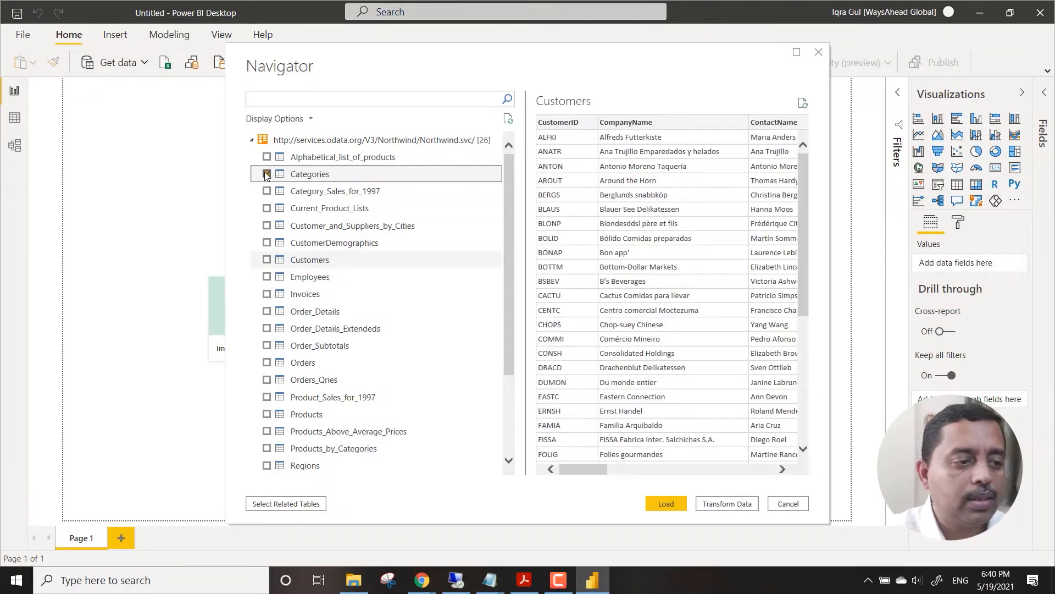
pyautogui.click(309, 364)
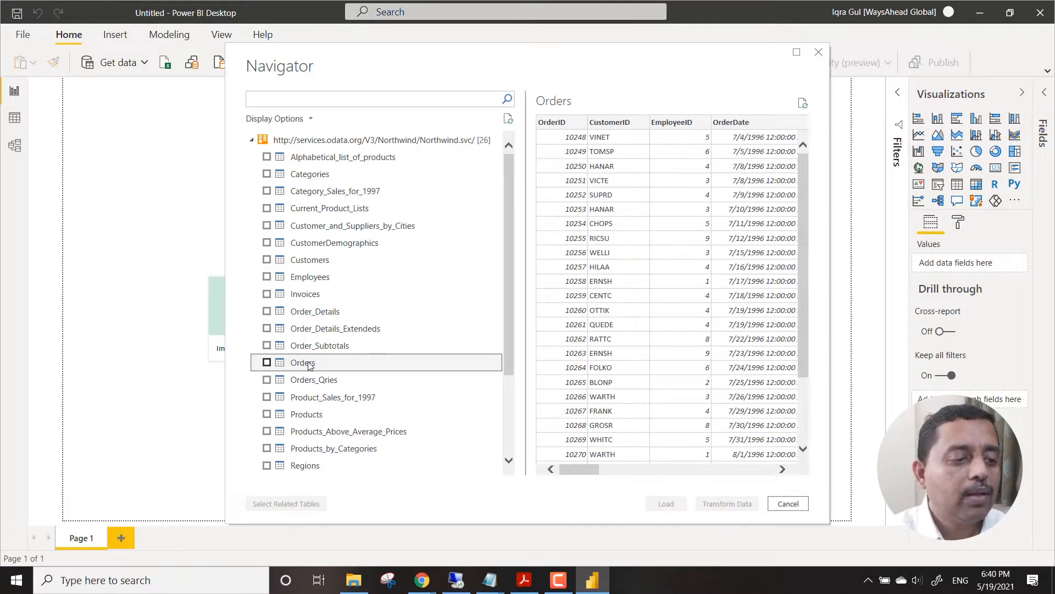
pyautogui.click(335, 260)
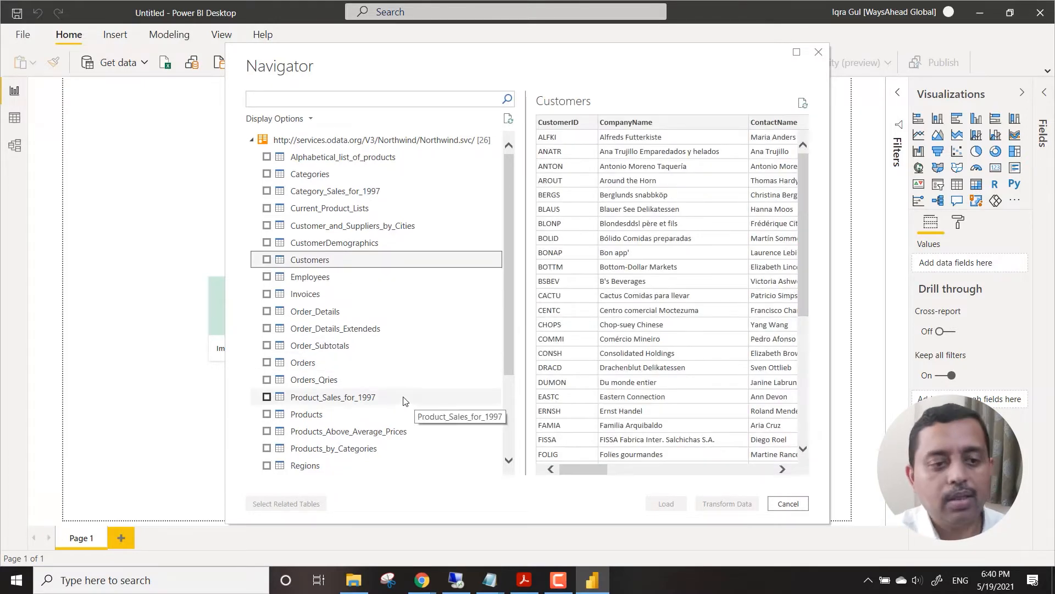
# Select the Customers, Products and Orders tables for import, and include all their related tables.
pyautogui.click(266, 259)
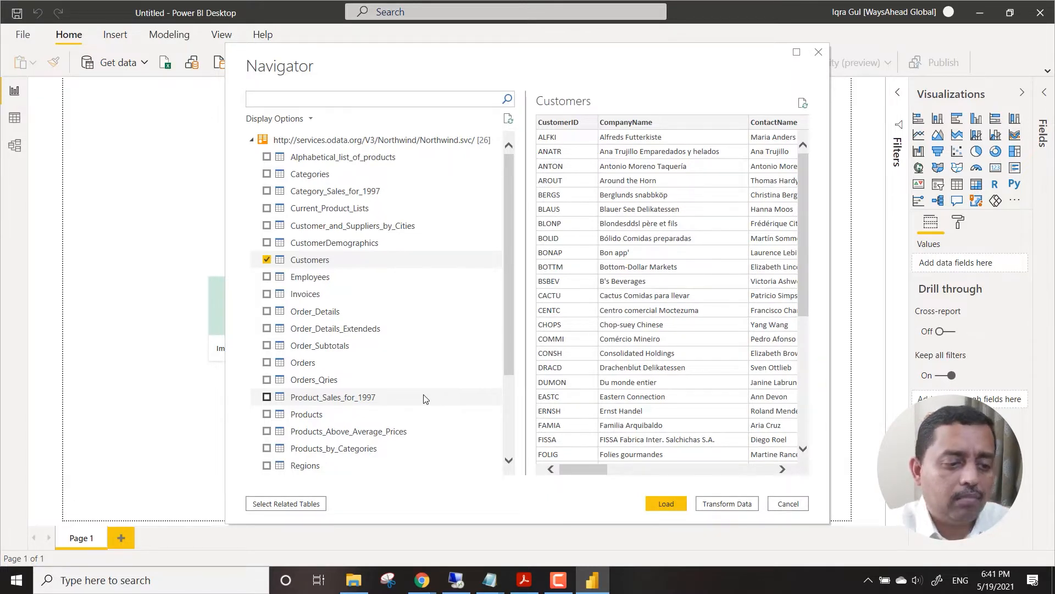
pyautogui.click(267, 415)
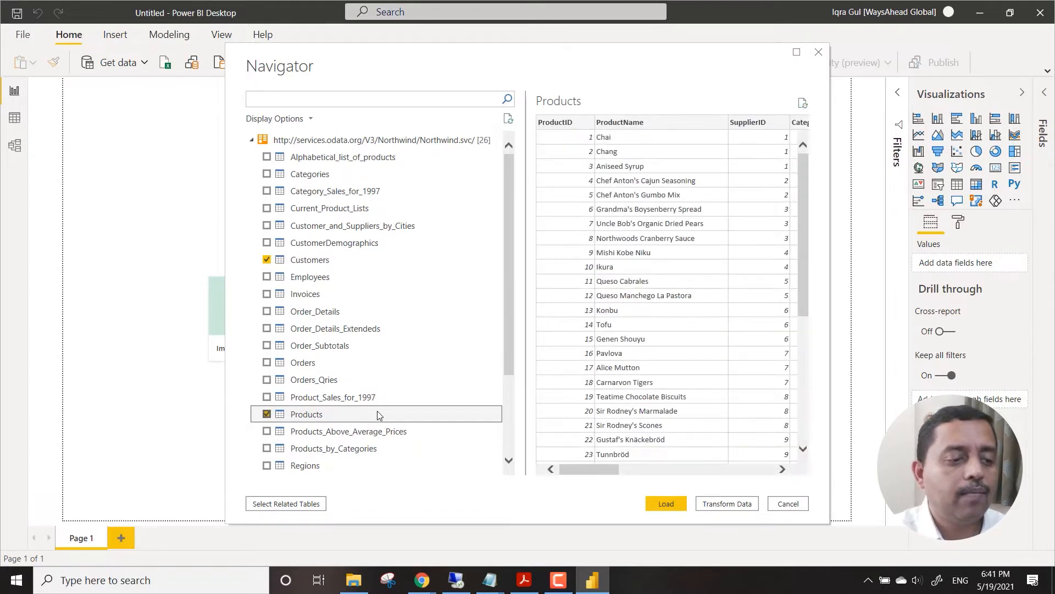
pyautogui.click(268, 362)
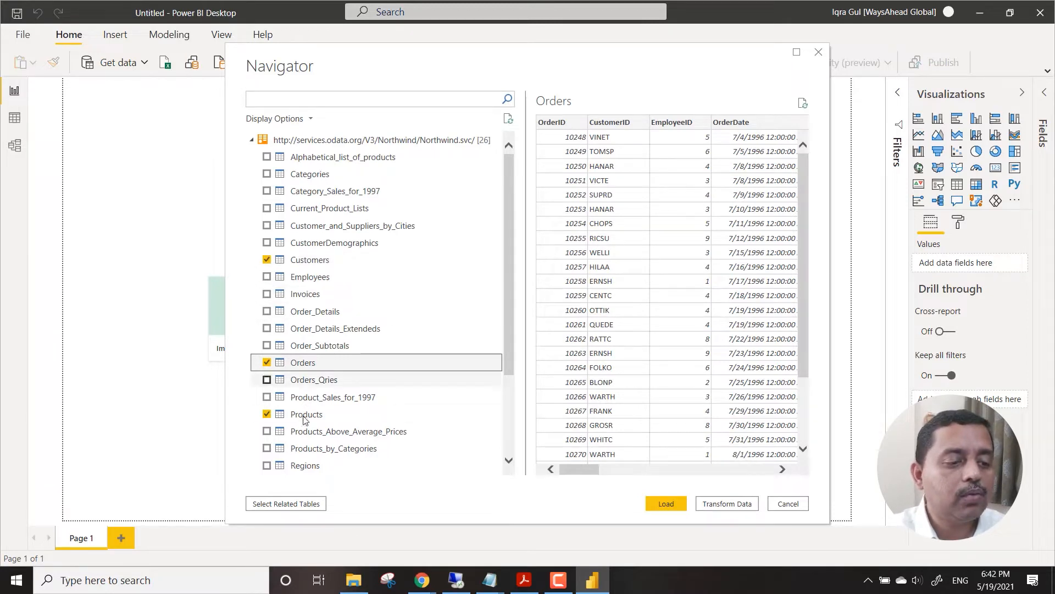
pyautogui.click(315, 504)
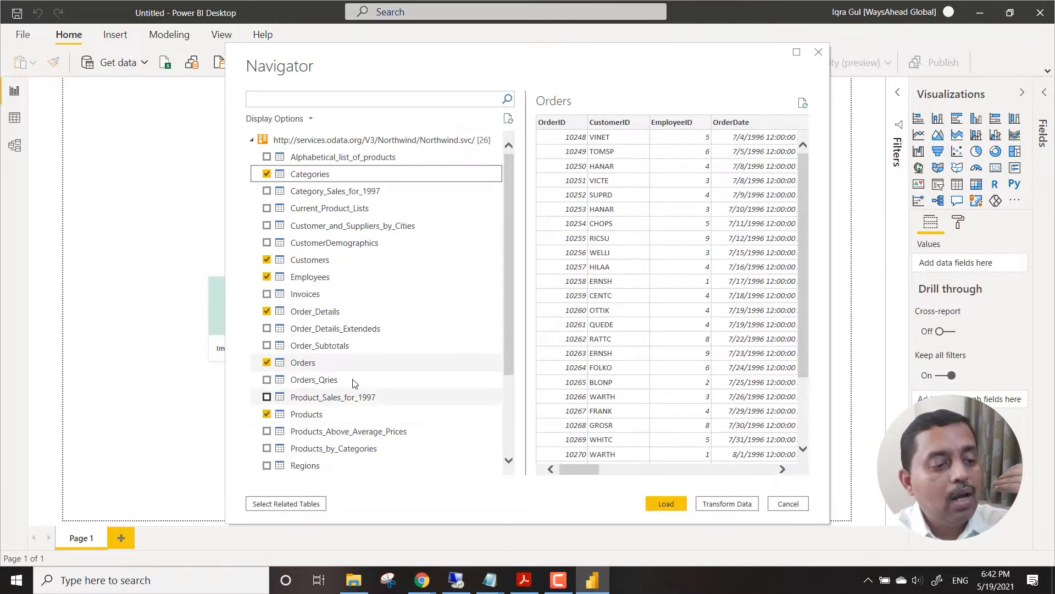
# Exclude the Employees and Order_Details tables from the import, checking the data previews of Categories and Order_Details.
pyautogui.scroll(-5, 400, 355)
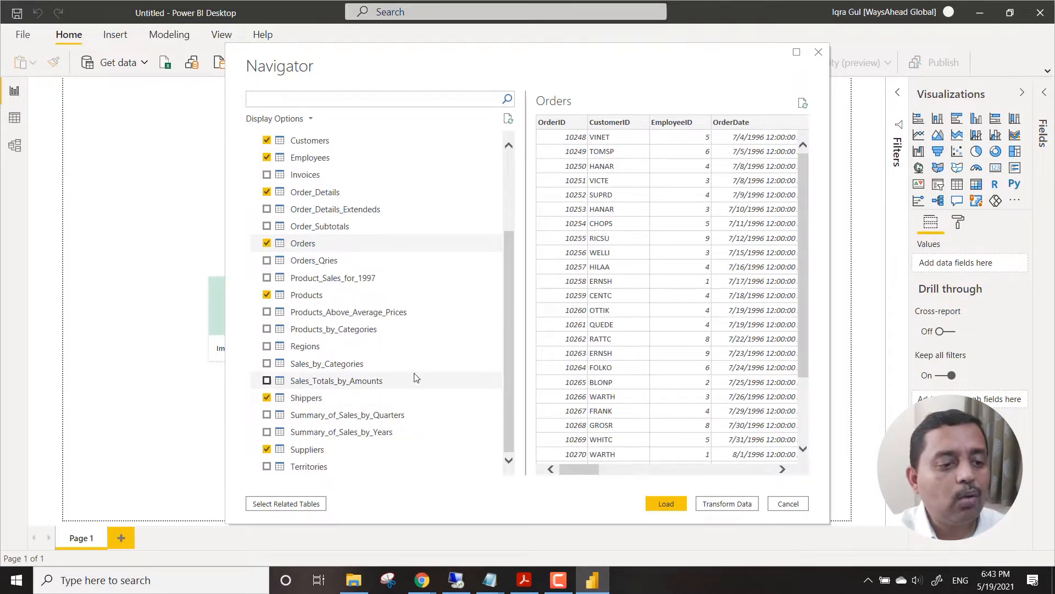
pyautogui.scroll(3, 419, 373)
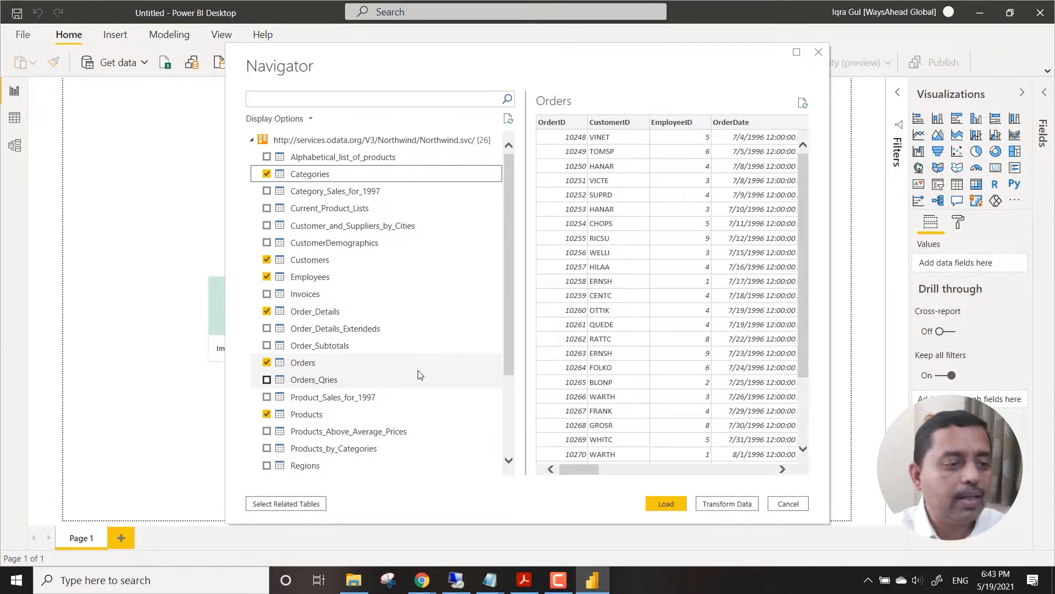
pyautogui.click(376, 180)
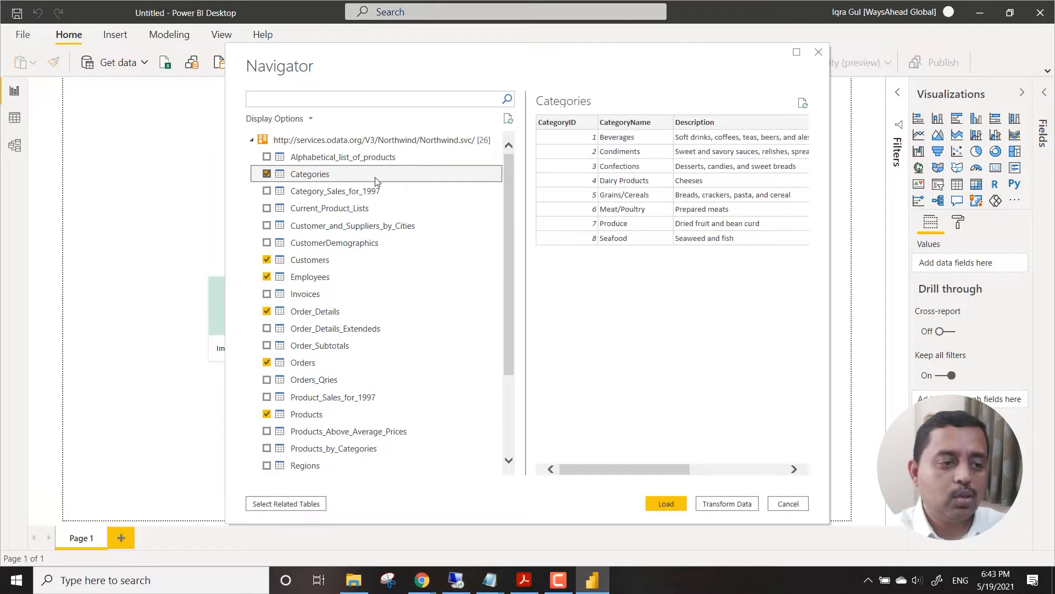
pyautogui.click(266, 277)
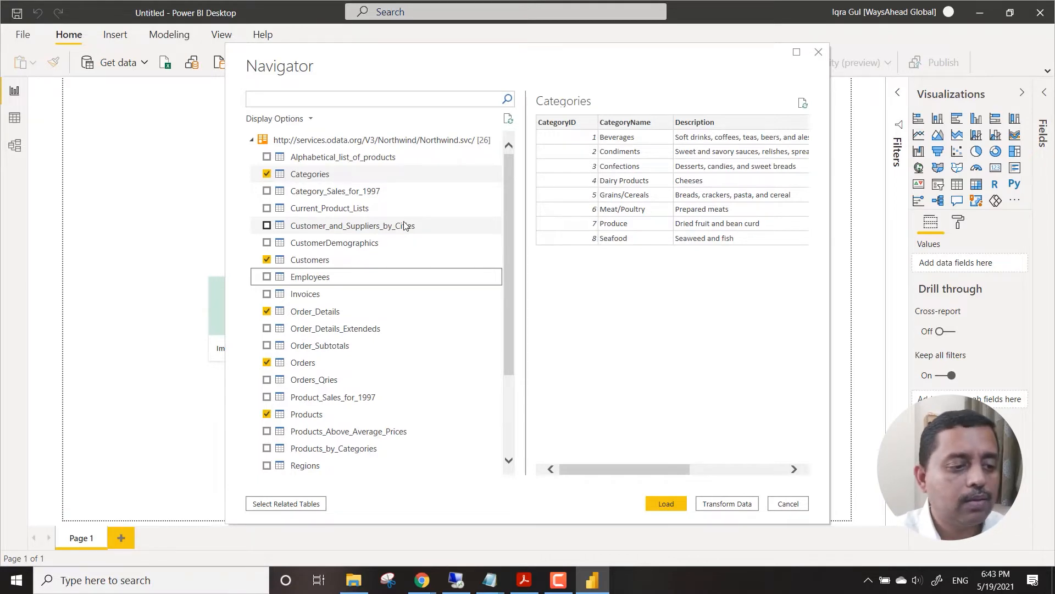
pyautogui.click(316, 318)
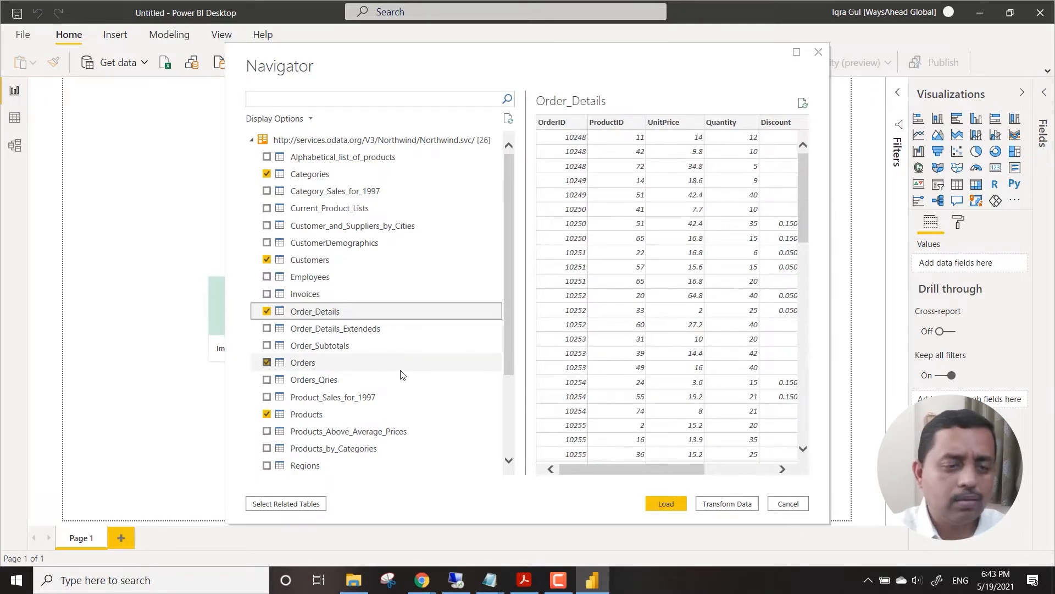
pyautogui.click(267, 311)
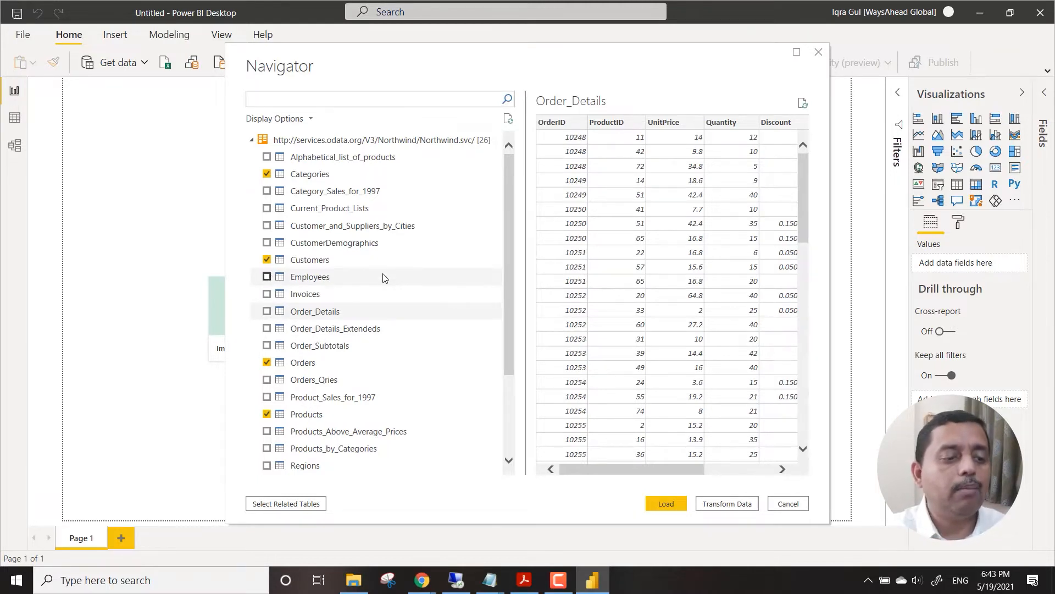
# Exclude the Shippers table from the import and preview the Shippers and Regions data.
pyautogui.scroll(-3, 383, 277)
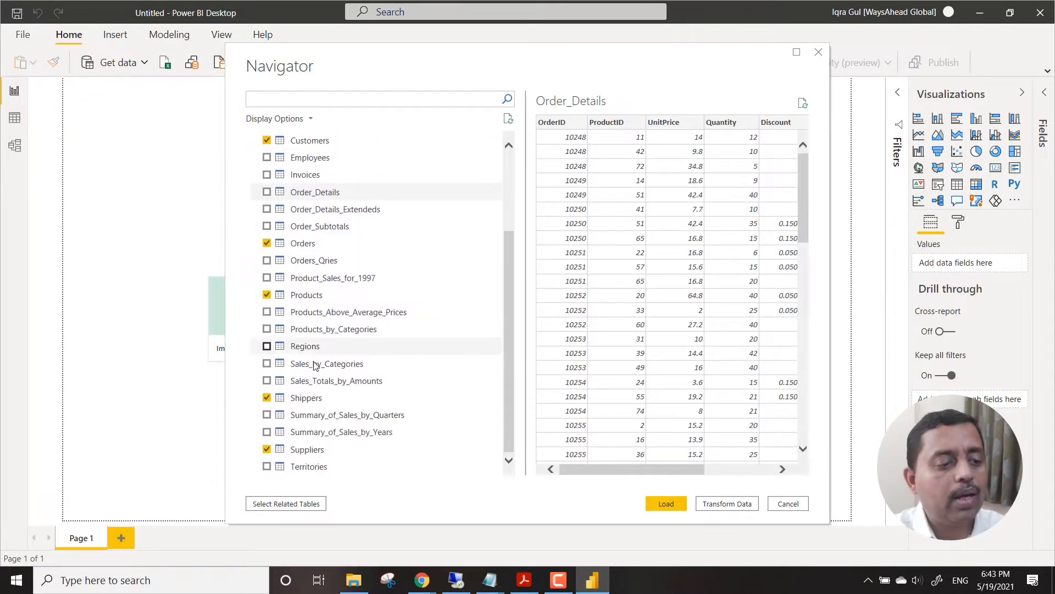
pyautogui.click(267, 398)
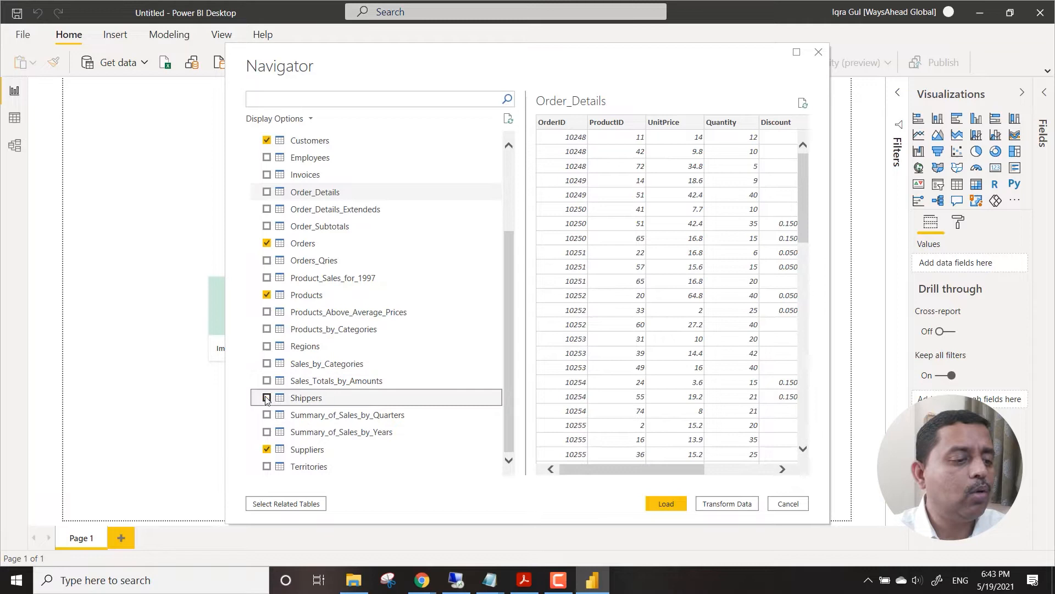
pyautogui.click(337, 398)
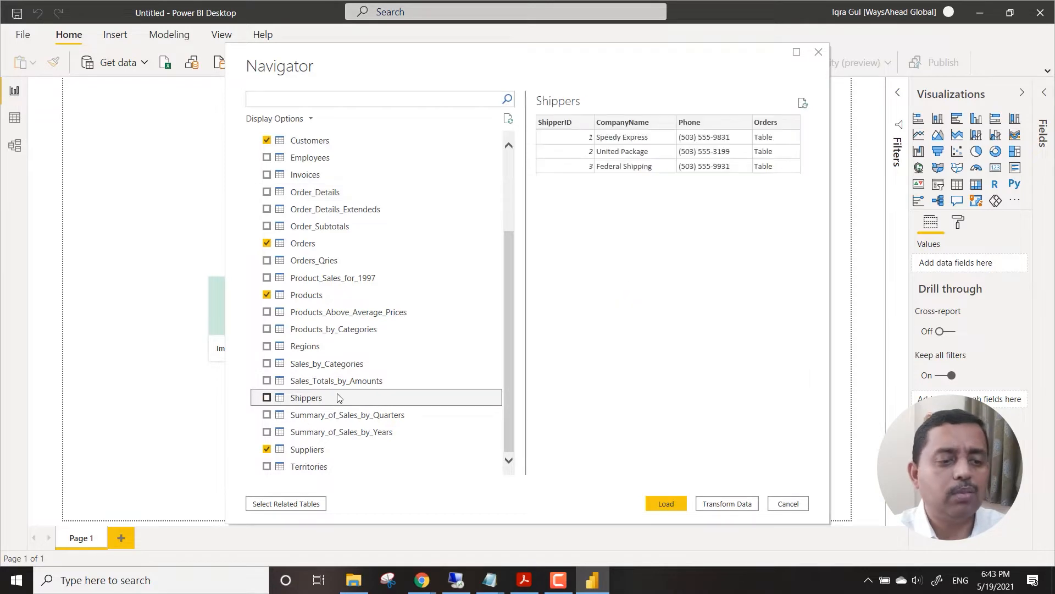
pyautogui.click(343, 347)
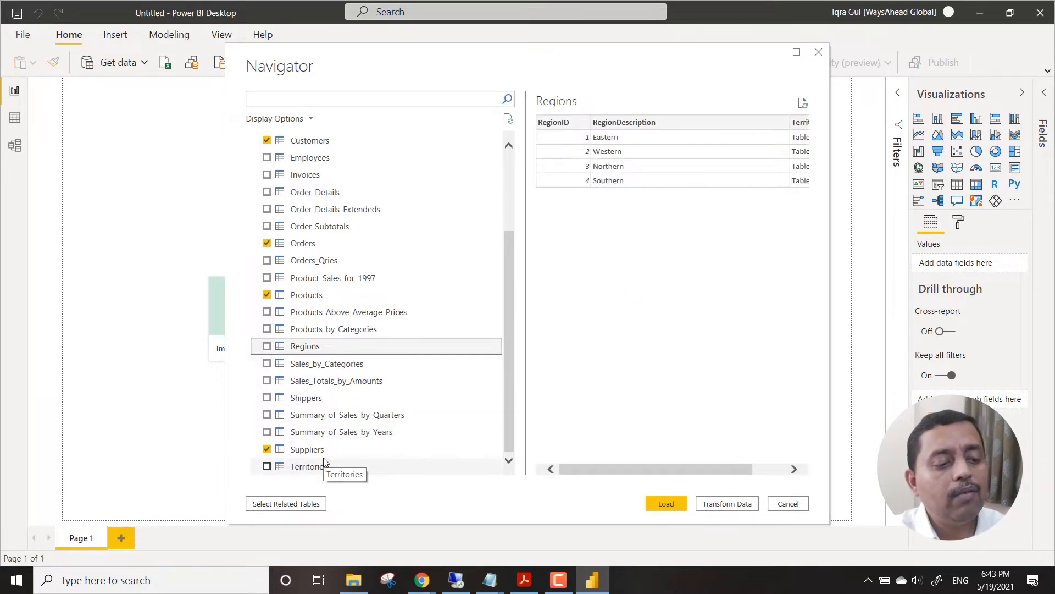
pyautogui.click(338, 402)
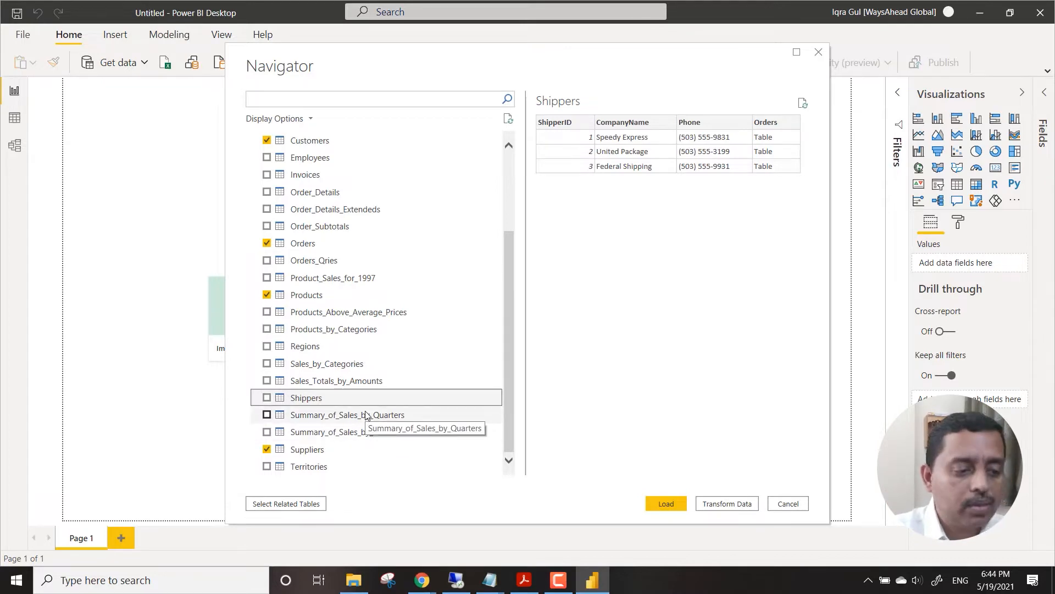
# Preview the Suppliers table and load the selected Categories, Customers, Orders, Products and Suppliers tables.
pyautogui.click(348, 449)
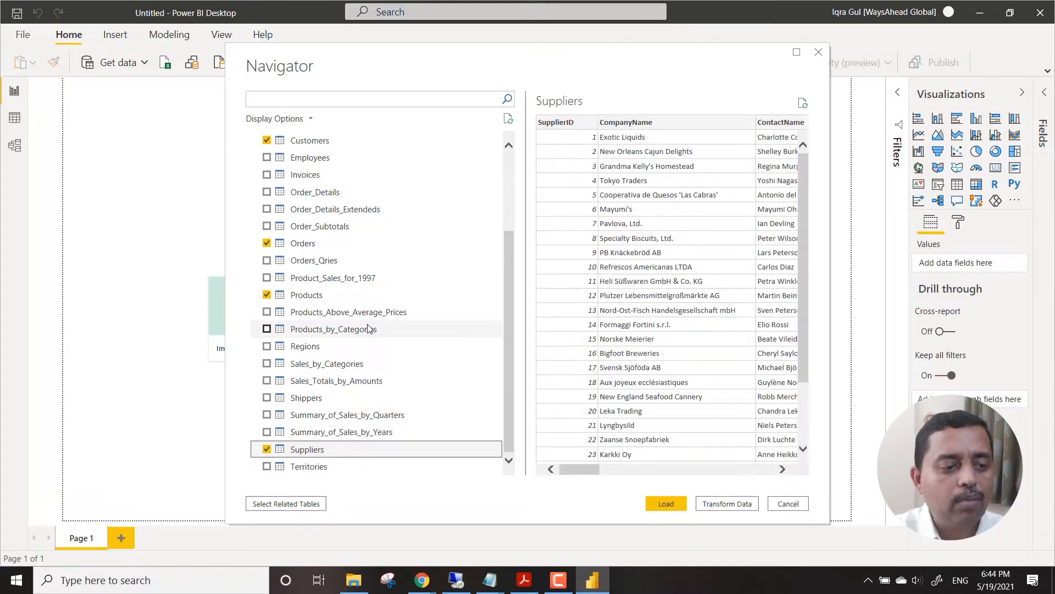
pyautogui.scroll(3, 366, 324)
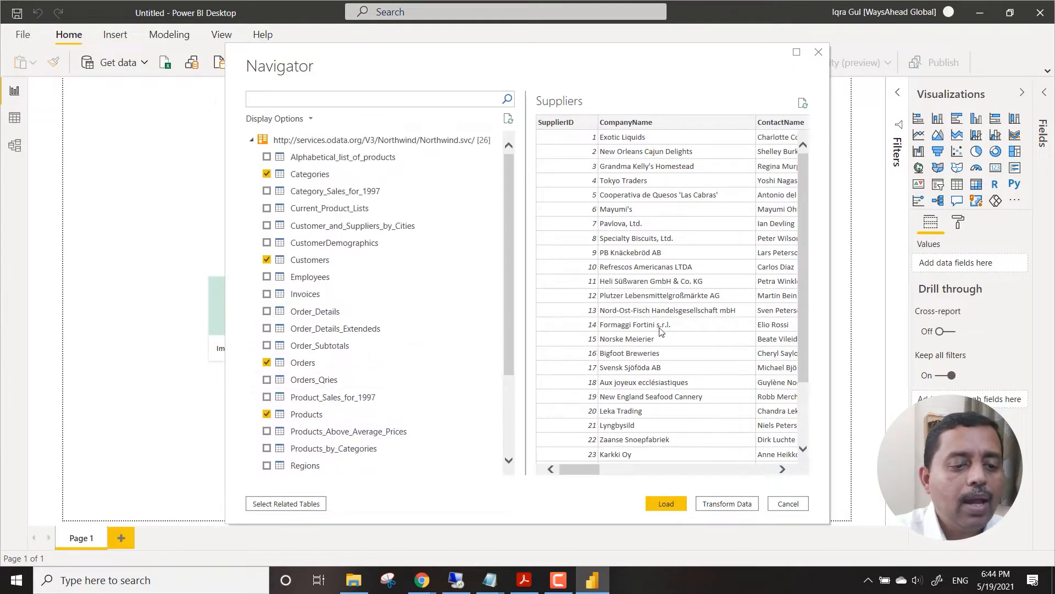
pyautogui.click(668, 509)
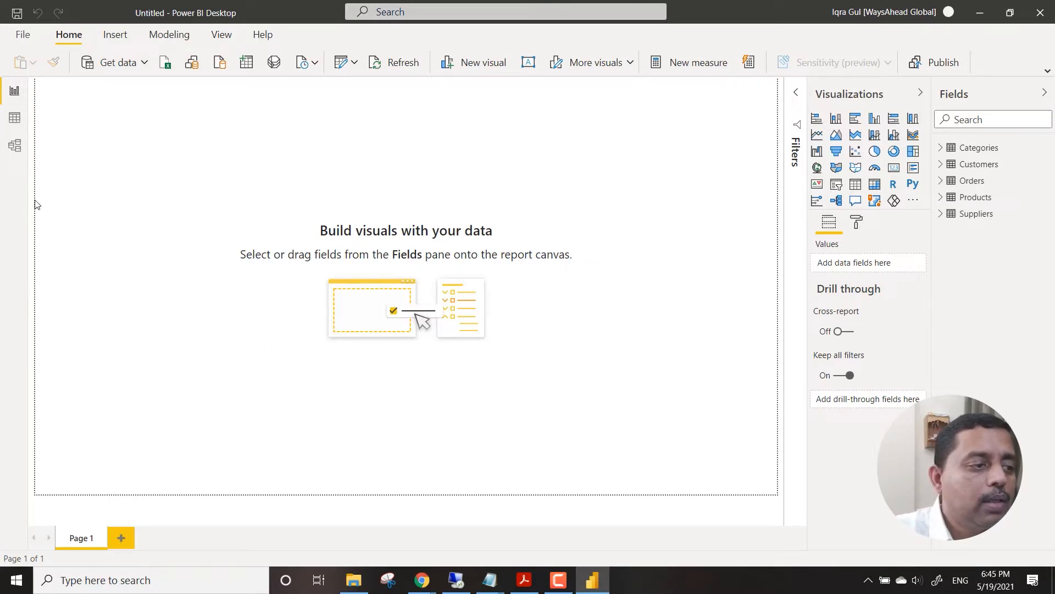
# Open the model diagram of the loaded tables and upgrade it to the new model view.
pyautogui.click(15, 147)
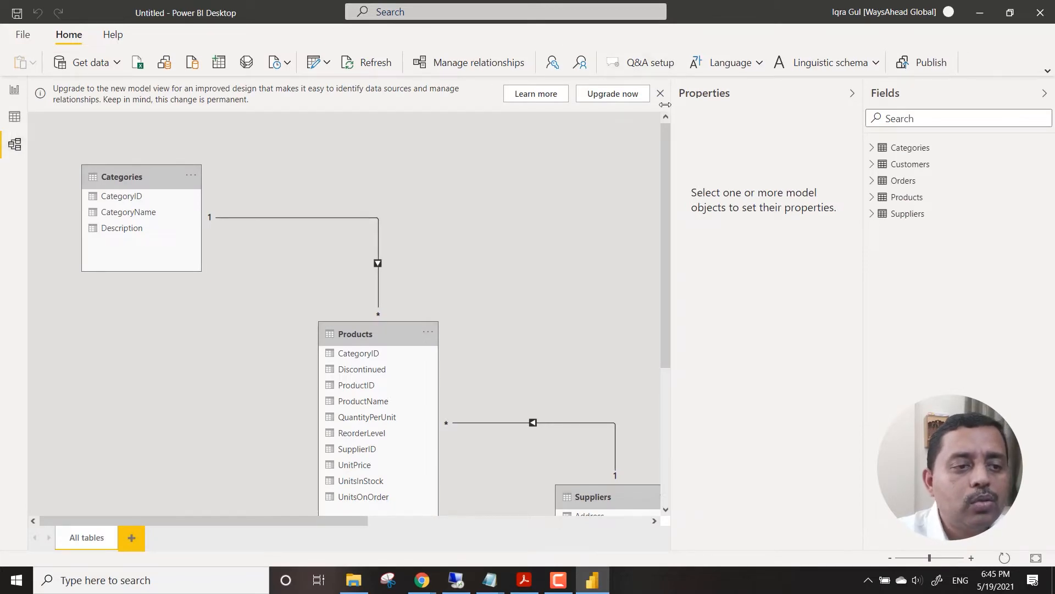
pyautogui.click(607, 95)
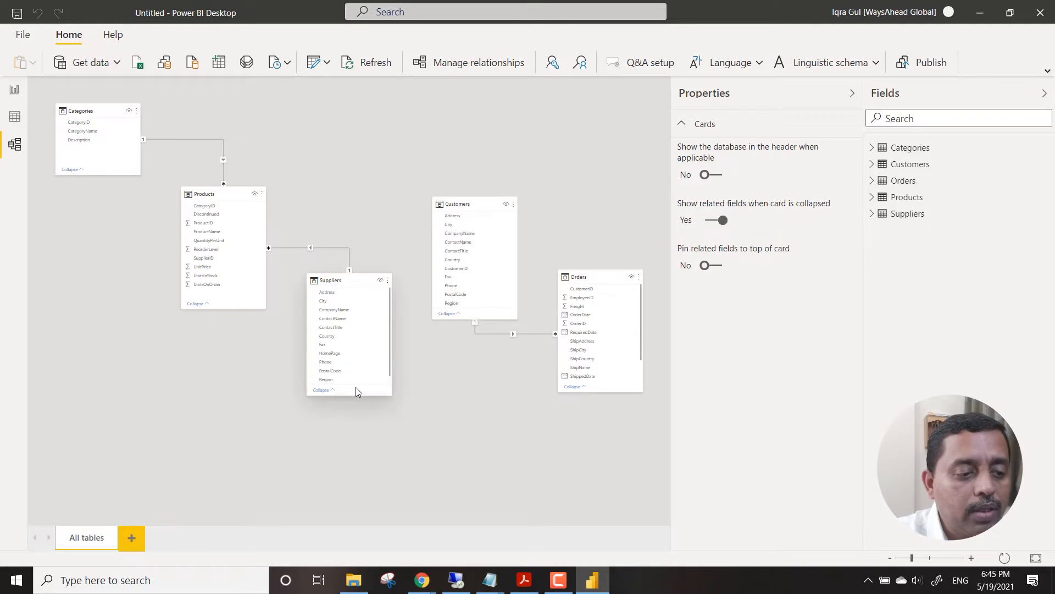
# Enlarge the Suppliers and Orders table cards in the diagram so that all their fields fit.
pyautogui.moveTo(359, 395); pyautogui.dragTo(360, 444)
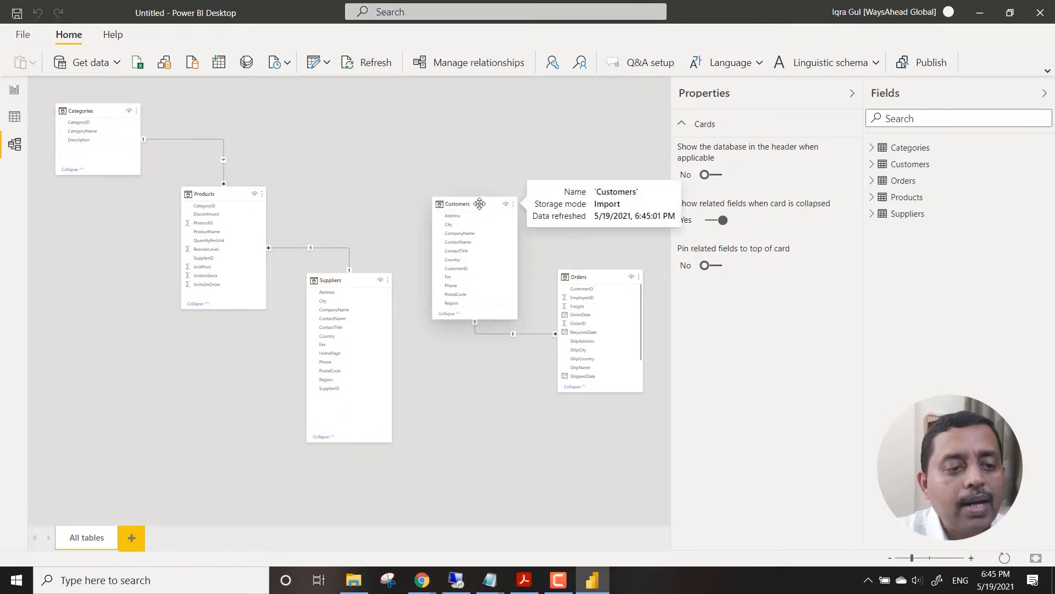
pyautogui.click(605, 281)
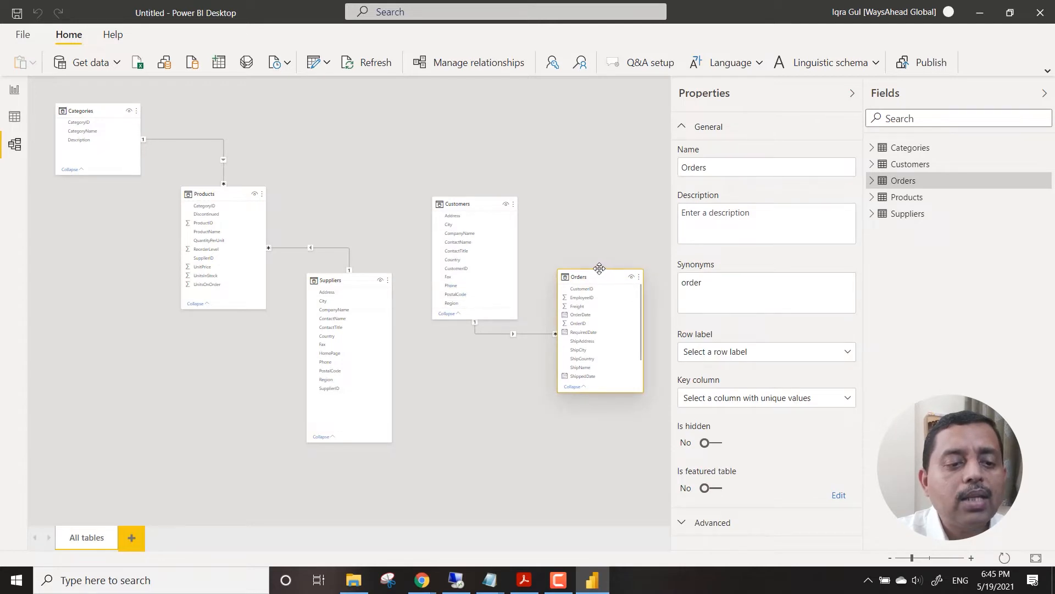
pyautogui.moveTo(600, 269); pyautogui.dragTo(600, 239)
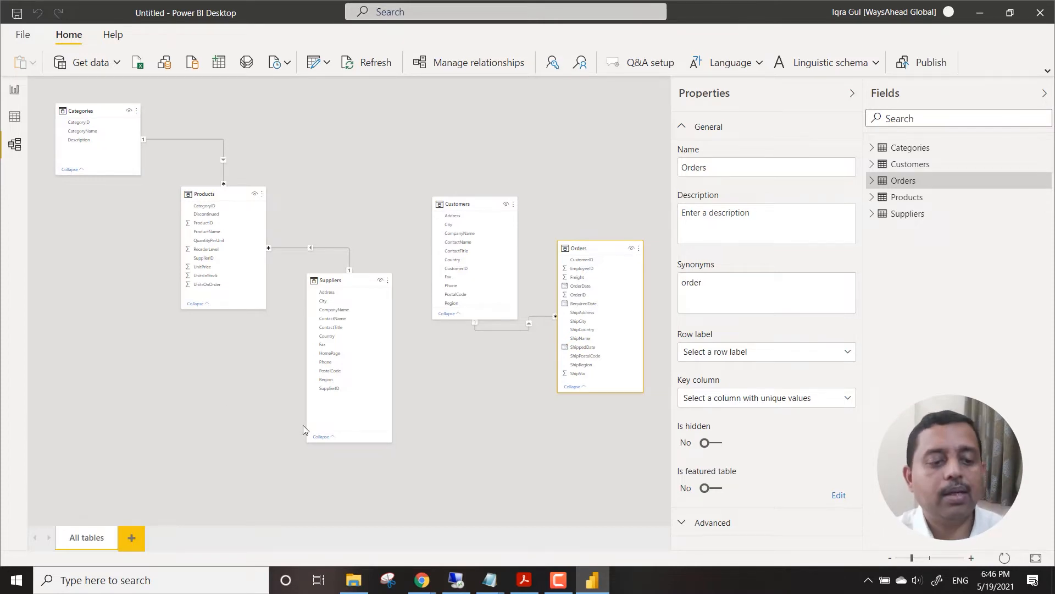
# Switch to SQL Server Management Studio and script the NORTHWND dbo.Products table as CREATE to a new query editor window.
pyautogui.click(455, 581)
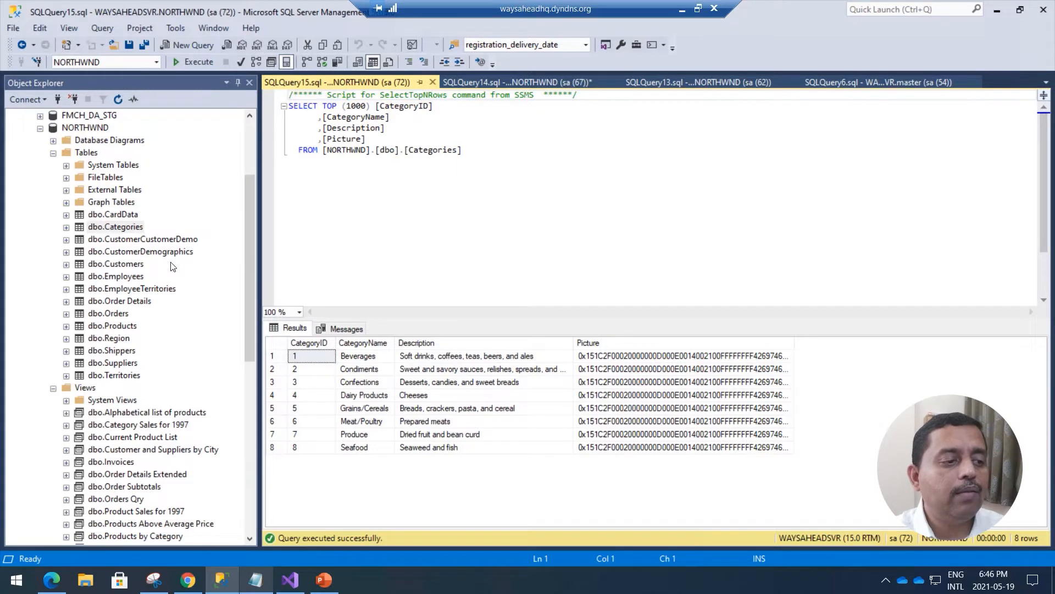
pyautogui.click(128, 230)
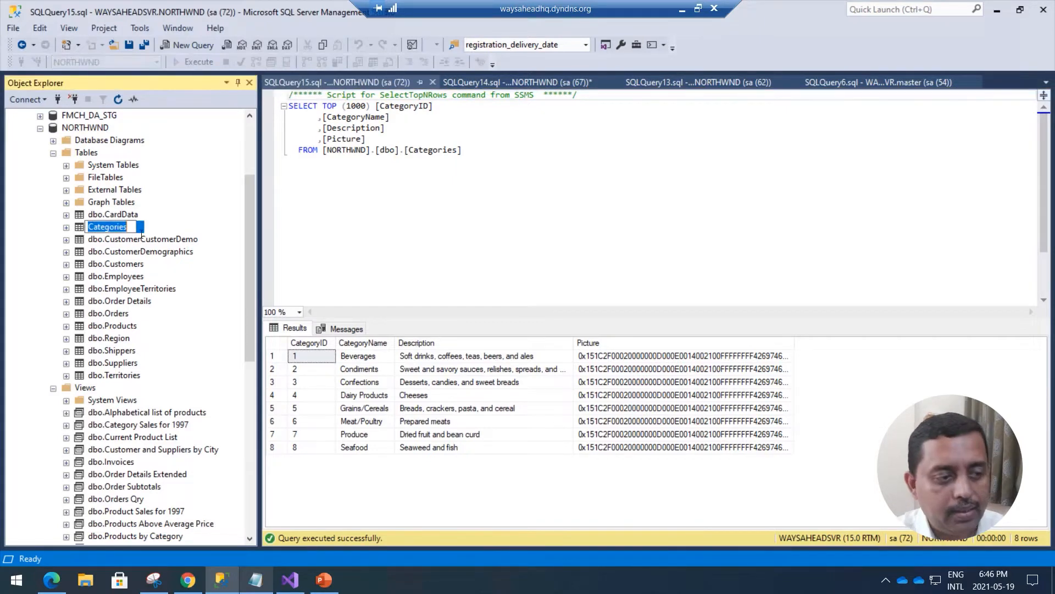
pyautogui.click(165, 221)
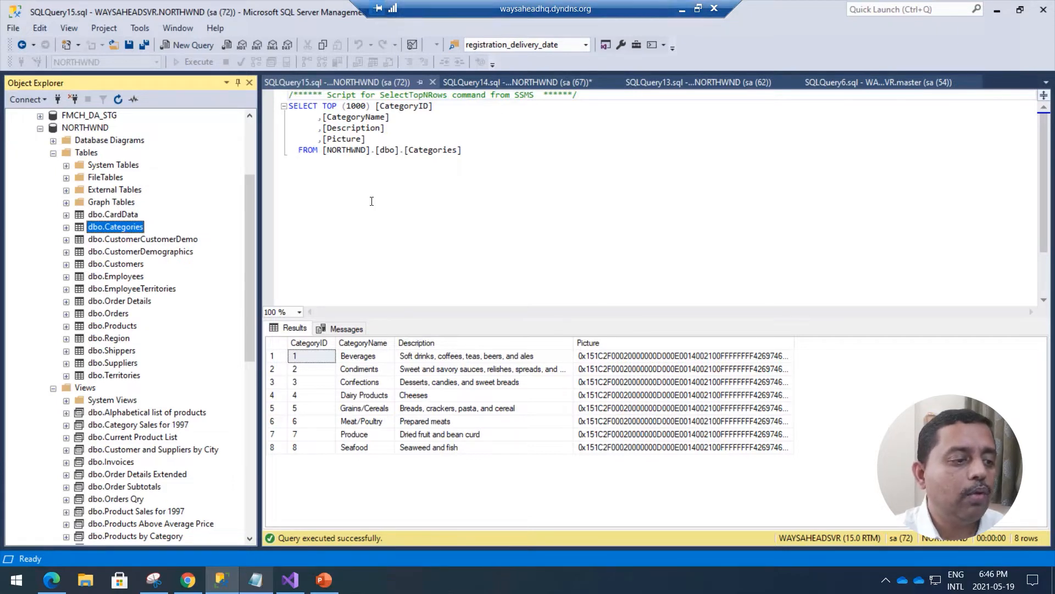
pyautogui.click(102, 329)
pyautogui.rightClick(109, 331)
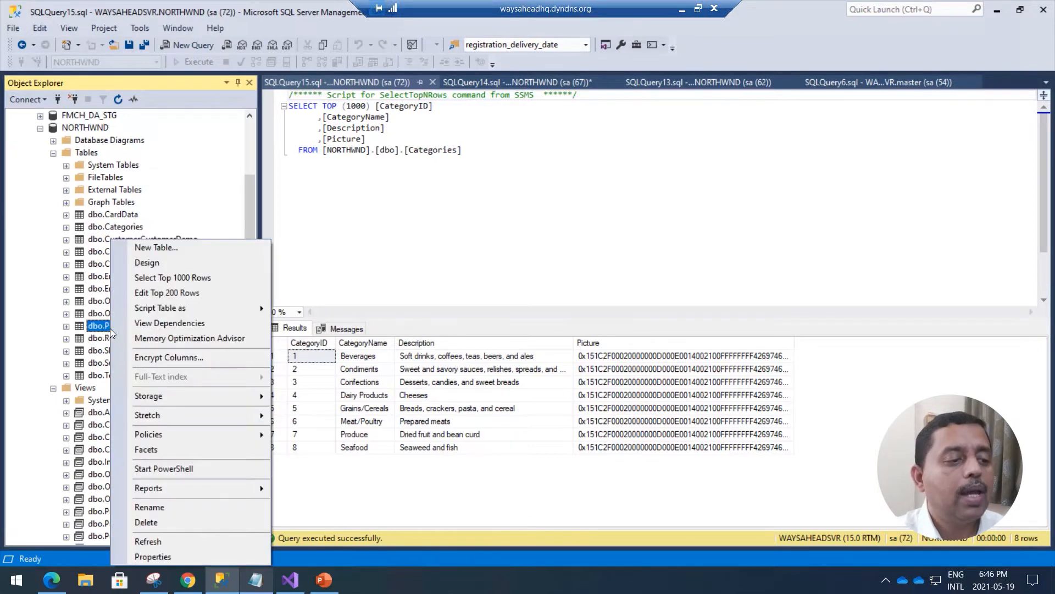
pyautogui.moveTo(217, 309)
pyautogui.moveTo(340, 311)
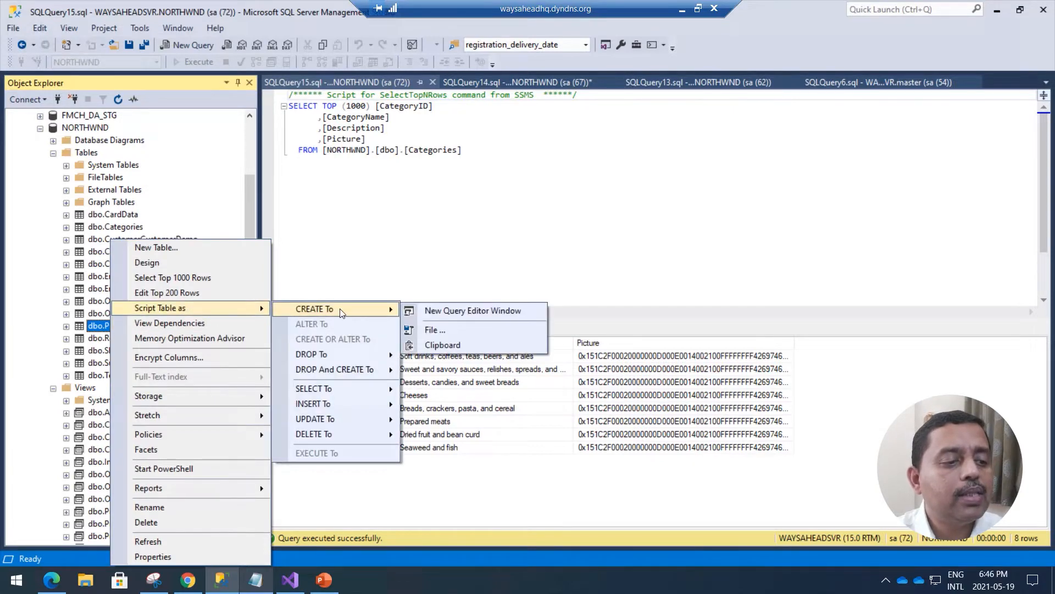
pyautogui.click(456, 311)
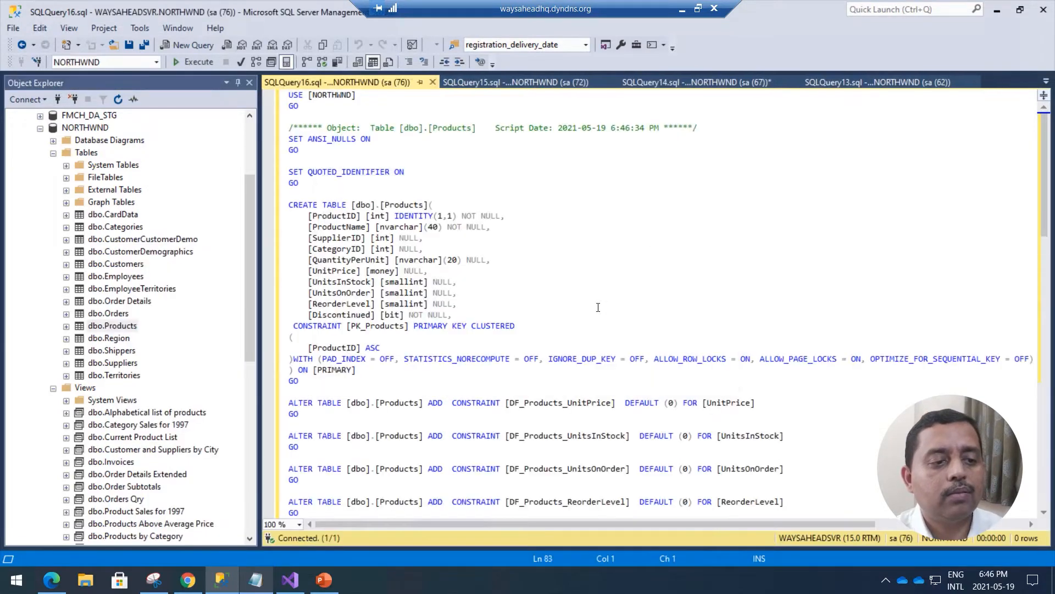
# Find and highlight the Suppliers (SupplierID) foreign key reference in the Products script, and switch back to Power BI Desktop.
pyautogui.scroll(-3, 622, 341)
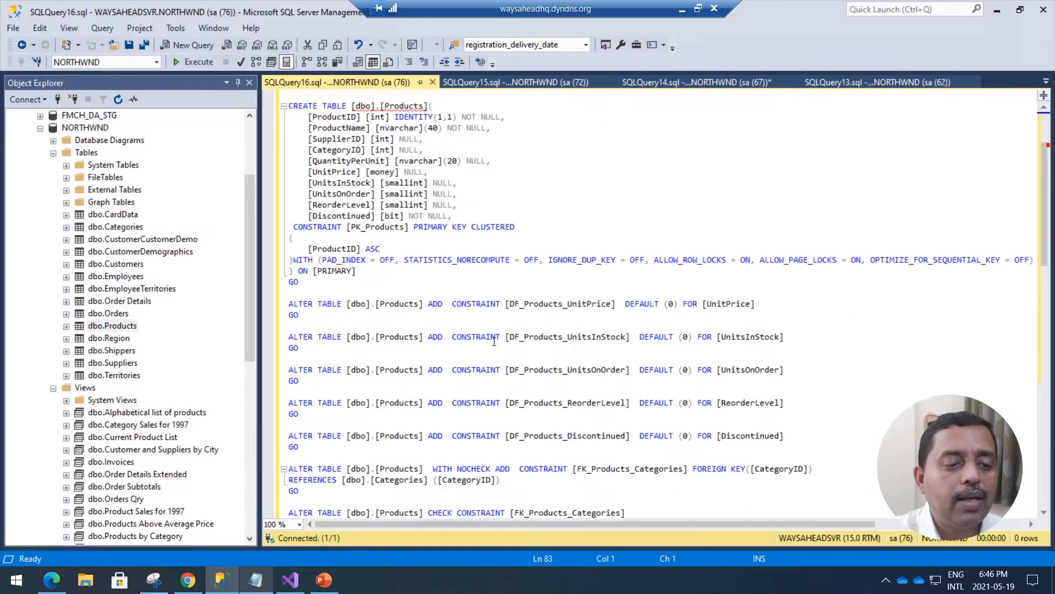
pyautogui.scroll(-7, 494, 342)
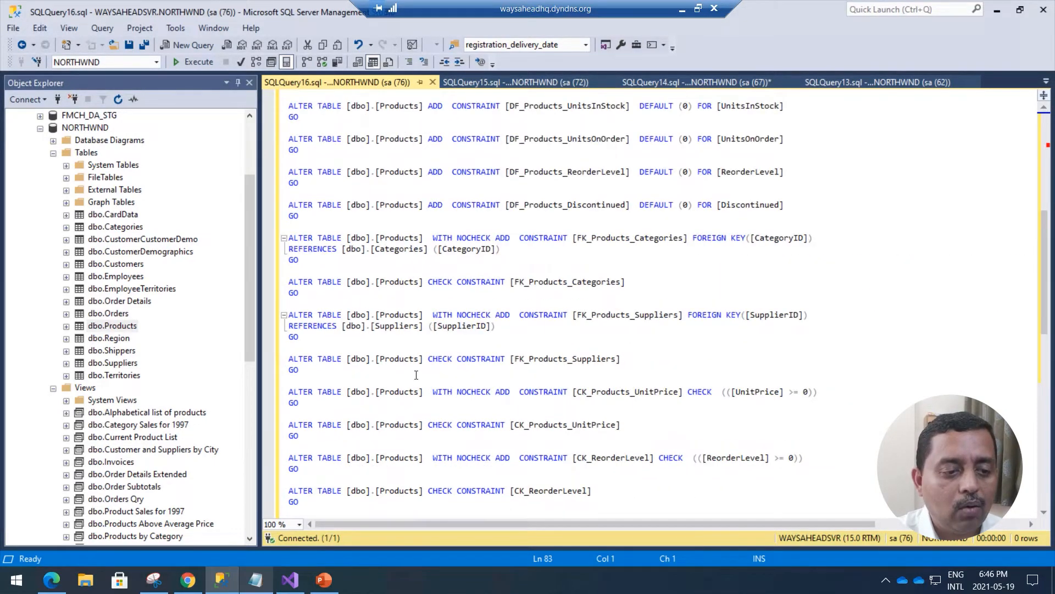
pyautogui.moveTo(493, 326); pyautogui.dragTo(356, 326)
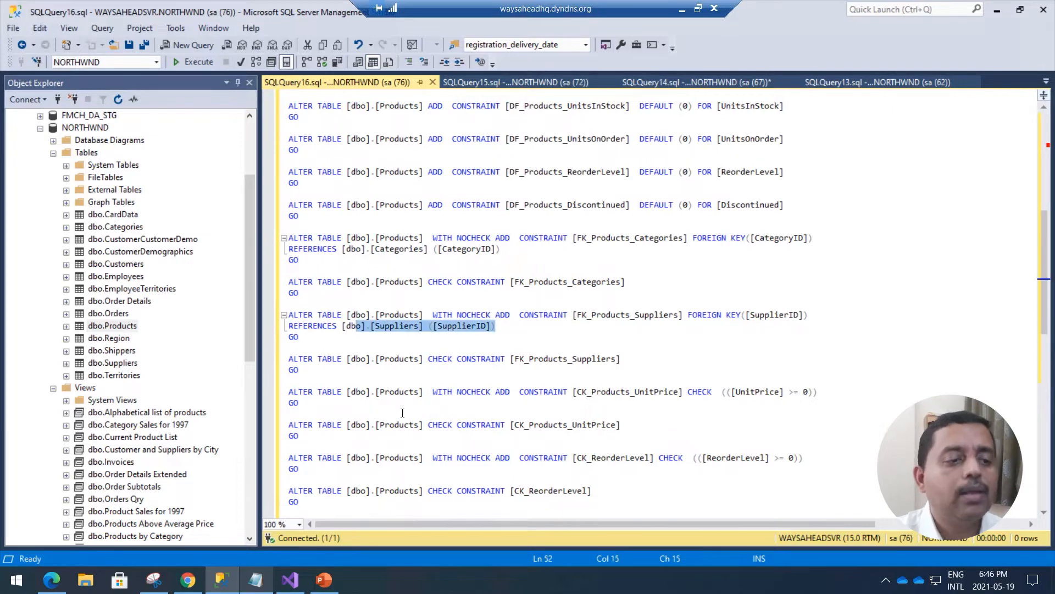
pyautogui.click(682, 8)
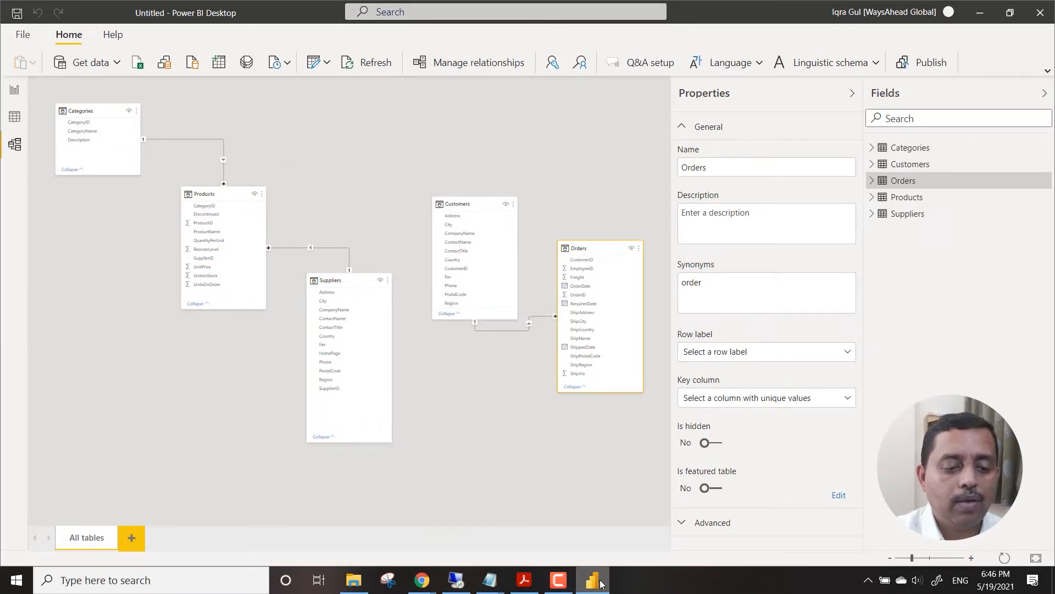
# Return to the Products script, review its remaining constraints, highlight the Categories (CategoryID) foreign key reference, and switch back to Power BI Desktop.
pyautogui.click(502, 433)
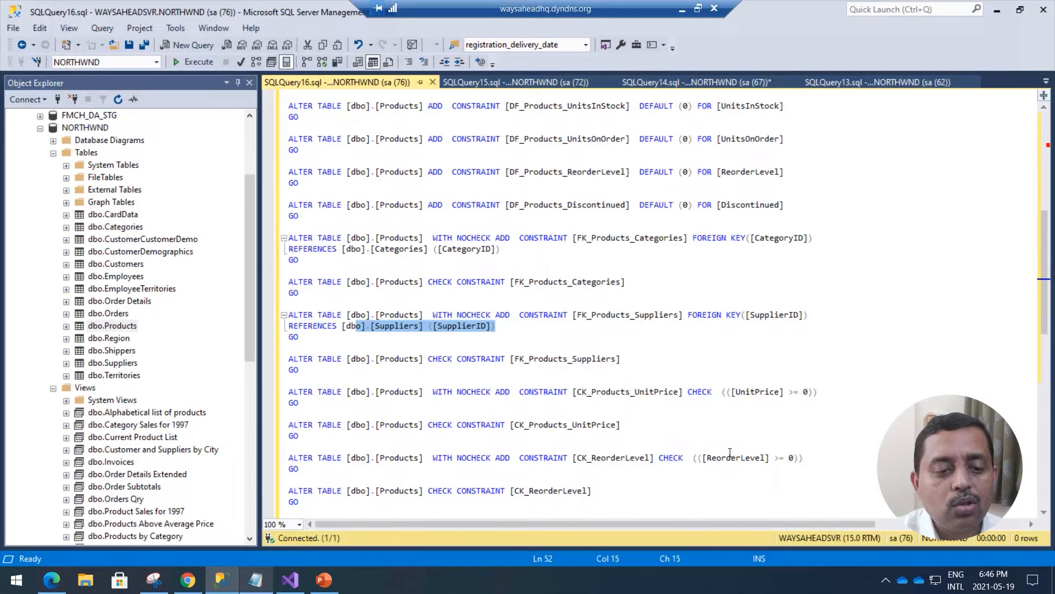
pyautogui.scroll(-1, 601, 468)
pyautogui.scroll(1, 588, 484)
pyautogui.scroll(-4, 588, 487)
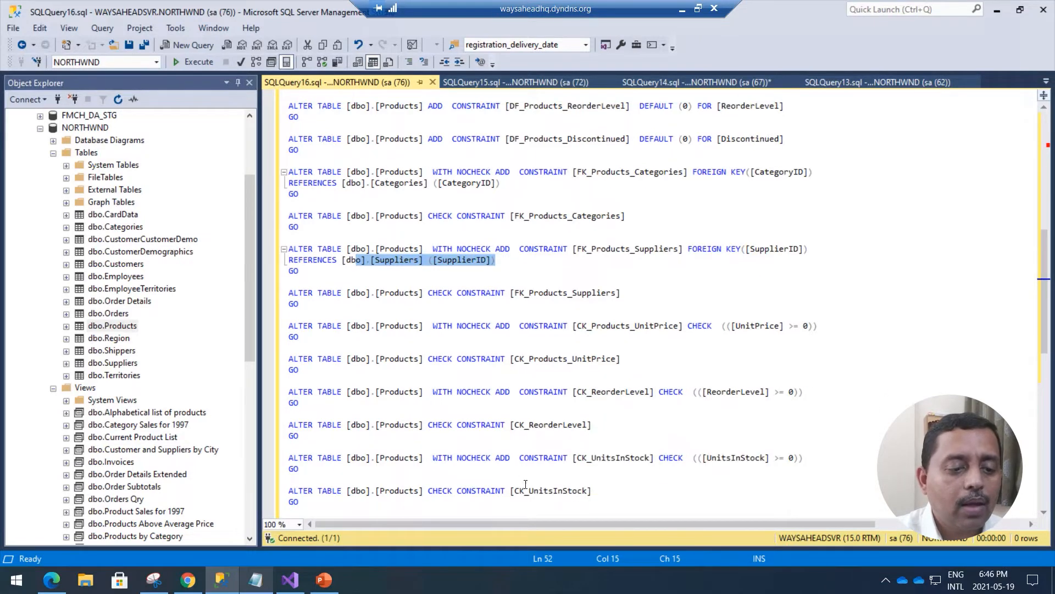
pyautogui.scroll(-2, 506, 464)
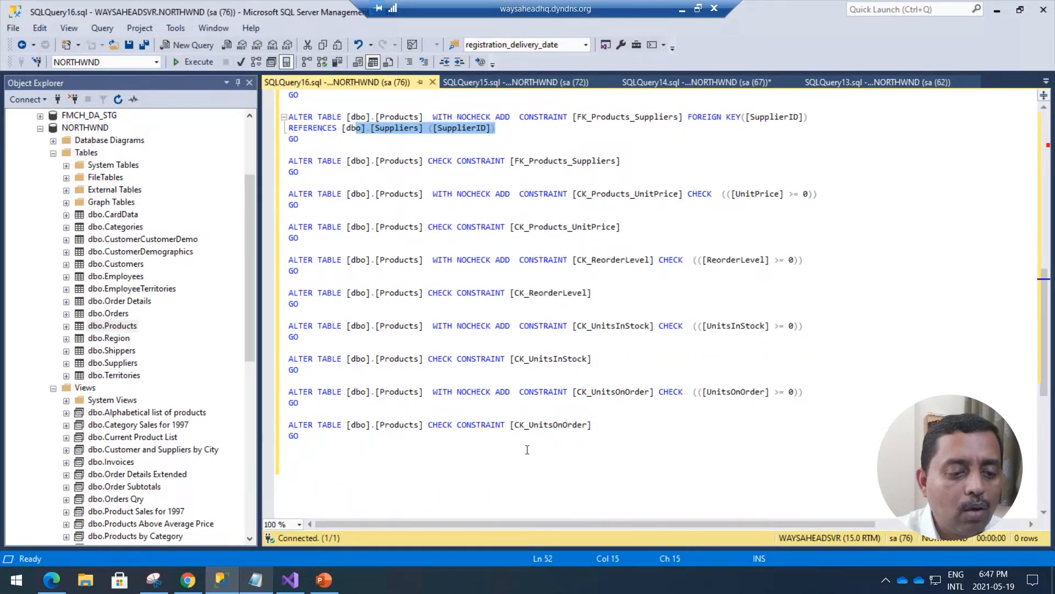
pyautogui.scroll(3, 525, 448)
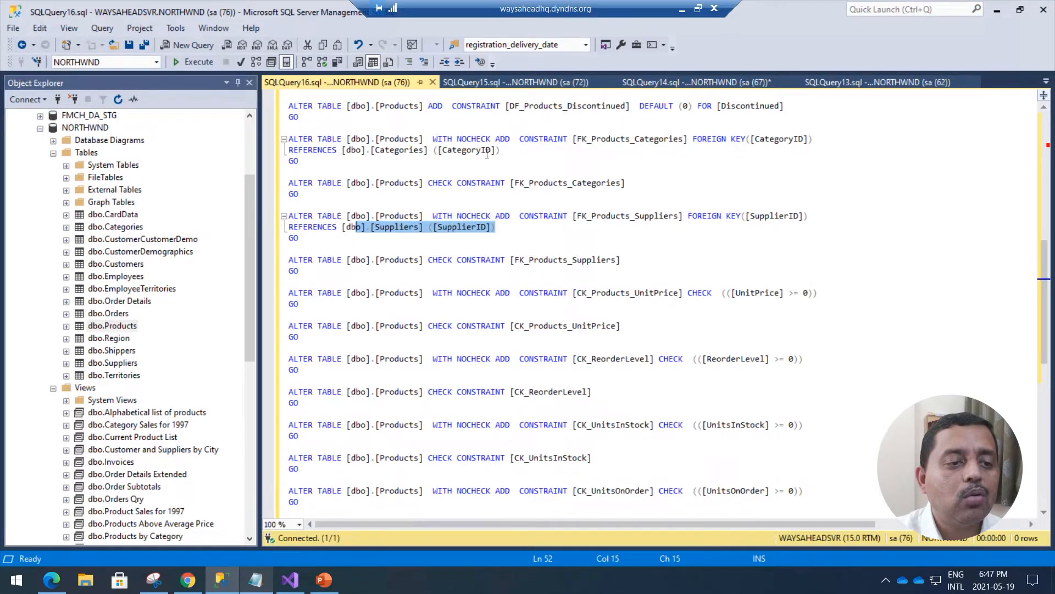
pyautogui.moveTo(501, 151); pyautogui.dragTo(355, 151)
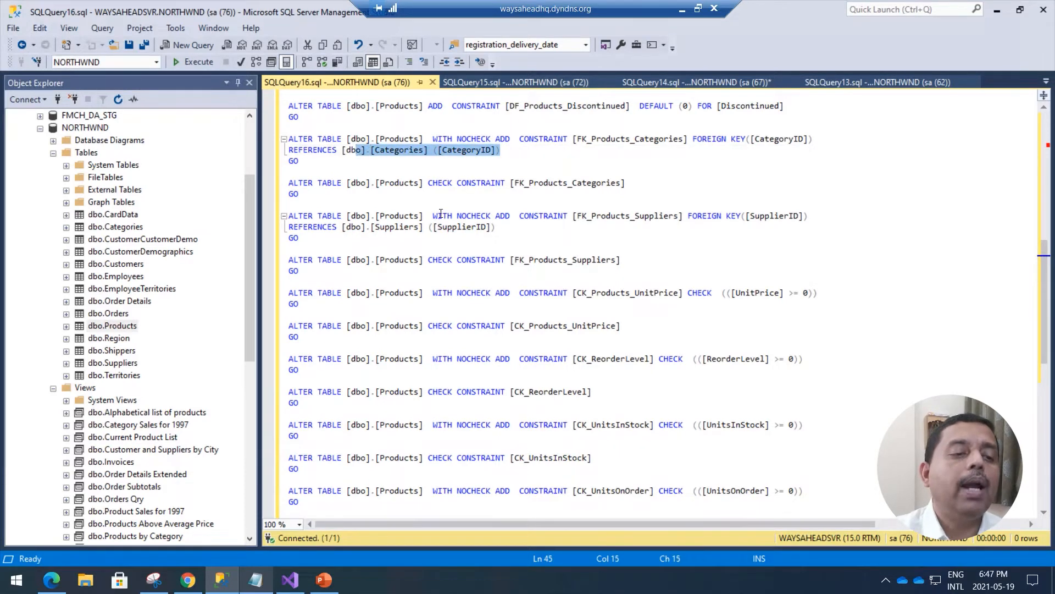
pyautogui.click(682, 11)
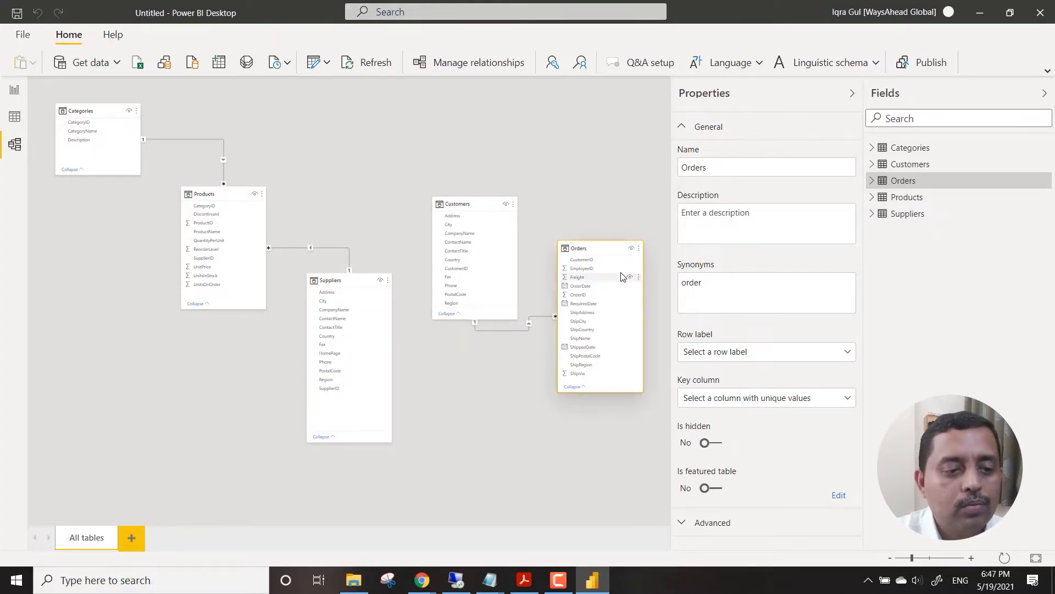
# Switch to SQL Server Management Studio and script the NORTHWND dbo.Orders table as CREATE to a new query editor window.
pyautogui.click(452, 581)
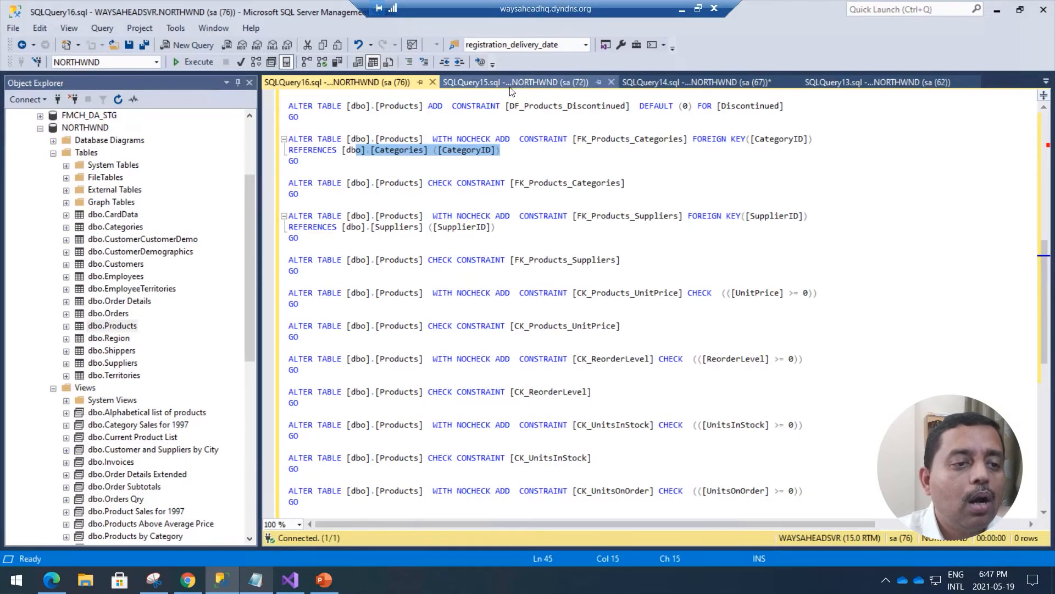
pyautogui.rightClick(120, 317)
pyautogui.moveTo(223, 313)
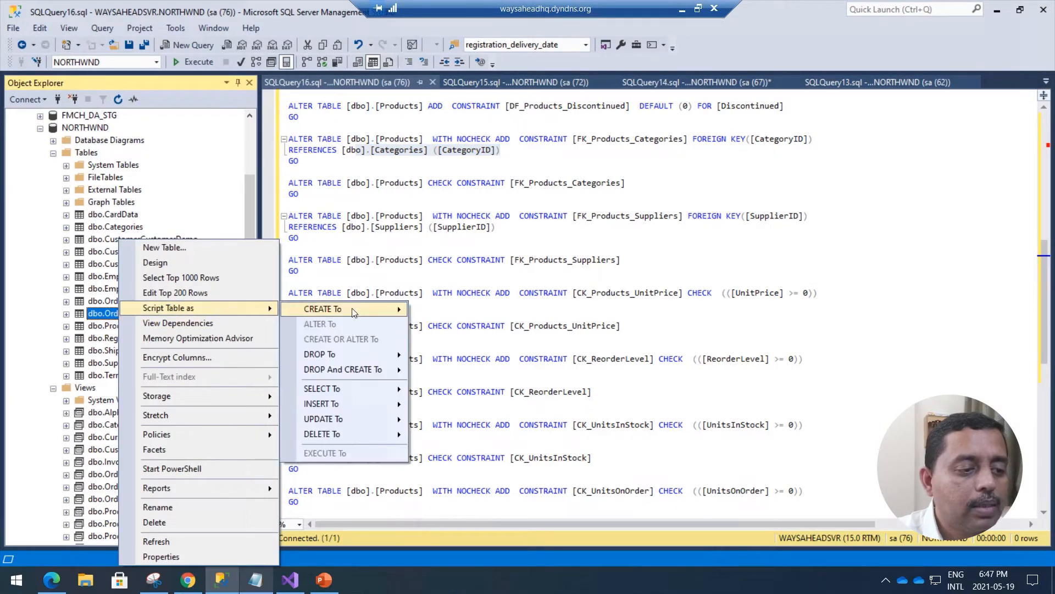
pyautogui.moveTo(353, 312)
pyautogui.click(454, 307)
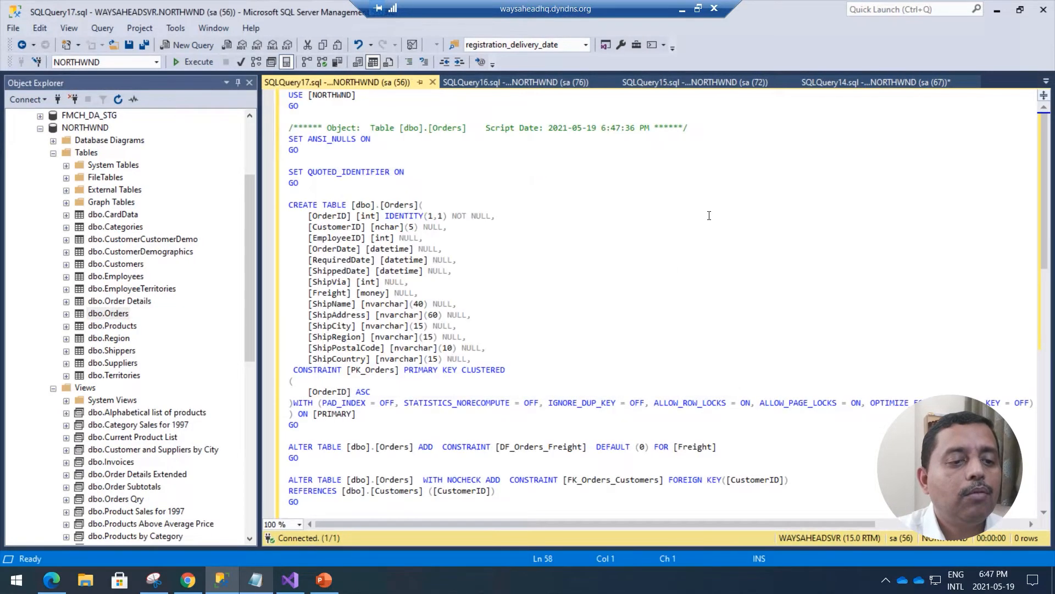
# Find and highlight the Customers (CustomerID) foreign key reference in the Orders script, and switch back to Power BI Desktop.
pyautogui.scroll(-4, 471, 415)
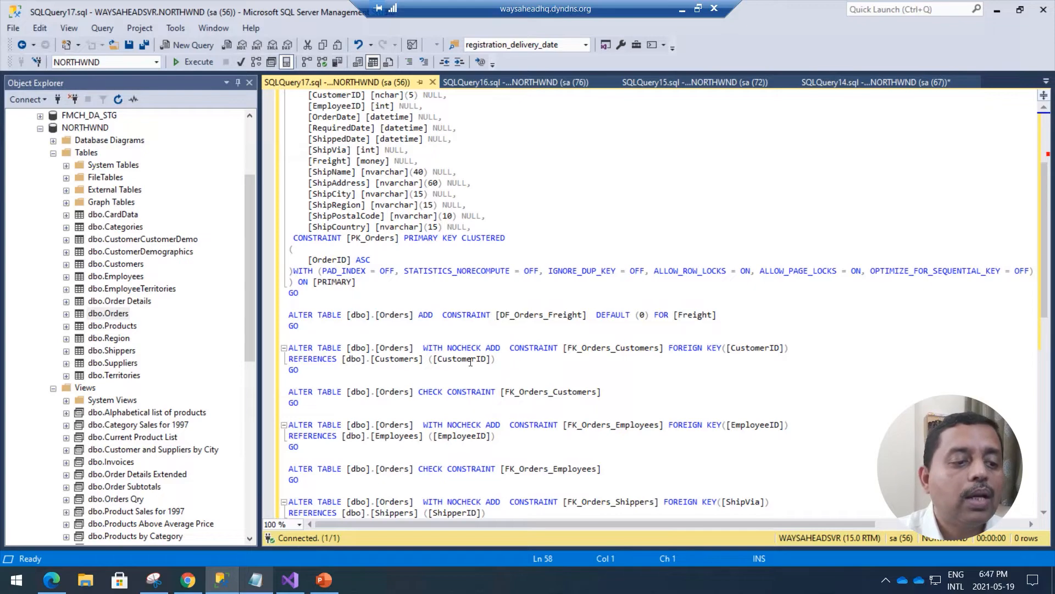
pyautogui.moveTo(497, 360); pyautogui.dragTo(374, 361)
pyautogui.click(682, 9)
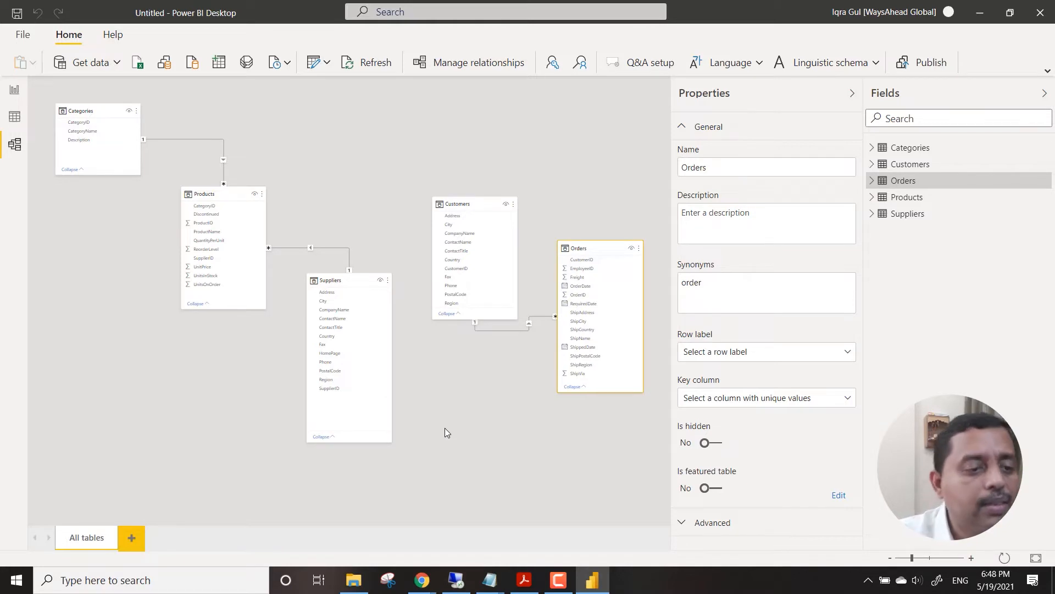
# Review the imported rows of the Categories, Customers, Orders, Products and Suppliers tables, and return to the relationship diagram.
pyautogui.click(15, 116)
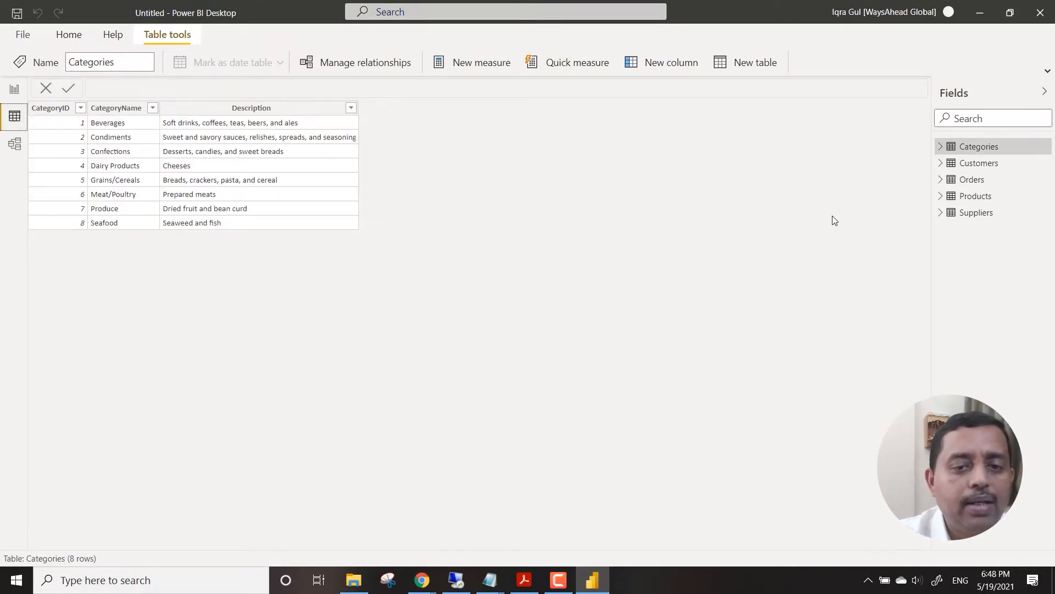
pyautogui.click(983, 167)
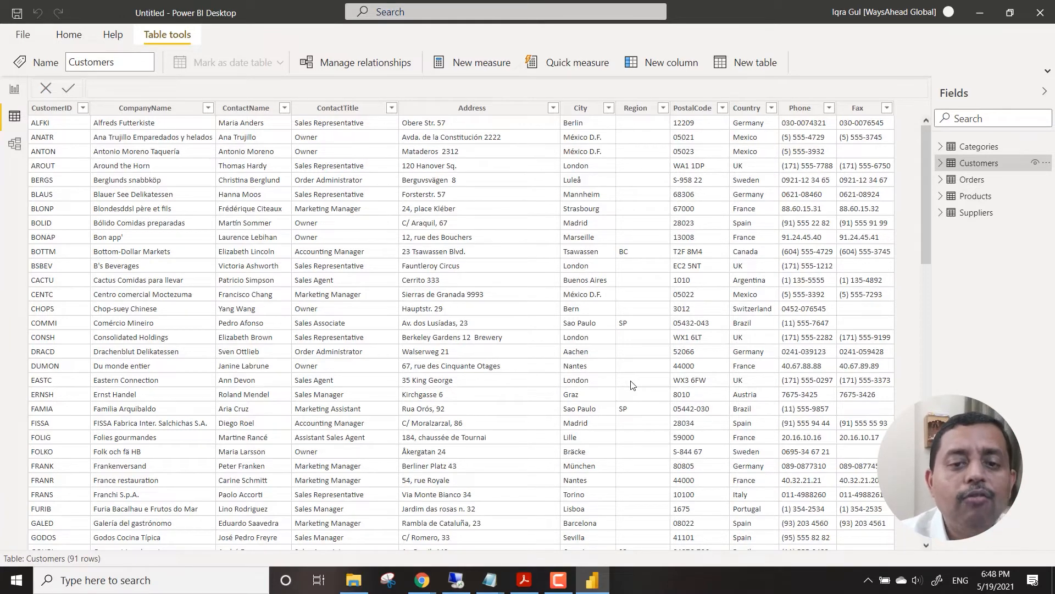
pyautogui.click(969, 185)
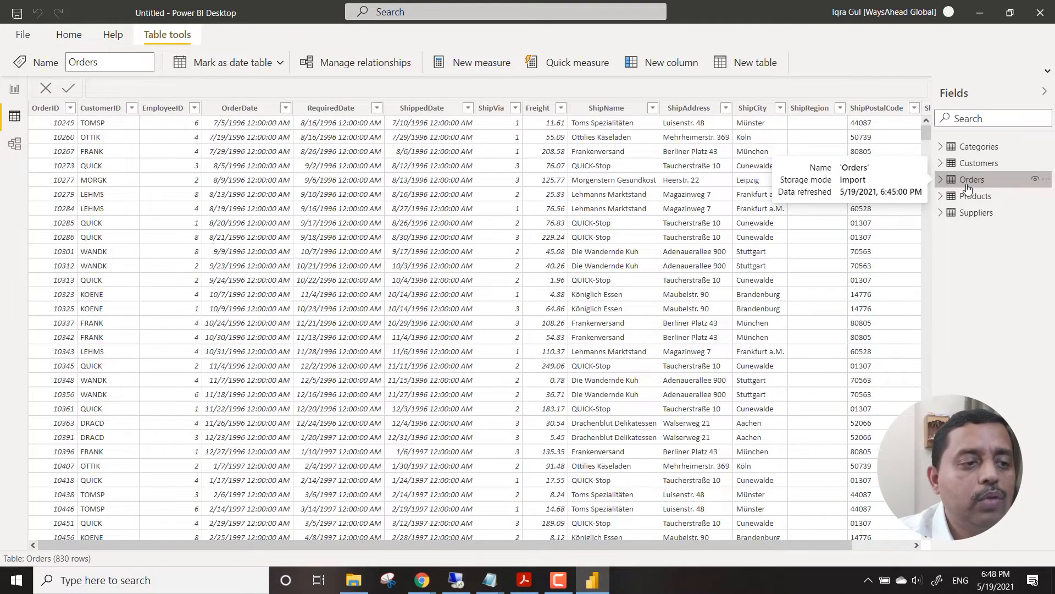
pyautogui.click(981, 198)
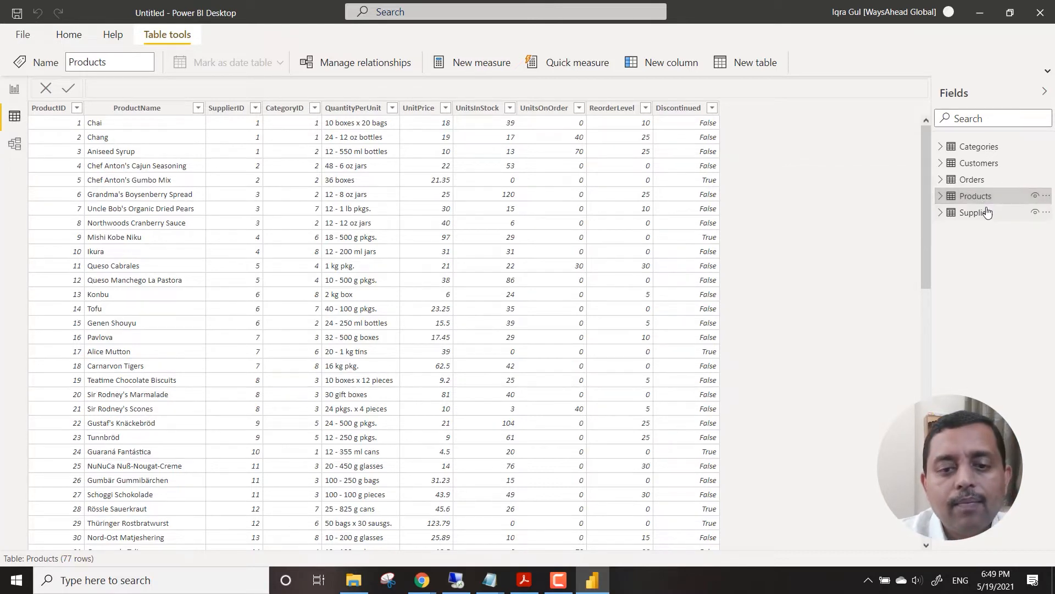
pyautogui.click(979, 213)
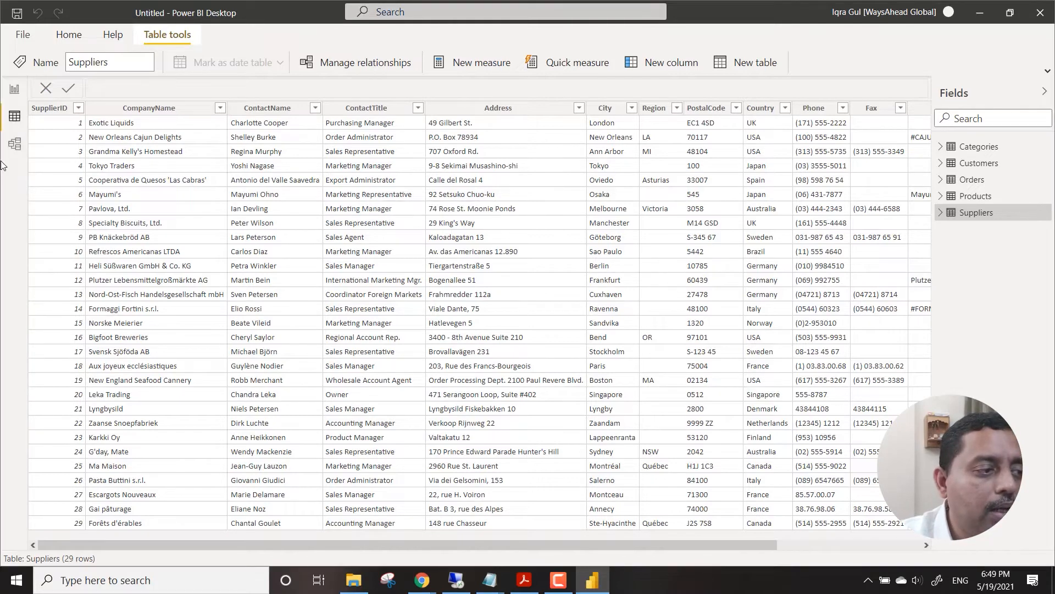
pyautogui.click(15, 144)
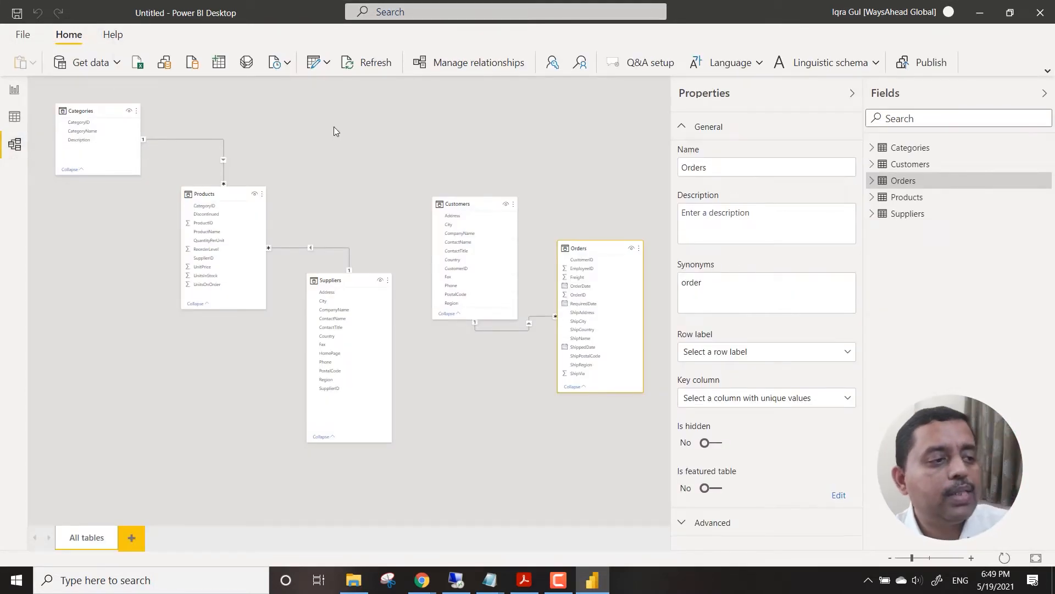
# Save the report as Module4_Part3_ERPDataPrep.pbix in the PowerBI_WorkedFiles folder, basing the name on the existing Part2 file.
pyautogui.hotkey('ctrl', 's')
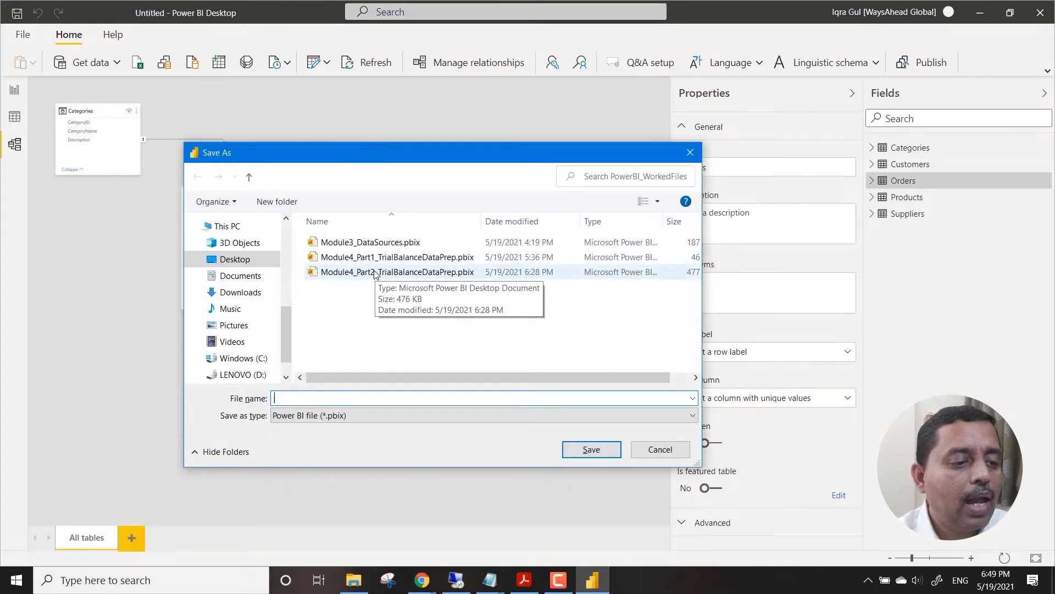
pyautogui.click(379, 272)
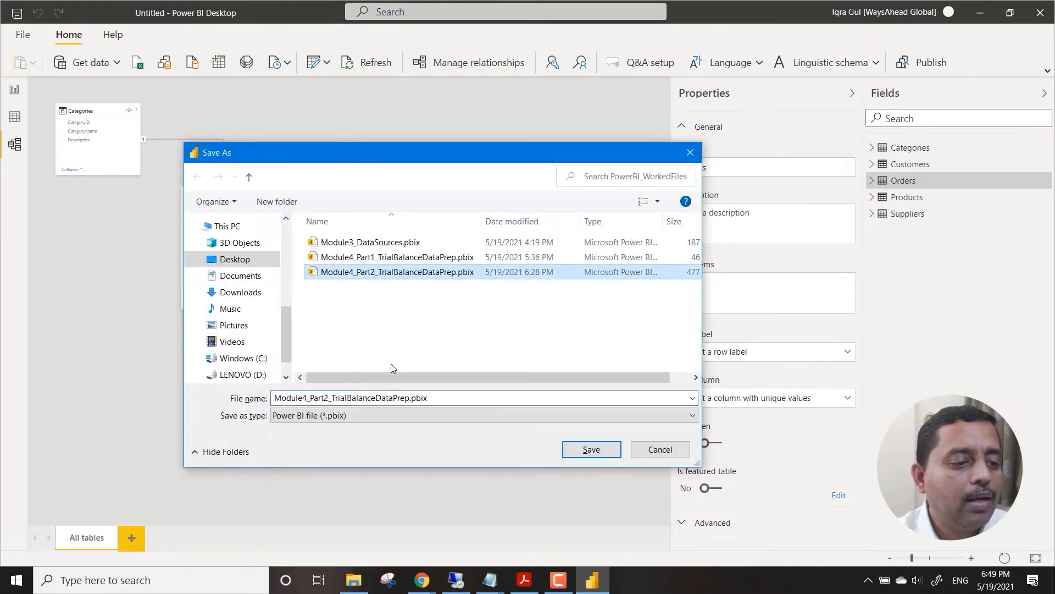
pyautogui.doubleClick(331, 397)
pyautogui.click(330, 397)
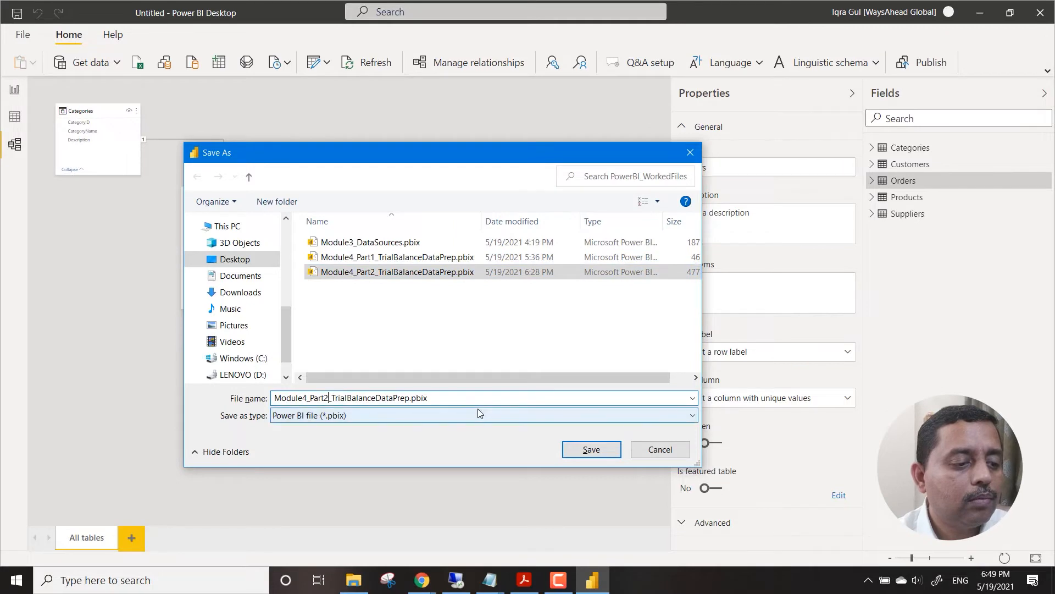
pyautogui.press('BackSpace')
pyautogui.write('3')
pyautogui.press('Right')
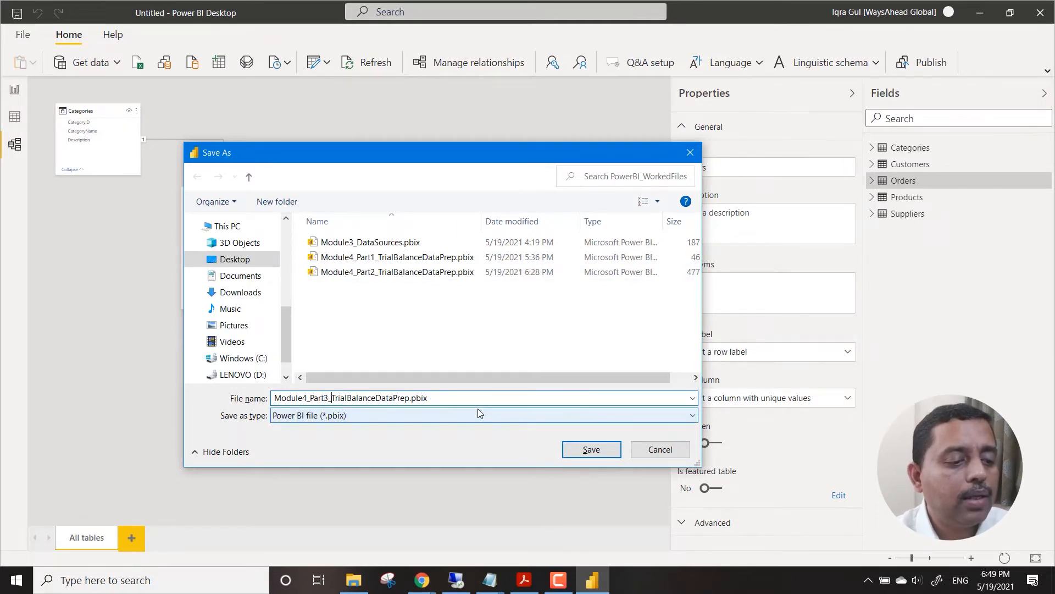
pyautogui.hotkey('shift', 'Right')
pyautogui.hotkey('shift', 'Right')
pyautogui.hotkey('shift', 'Right')
pyautogui.hotkey('shift', 'Right')
pyautogui.hotkey('shift', 'Right')
pyautogui.hotkey('shift', 'Right')
pyautogui.hotkey('shift', 'Right')
pyautogui.hotkey('shift', 'Right')
pyautogui.hotkey('shift', 'Right')
pyautogui.hotkey('shift', 'Right')
pyautogui.hotkey('shift', 'Right')
pyautogui.hotkey('shift', 'Right')
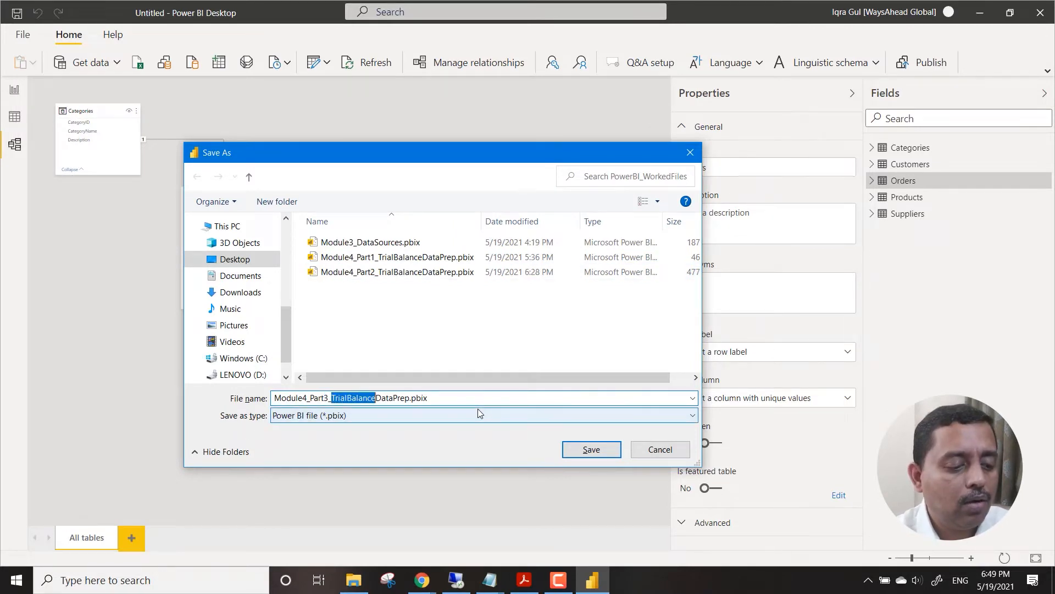
pyautogui.write('ERP')
pyautogui.press('Return')
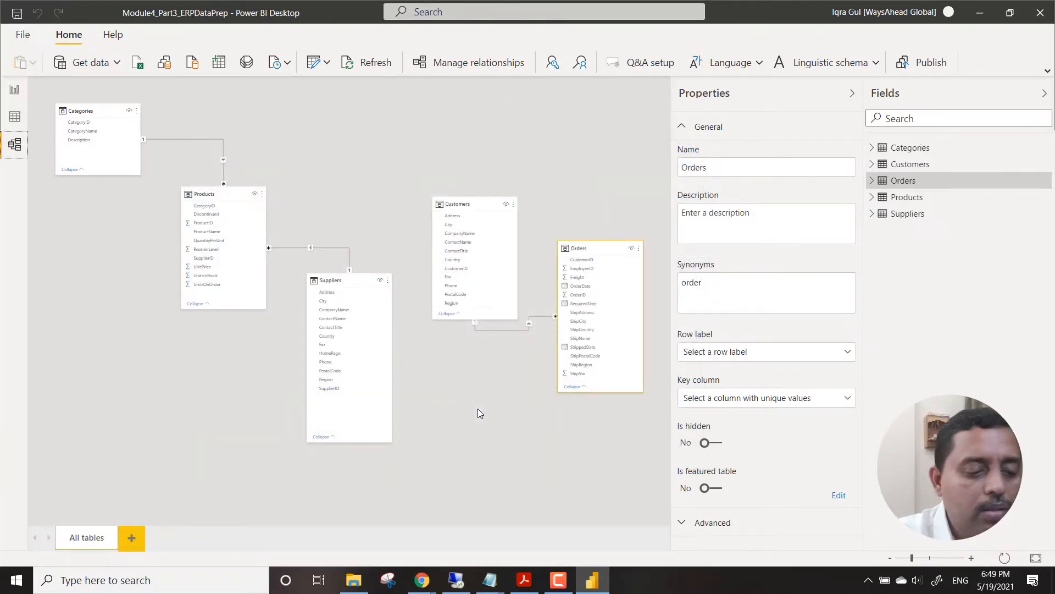
# Switch to File Explorer and open the PowerBI_WorkedFiles folder.
pyautogui.click(355, 581)
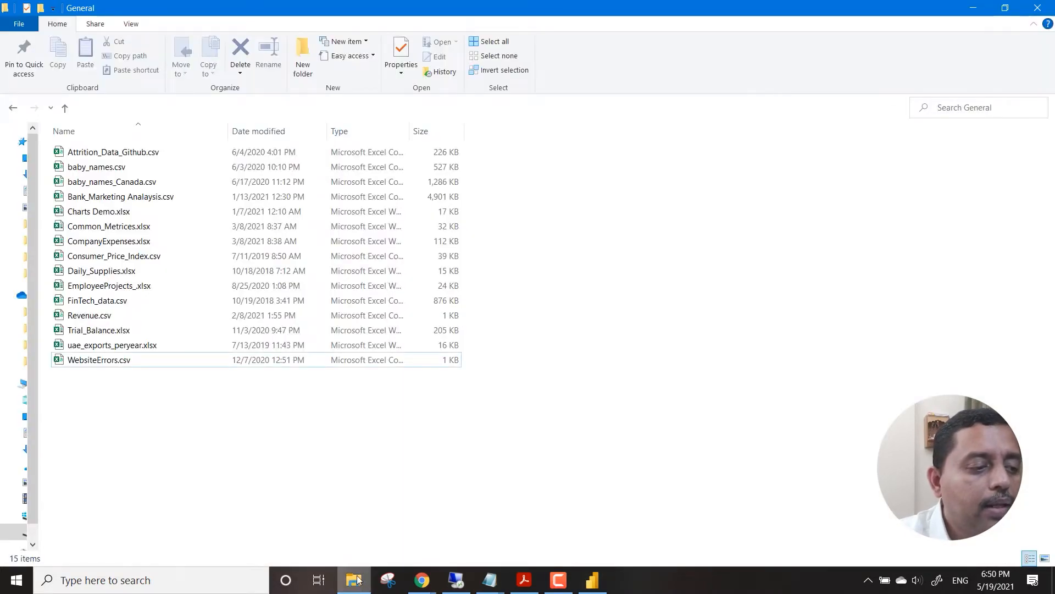
pyautogui.click(220, 108)
pyautogui.doubleClick(165, 153)
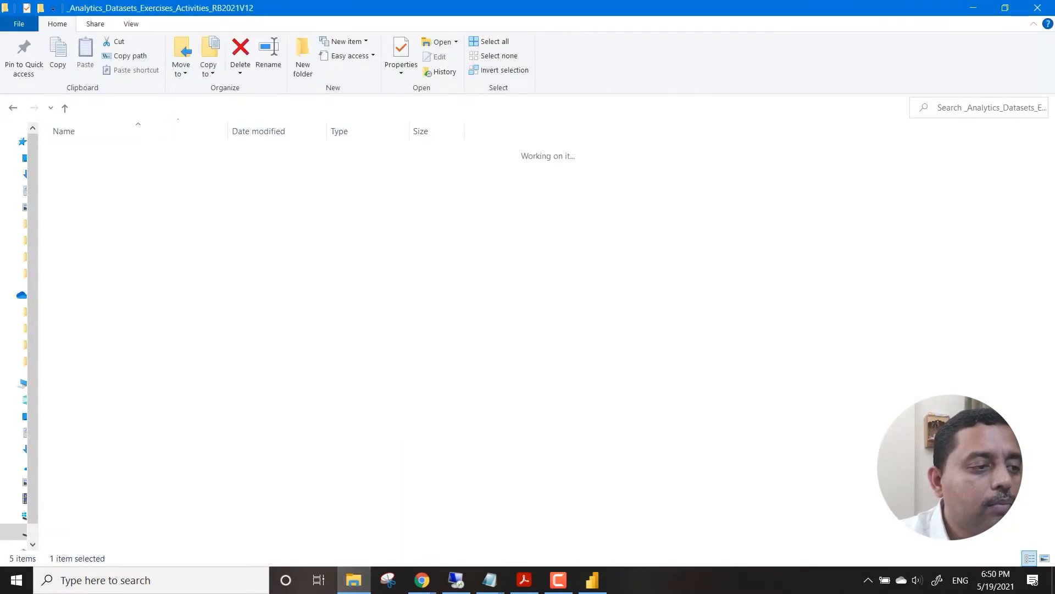
pyautogui.doubleClick(147, 226)
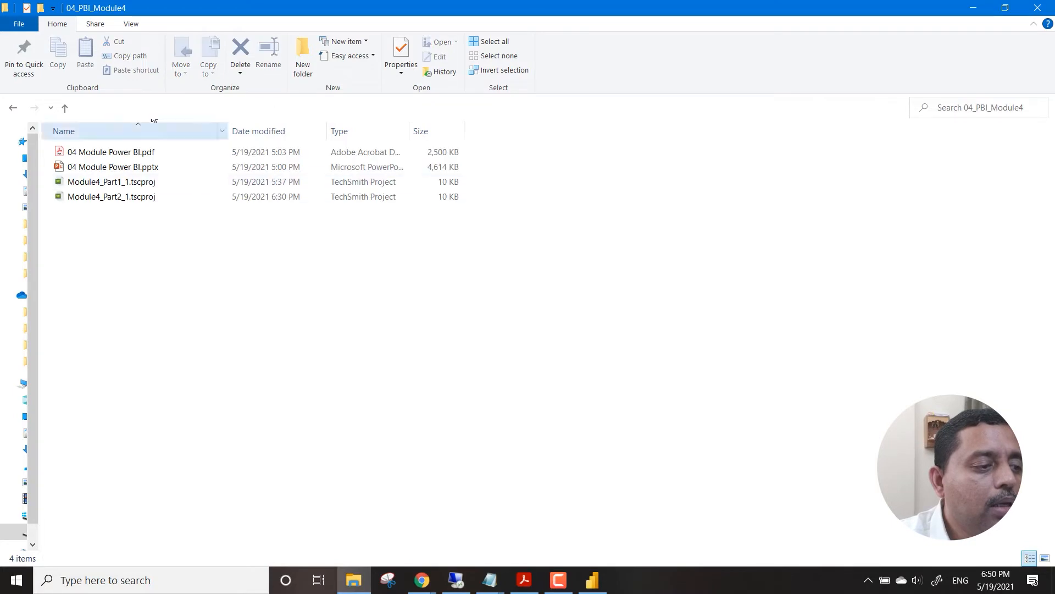
pyautogui.click(214, 109)
pyautogui.doubleClick(141, 244)
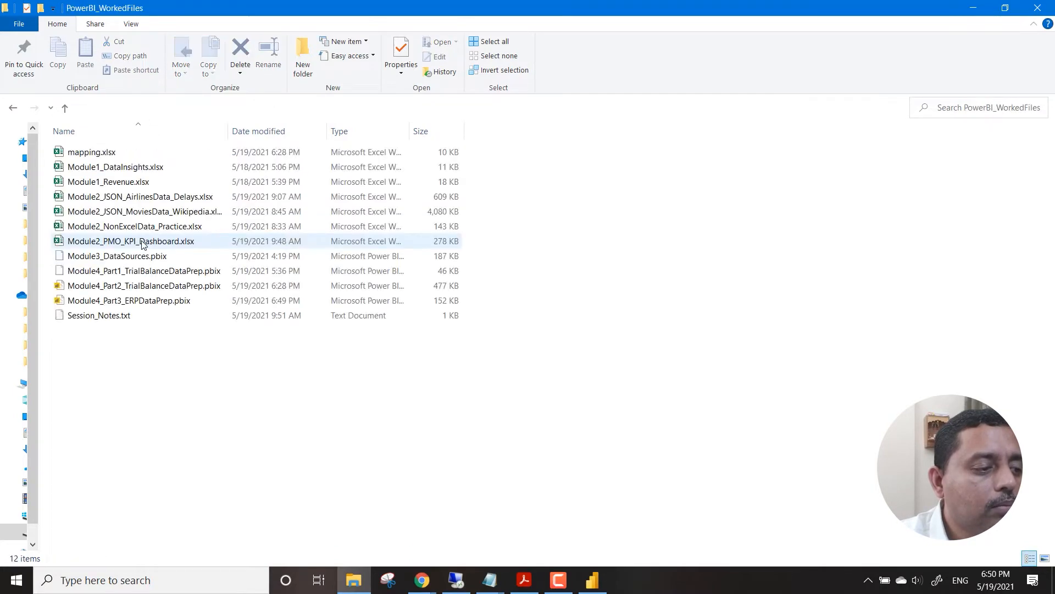
# Rename the file Module4_Part2_TrialBalanceDataPrep.pbix to Module4_Part2_MarketingDataPrep.pbix.
pyautogui.click(116, 292)
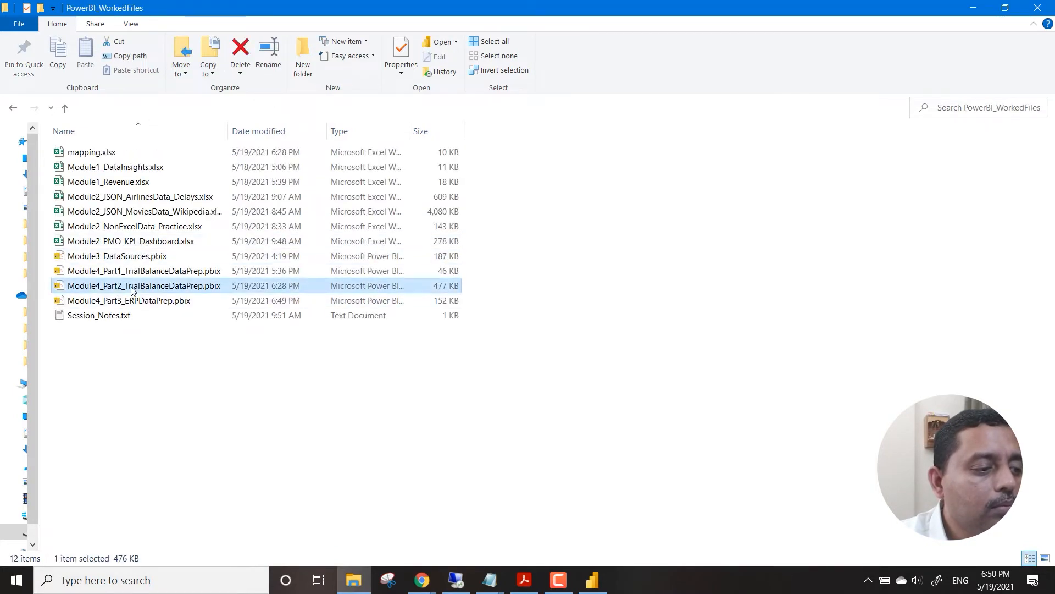
pyautogui.click(133, 288)
pyautogui.click(128, 287)
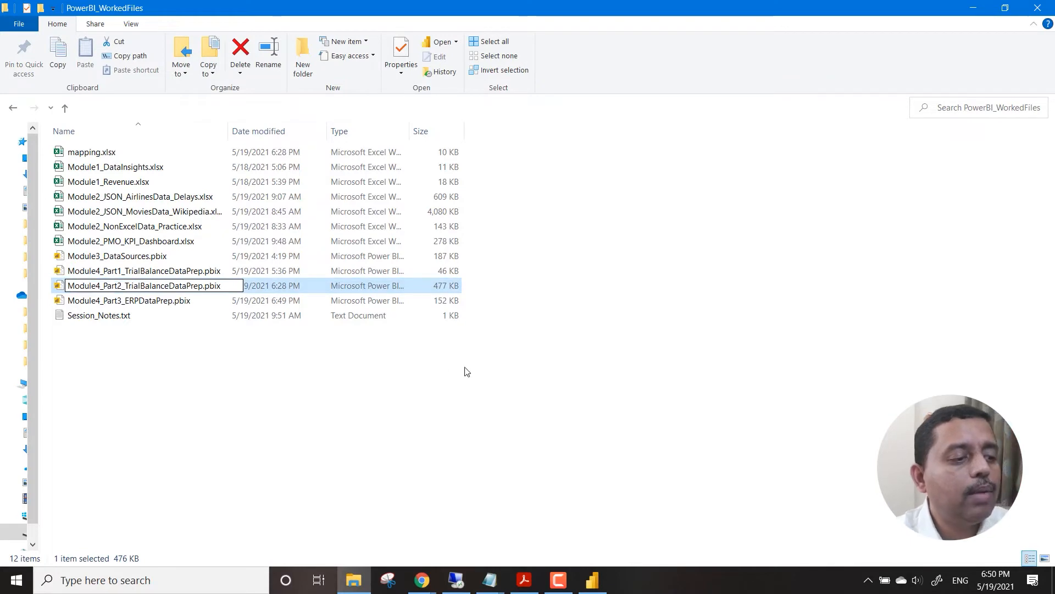
pyautogui.hotkey('shift', 'Right')
pyautogui.hotkey('shift', 'Right')
pyautogui.hotkey('shift', 'Right')
pyautogui.hotkey('shift', 'Right')
pyautogui.hotkey('shift', 'Right')
pyautogui.hotkey('shift', 'Right')
pyautogui.hotkey('shift', 'Right')
pyautogui.hotkey('shift', 'Right')
pyautogui.hotkey('shift', 'Right')
pyautogui.hotkey('shift', 'Right')
pyautogui.hotkey('shift', 'Right')
pyautogui.hotkey('shift', 'Right')
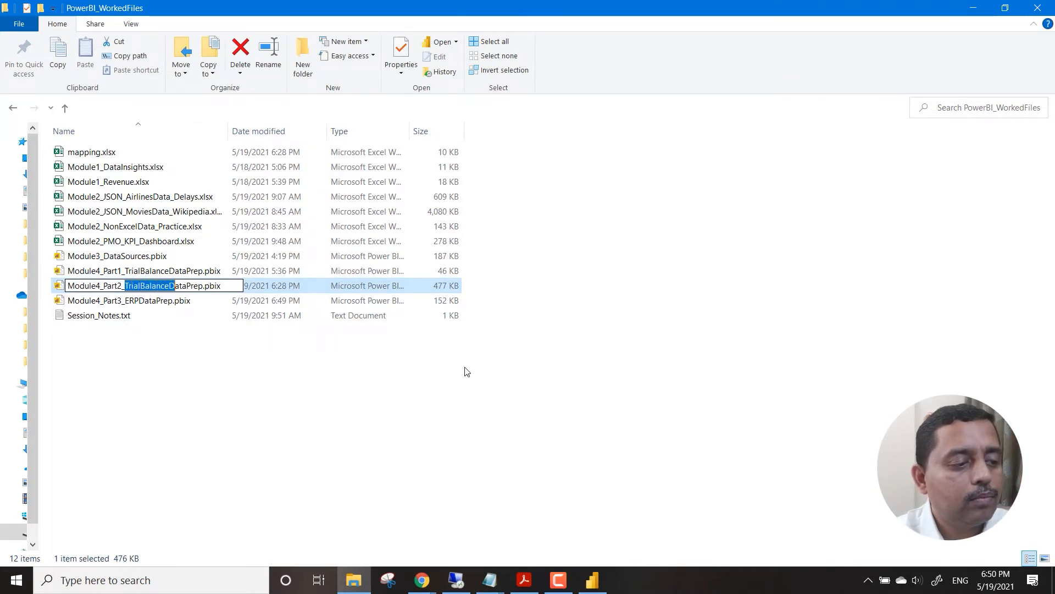
pyautogui.write('Marketing')
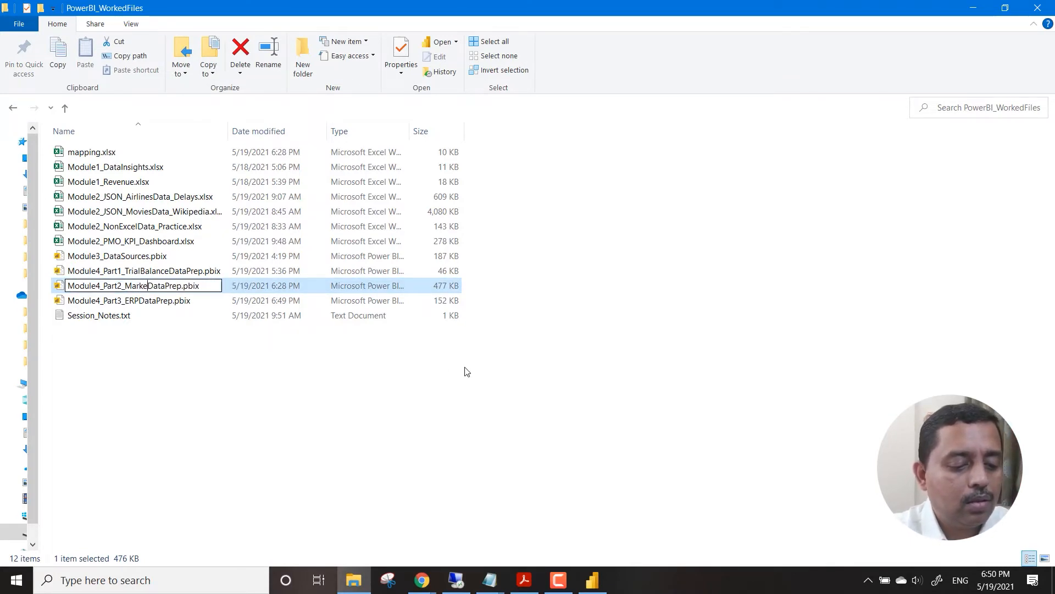
pyautogui.press('Return')
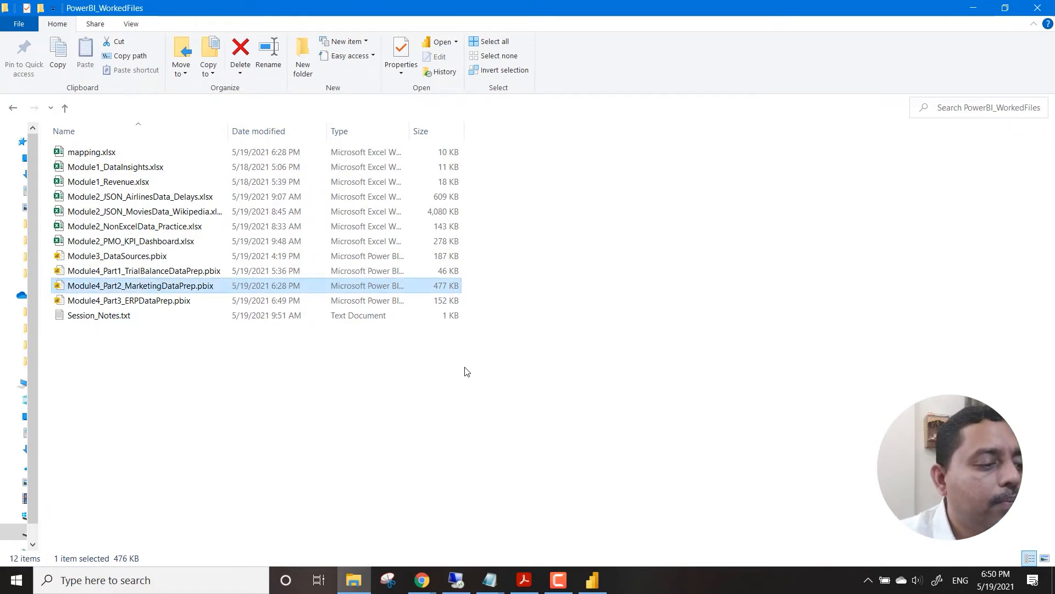
# Switch back to Power BI Desktop and open the imported queries for transformation in the Power Query Editor.
pyautogui.click(603, 578)
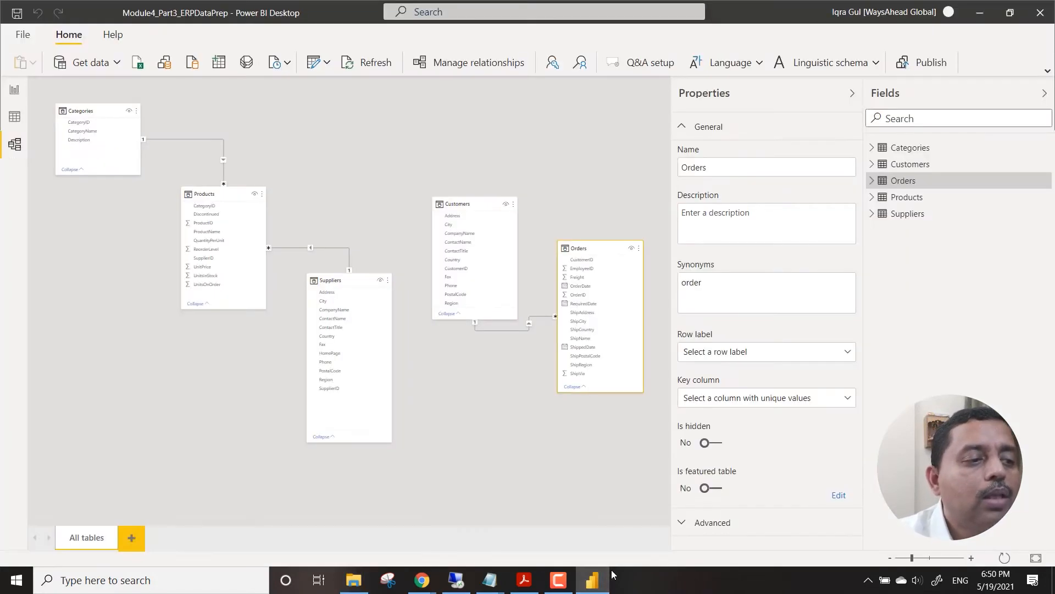
pyautogui.click(288, 63)
pyautogui.click(327, 62)
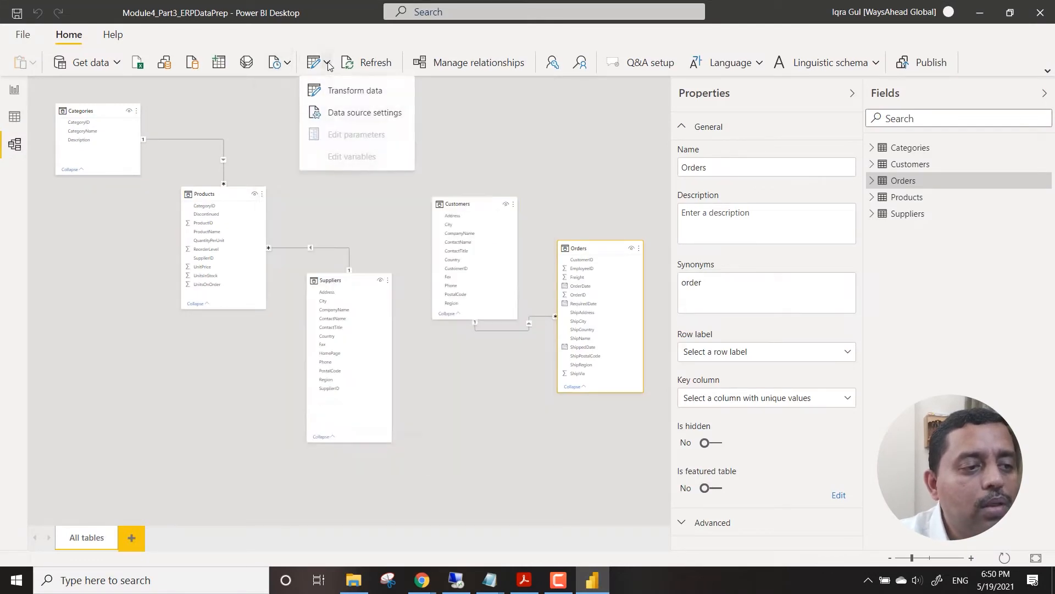
pyautogui.click(345, 95)
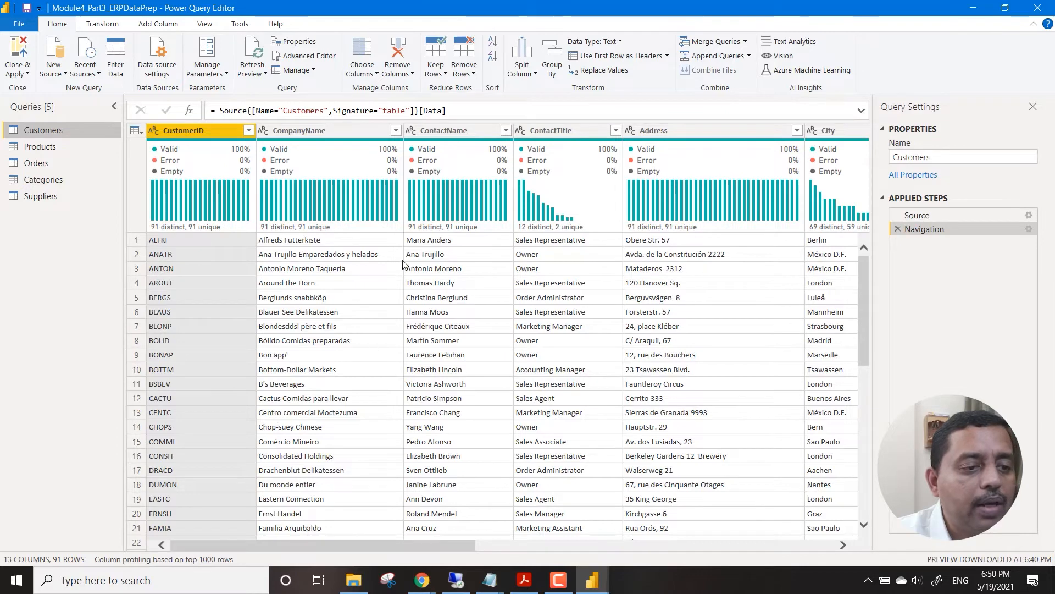
# Remove the Address column from the Customers query.
pyautogui.moveTo(473, 163)
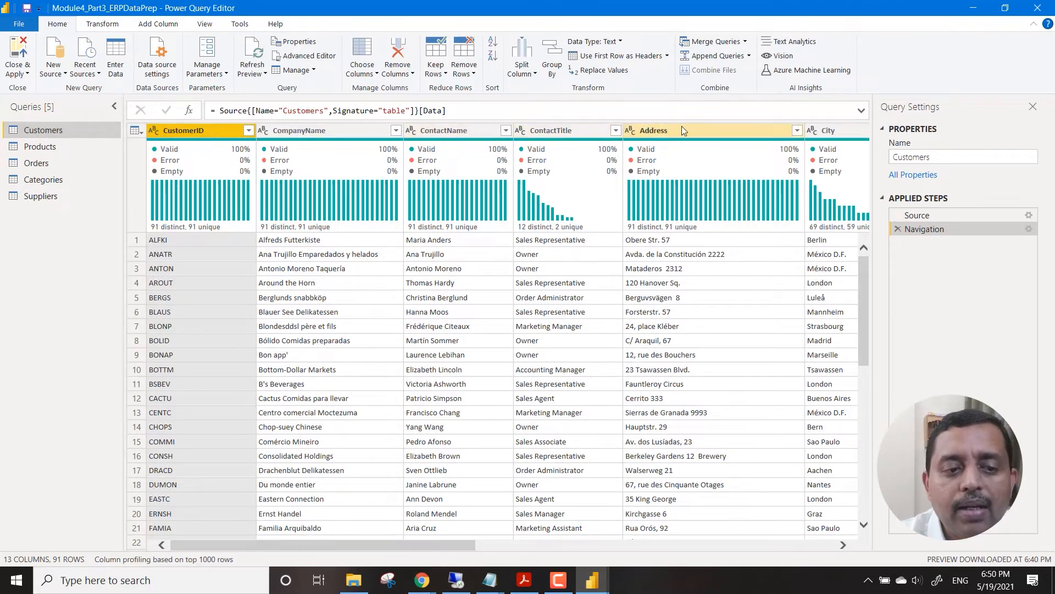
pyautogui.click(709, 133)
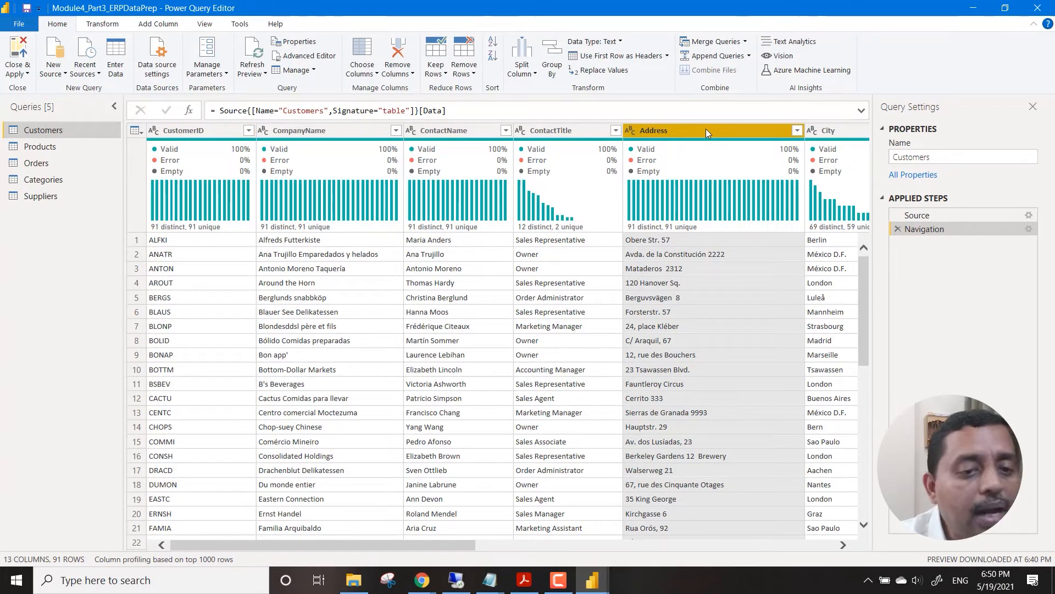
pyautogui.rightClick(706, 130)
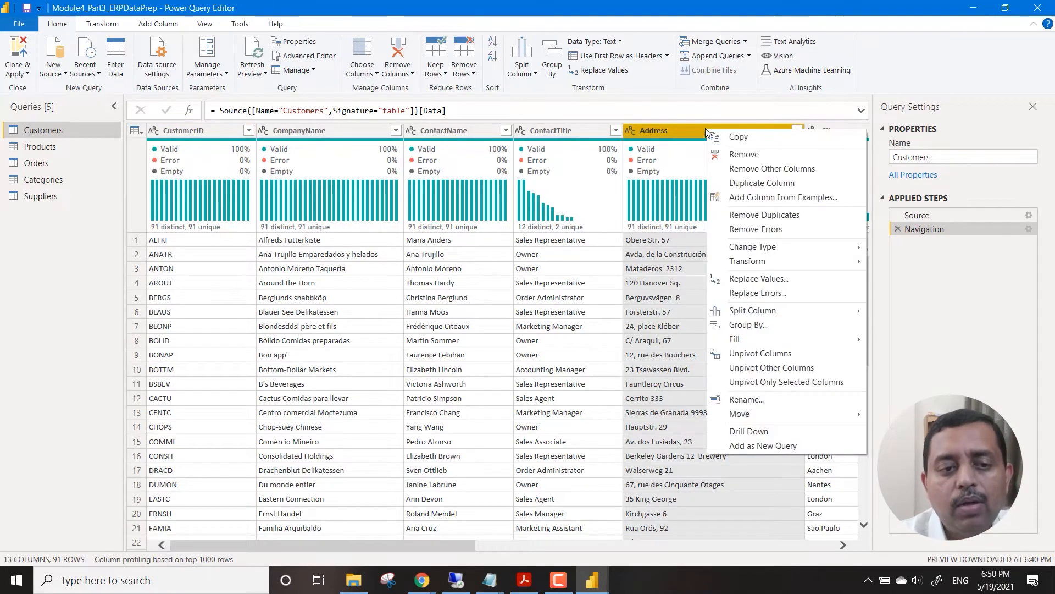
pyautogui.click(736, 157)
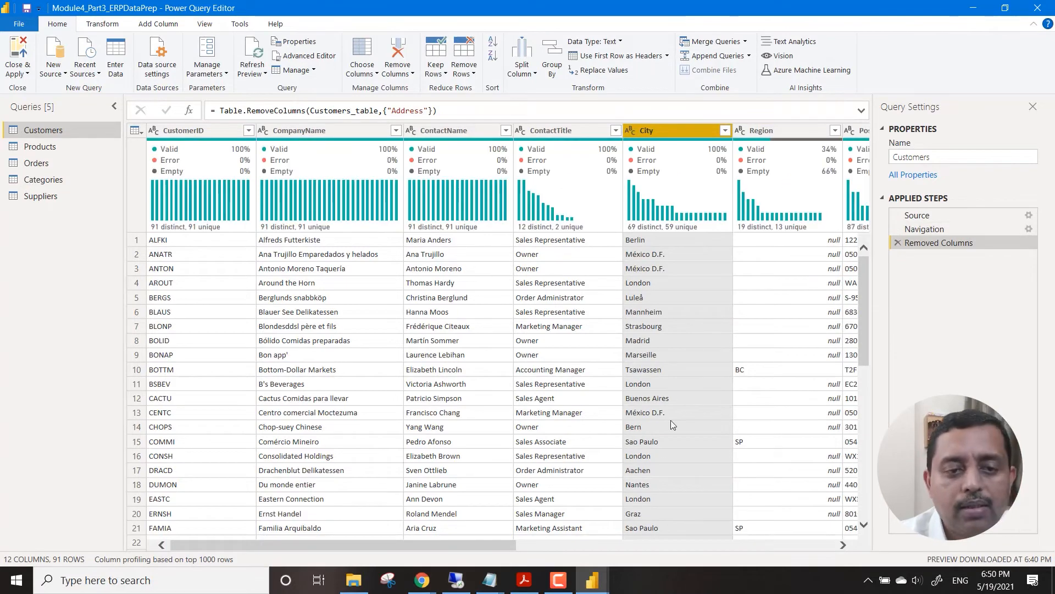
# Remove the Region and PostalCode columns from the Customers query.
pyautogui.moveTo(507, 545); pyautogui.dragTo(709, 542)
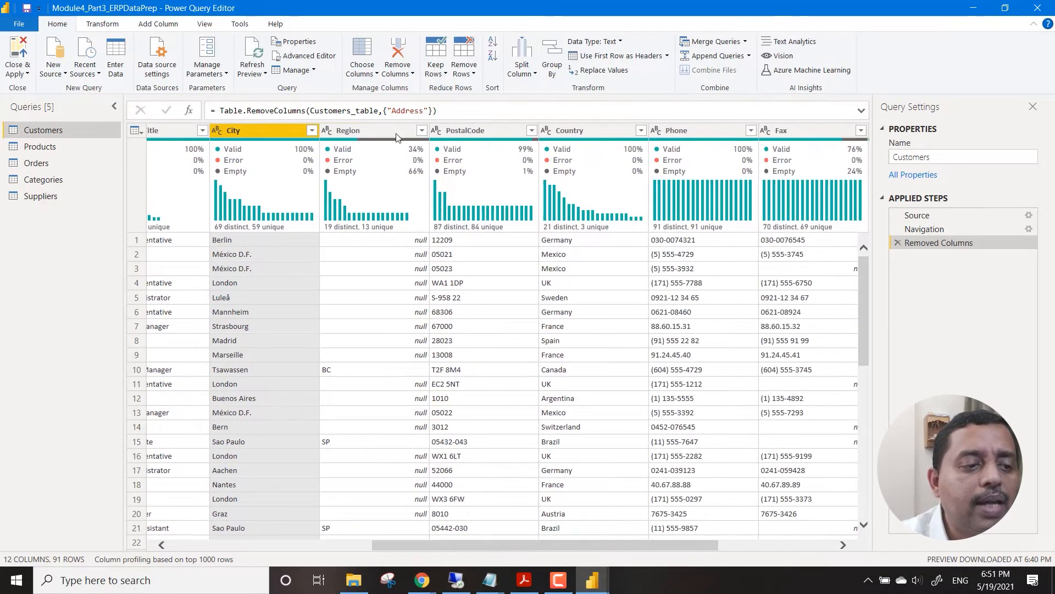
pyautogui.rightClick(382, 131)
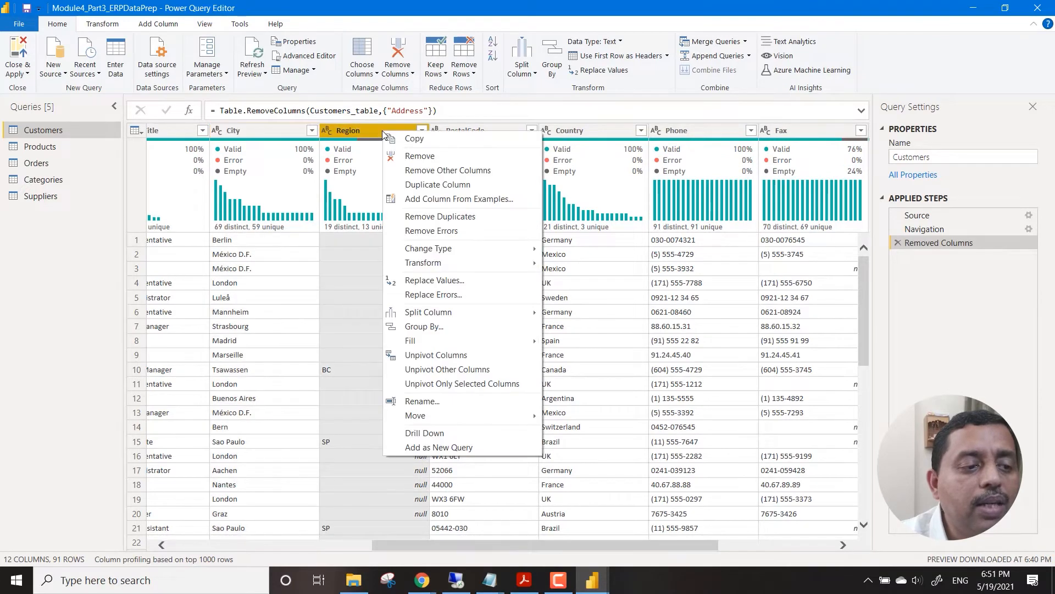
pyautogui.click(427, 156)
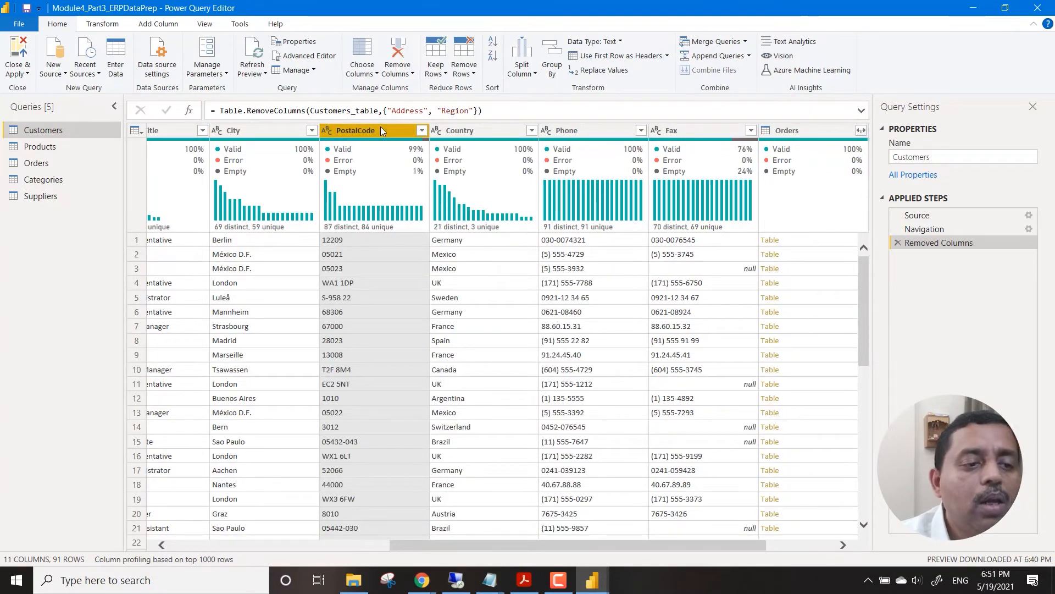
pyautogui.rightClick(381, 130)
pyautogui.click(444, 157)
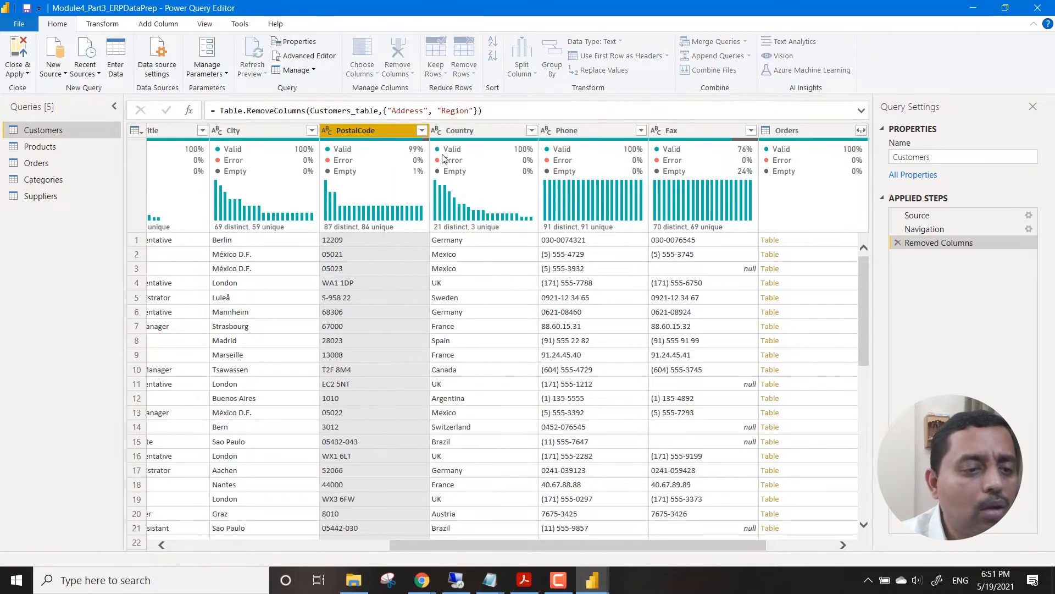
# Remove the Phone and Fax columns together from the Customers query.
pyautogui.click(477, 133)
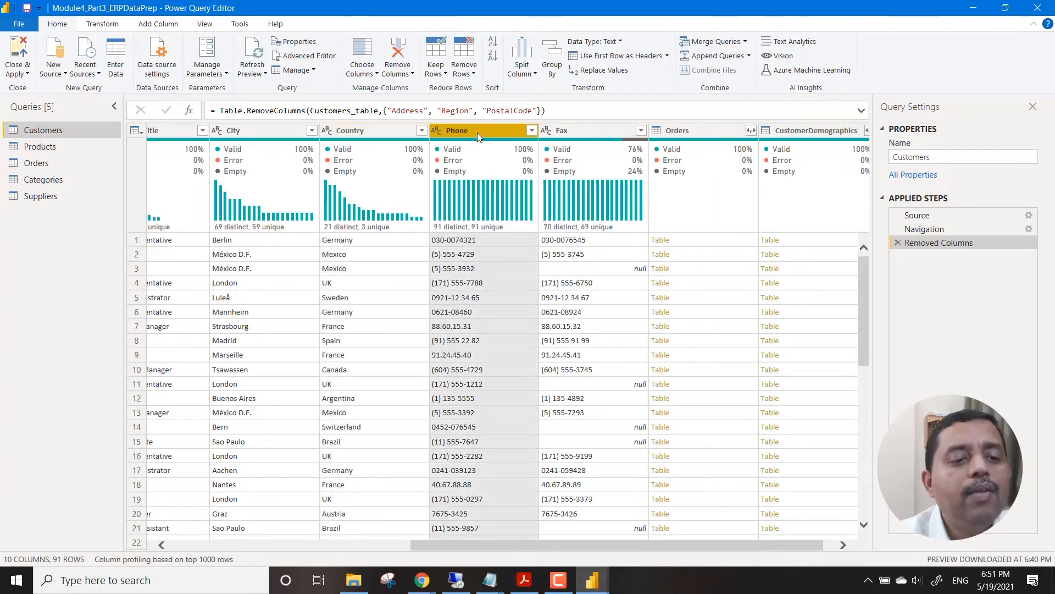
pyautogui.keyDown('shift'); pyautogui.click(568, 131); pyautogui.keyUp('shift')
pyautogui.rightClick(568, 130)
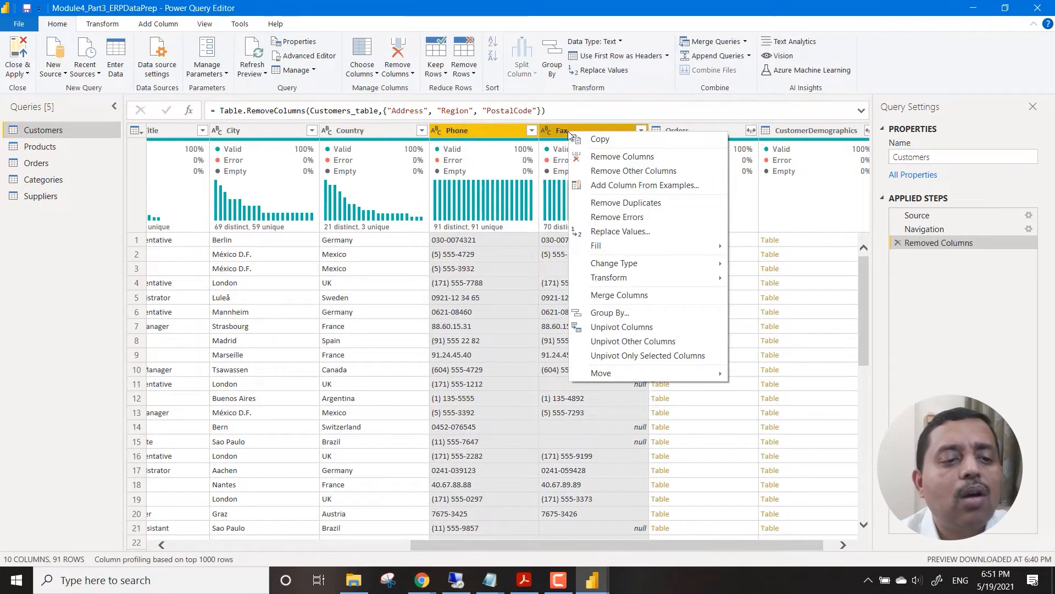
pyautogui.click(611, 158)
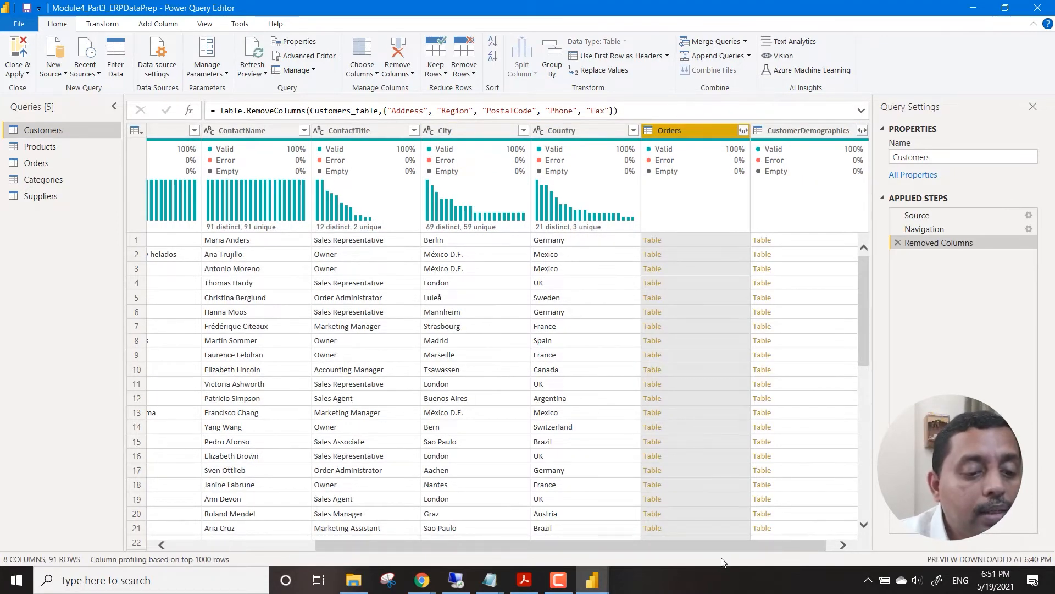
pyautogui.moveTo(730, 549); pyautogui.dragTo(740, 550)
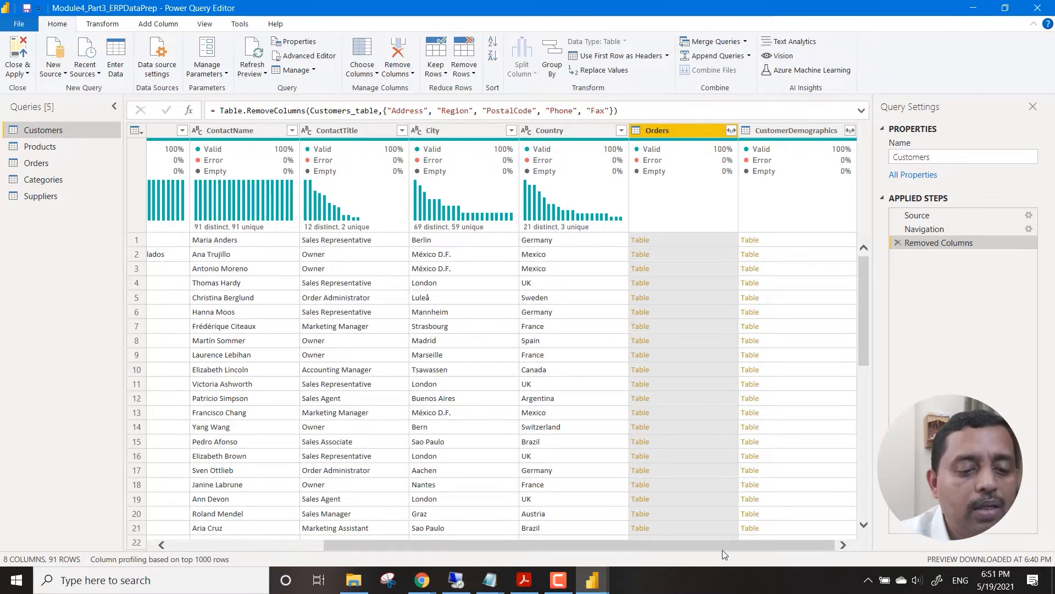
pyautogui.moveTo(721, 546); pyautogui.dragTo(557, 551)
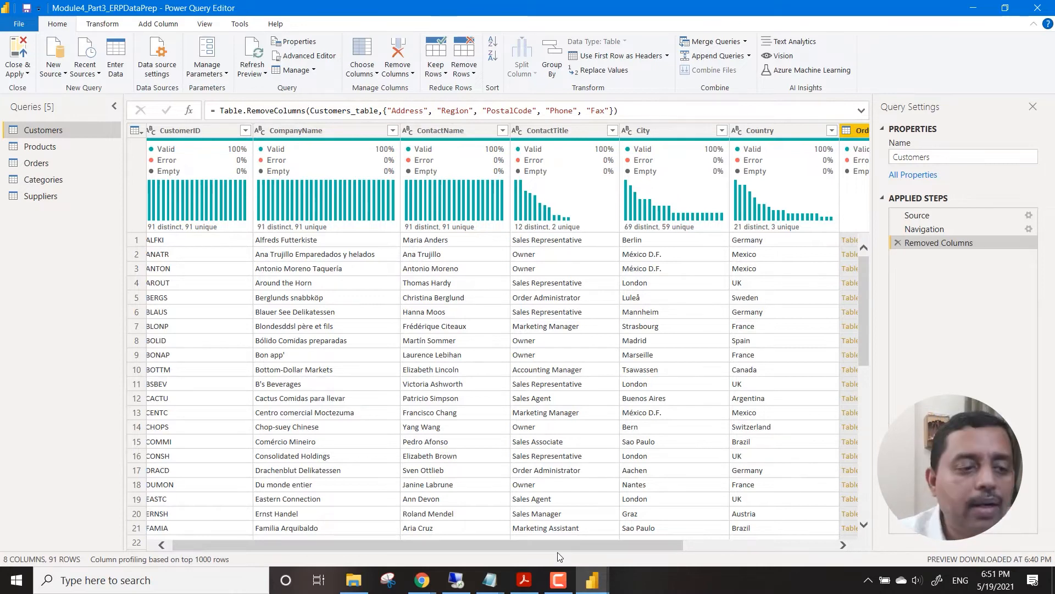
# Rename the Customers query to Dim_Customers.
pyautogui.click(0, 376)
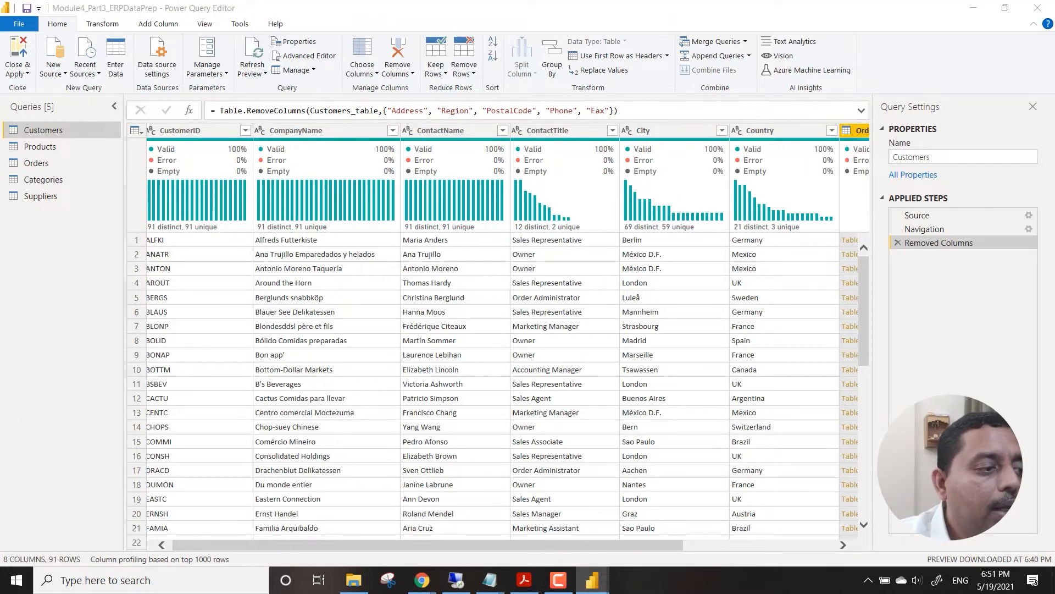
pyautogui.click(82, 134)
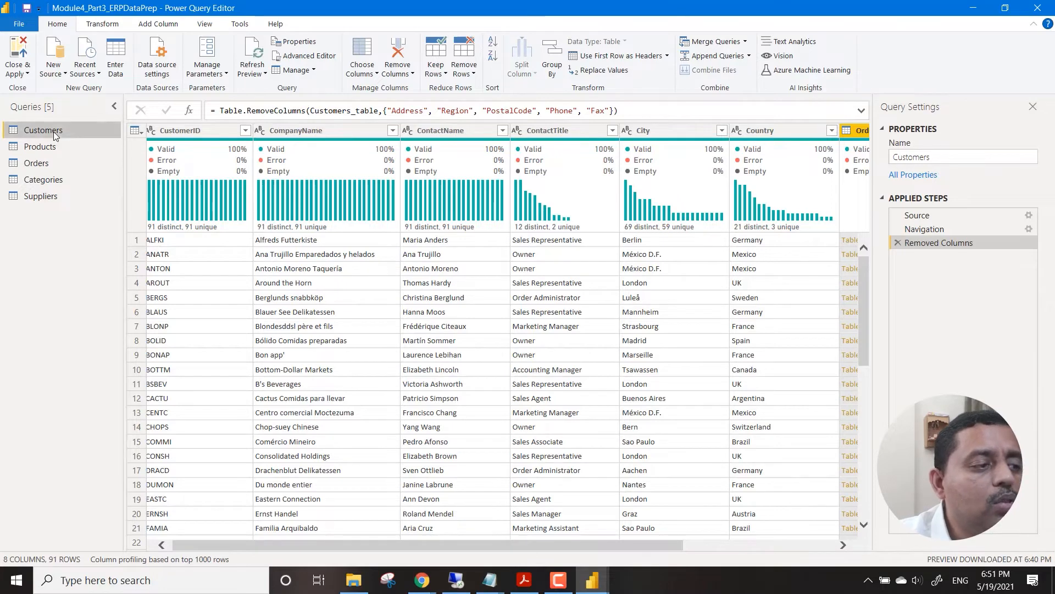
pyautogui.rightClick(55, 136)
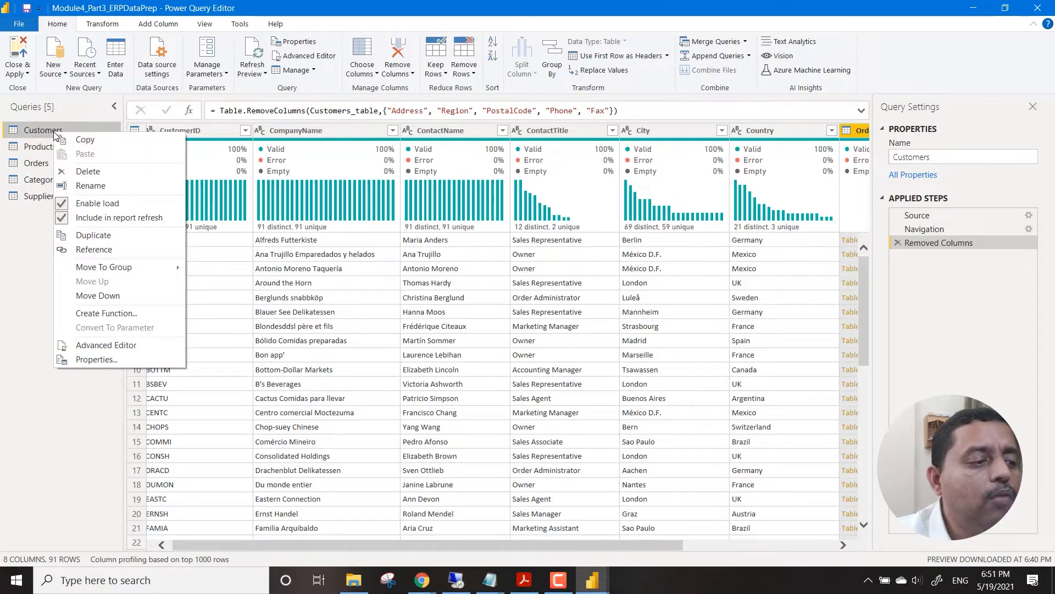
pyautogui.click(105, 186)
pyautogui.click(82, 126)
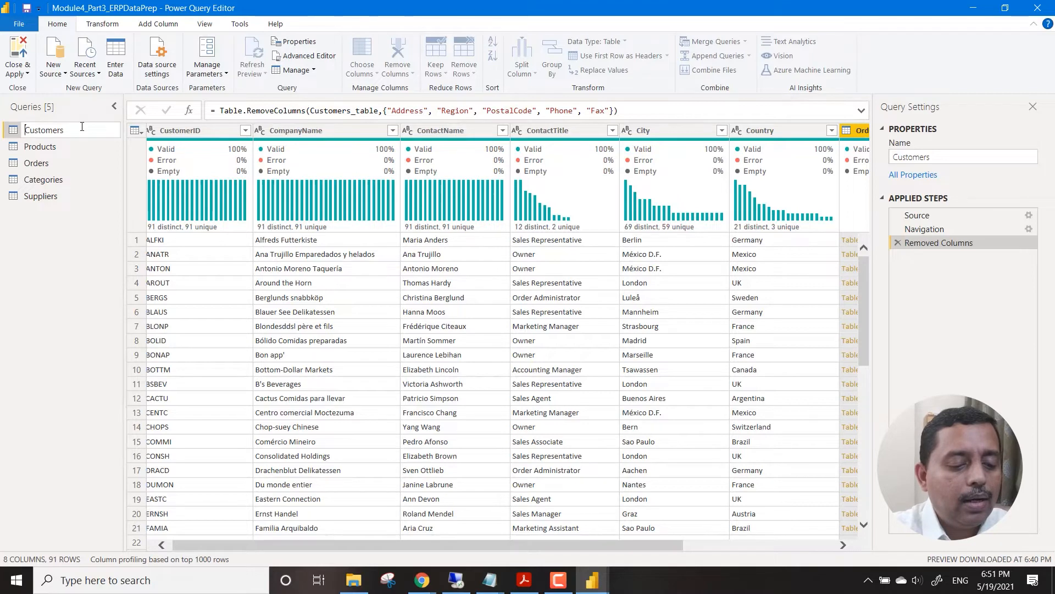
pyautogui.write('Dim_')
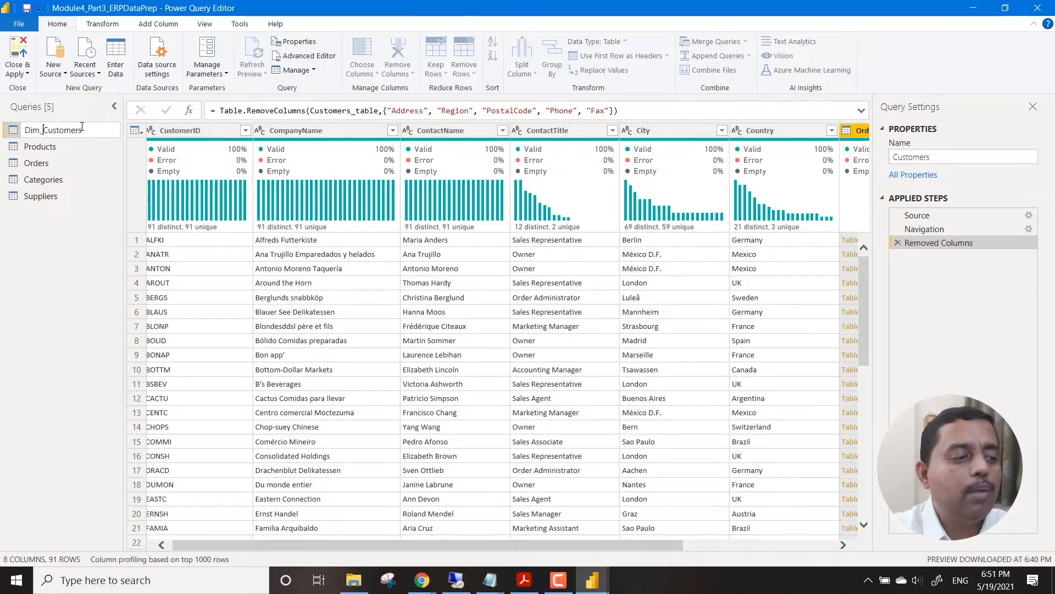
pyautogui.press('Return')
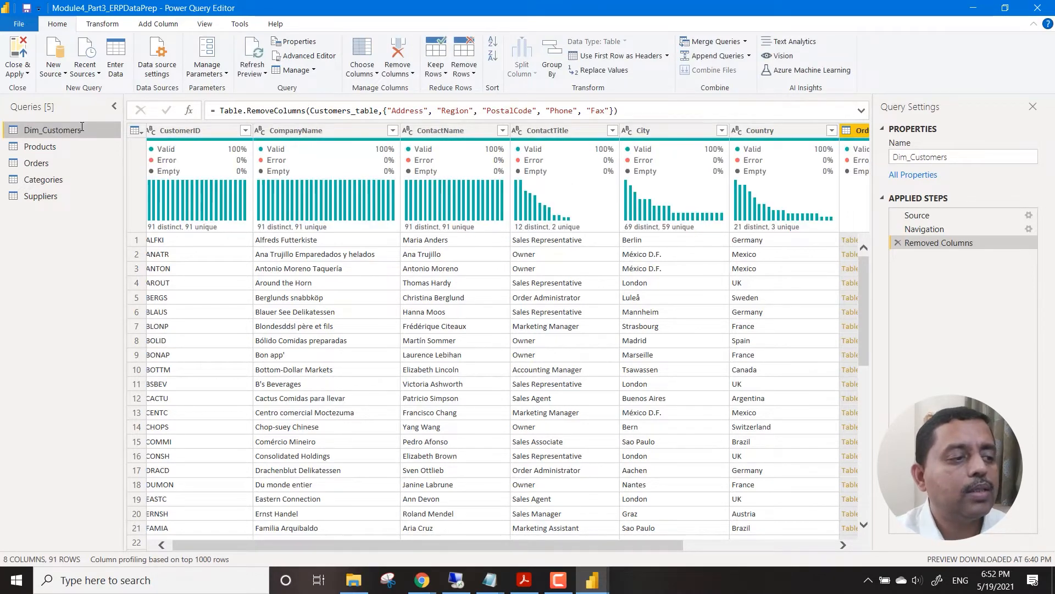
# Look over the Products query's columns and rename the query to Dim_Products.
pyautogui.click(55, 144)
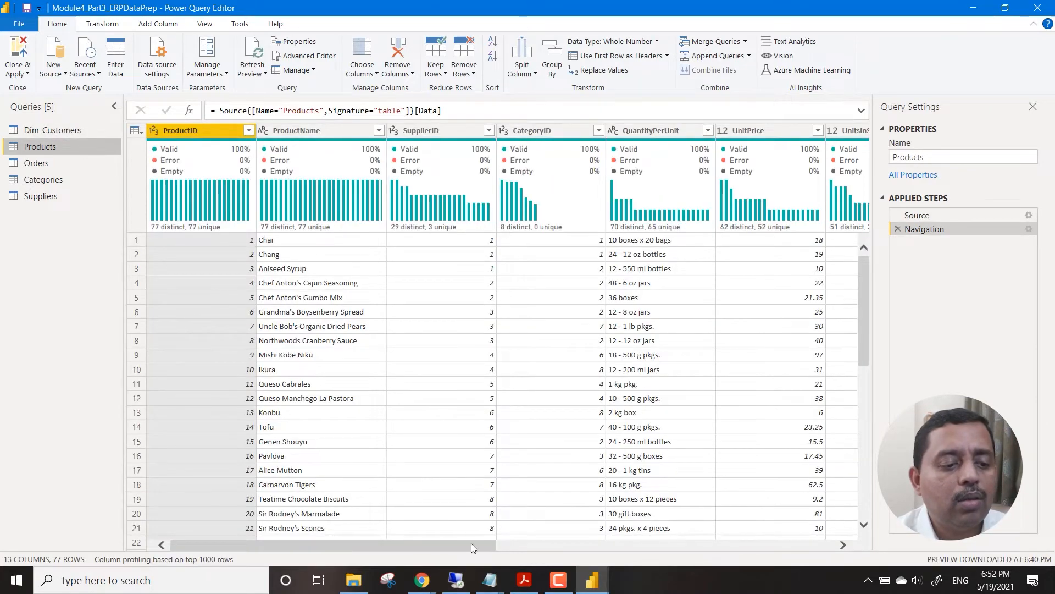
pyautogui.moveTo(470, 543); pyautogui.dragTo(435, 550)
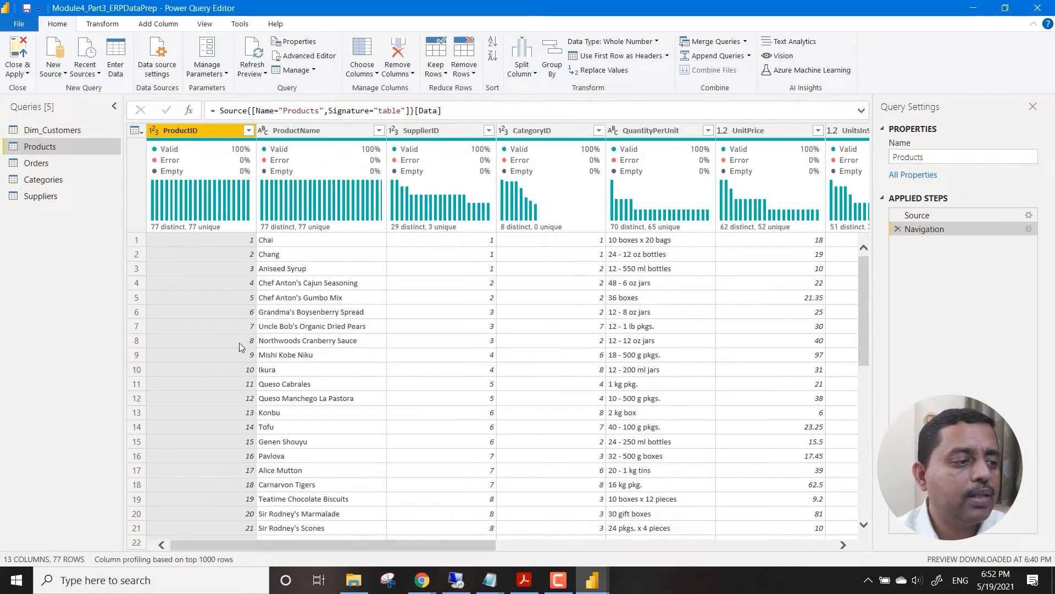
pyautogui.rightClick(60, 146)
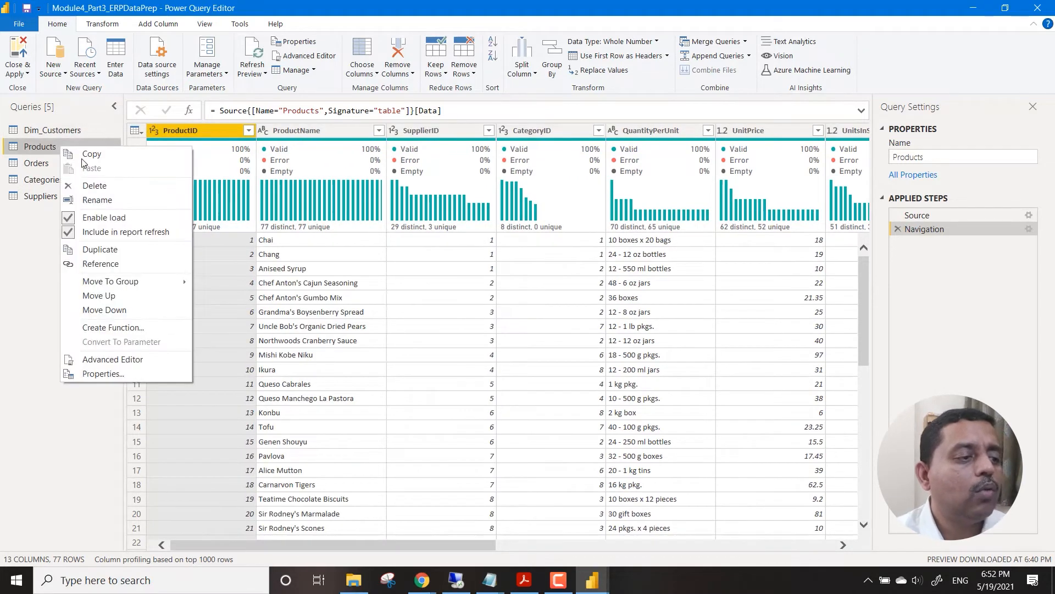
pyautogui.click(106, 198)
pyautogui.press('Home')
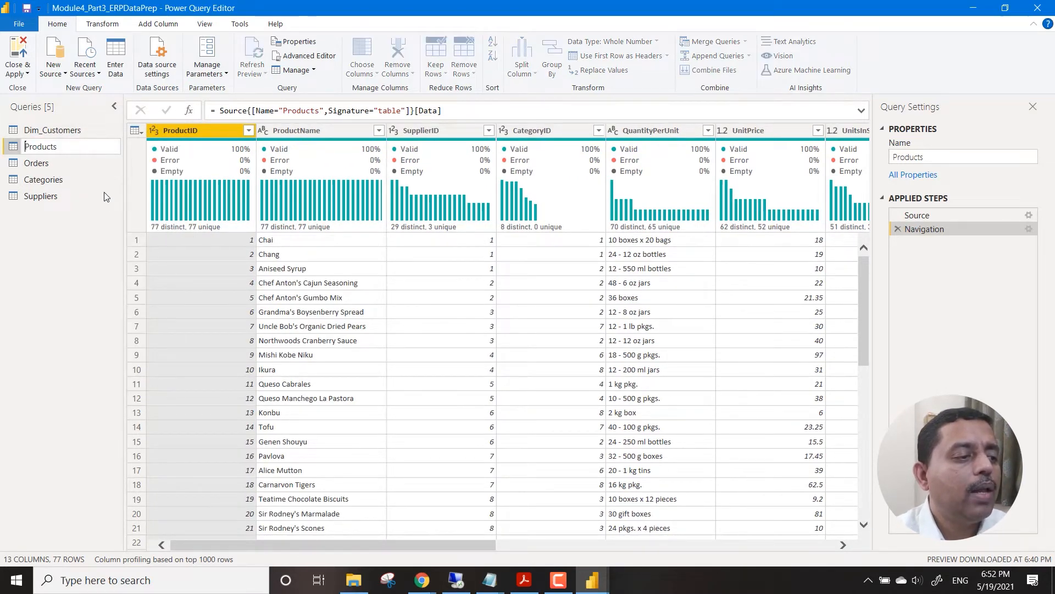
pyautogui.write('Dim_')
pyautogui.press('Return')
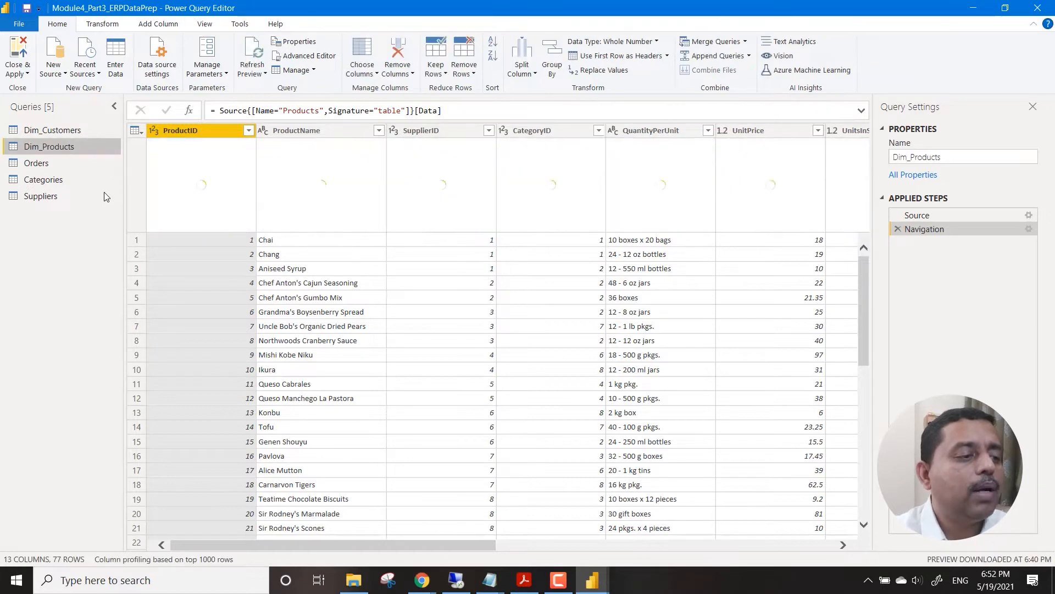
# Remove the ShipAddress, ShipRegion and ShipPostalCode columns from the Orders query.
pyautogui.click(71, 167)
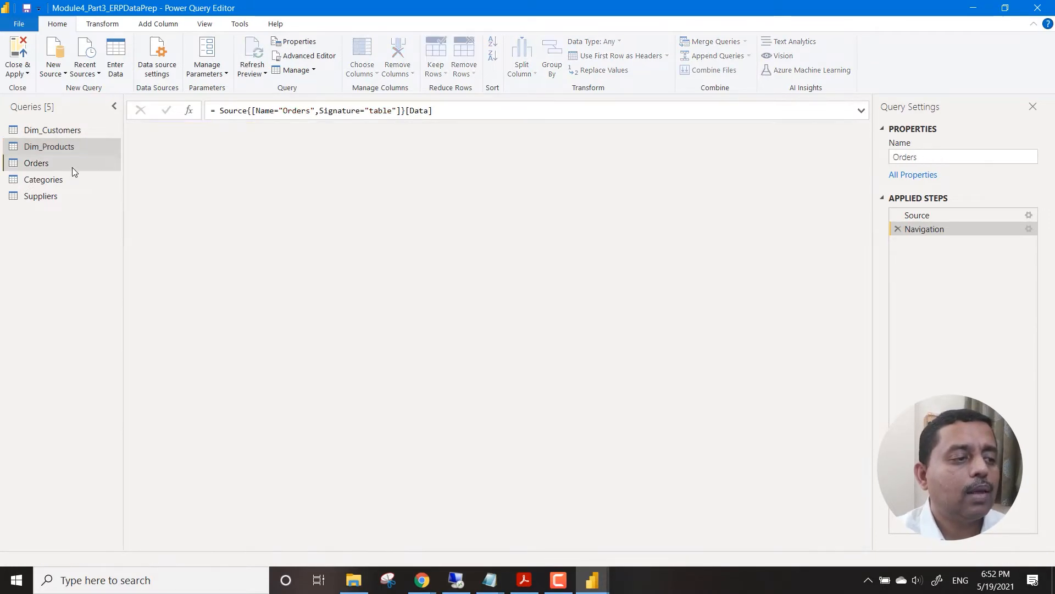
pyautogui.moveTo(375, 545); pyautogui.dragTo(663, 545)
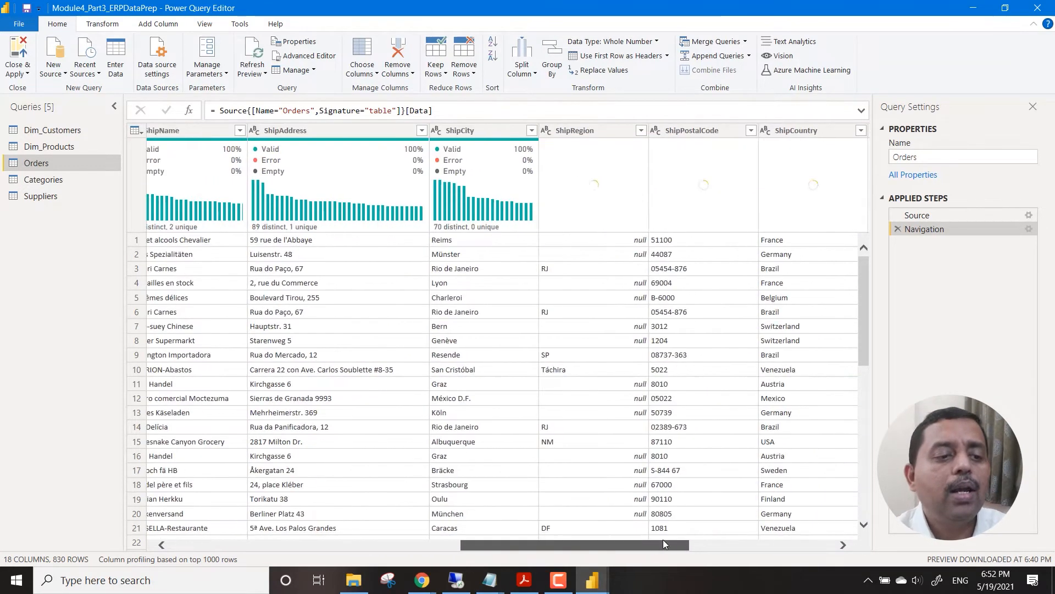
pyautogui.click(314, 131)
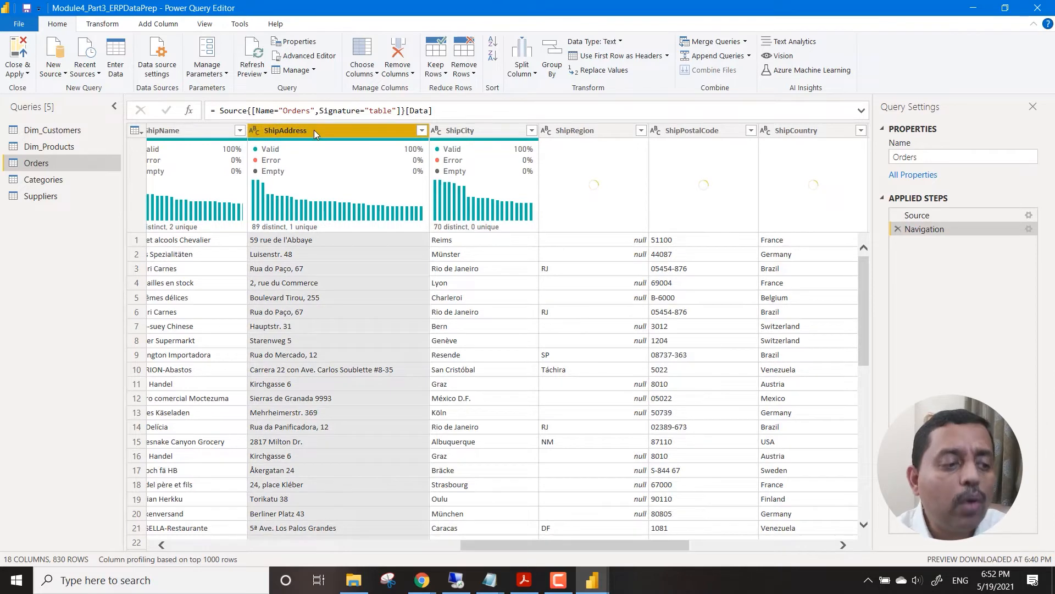
pyautogui.rightClick(355, 131)
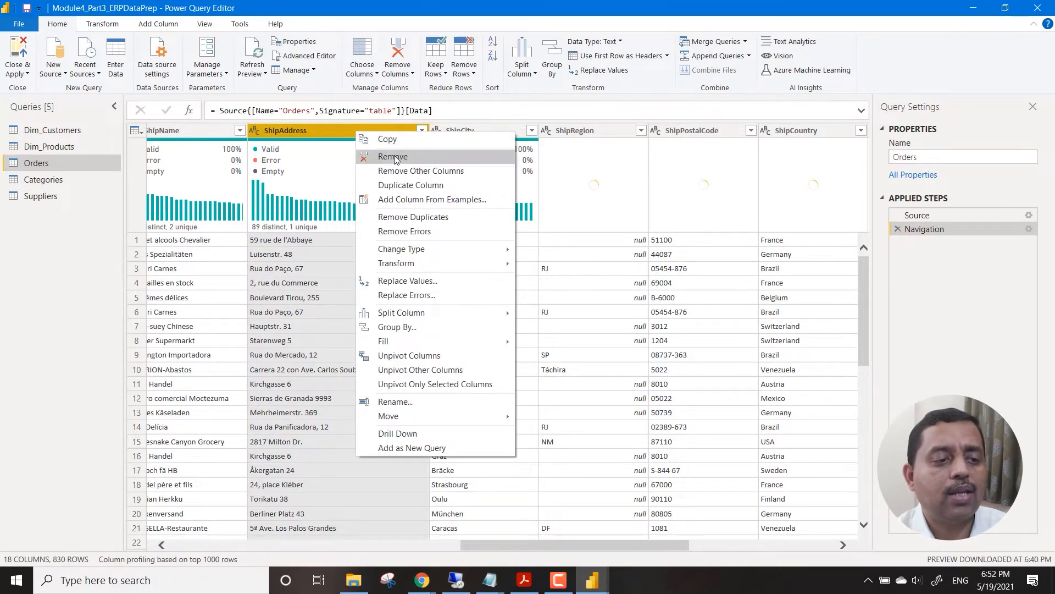
pyautogui.click(373, 158)
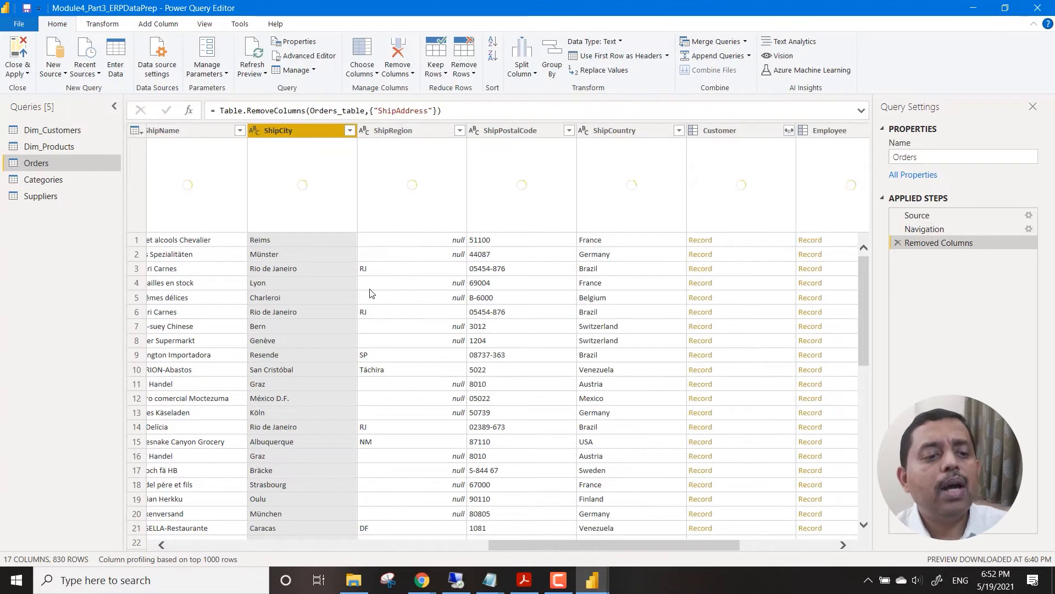
pyautogui.click(388, 132)
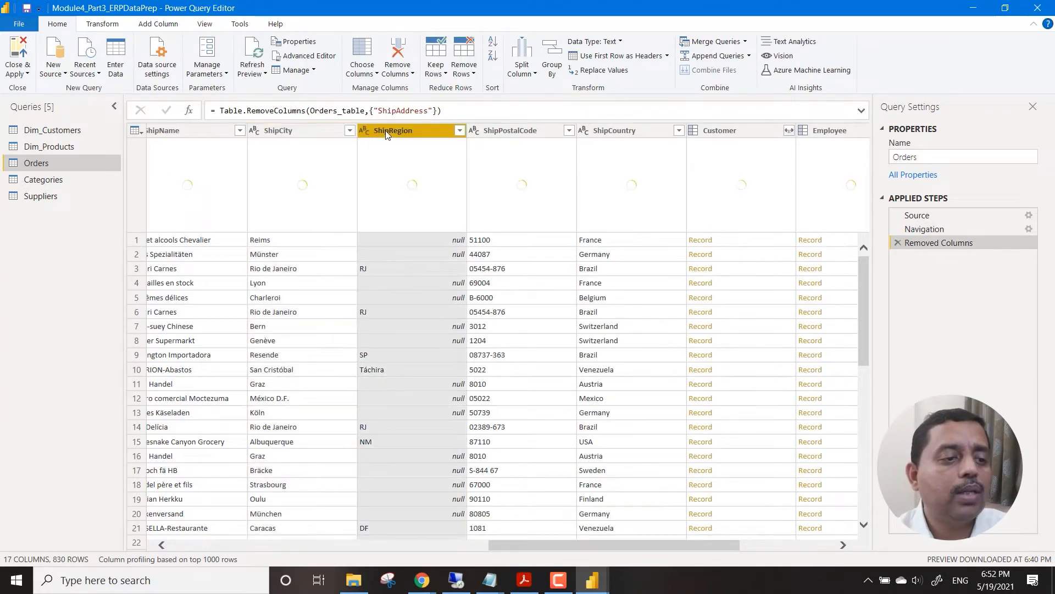
pyautogui.keyDown('ctrl'); pyautogui.click(523, 130); pyautogui.keyUp('ctrl')
pyautogui.rightClick(524, 130)
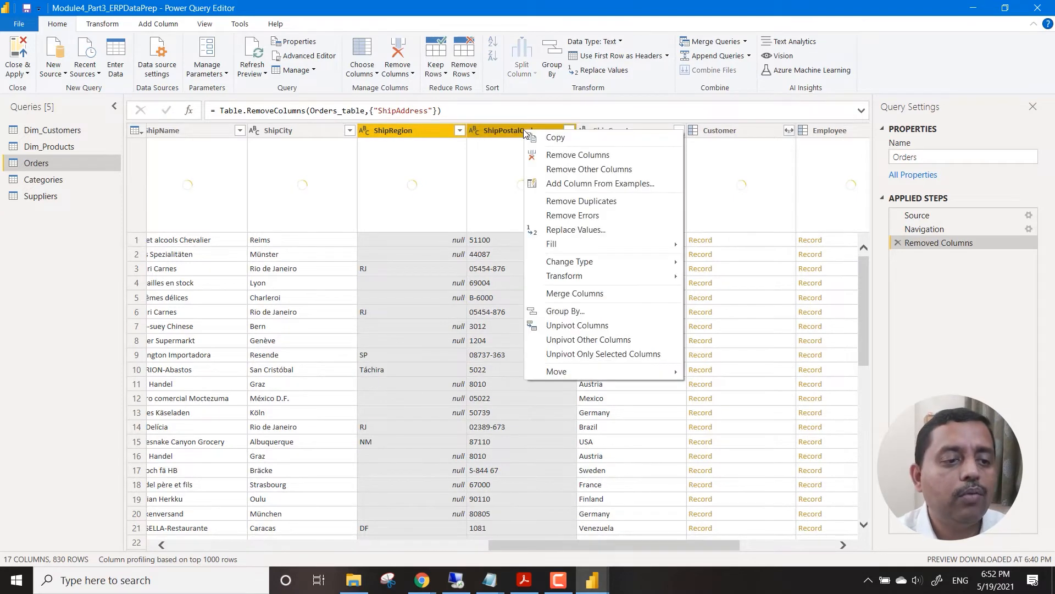
pyautogui.click(585, 157)
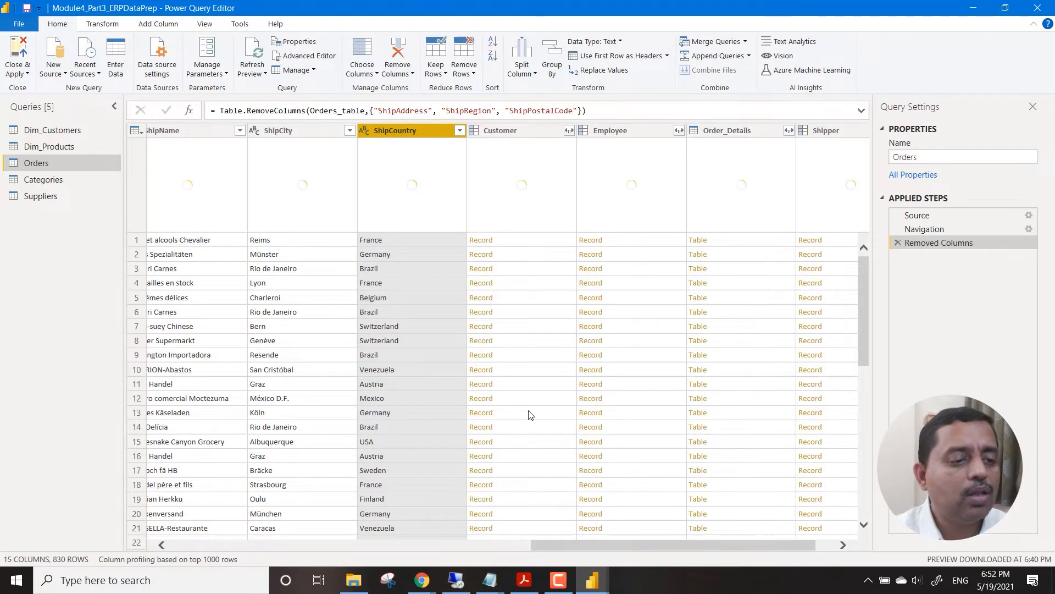
# Change the data type of the OrderDate and RequiredDate columns in the Orders query to Date.
pyautogui.moveTo(637, 541); pyautogui.dragTo(233, 537)
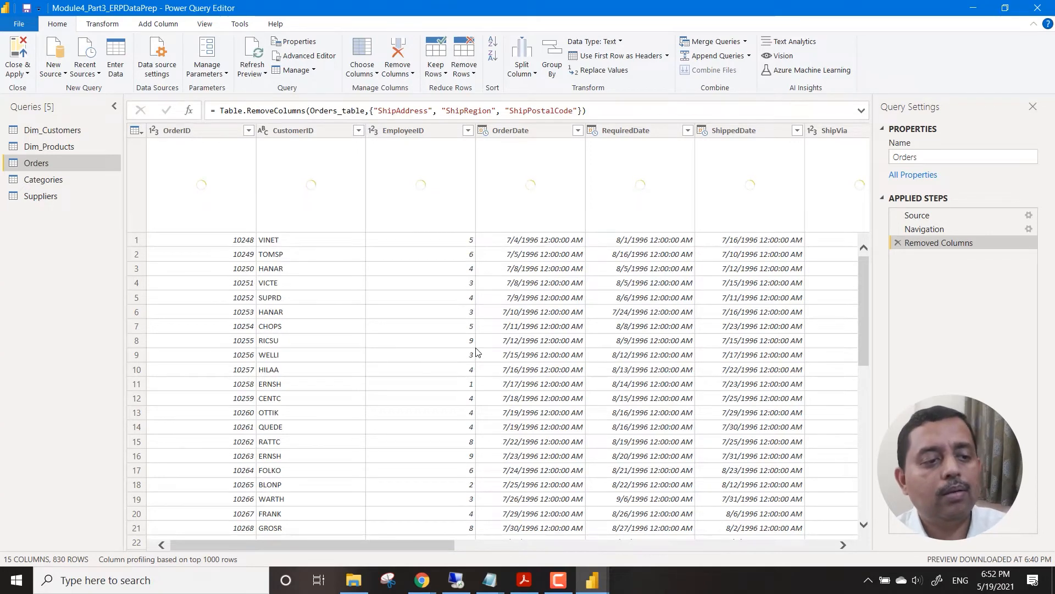
pyautogui.click(520, 129)
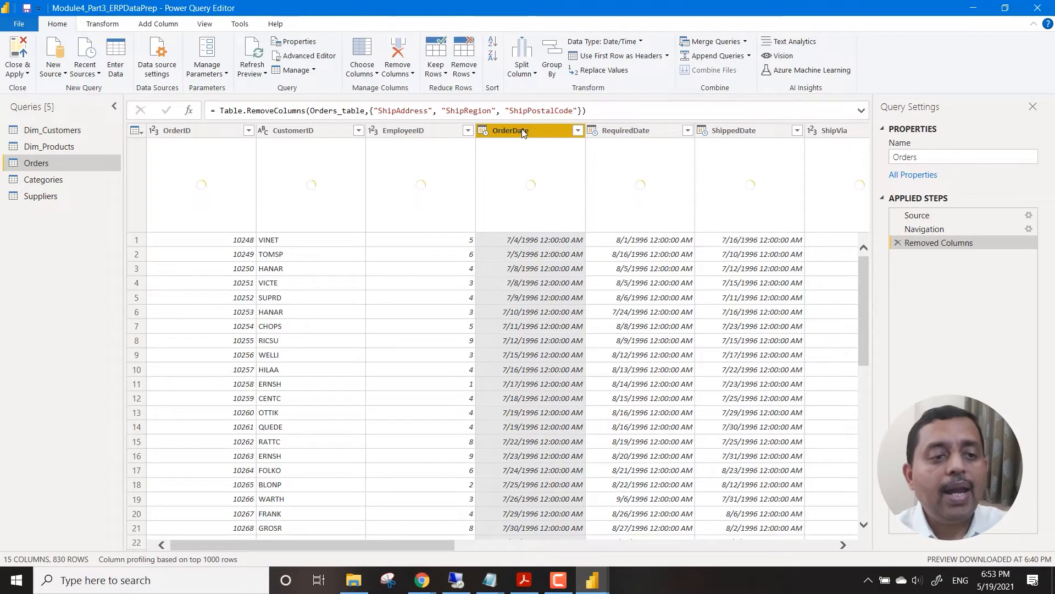
pyautogui.click(636, 48)
pyautogui.click(604, 132)
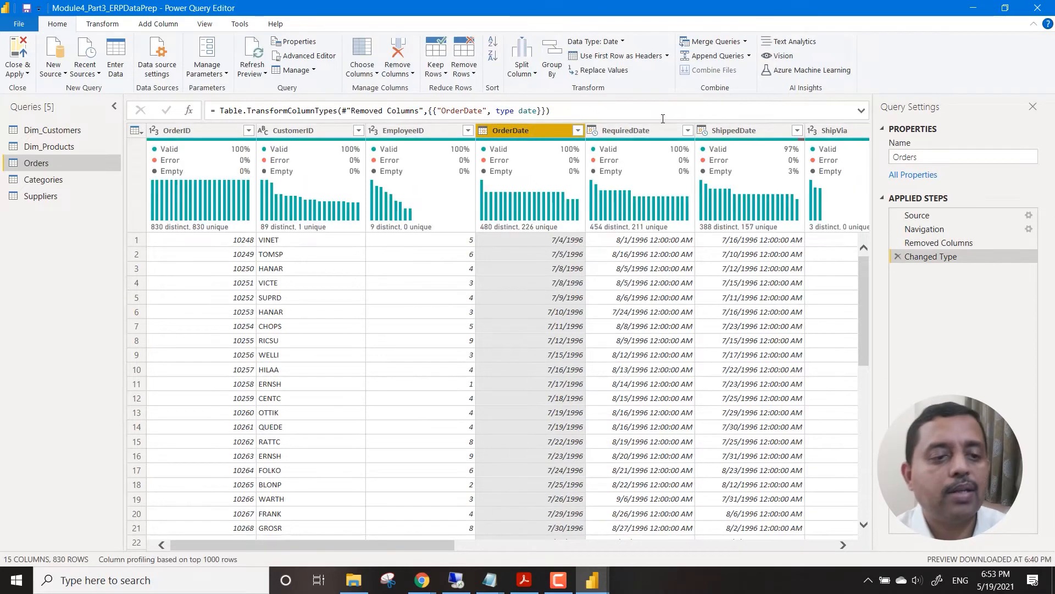
pyautogui.click(653, 133)
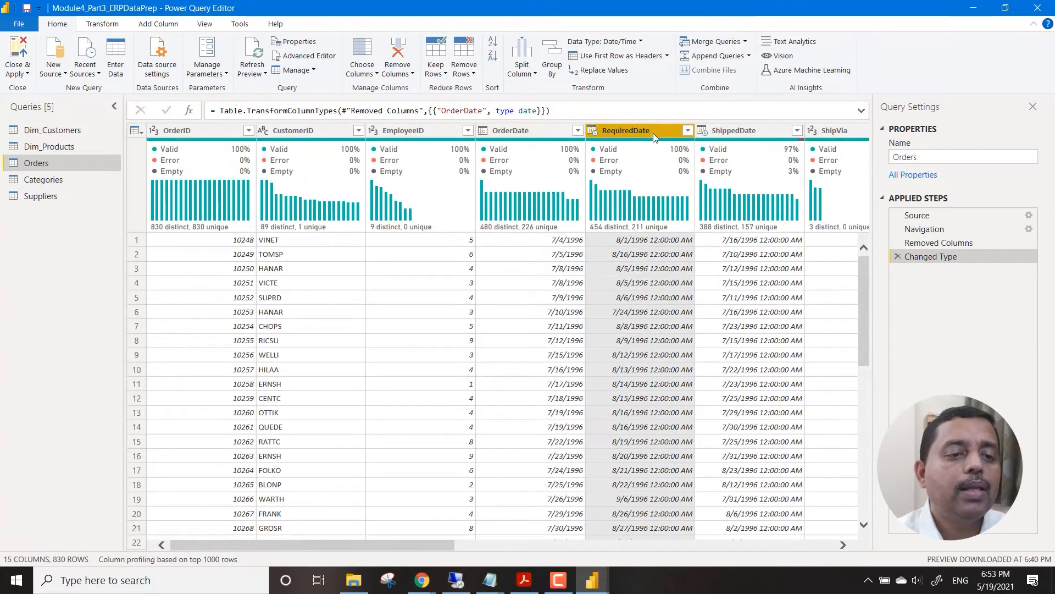
pyautogui.click(641, 42)
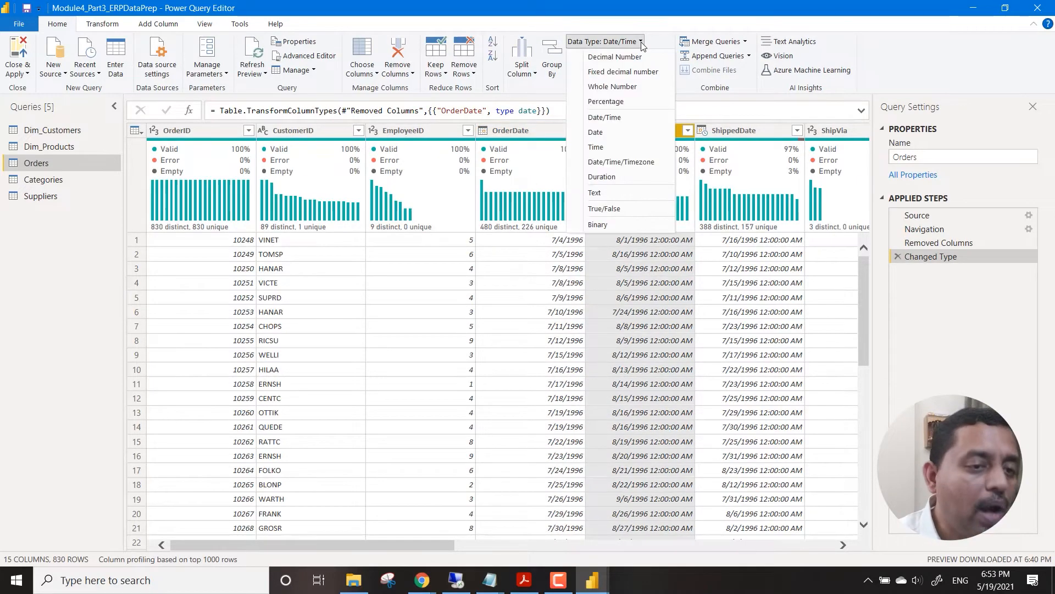
pyautogui.click(619, 131)
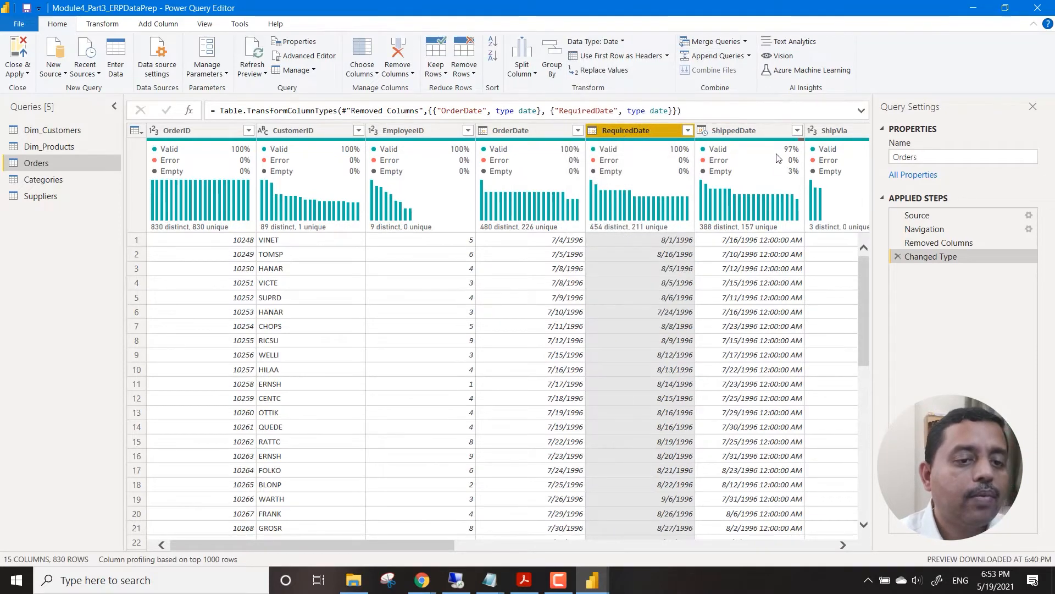
# Change the data type of the ShippedDate column in the Orders query to Date, replacing the current type conversion.
pyautogui.click(757, 132)
pyautogui.click(641, 43)
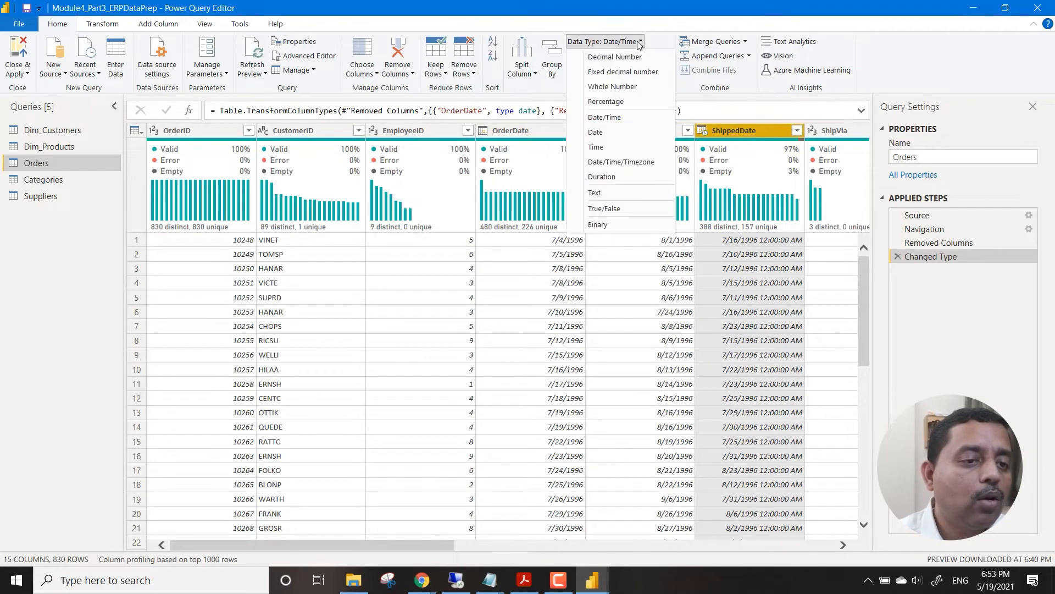
pyautogui.click(611, 146)
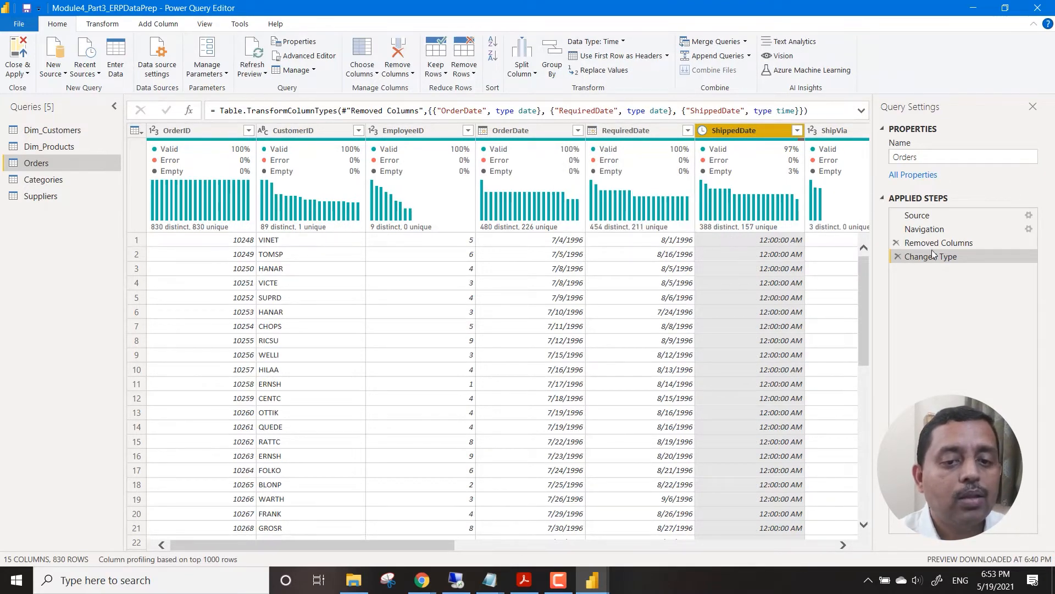
pyautogui.click(597, 42)
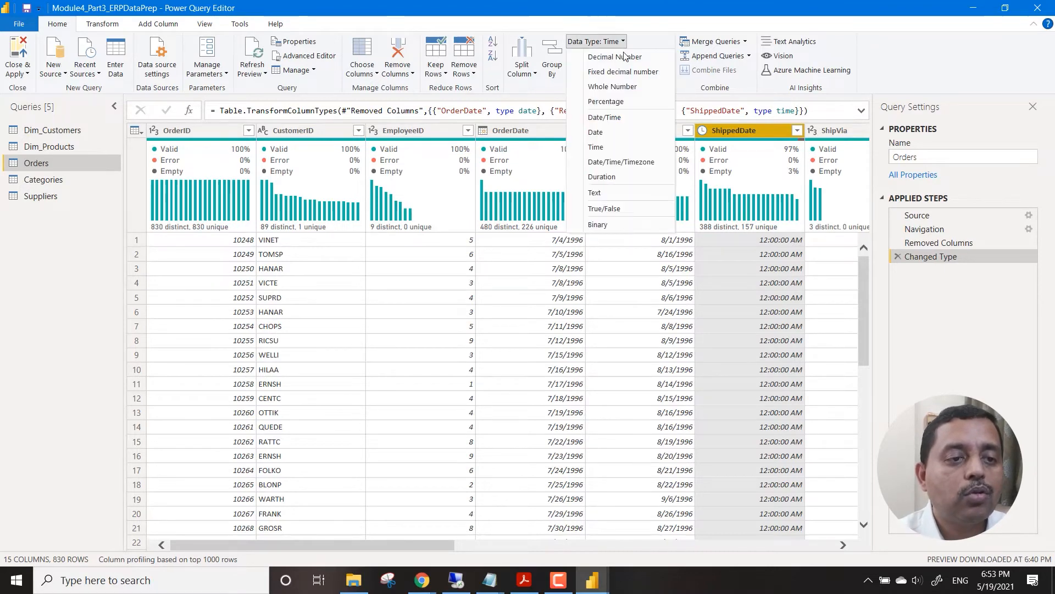
pyautogui.click(620, 131)
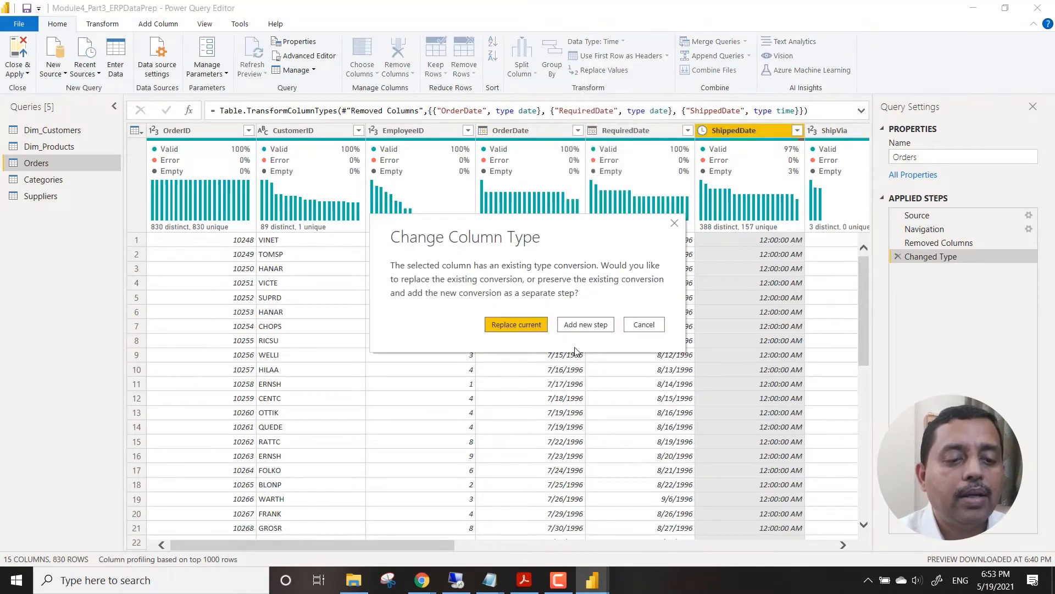
pyautogui.click(538, 329)
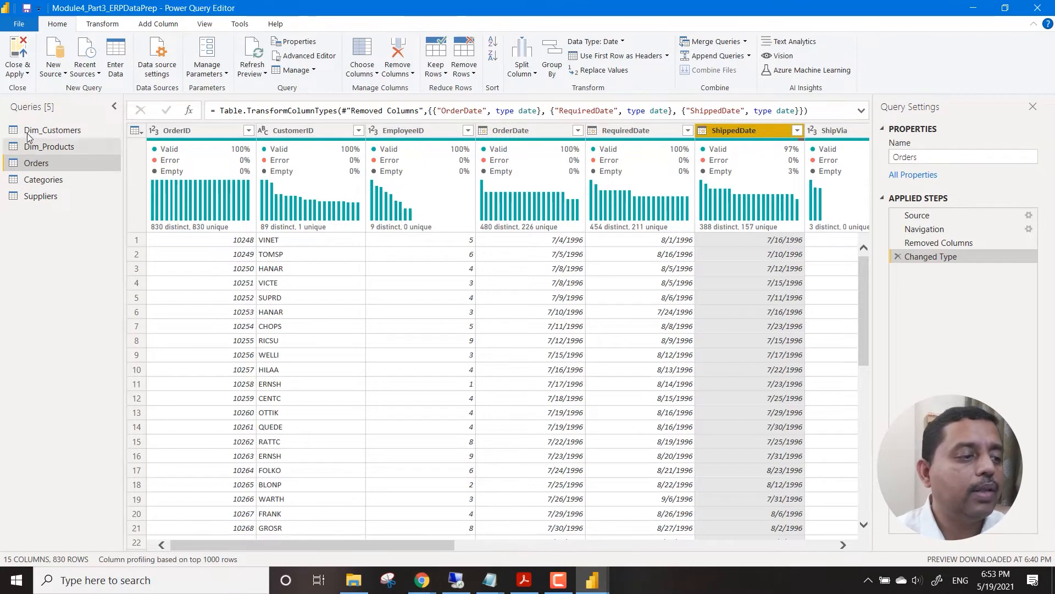
# Rename the Orders query to Fact_Orders.
pyautogui.rightClick(34, 168)
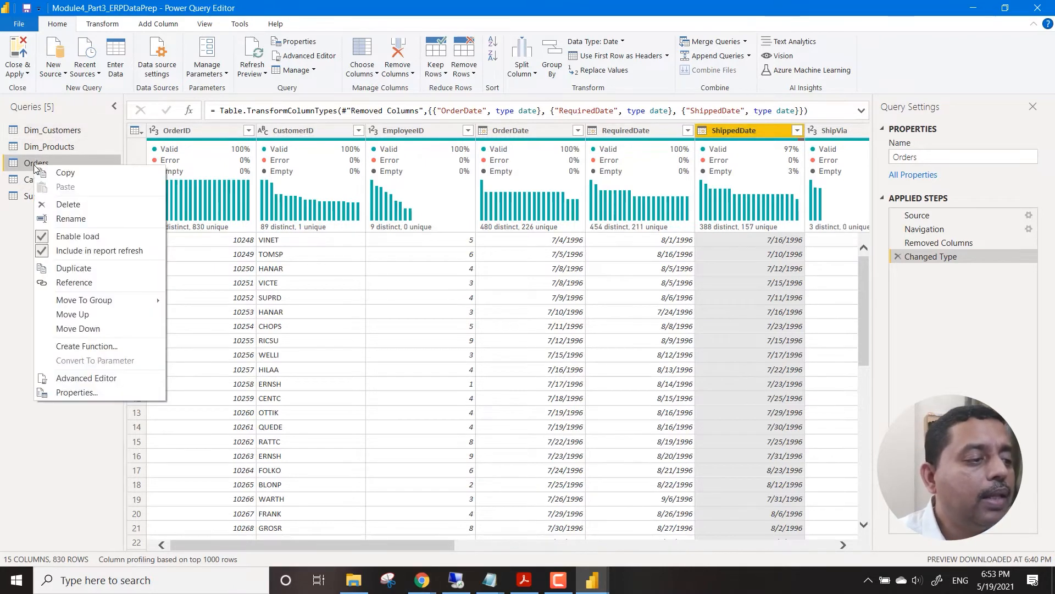
pyautogui.click(77, 214)
pyautogui.press('Home')
pyautogui.write('Fac')
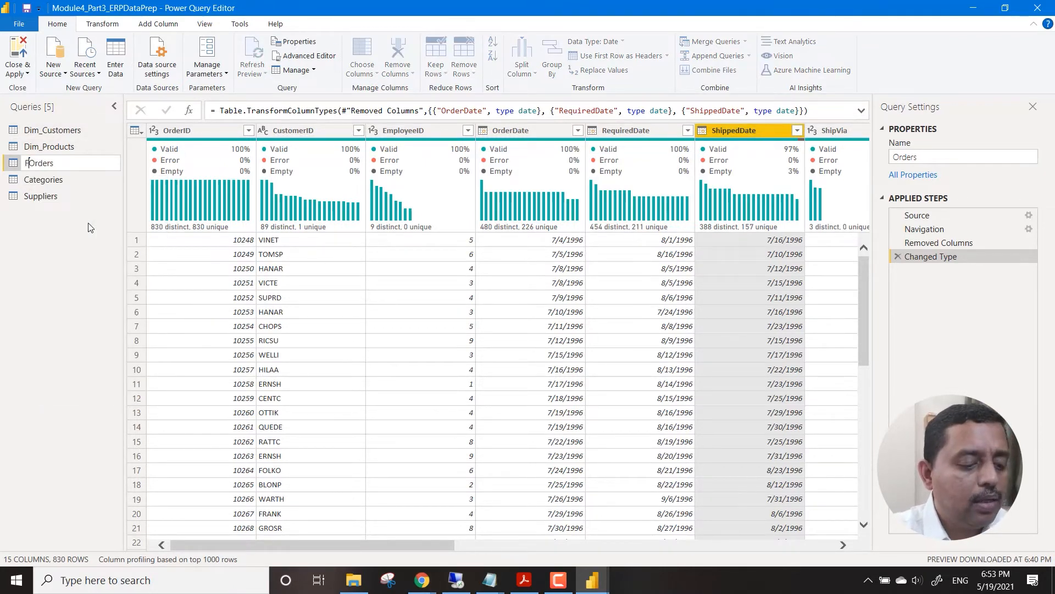
pyautogui.write('t')
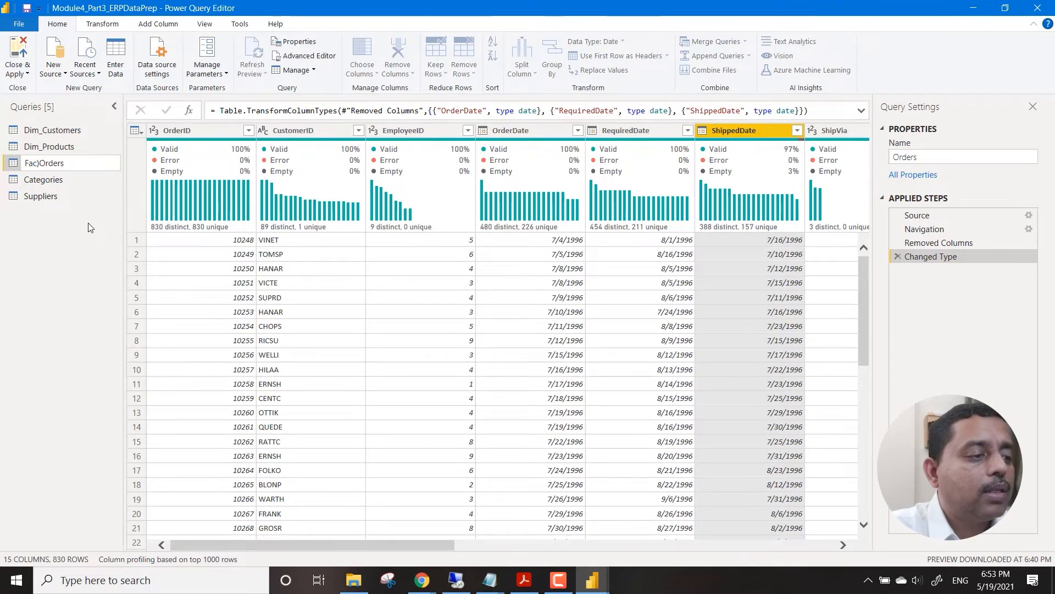
pyautogui.write('t_')
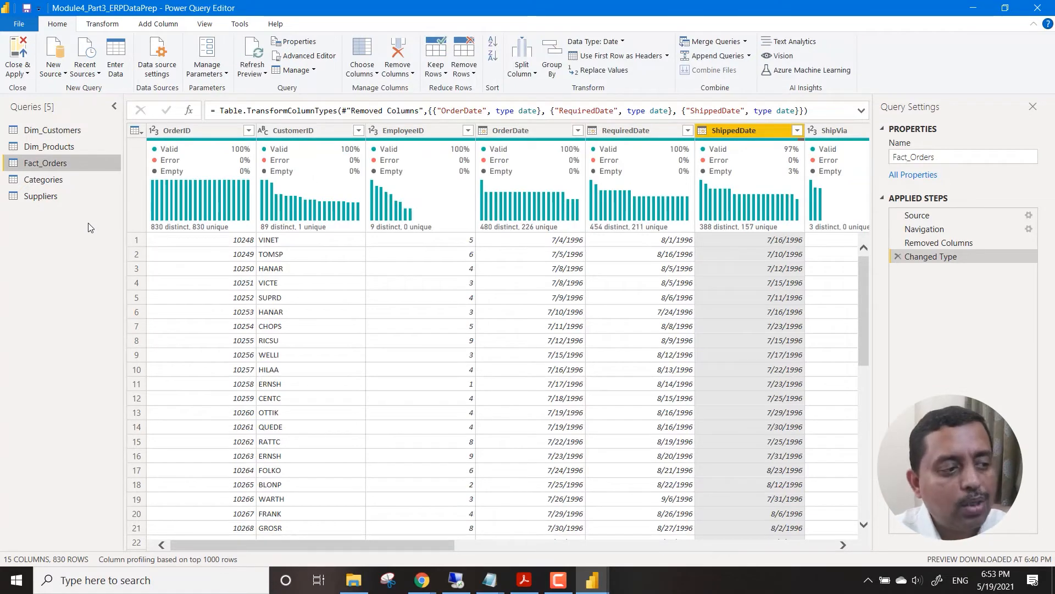
# Display the Categories query and rename it to Dim_Categories.
pyautogui.rightClick(38, 181)
pyautogui.press('Escape')
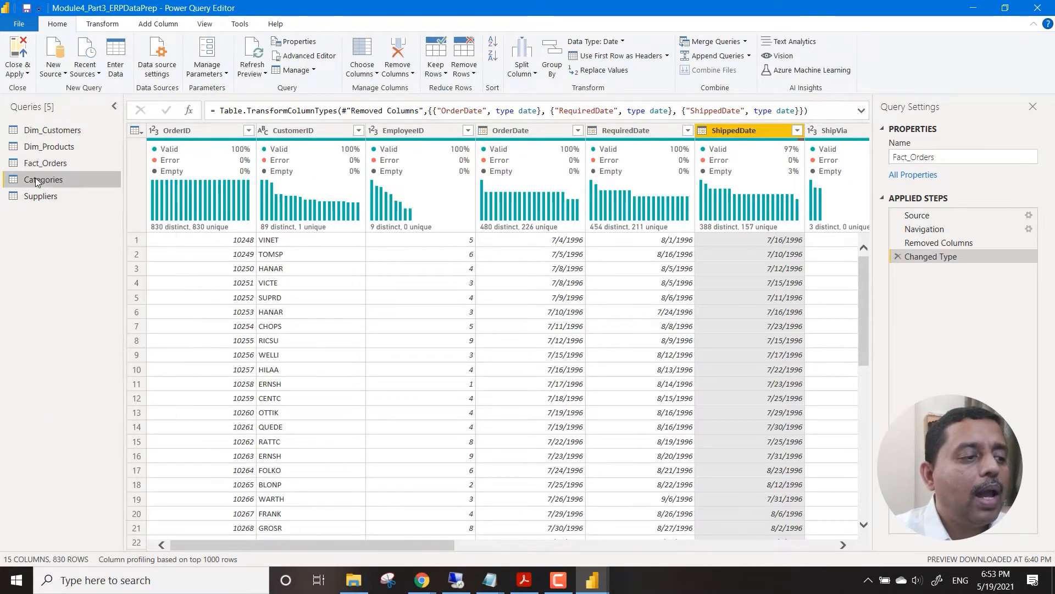
pyautogui.click(38, 181)
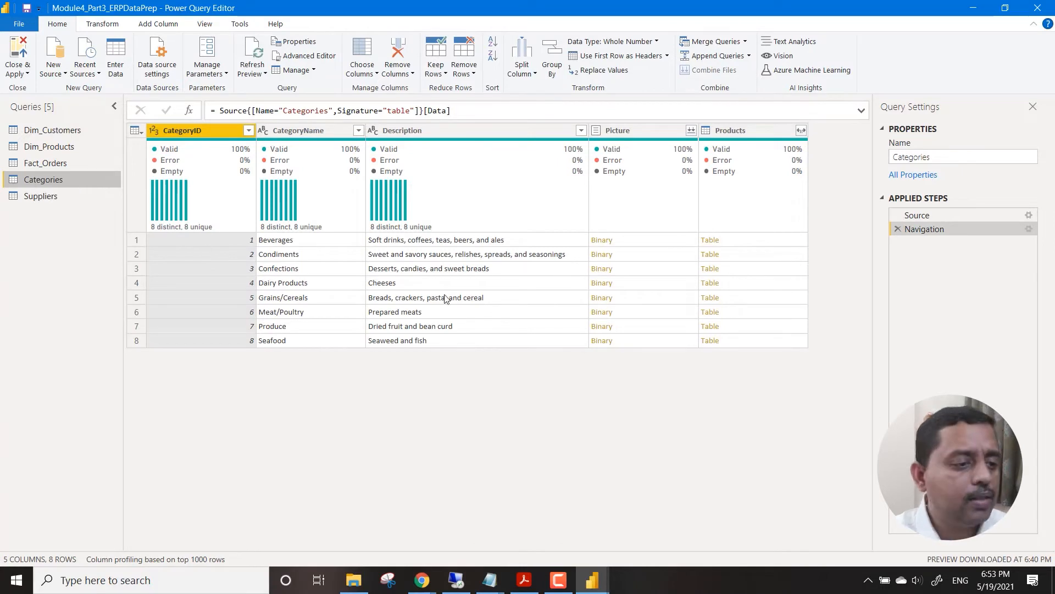
pyautogui.rightClick(66, 184)
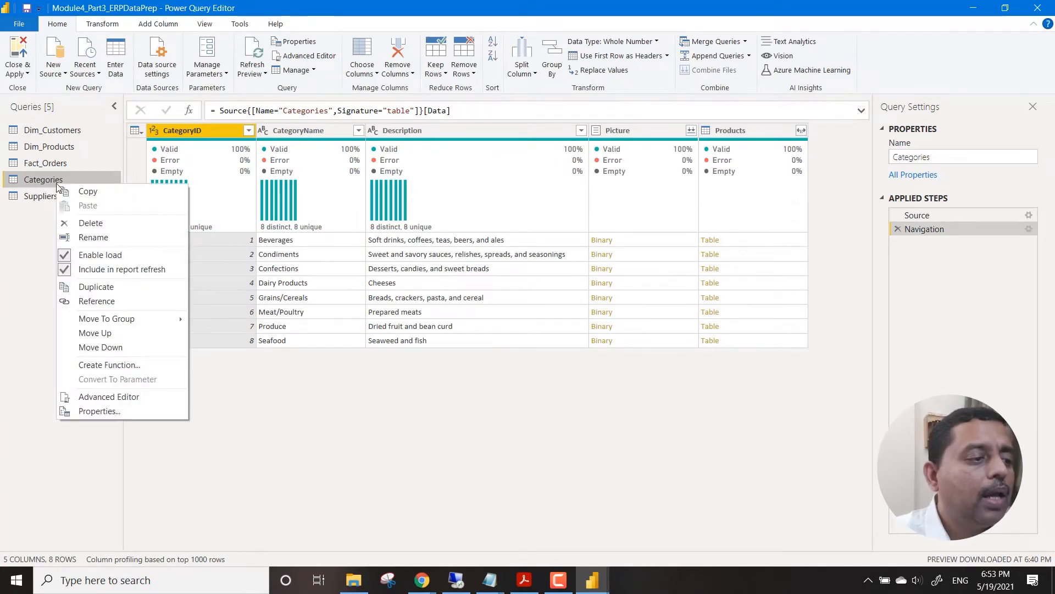
pyautogui.click(90, 236)
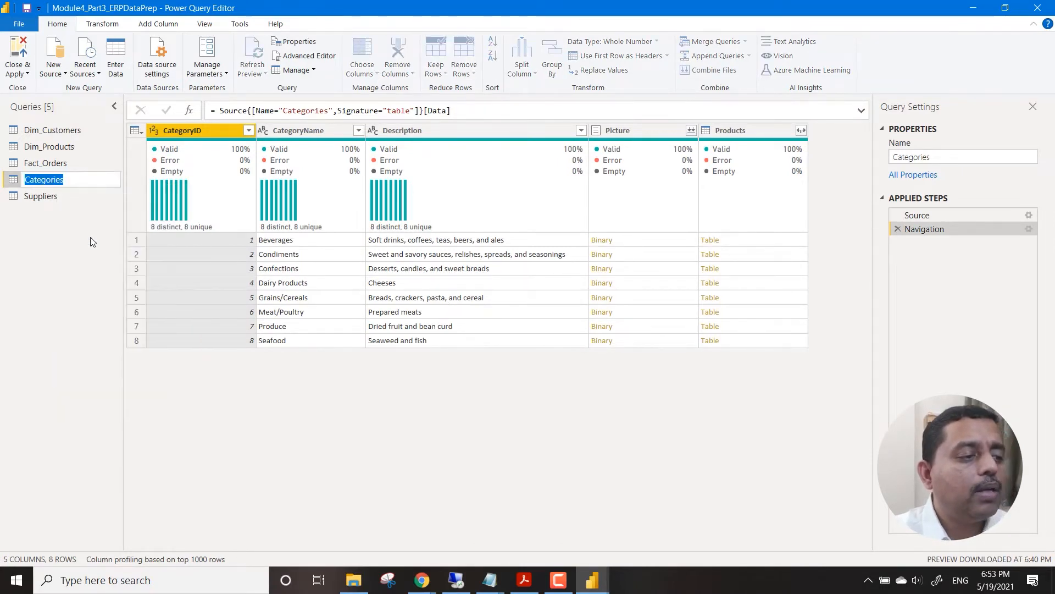
pyautogui.press('Home')
pyautogui.write('Dim')
pyautogui.write('_')
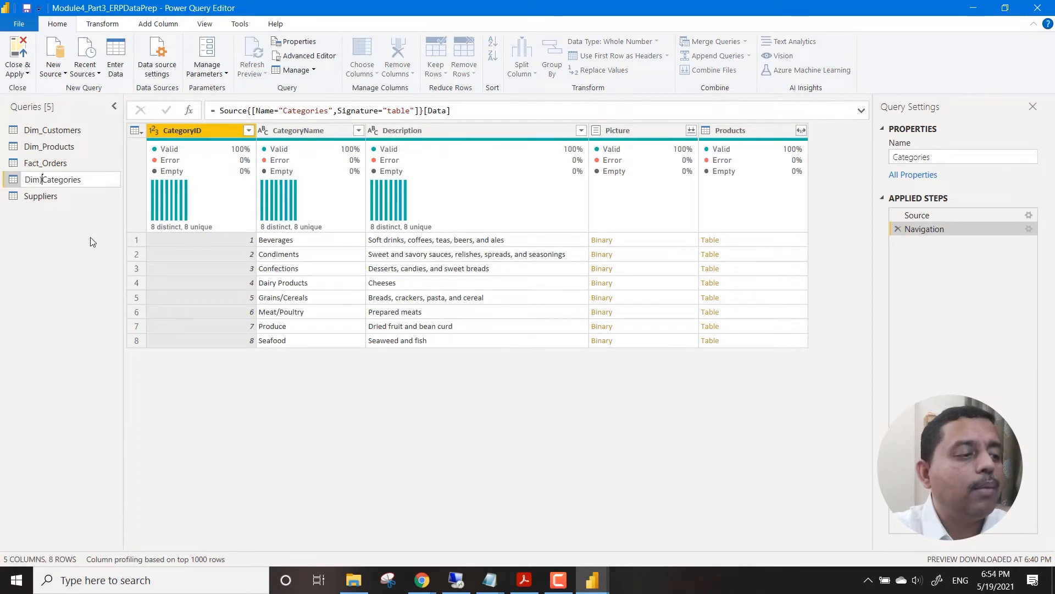
pyautogui.press('Return')
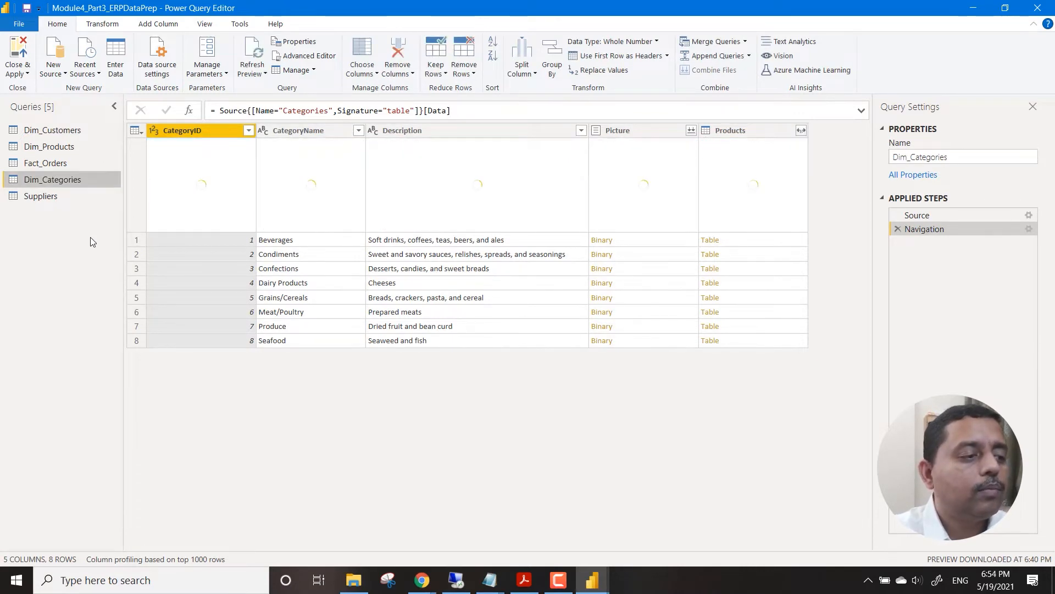
# Rename the Suppliers query to Dim_Suppliers.
pyautogui.rightClick(49, 203)
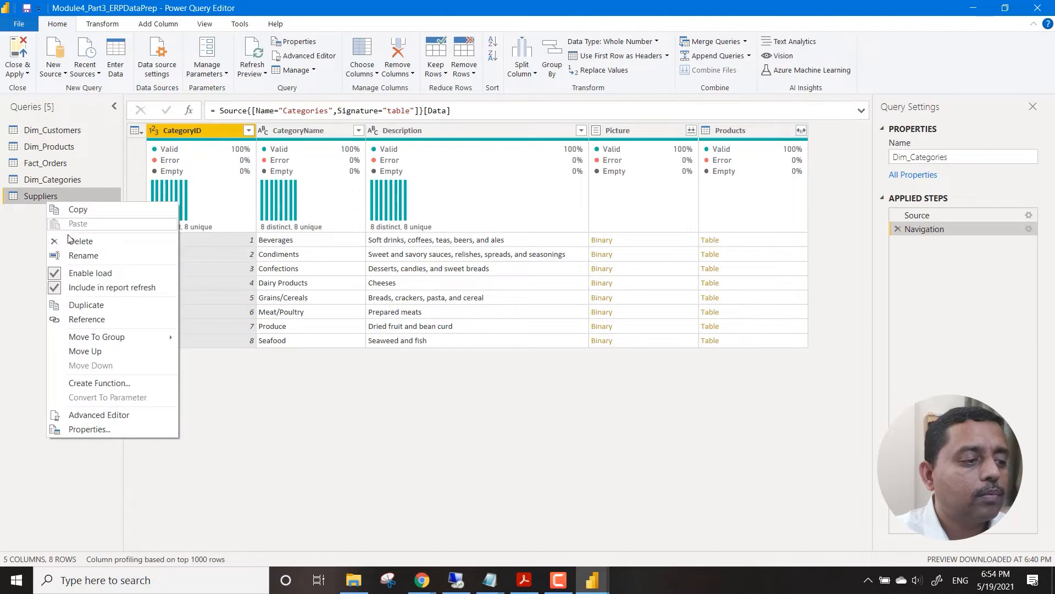
pyautogui.click(76, 253)
pyautogui.click(68, 196)
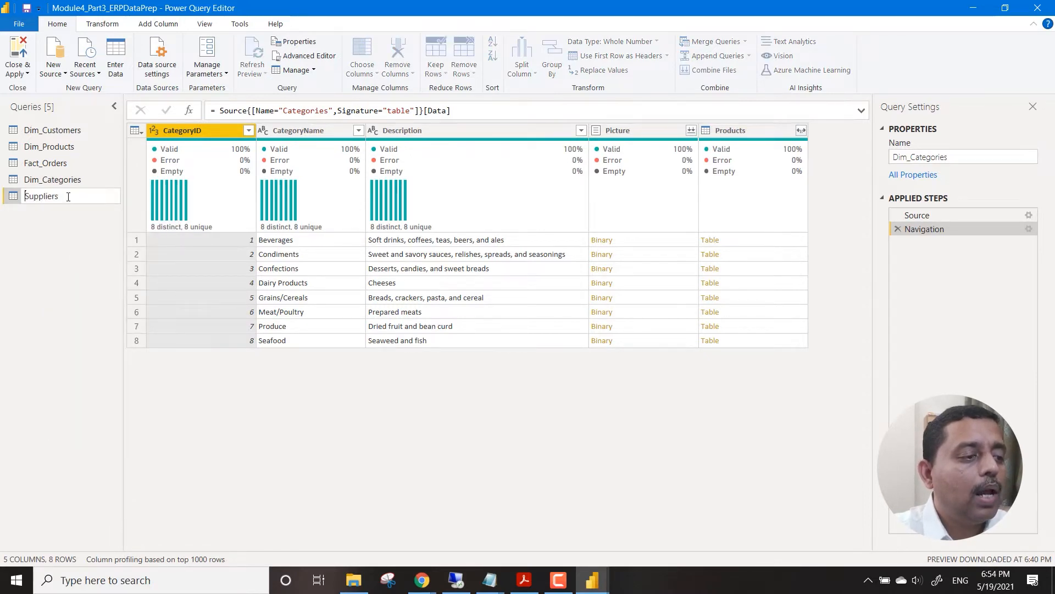
pyautogui.press('Home')
pyautogui.write('Dim_')
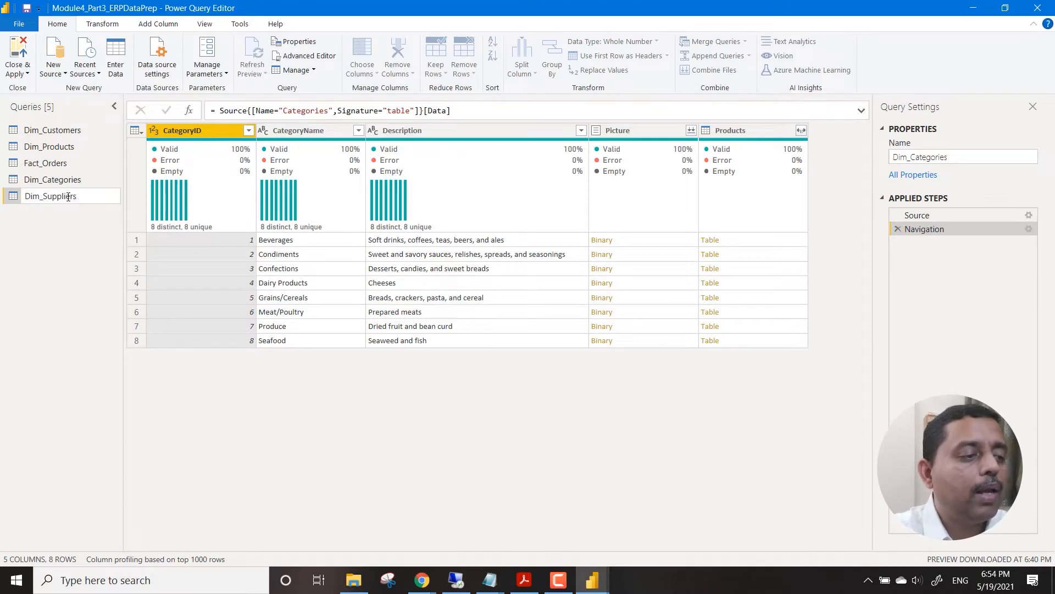
pyautogui.press('Return')
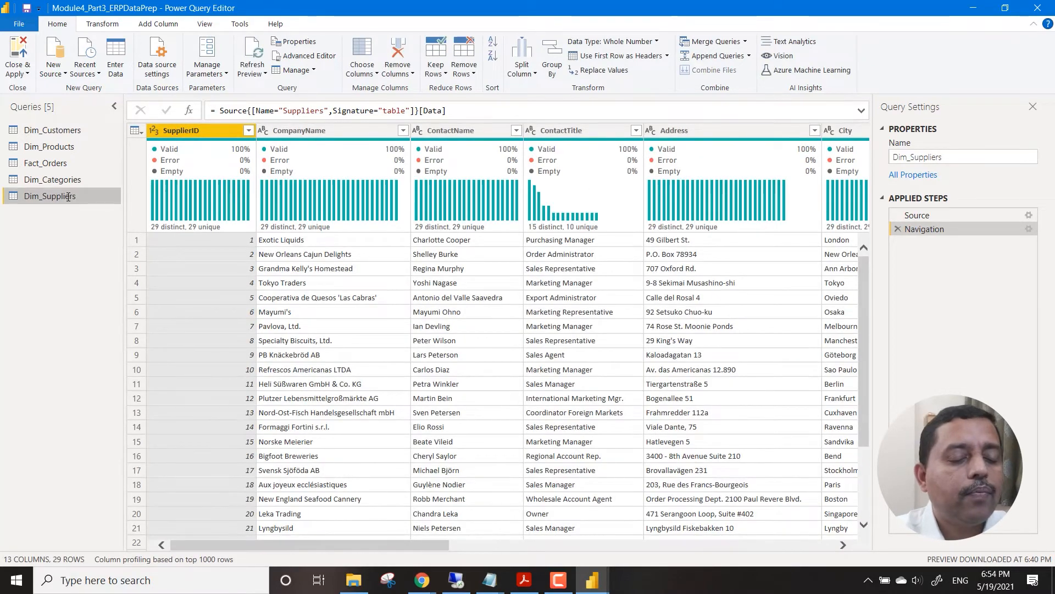
# Remove the Address, Region and PostalCode columns from the Dim_Suppliers query.
pyautogui.click(685, 131)
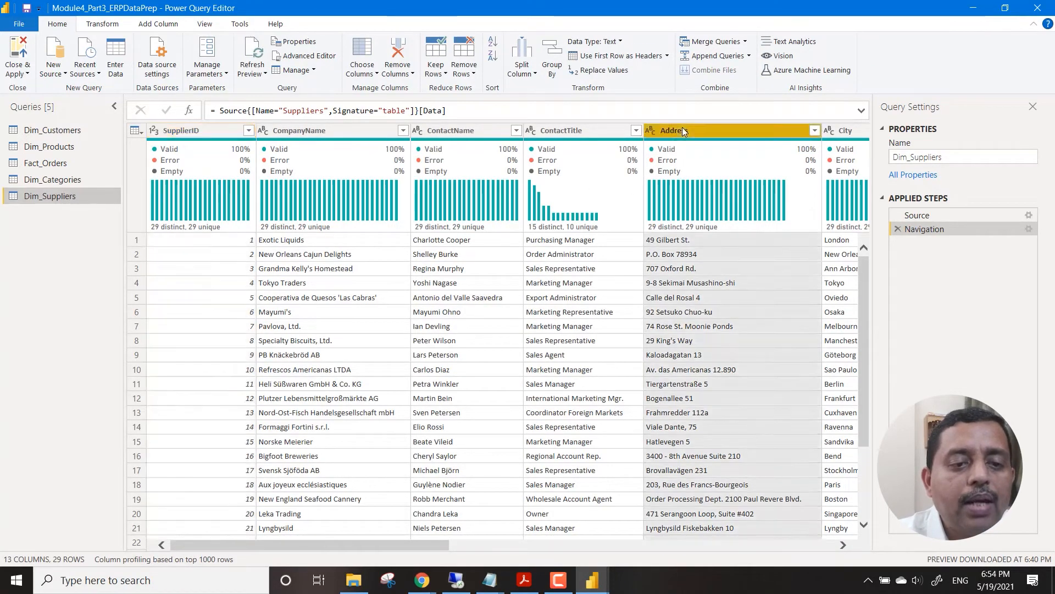
pyautogui.rightClick(694, 129)
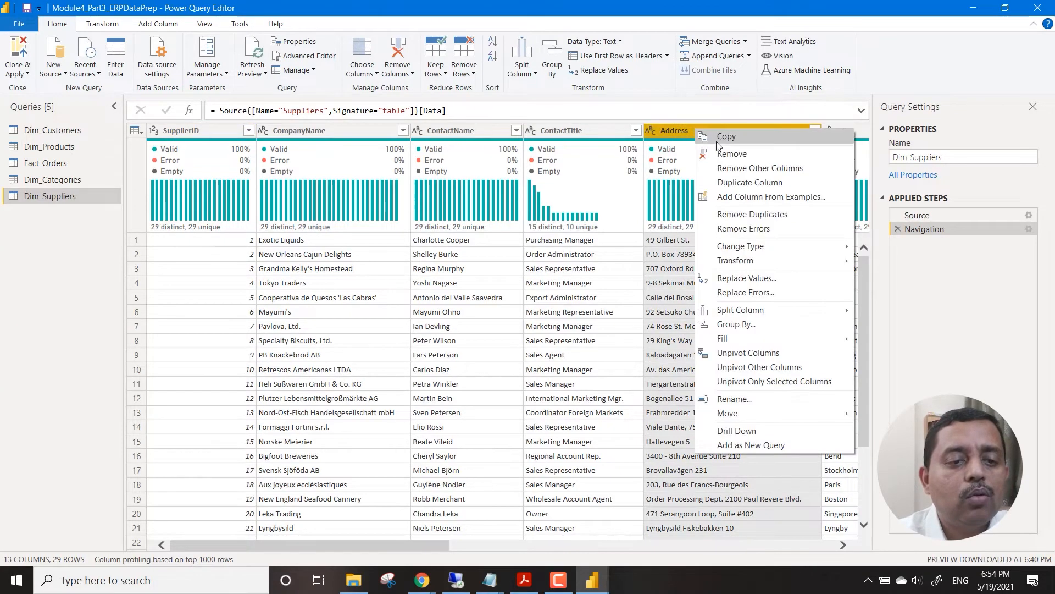
pyautogui.click(745, 152)
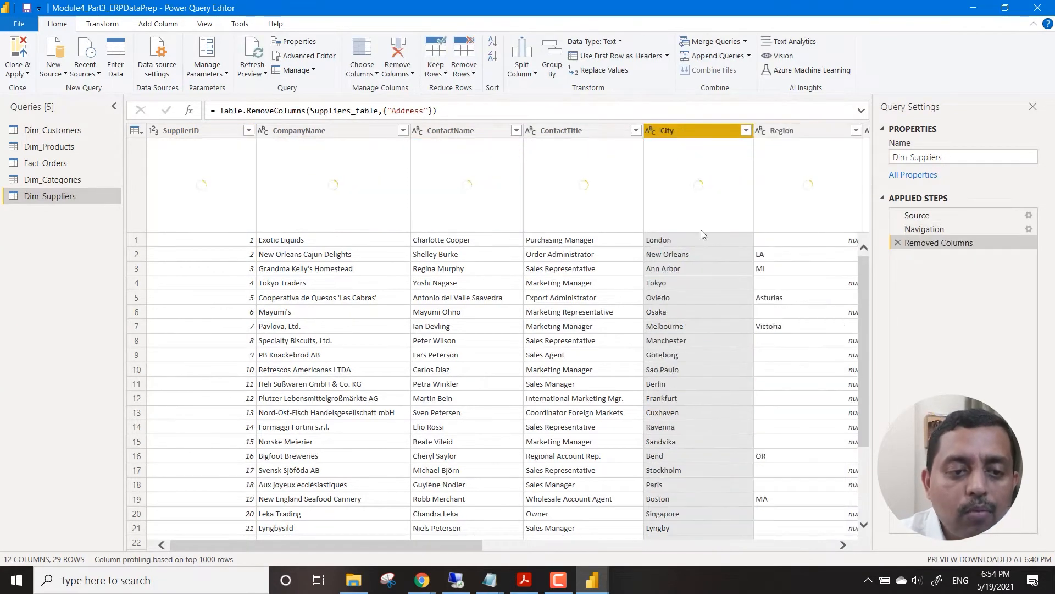
pyautogui.click(844, 545)
pyautogui.click(844, 545)
pyautogui.click(843, 545)
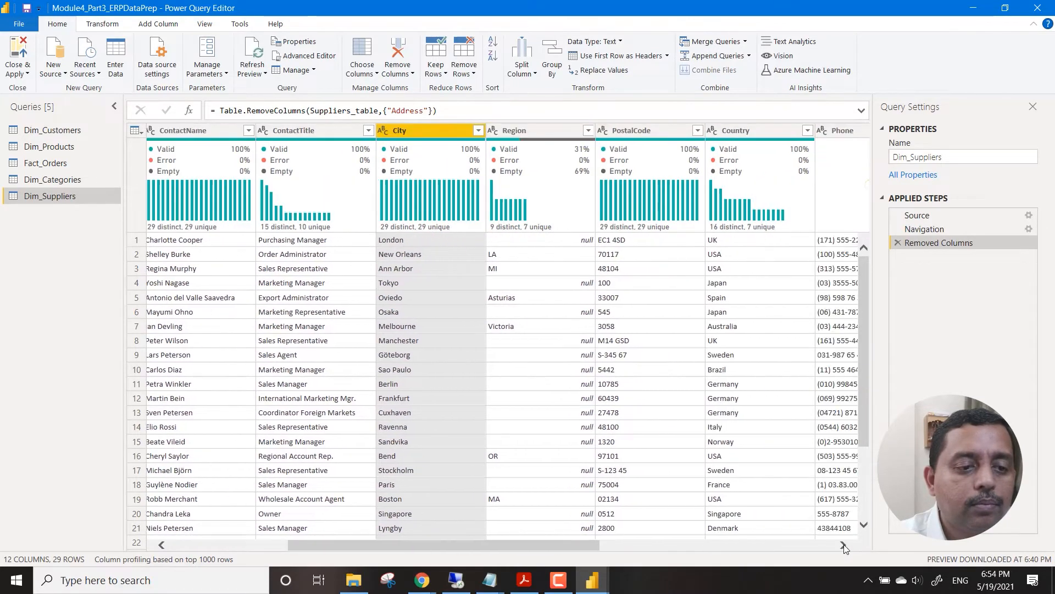
pyautogui.click(536, 130)
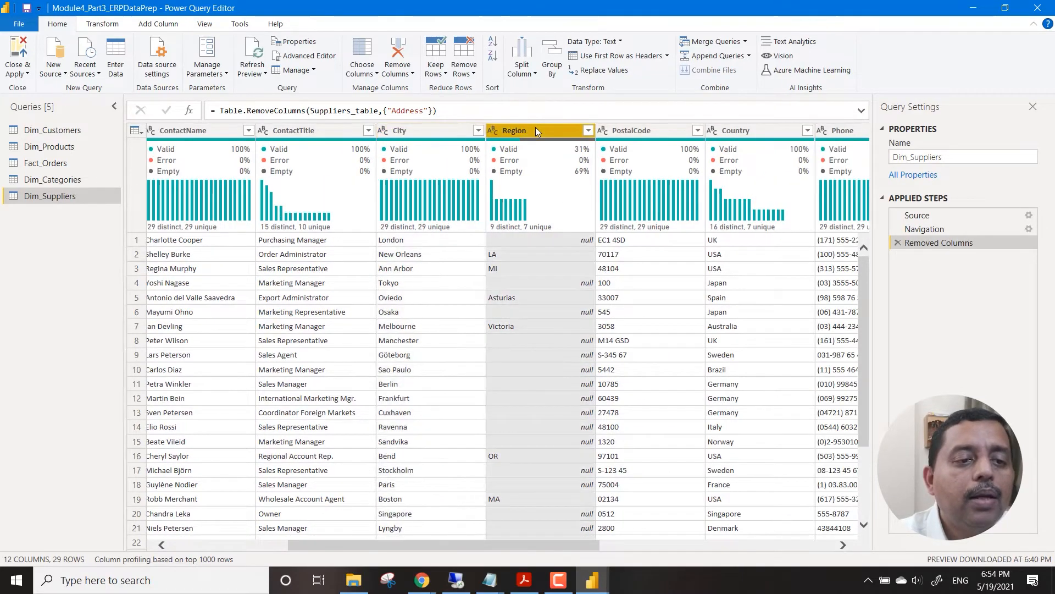
pyautogui.keyDown('ctrl'); pyautogui.click(660, 134); pyautogui.keyUp('ctrl')
pyautogui.rightClick(662, 136)
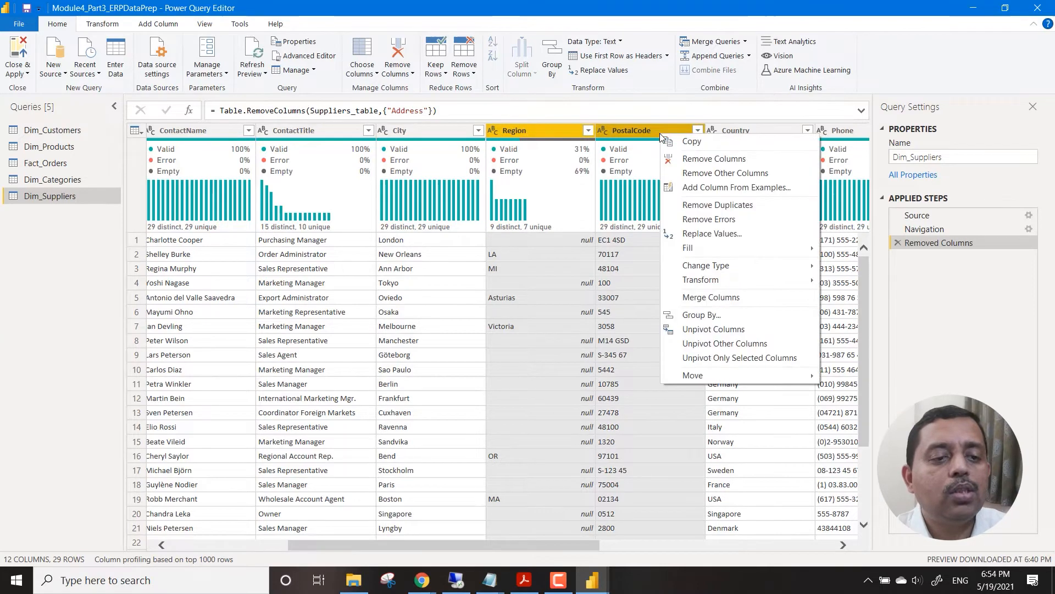
pyautogui.click(692, 161)
# Remove the Phone, Fax and HomePage columns from the Dim_Suppliers query.
pyautogui.click(726, 131)
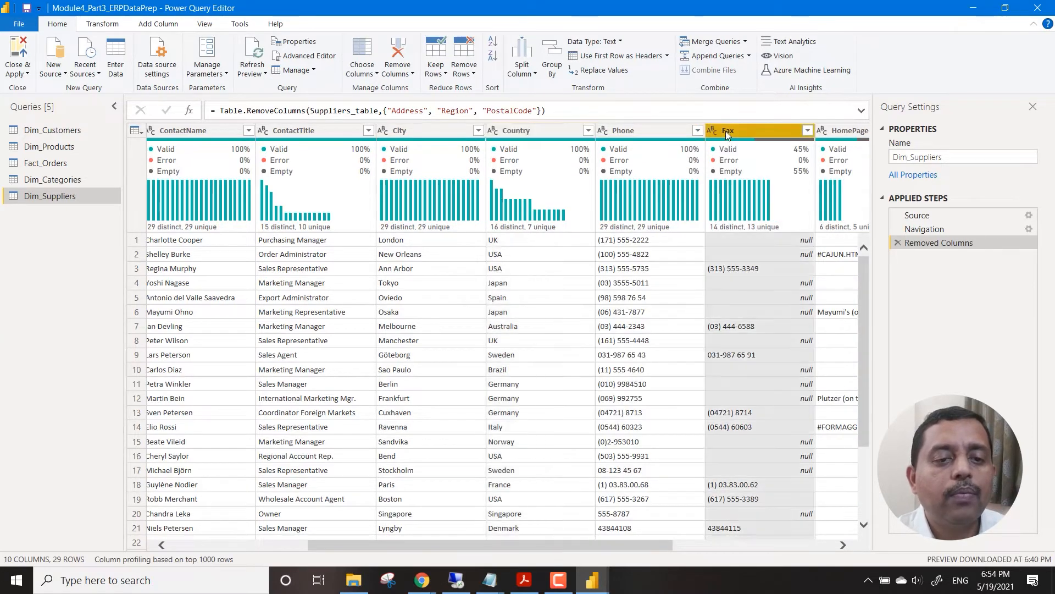
pyautogui.keyDown('ctrl'); pyautogui.click(840, 132); pyautogui.keyUp('ctrl')
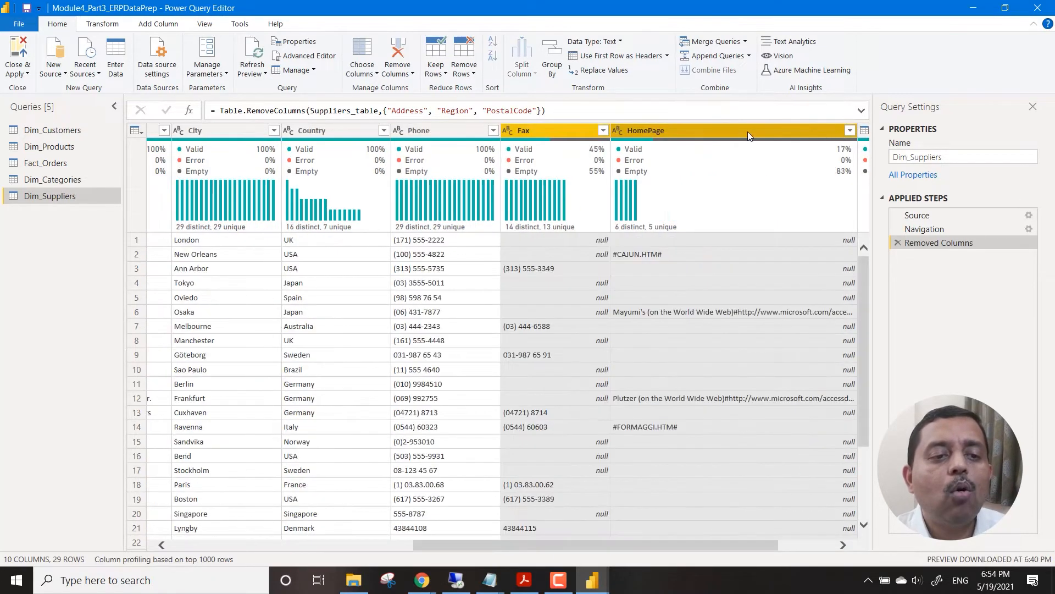
pyautogui.rightClick(711, 131)
pyautogui.click(449, 135)
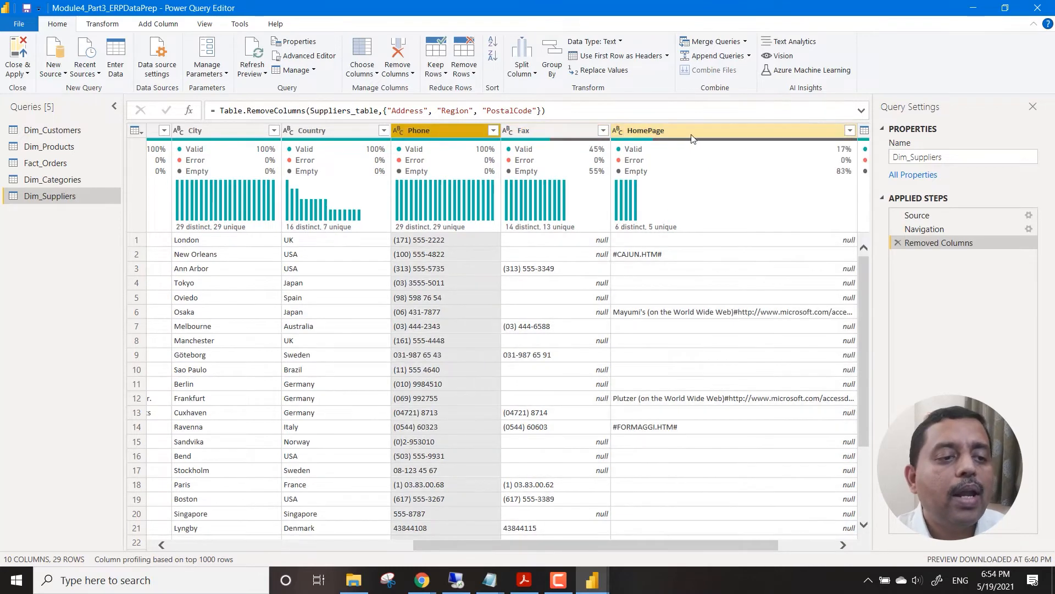
pyautogui.keyDown('shift'); pyautogui.click(691, 135); pyautogui.keyUp('shift')
pyautogui.rightClick(691, 134)
pyautogui.click(737, 158)
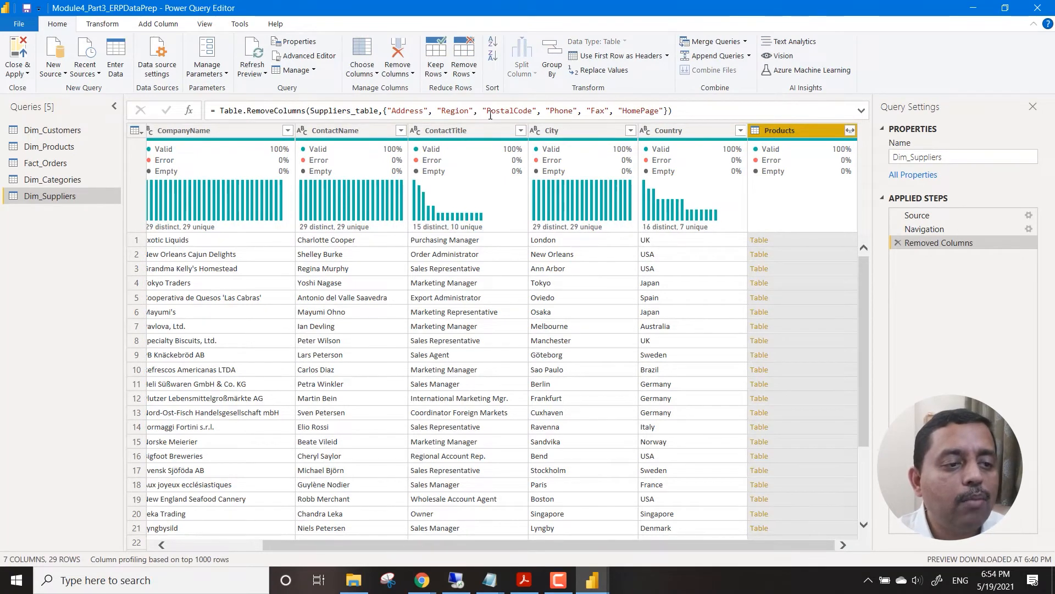
# Examine the column-removal formula and the full M code of the Dim_Suppliers query in the Advanced Editor.
pyautogui.moveTo(693, 110); pyautogui.dragTo(228, 95)
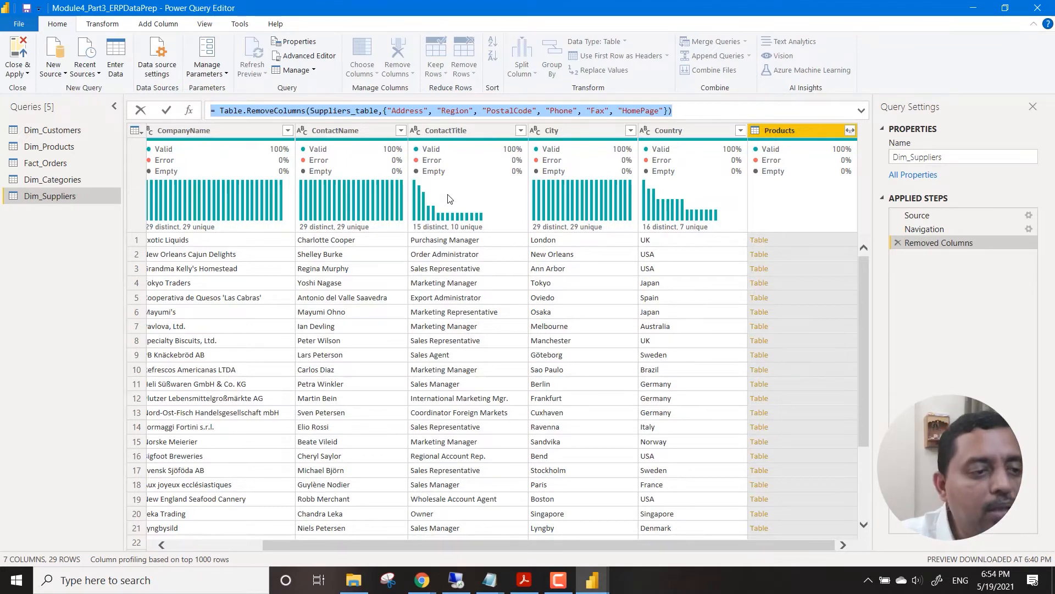
pyautogui.click(327, 56)
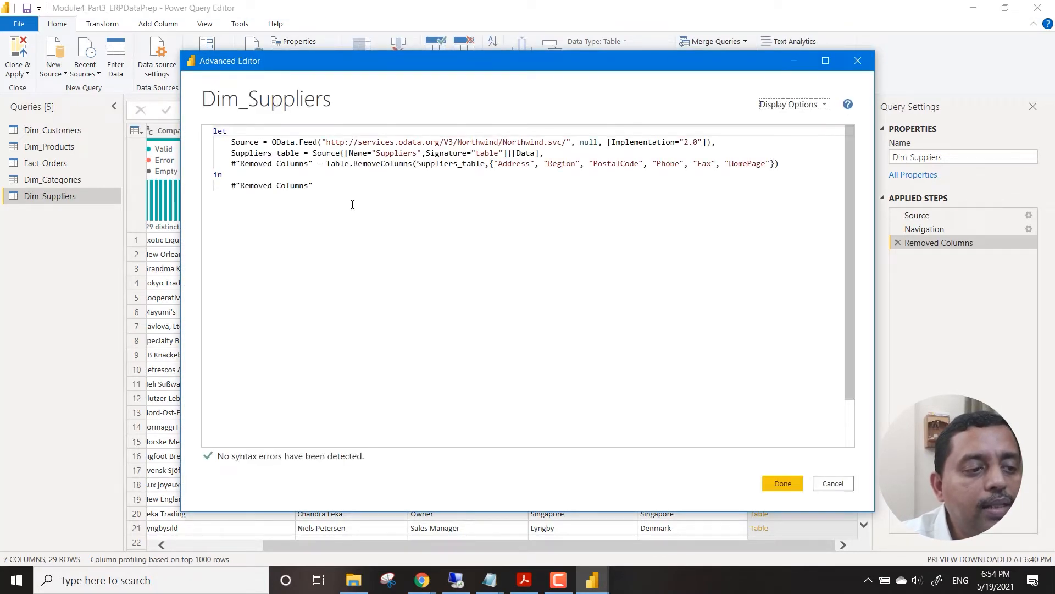
pyautogui.moveTo(352, 204); pyautogui.dragTo(210, 138)
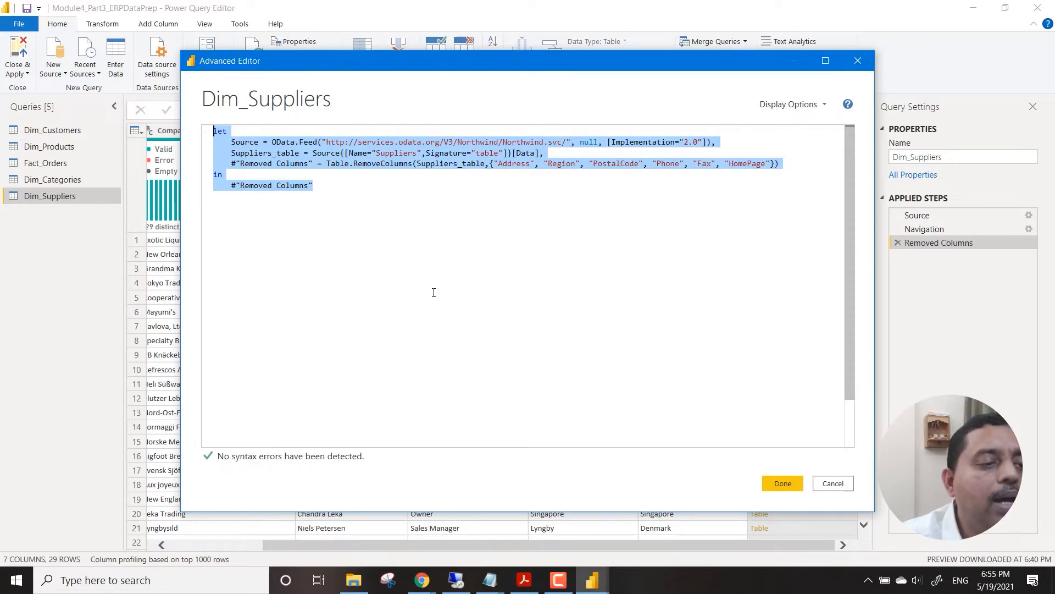
pyautogui.click(783, 482)
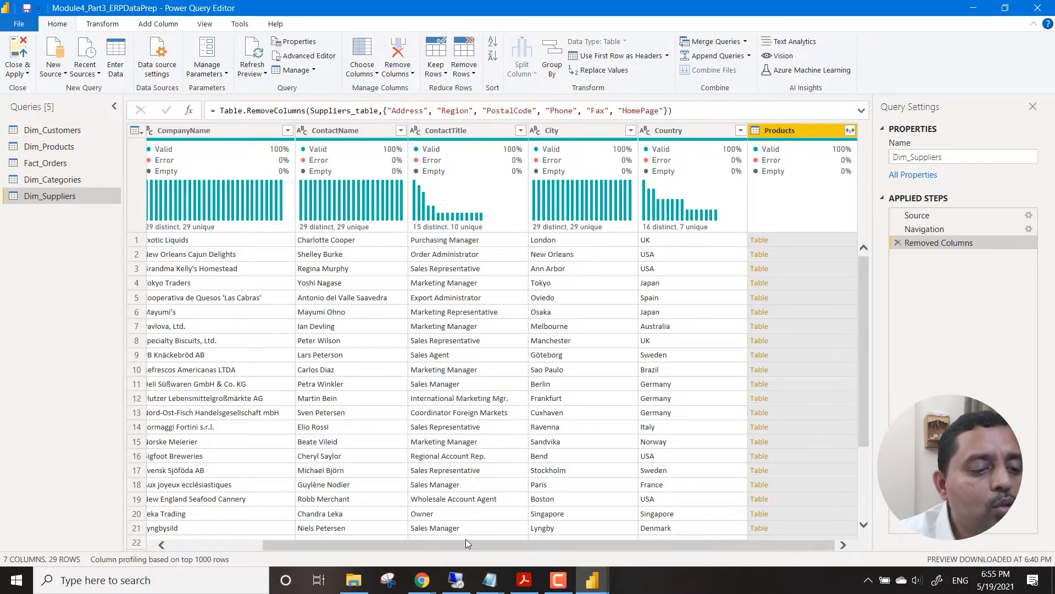
# Rename the CompanyName column of the Dim_Suppliers query to SupplierName.
pyautogui.moveTo(456, 548); pyautogui.dragTo(360, 550)
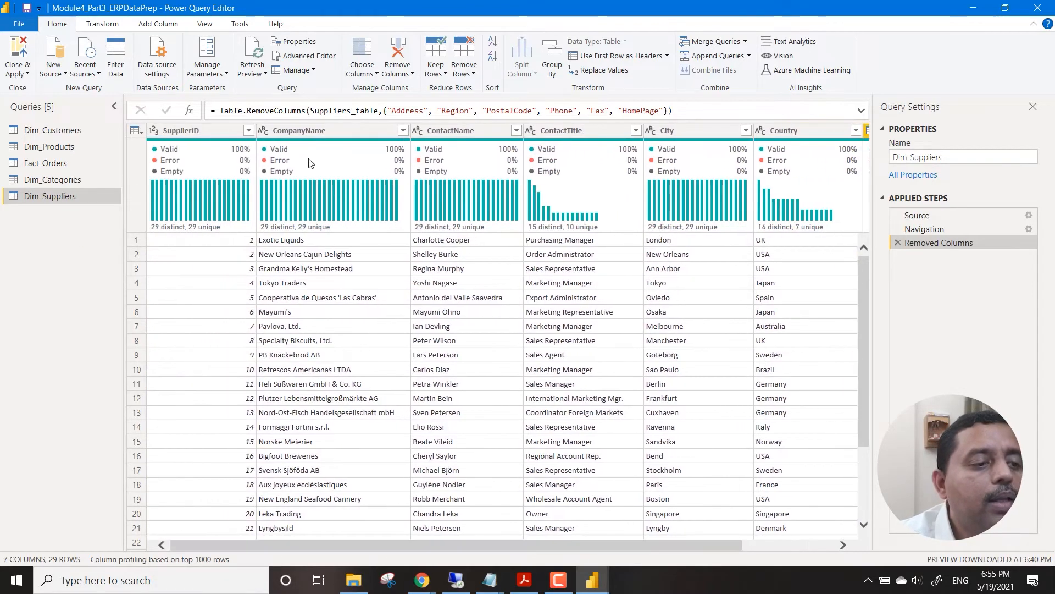
pyautogui.doubleClick(325, 132)
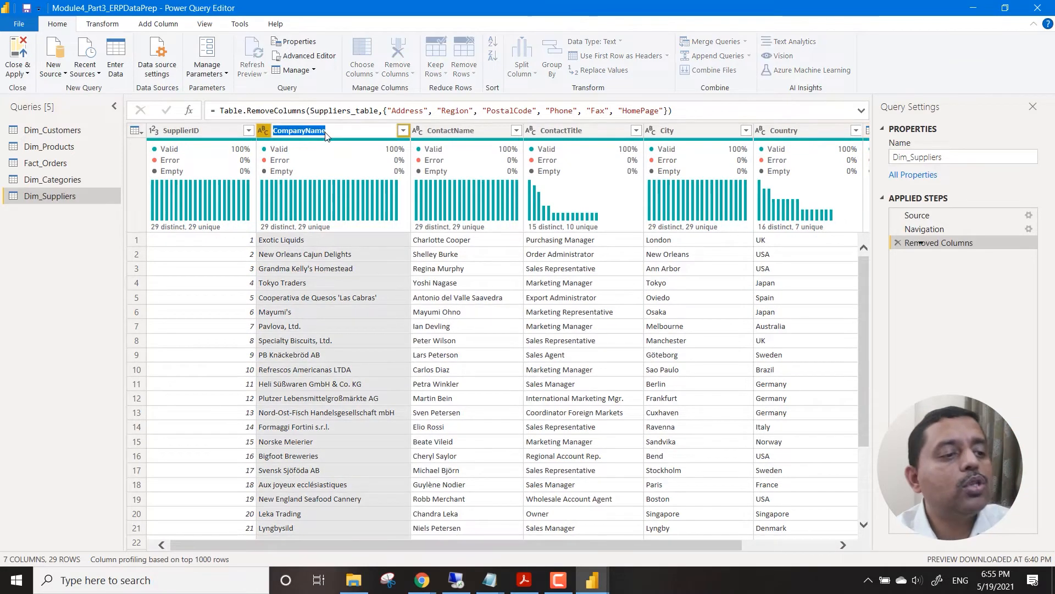
pyautogui.hotkey('shift', 'Left')
pyautogui.hotkey('shift', 'Left')
pyautogui.hotkey('shift', 'Left')
pyautogui.hotkey('shift', 'Left')
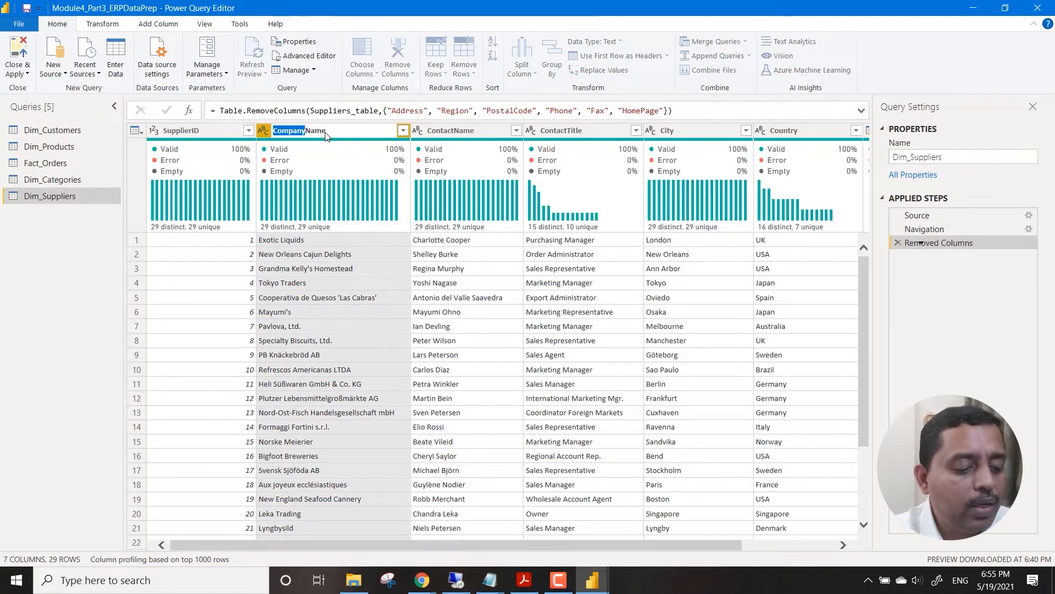
pyautogui.write('Supplier')
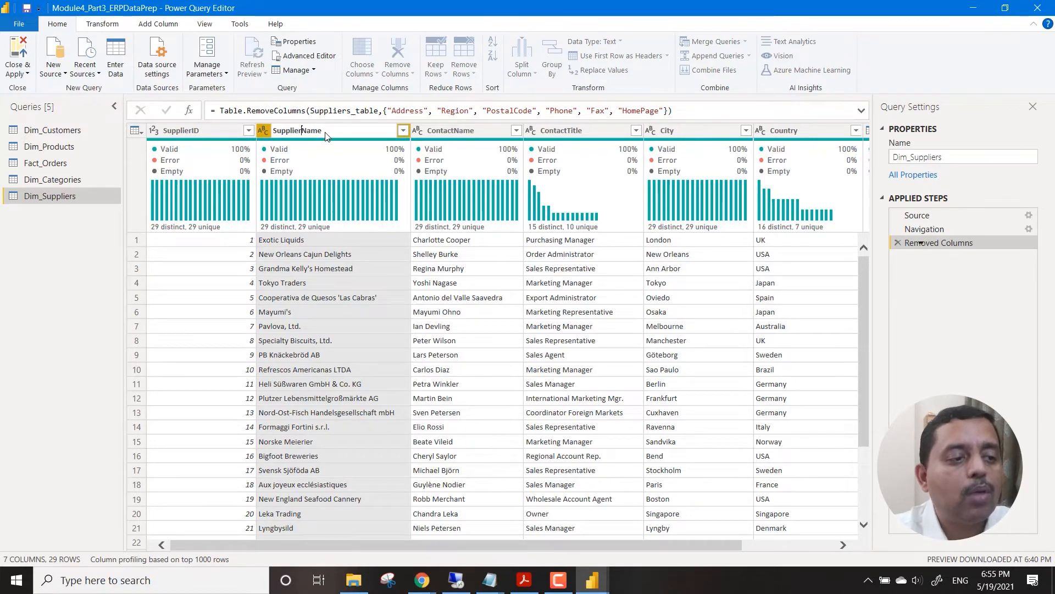
pyautogui.press('Return')
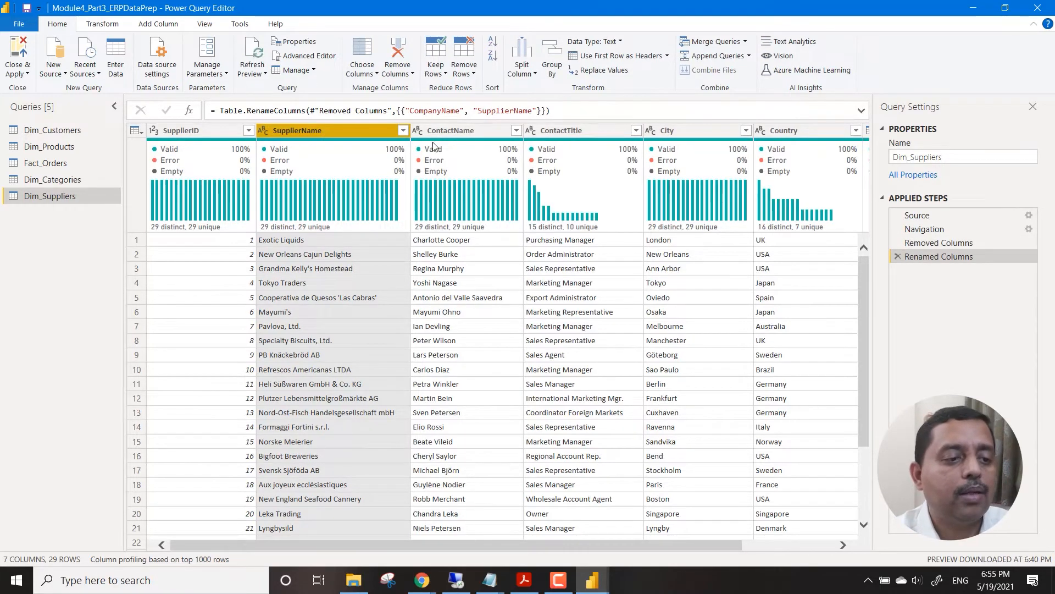
# Rename the ContactName column of the Dim_Suppliers query to SupplierContact.
pyautogui.click(442, 132)
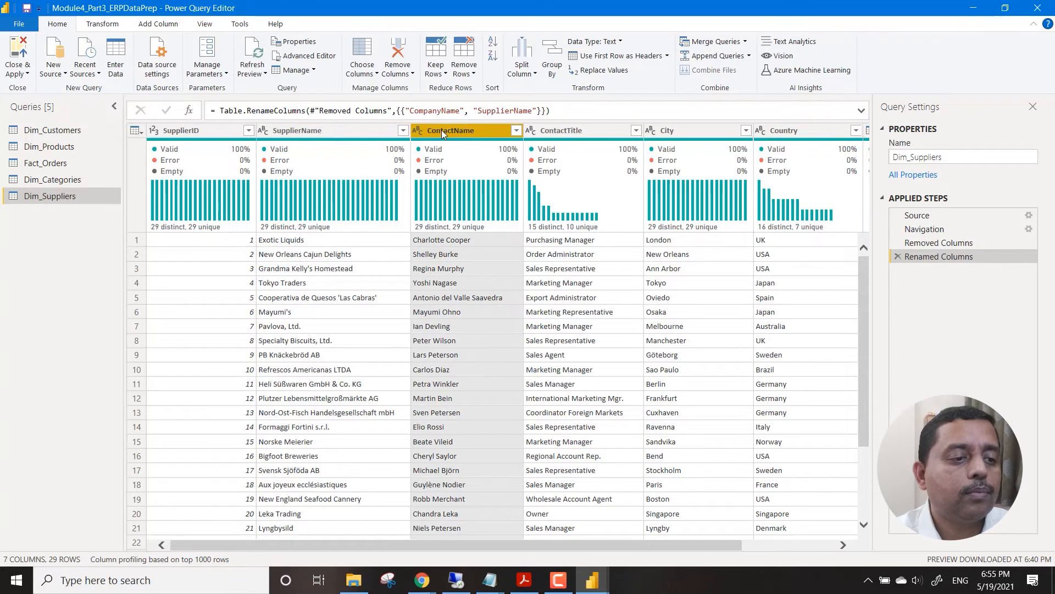
pyautogui.doubleClick(441, 130)
pyautogui.click(431, 132)
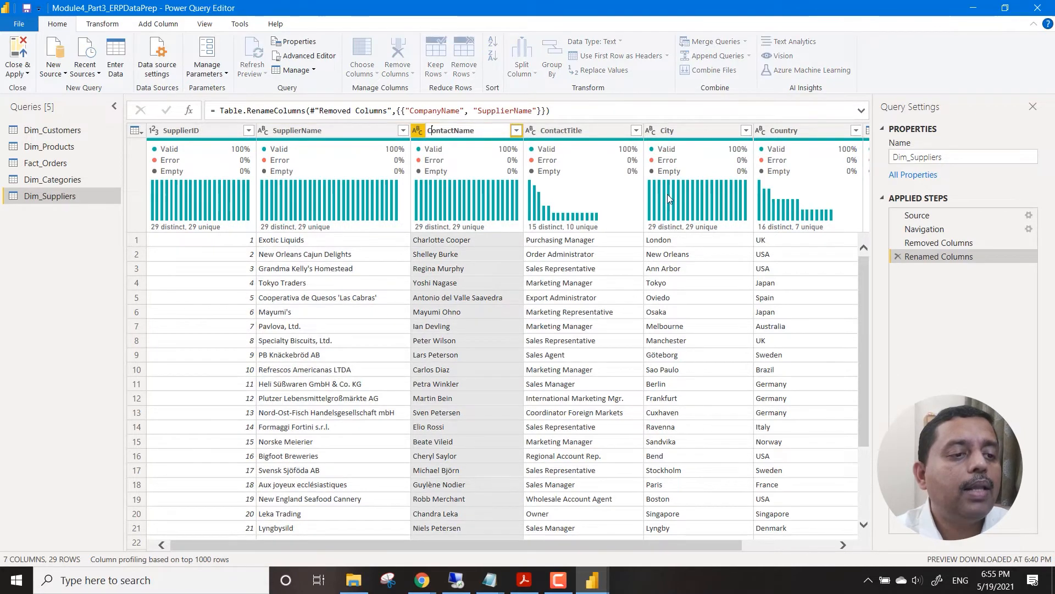
pyautogui.write('Supplier')
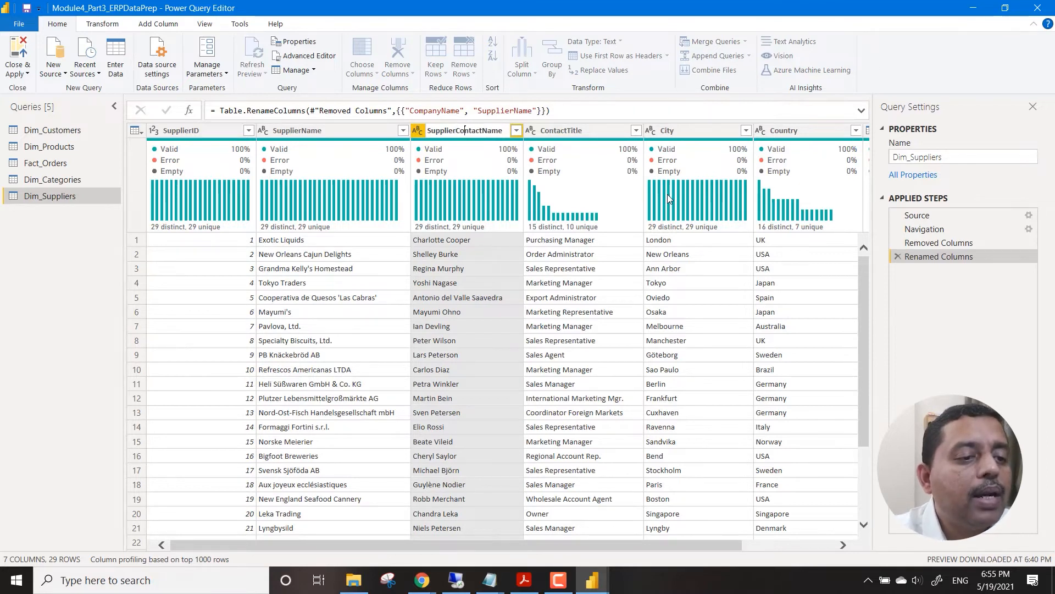
pyautogui.hotkey('shift', 'Right')
pyautogui.hotkey('shift', 'Right')
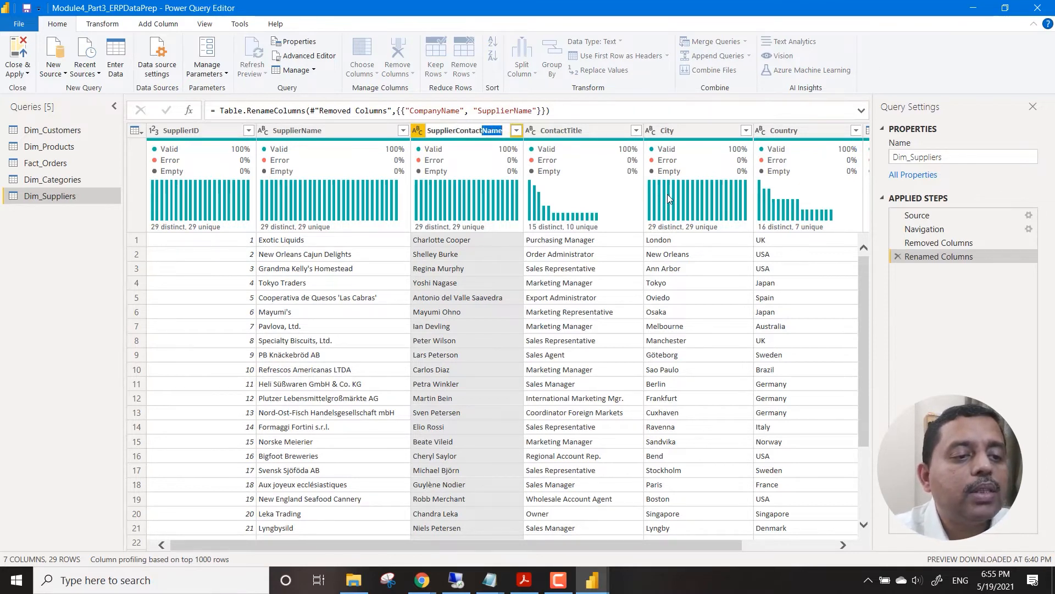
pyautogui.press('BackSpace')
pyautogui.press('Return')
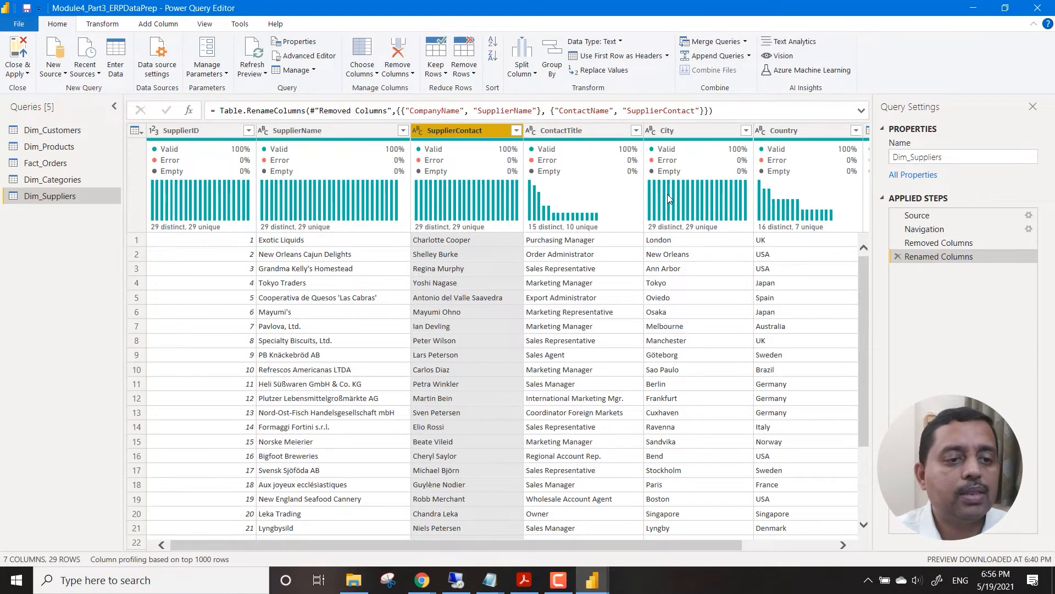
# Rename the ContactTitle column of the Dim_Suppliers query to SupplierTitle.
pyautogui.click(586, 132)
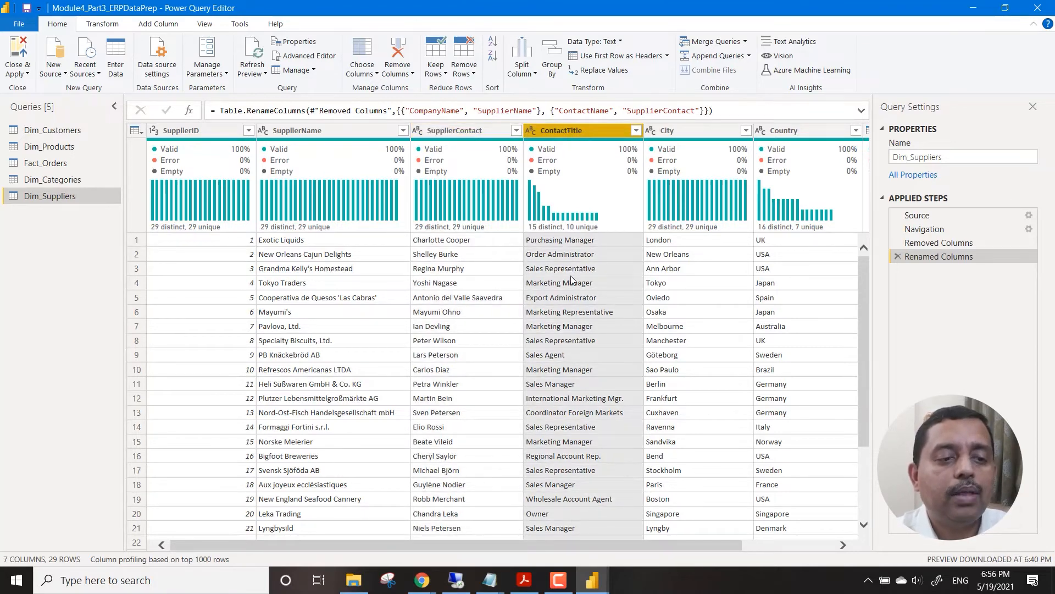
pyautogui.doubleClick(590, 132)
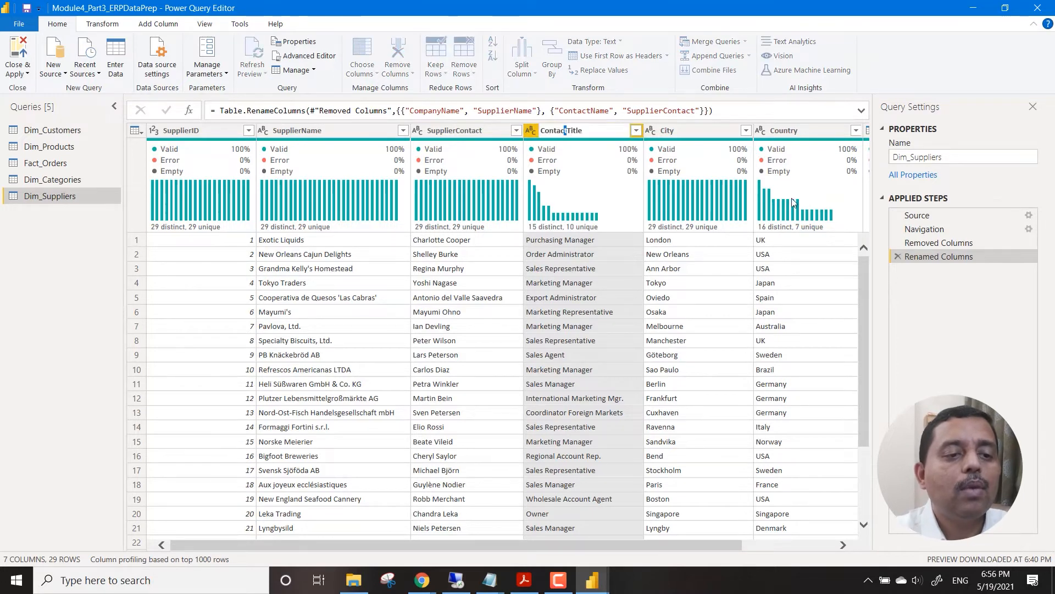
pyautogui.hotkey('shift', 'Left')
pyautogui.hotkey('shift', 'Left')
pyautogui.hotkey('shift', 'Left')
pyautogui.hotkey('shift', 'Left')
pyautogui.hotkey('shift', 'Left')
pyautogui.hotkey('shift', 'Left')
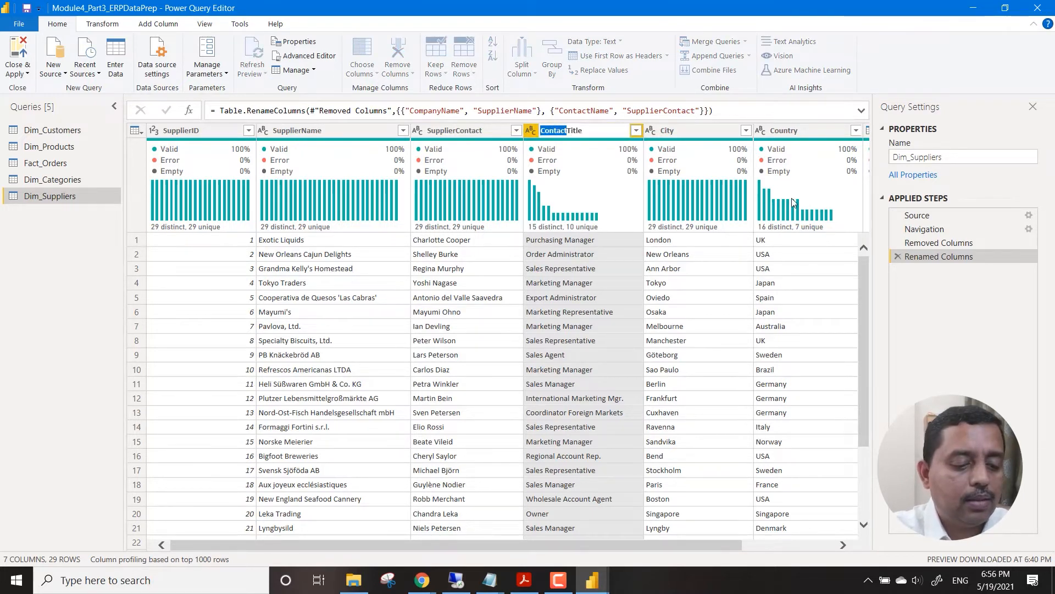
pyautogui.write('Supplier')
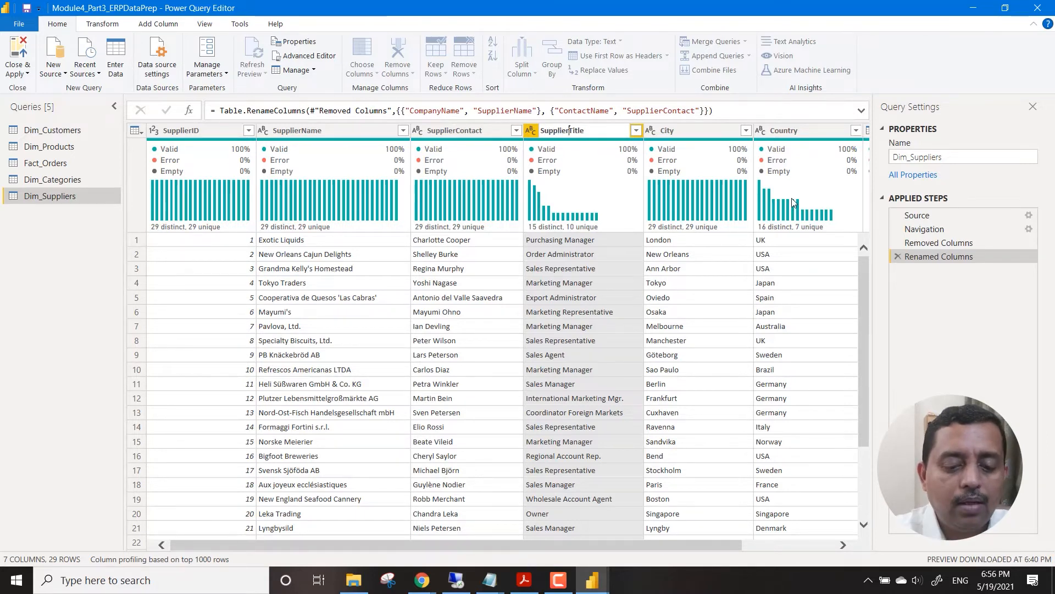
pyautogui.press('Return')
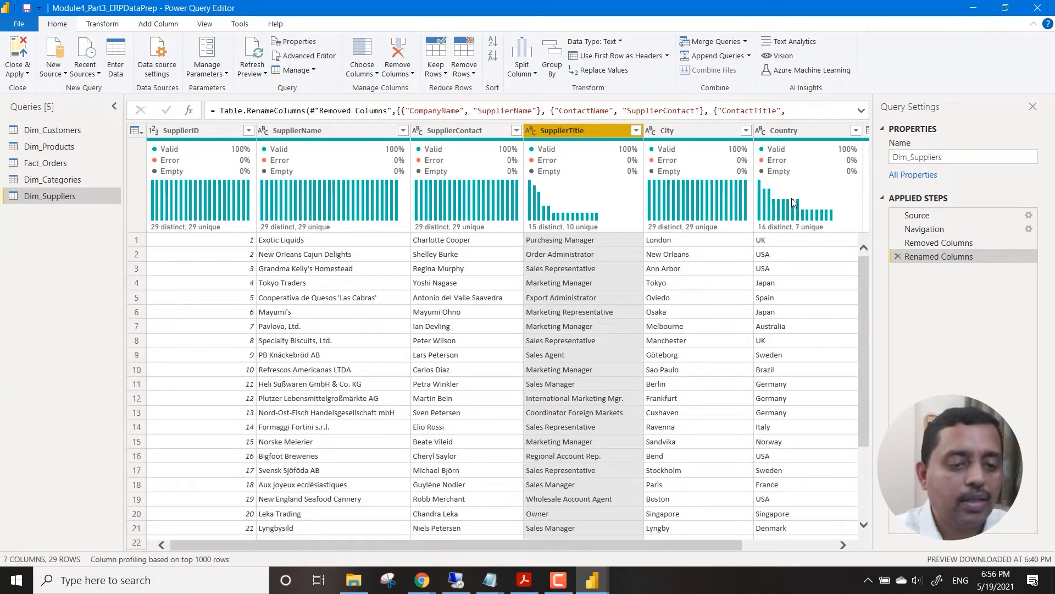
# Rename the City column of the Dim_Suppliers query to SupplierCity.
pyautogui.click(843, 544)
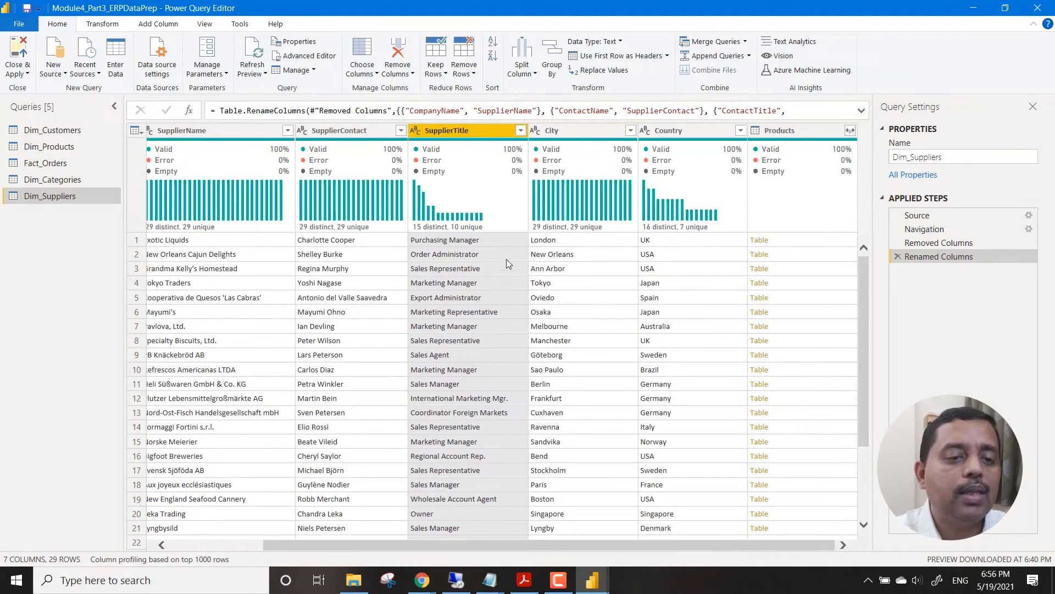
pyautogui.doubleClick(573, 131)
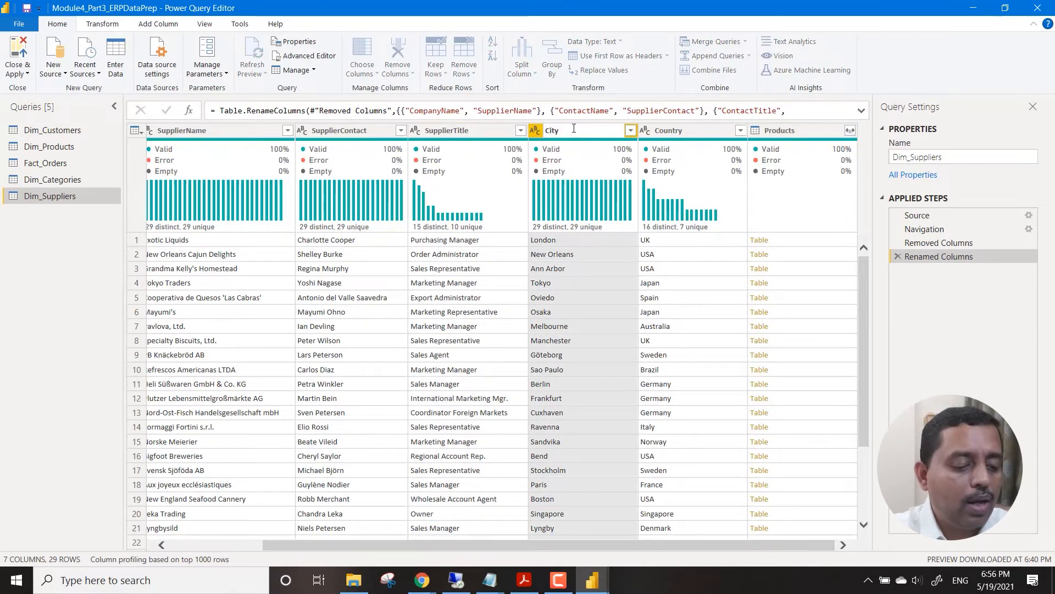
pyautogui.press('Home')
pyautogui.write('Supplier')
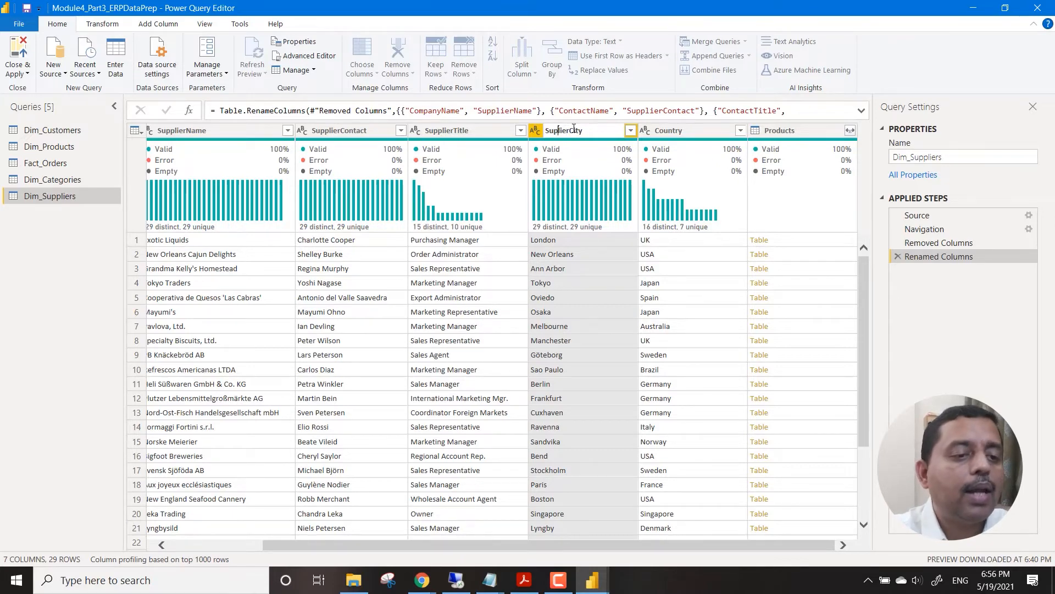
pyautogui.press('Return')
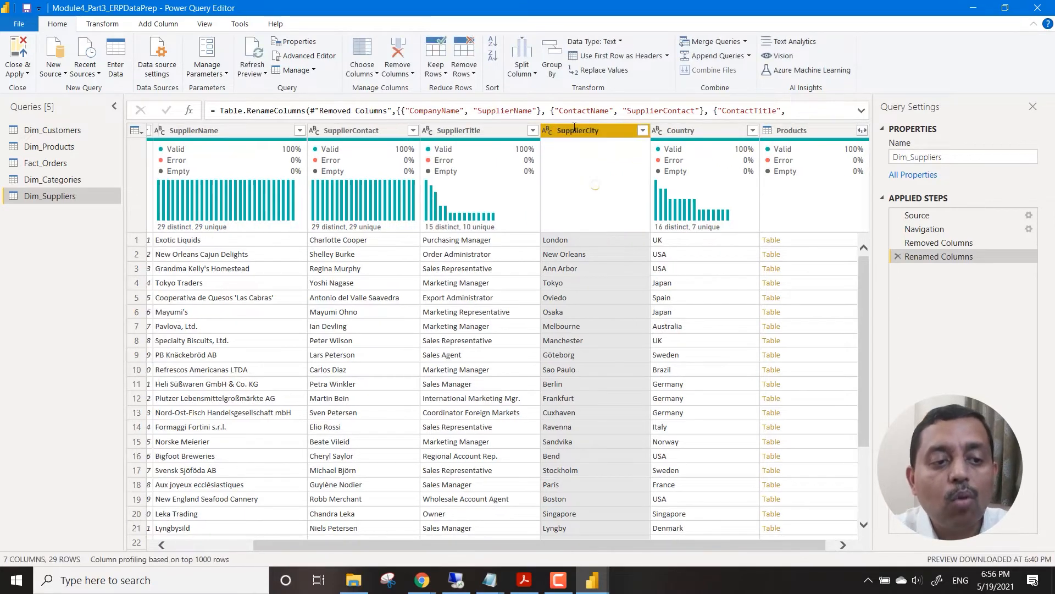
# Rename the Country column of the Dim_Suppliers query to SupplierCountry.
pyautogui.doubleClick(692, 130)
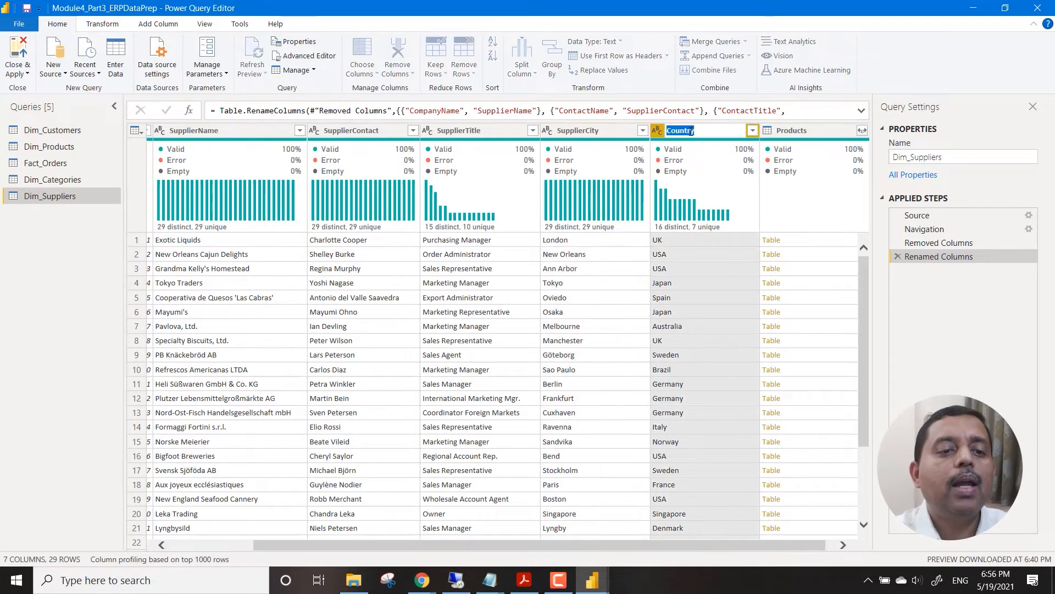
pyautogui.press('Home')
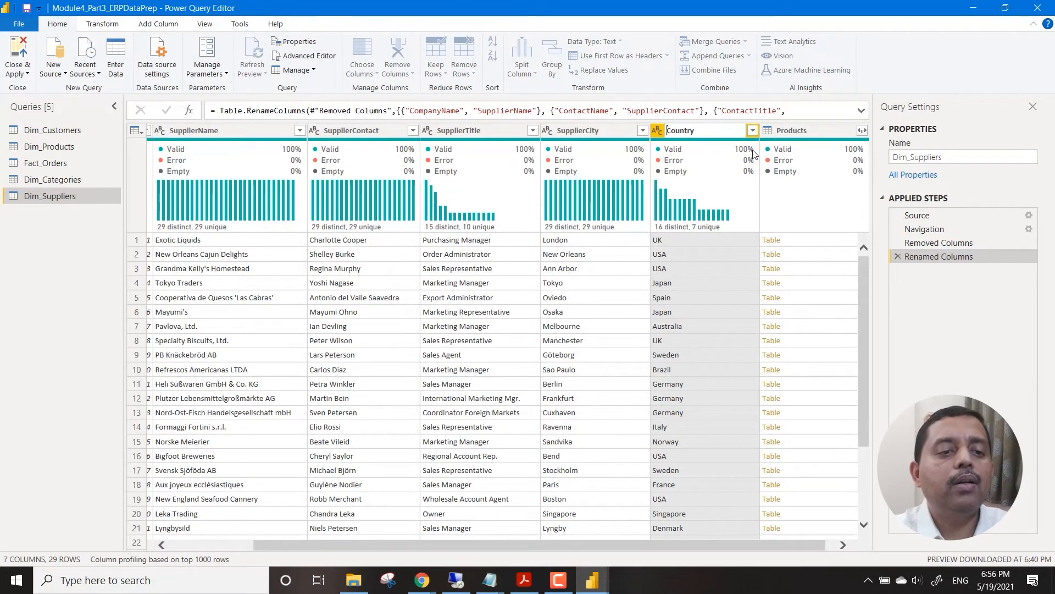
pyautogui.write('Supplier')
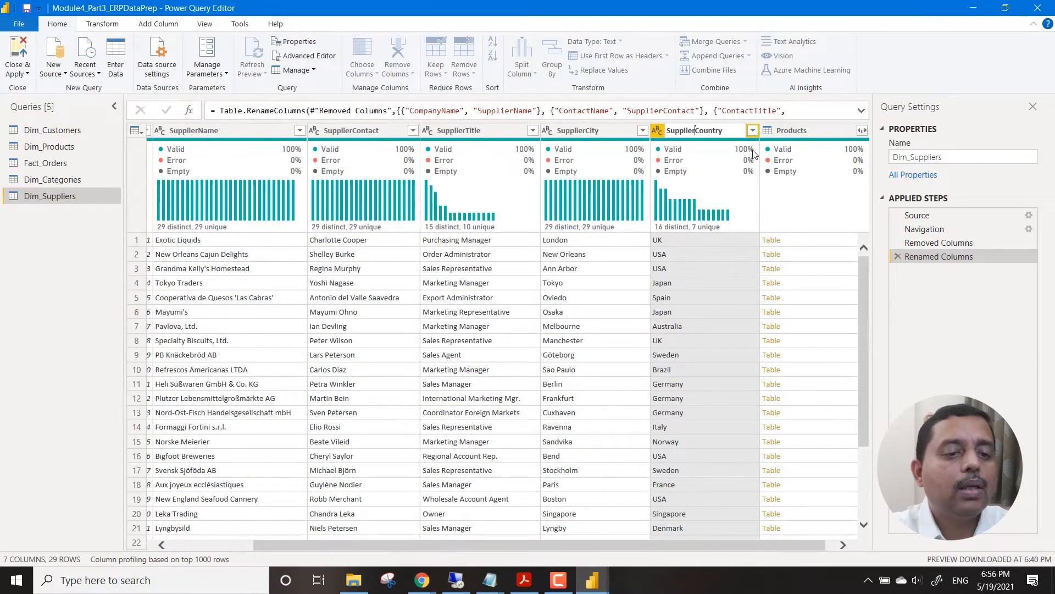
pyautogui.press('Return')
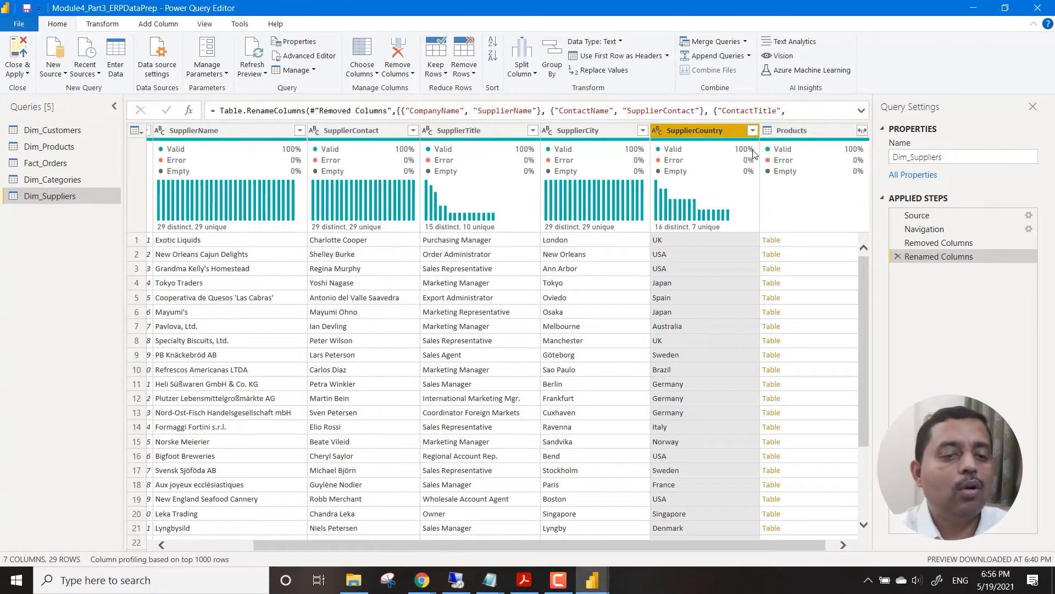
# Switch to the Dim_Customers query and rename its CompanyName column to CustomerName.
pyautogui.click(48, 180)
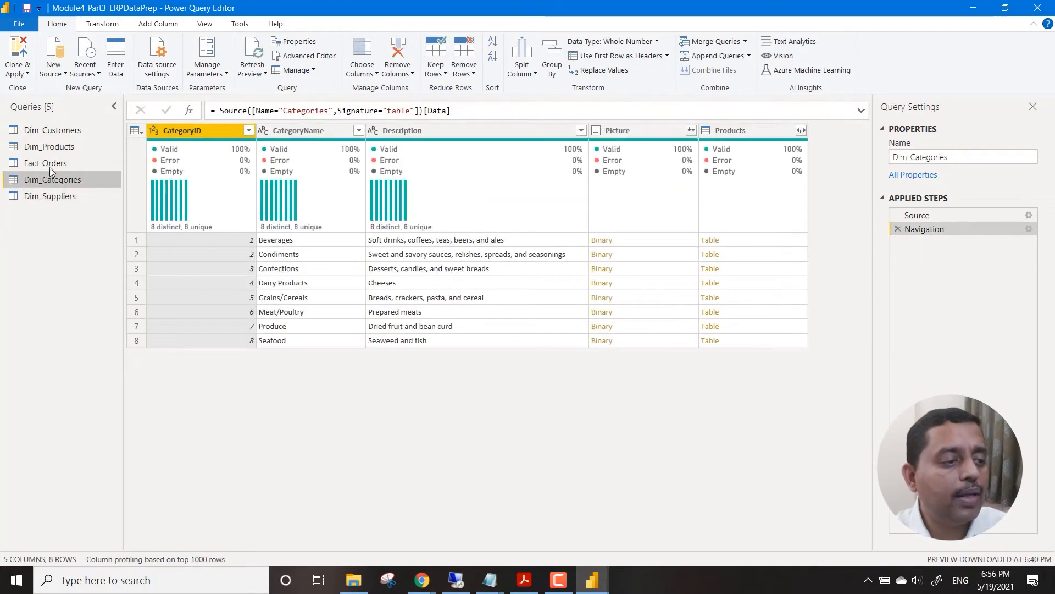
pyautogui.click(49, 167)
pyautogui.click(61, 147)
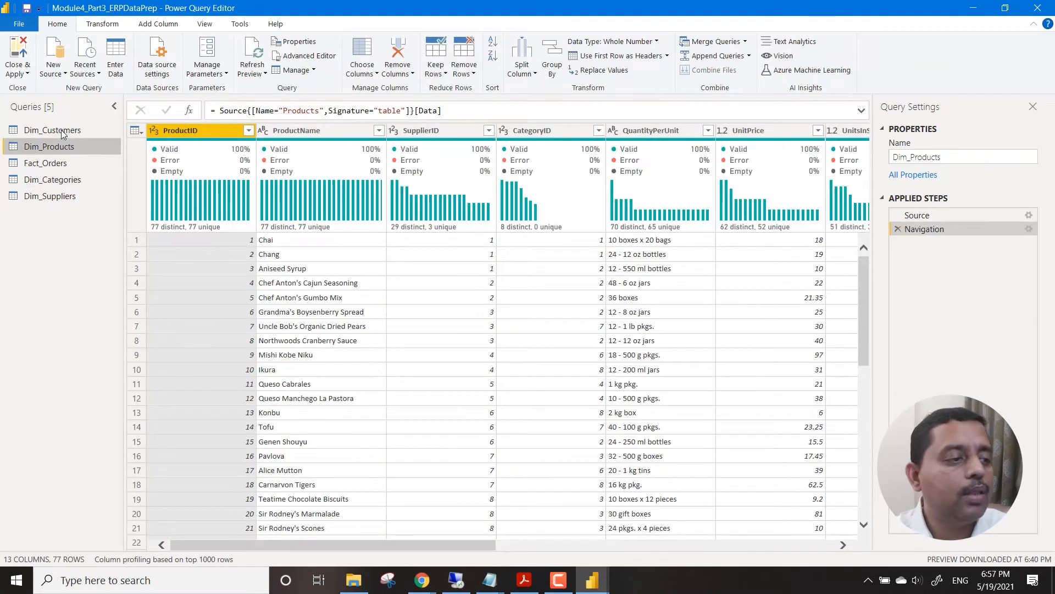
pyautogui.click(61, 130)
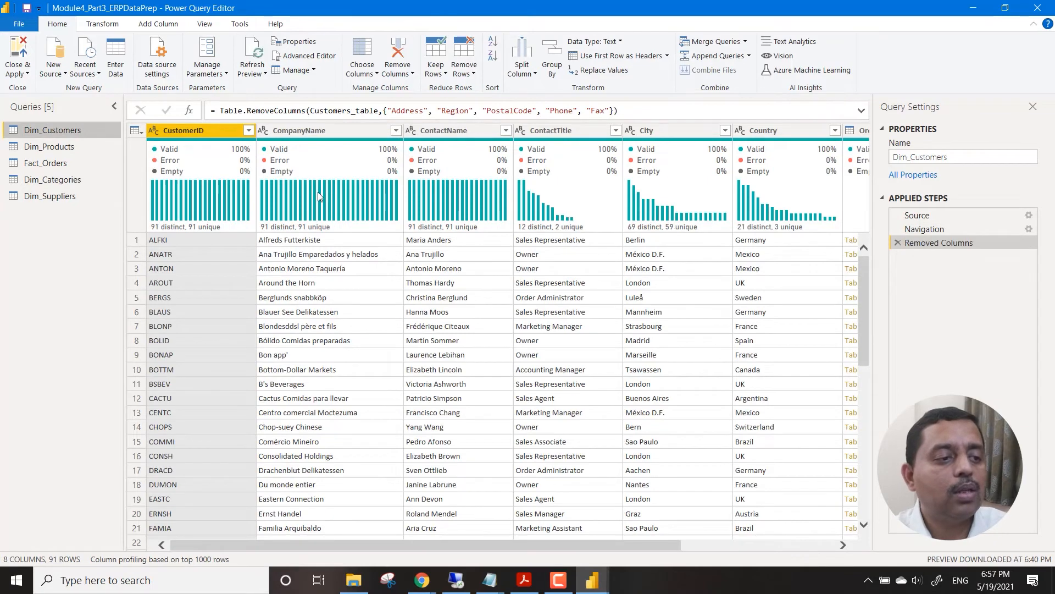
pyautogui.click(292, 130)
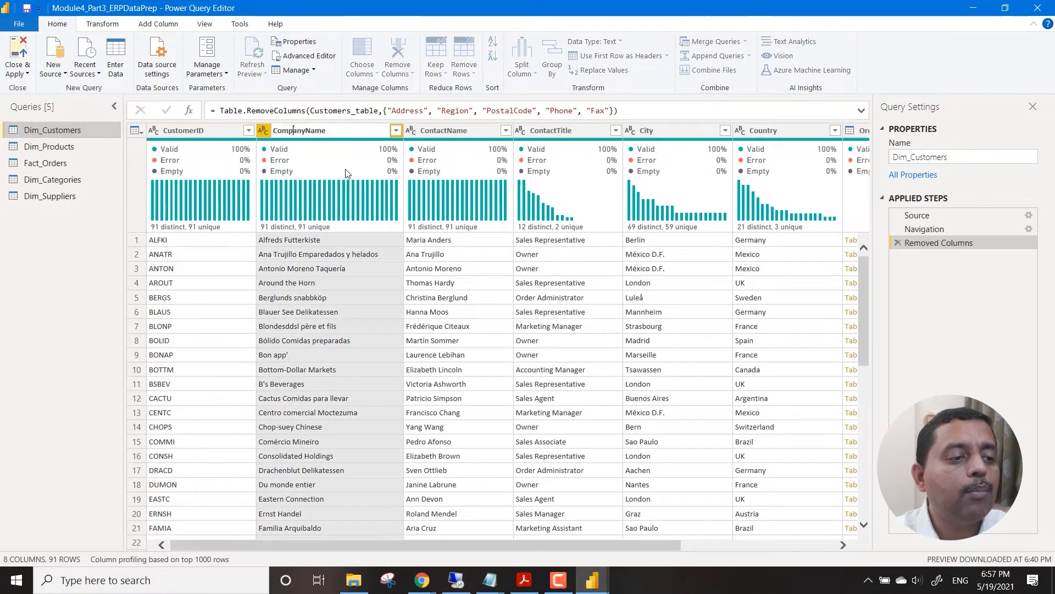
pyautogui.hotkey('shift', 'Left')
pyautogui.hotkey('shift', 'Left')
pyautogui.hotkey('shift', 'Left')
pyautogui.hotkey('shift', 'Left')
pyautogui.hotkey('shift', 'Left')
pyautogui.hotkey('shift', 'Left')
pyautogui.hotkey('shift', 'Left')
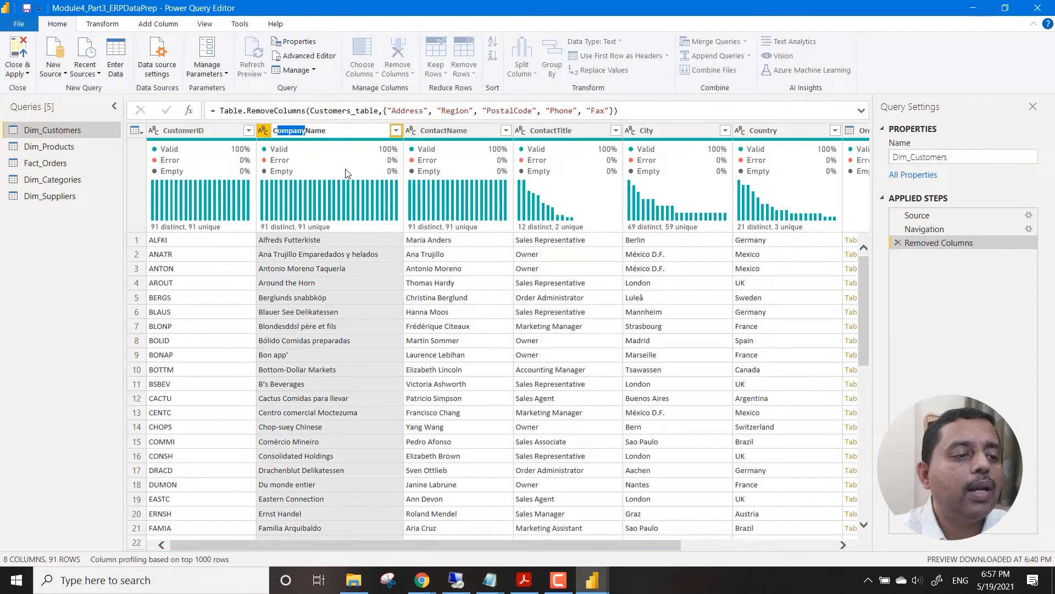
pyautogui.write('Customer')
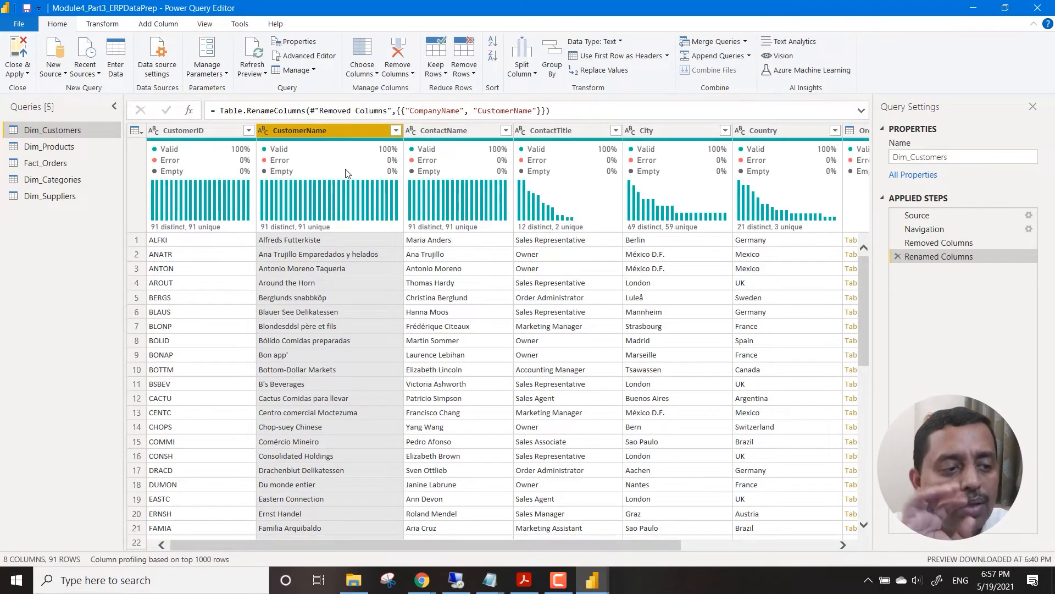
# Rename the ContactName column of the Dim_Customers query to CustomerContact.
pyautogui.click(447, 131)
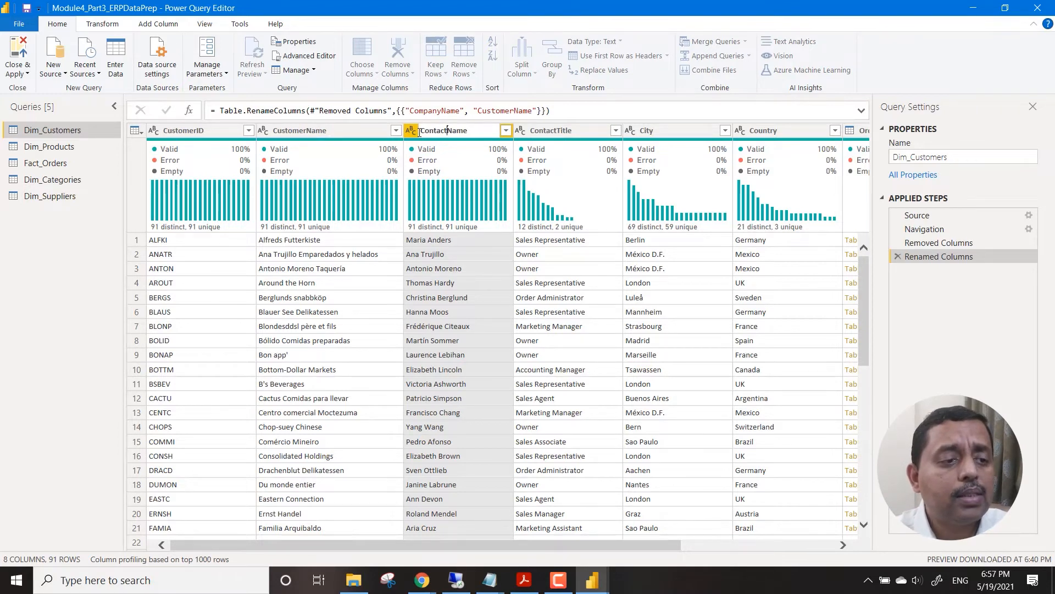
pyautogui.doubleClick(425, 132)
pyautogui.write('Cu')
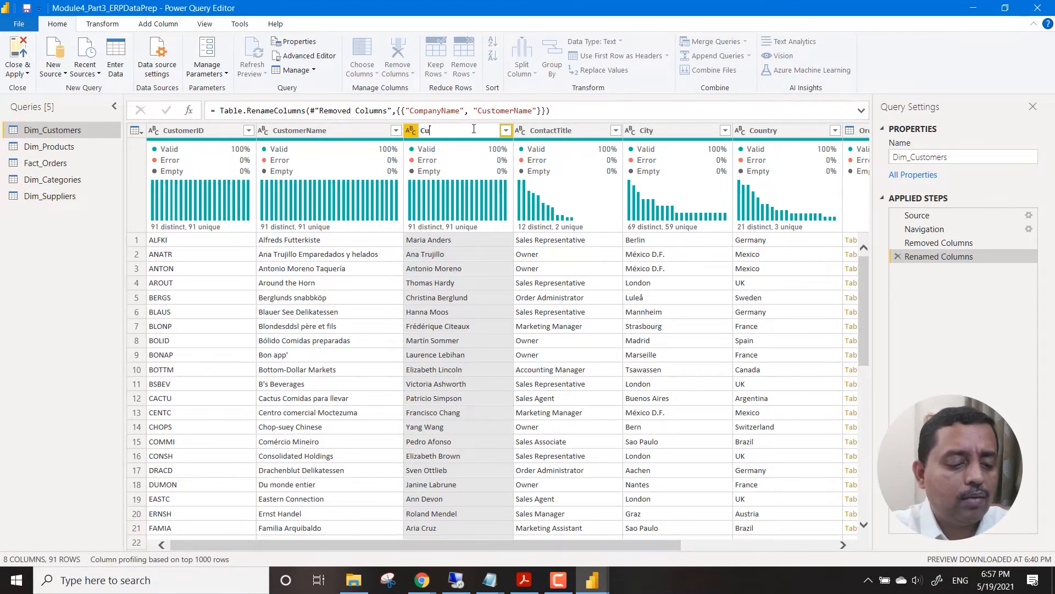
pyautogui.write('stomerCon')
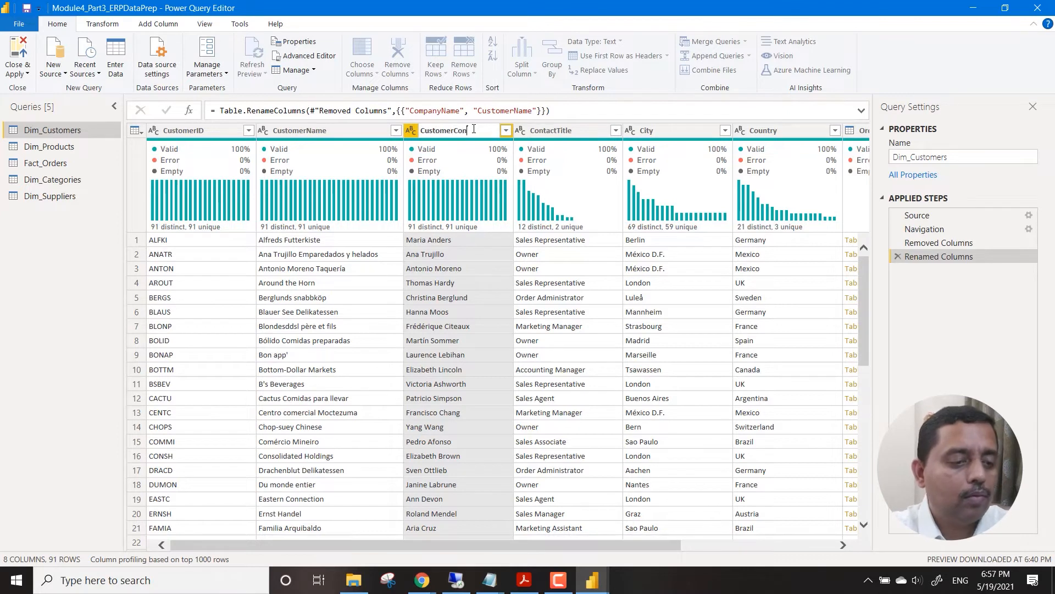
pyautogui.write('ta')
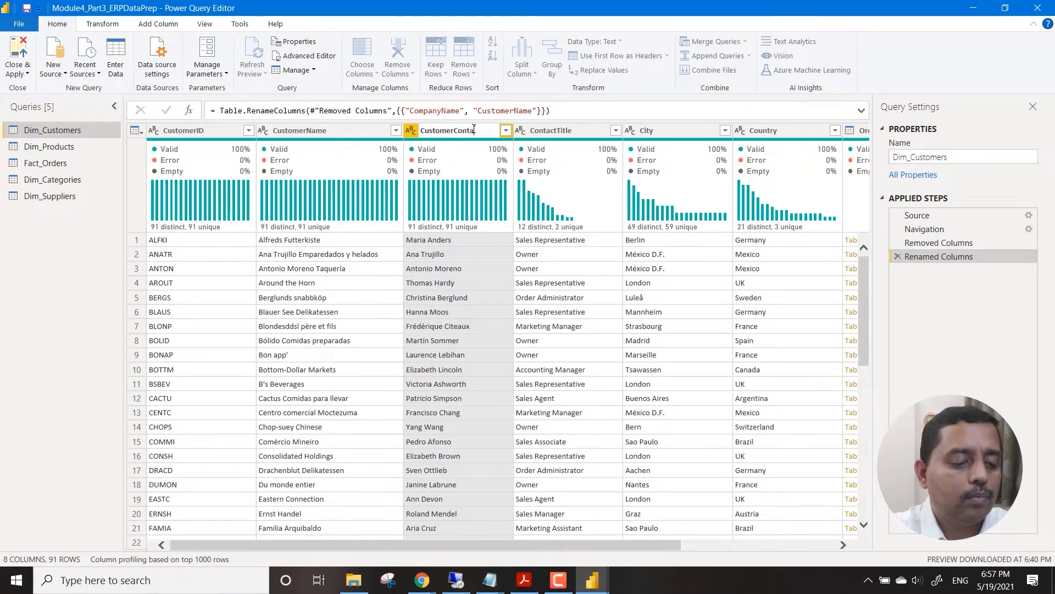
pyautogui.write('ct')
pyautogui.press('Return')
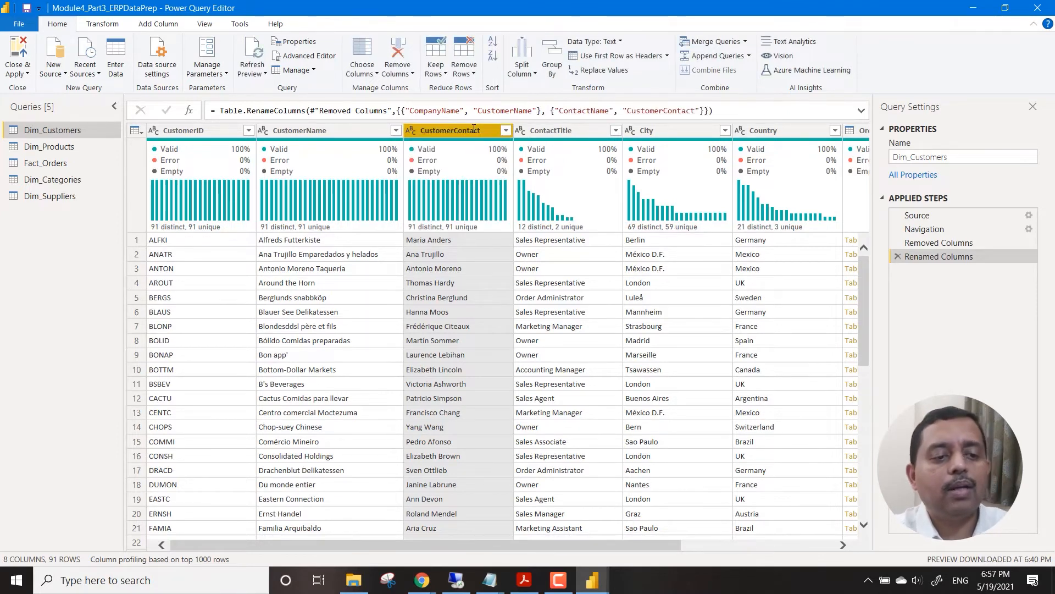
# Rename the ContactTitle column of the Dim_Customers query to CustomerTitle.
pyautogui.doubleClick(542, 130)
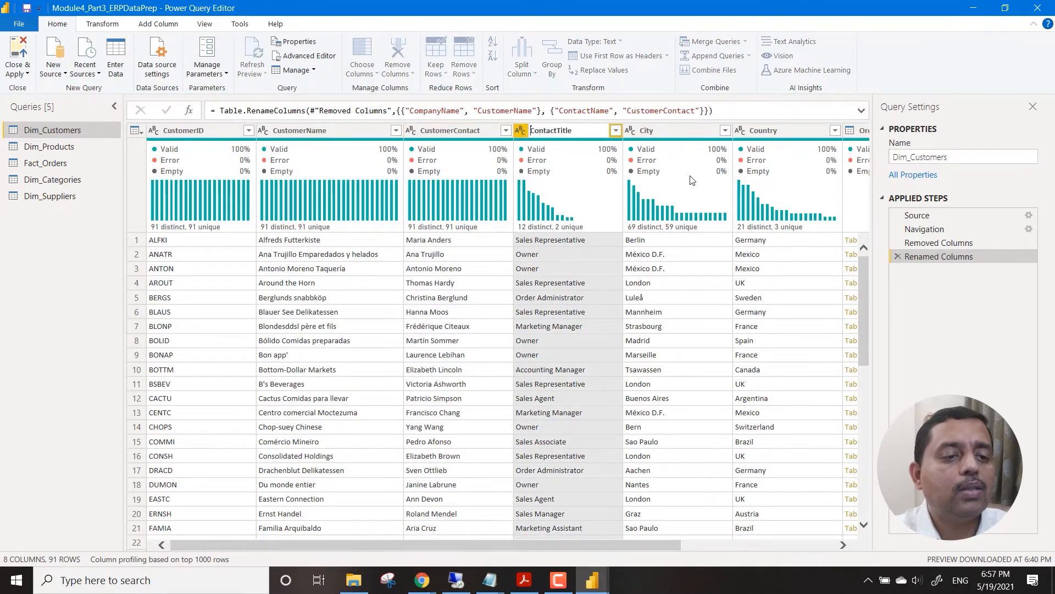
pyautogui.hotkey('shift', 'Home')
pyautogui.hotkey('shift', 'Right')
pyautogui.hotkey('shift', 'Right')
pyautogui.write('Customer')
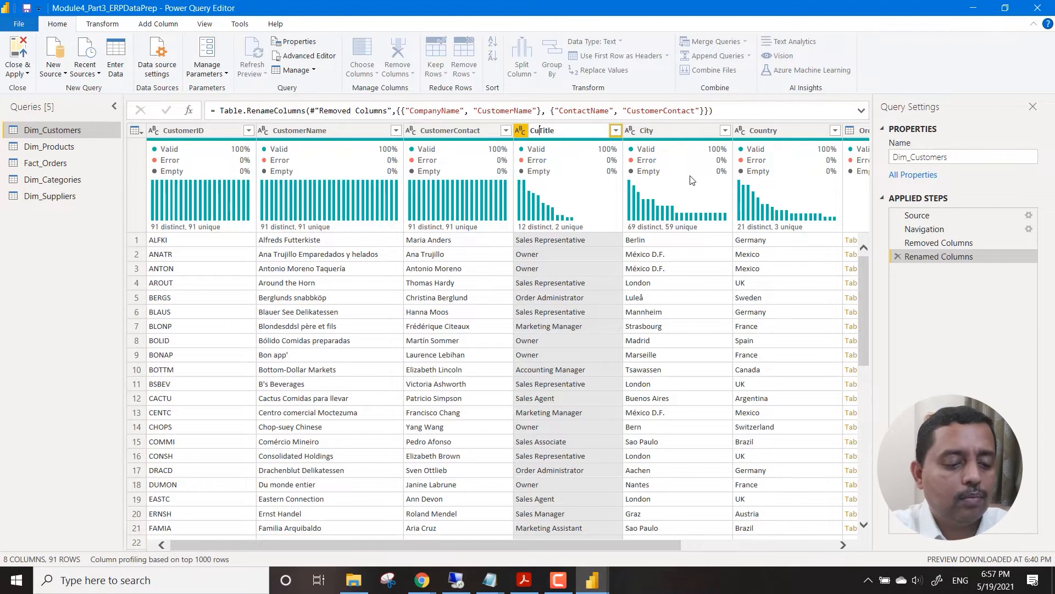
pyautogui.press('Return')
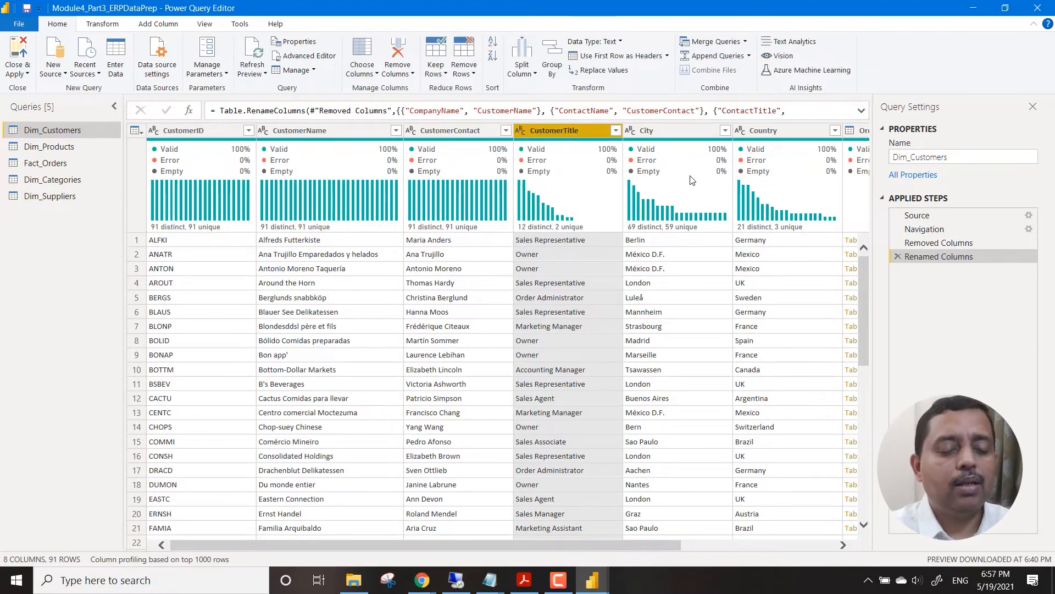
# Rename the City column of the Dim_Customers query to CustomerCity.
pyautogui.click(645, 131)
pyautogui.doubleClick(645, 131)
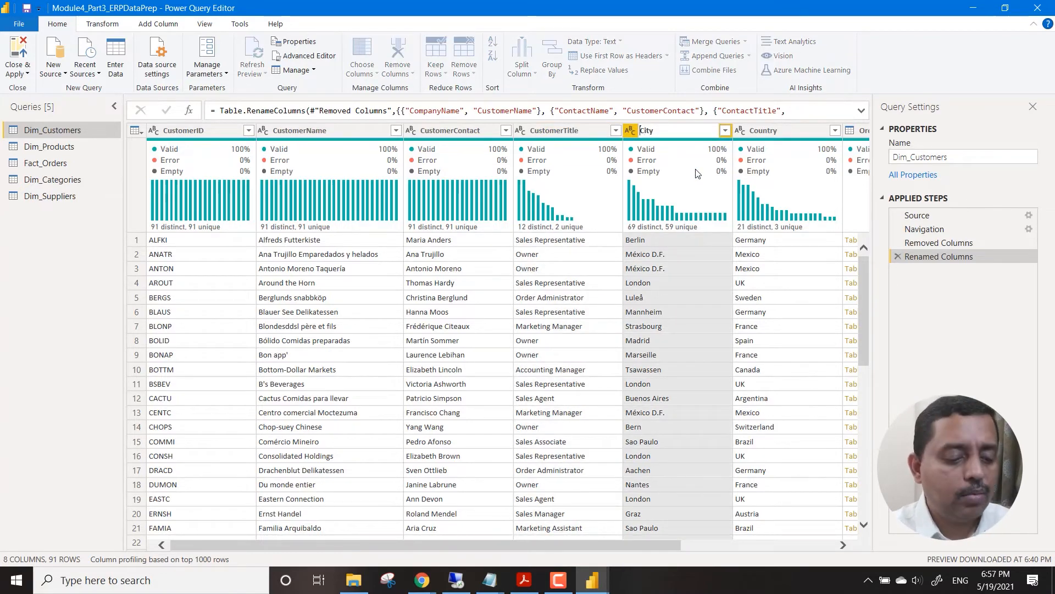
pyautogui.write('Customer')
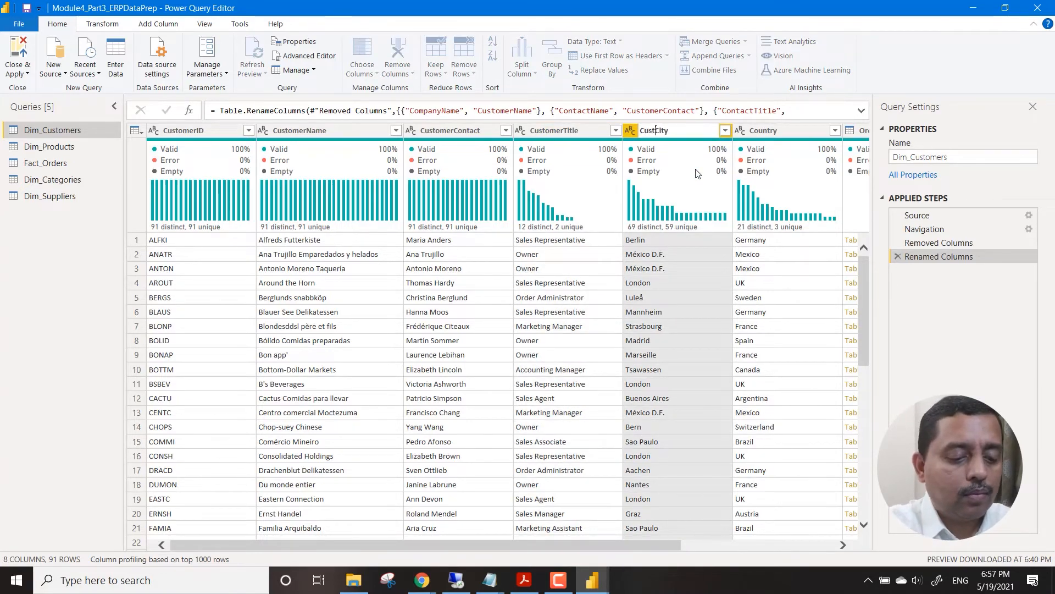
pyautogui.press('Return')
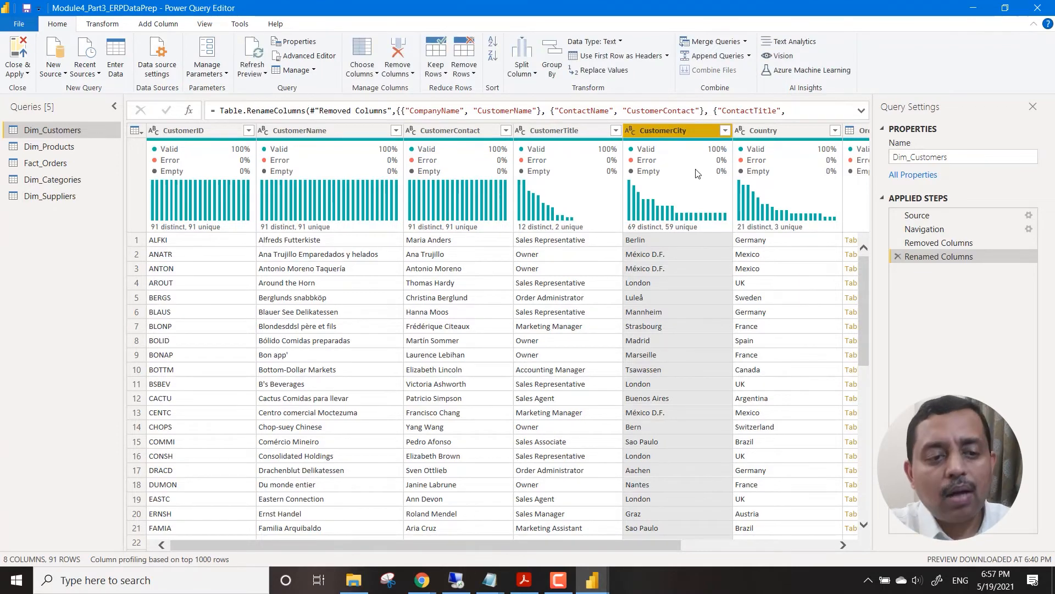
# Rename the Country column of the Dim_Customers query to CustomerCountry.
pyautogui.doubleClick(758, 130)
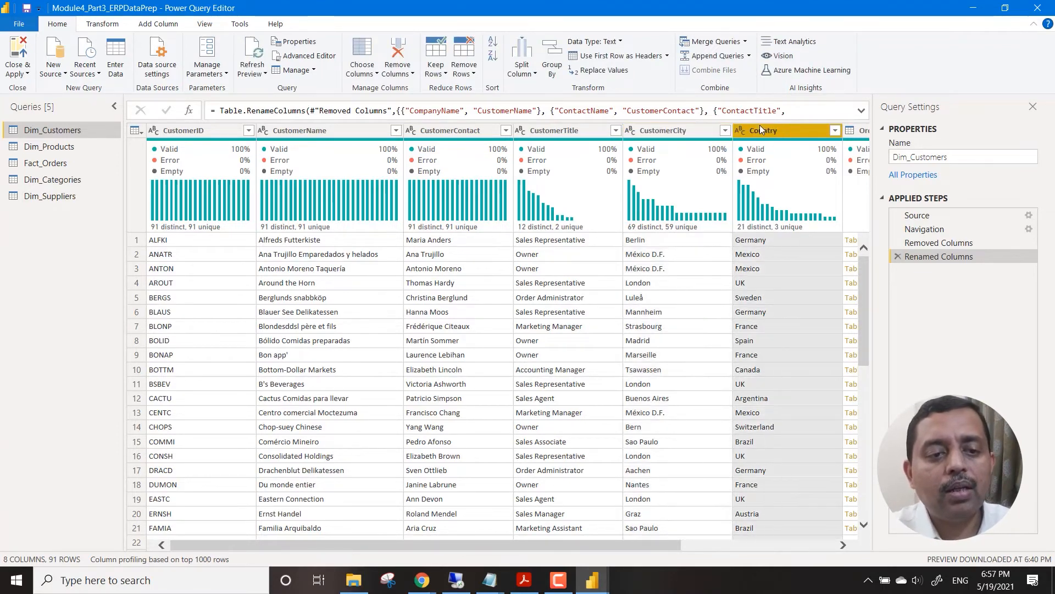
pyautogui.write('Customer')
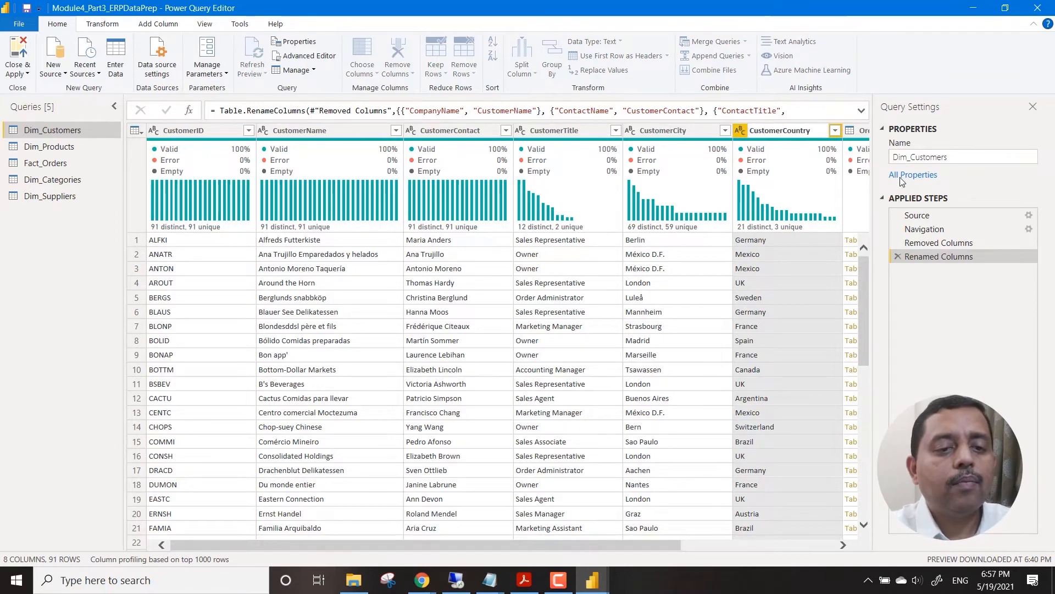
pyautogui.press('Return')
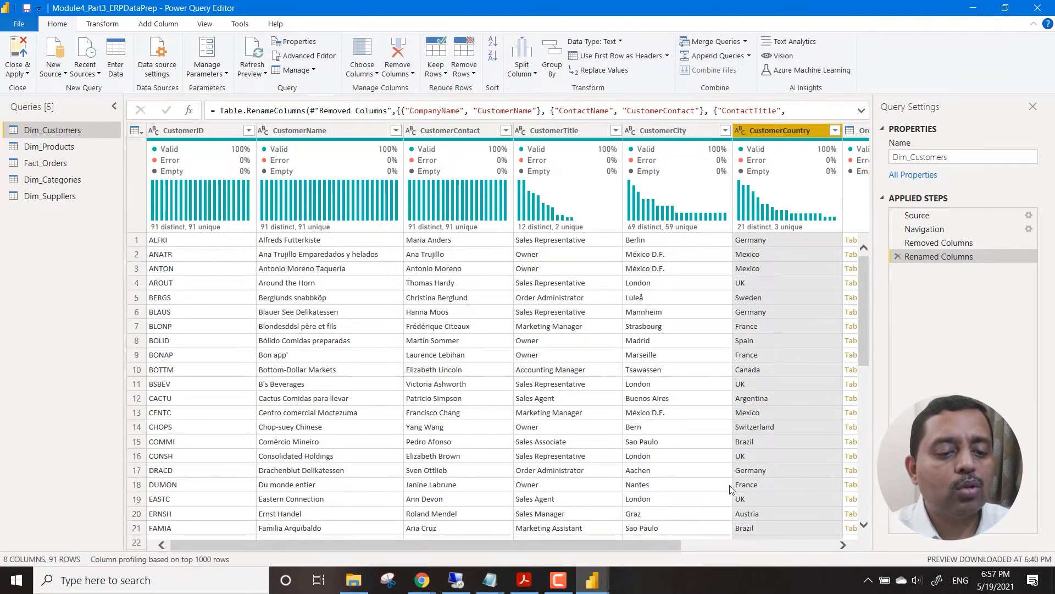
pyautogui.moveTo(667, 544); pyautogui.dragTo(621, 557)
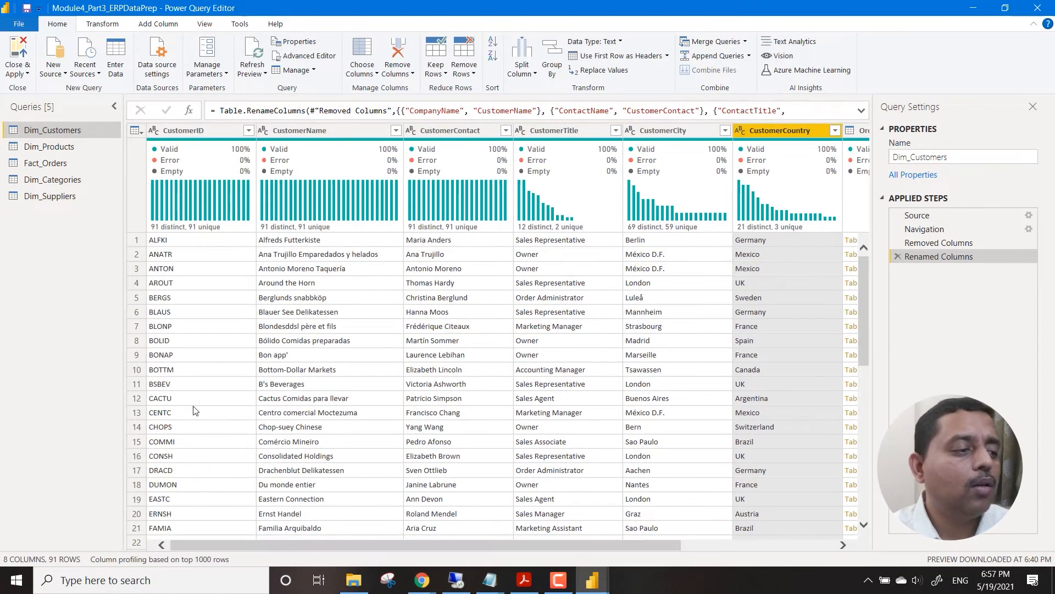
# Check the columns of the Fact_Orders query, then close the query editor and apply all changes to the model.
pyautogui.click(90, 166)
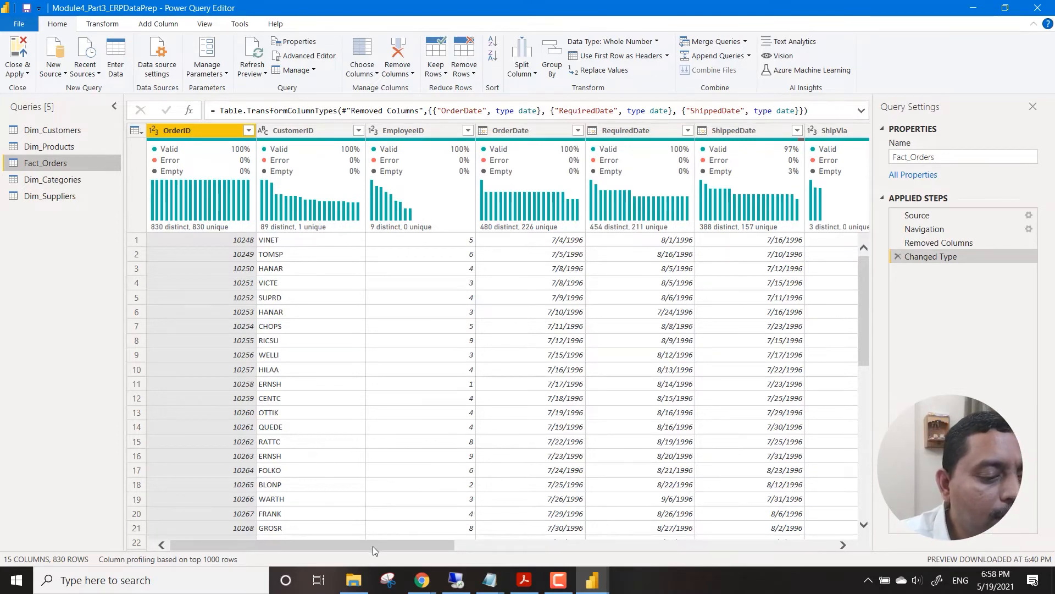
pyautogui.moveTo(373, 546); pyautogui.dragTo(770, 559)
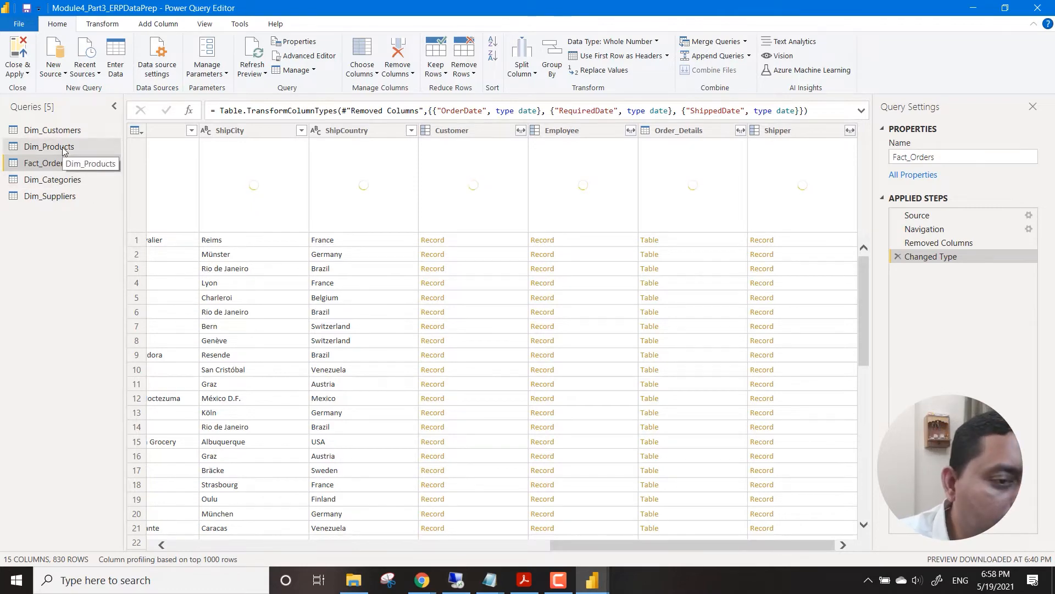
pyautogui.click(21, 71)
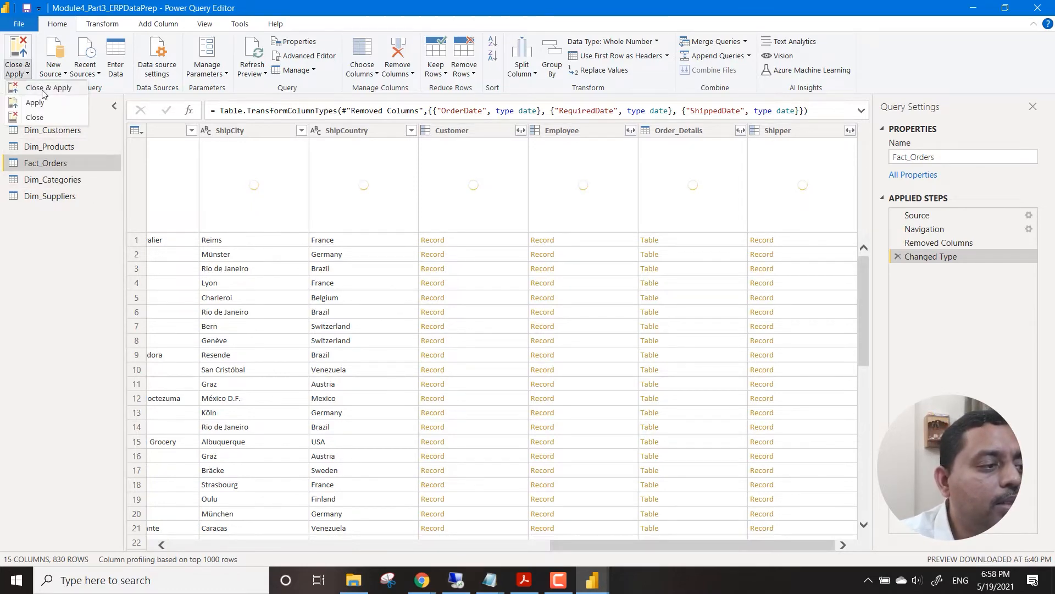
pyautogui.click(42, 90)
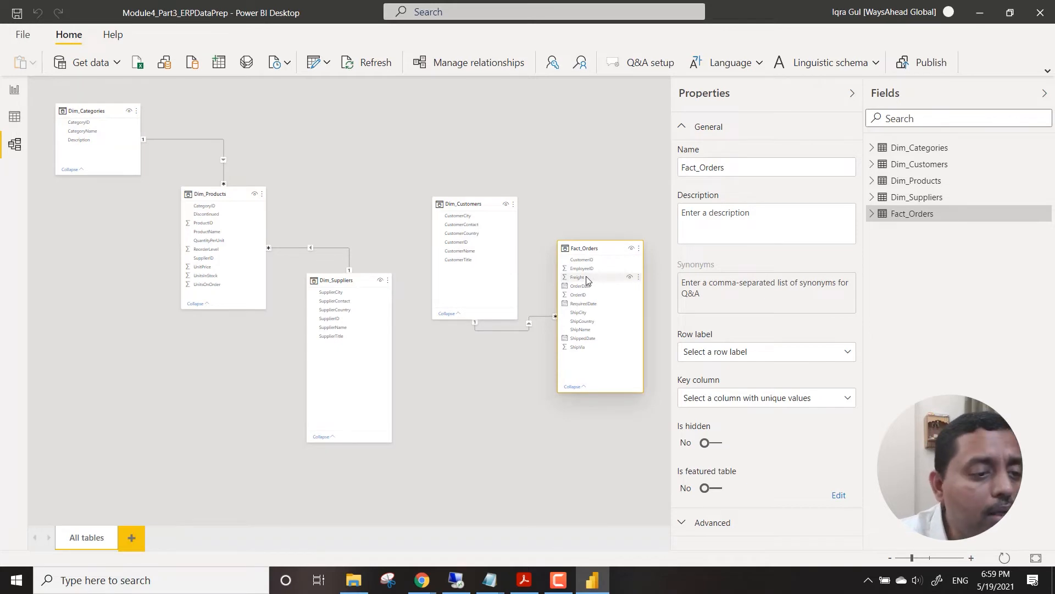
# Rearrange the model diagram so that Fact_Orders sits between Dim_Products and Dim_Customers.
pyautogui.moveTo(479, 203); pyautogui.dragTo(574, 108)
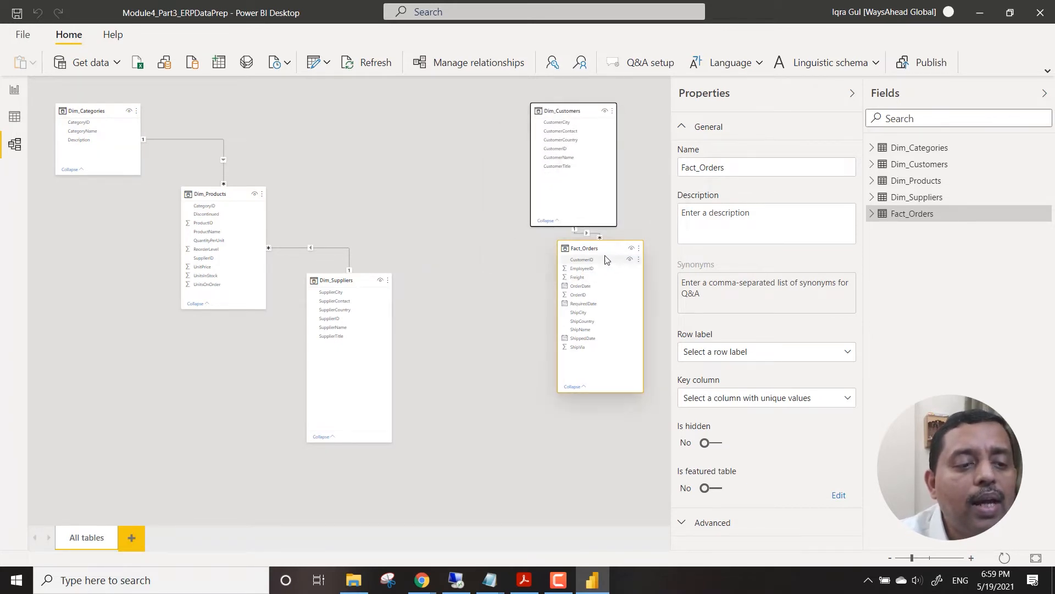
pyautogui.moveTo(607, 259); pyautogui.dragTo(448, 140)
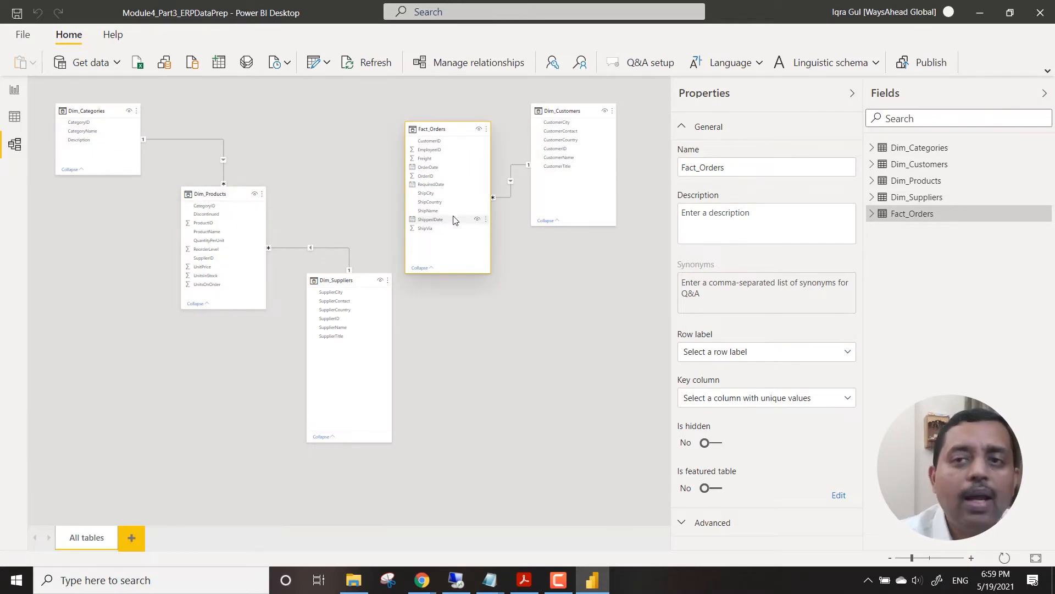
# Reopen the Power Query Editor and bring up the Order_Details column of the Fact_Orders query.
pyautogui.click(326, 63)
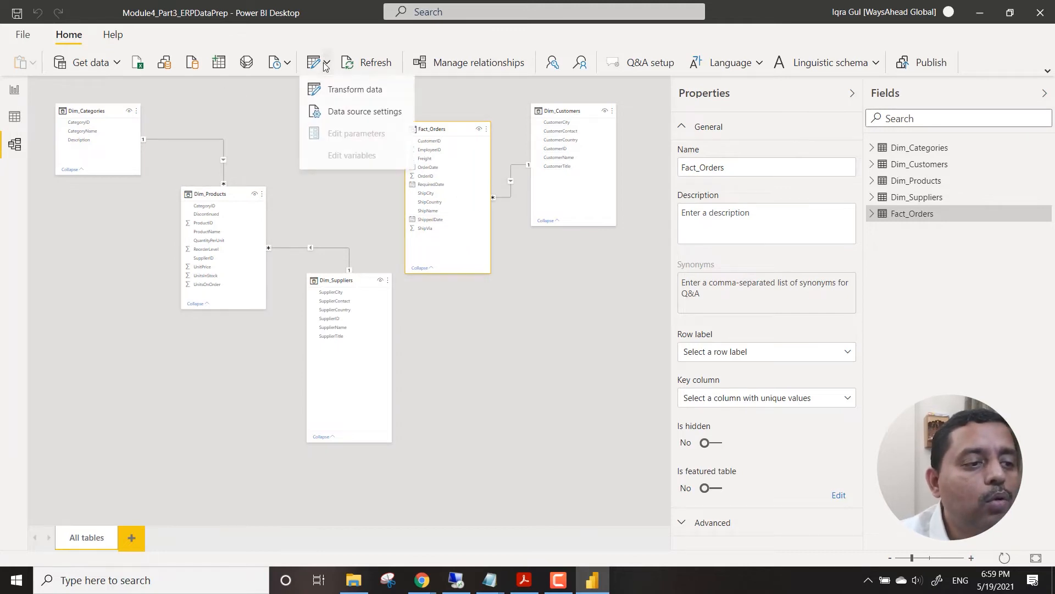
pyautogui.click(339, 88)
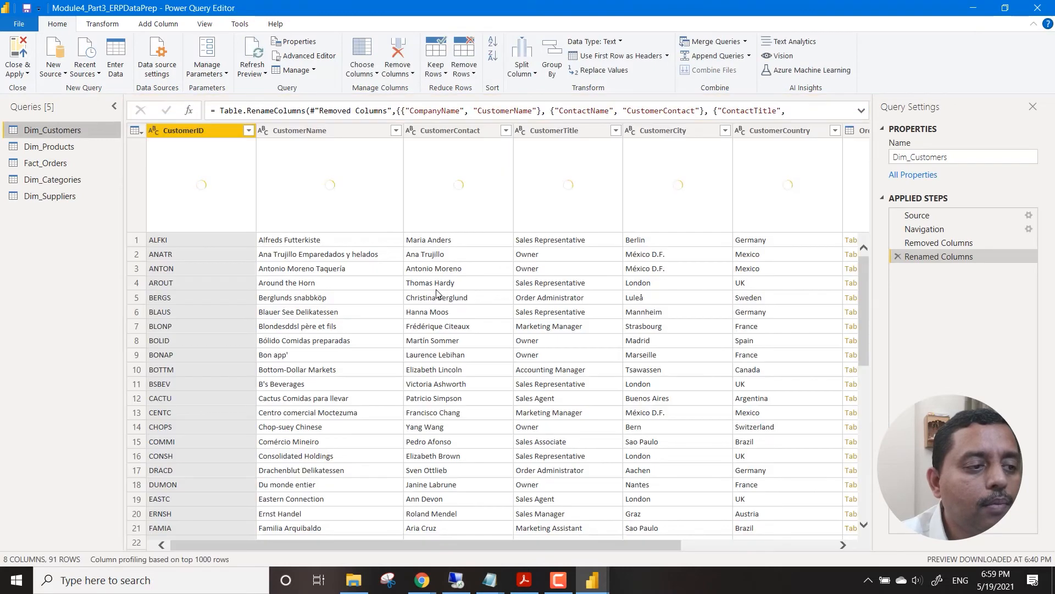
pyautogui.click(54, 179)
pyautogui.click(46, 162)
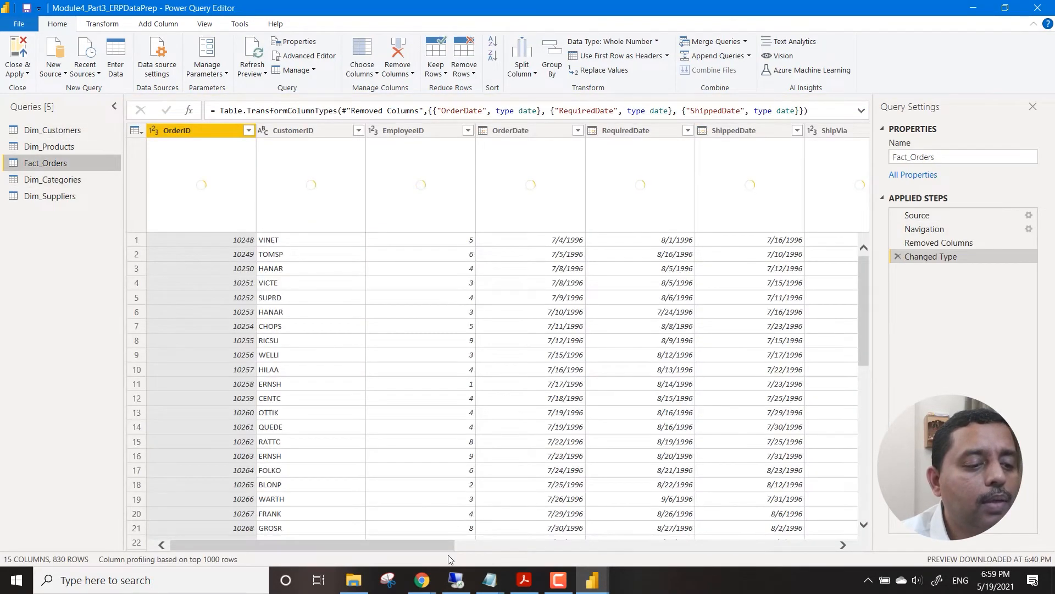
pyautogui.click(441, 540)
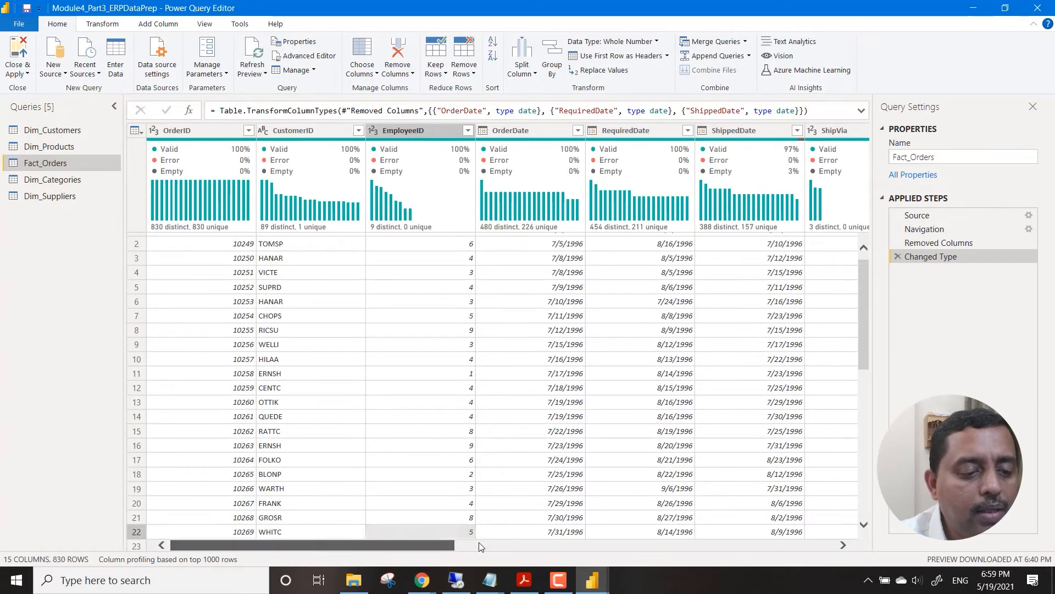
pyautogui.moveTo(479, 542); pyautogui.dragTo(901, 538)
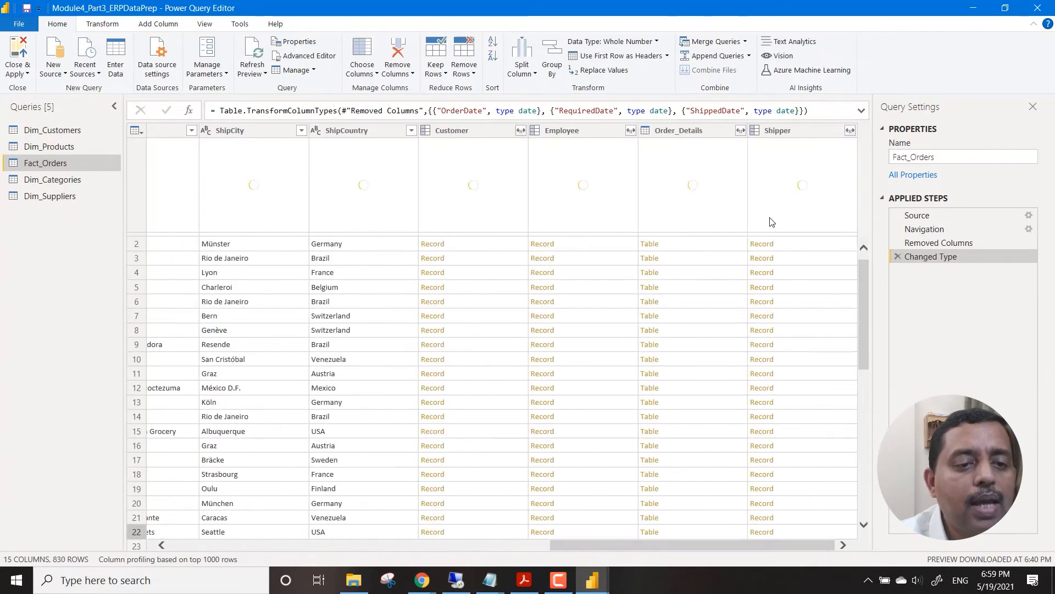
# Expand Order_Details in Fact_Orders to only ProductID, using the original column name as prefix, and close and apply the changes.
pyautogui.click(741, 131)
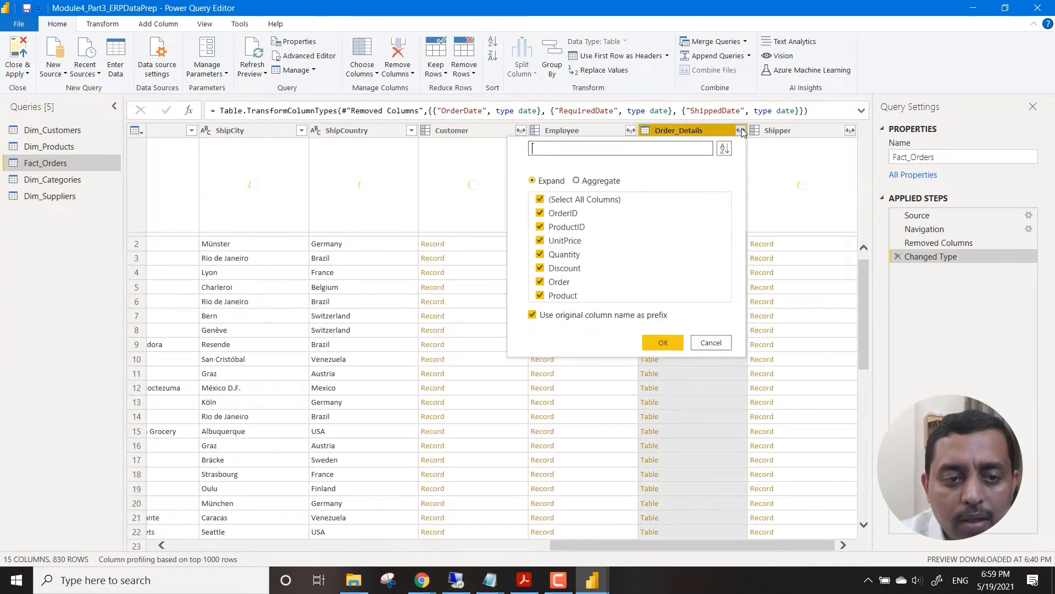
pyautogui.click(540, 200)
pyautogui.click(541, 227)
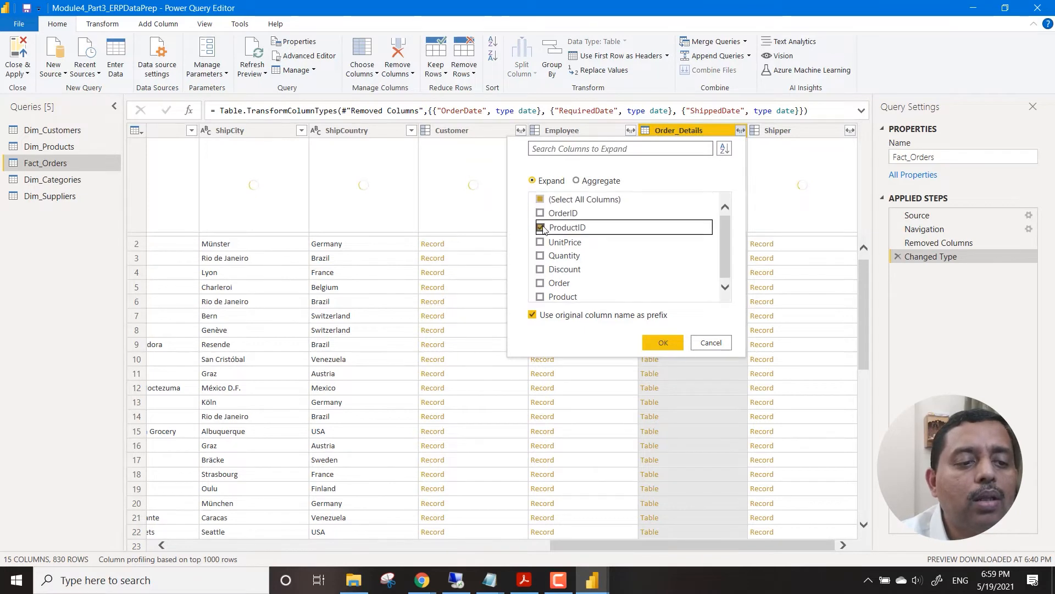
pyautogui.click(659, 341)
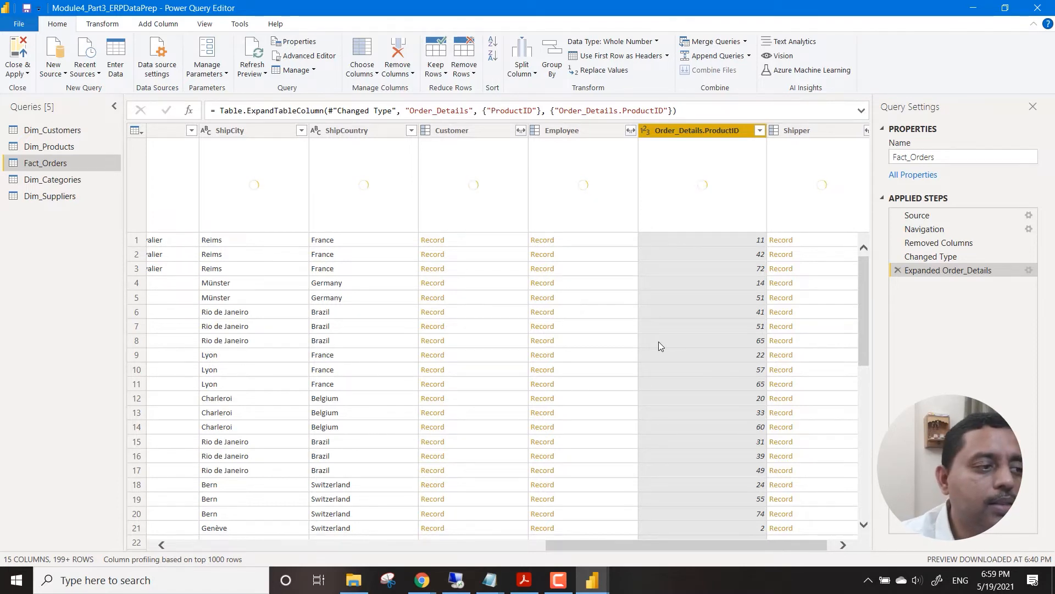
pyautogui.click(16, 74)
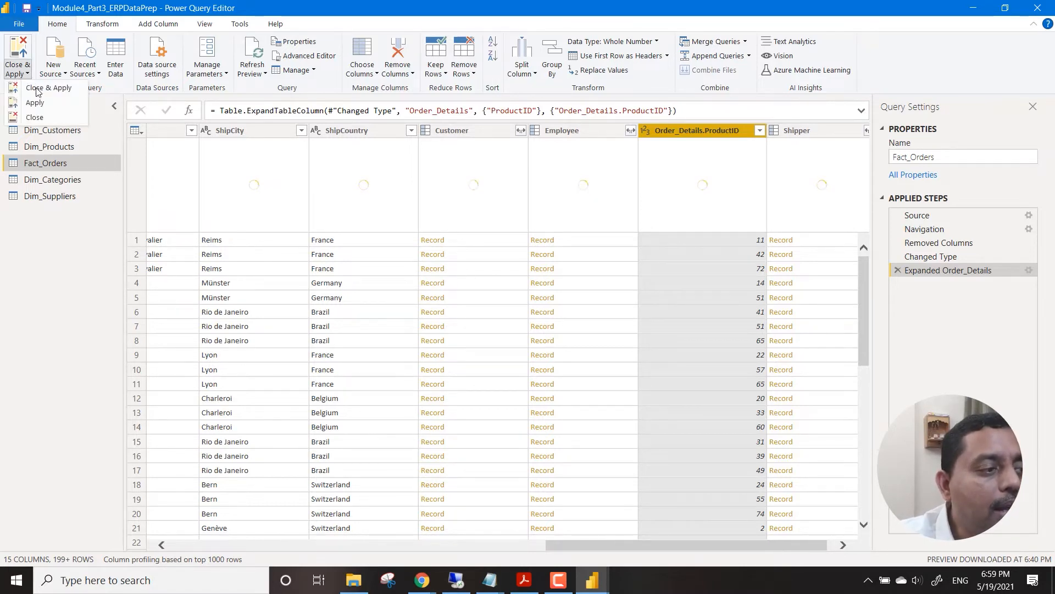
pyautogui.click(49, 88)
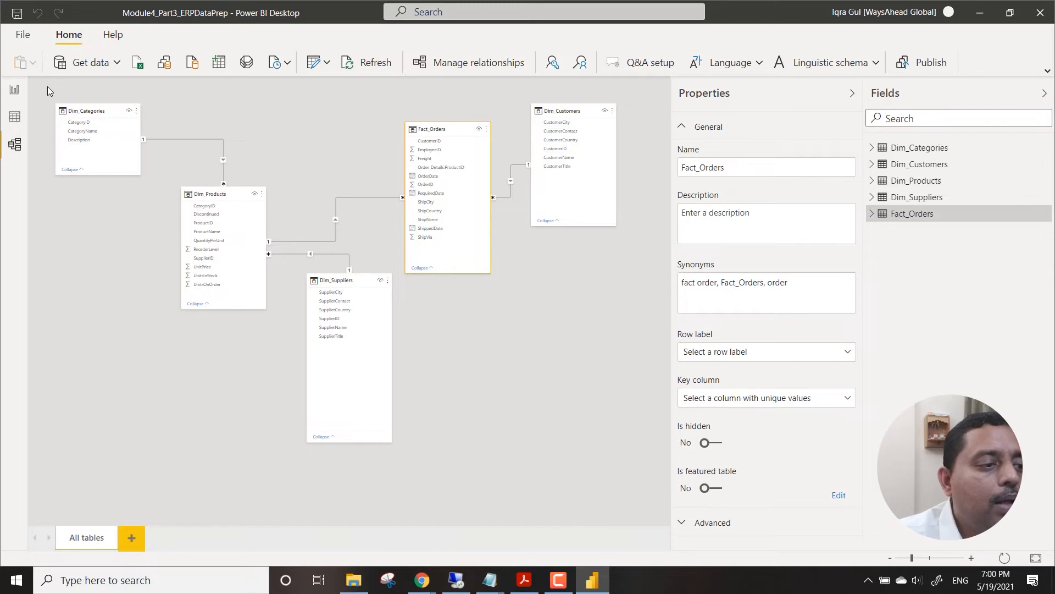
# Switch to the report view and add a table visual listing CategoryName from Dim_Categories on Page 1.
pyautogui.click(19, 94)
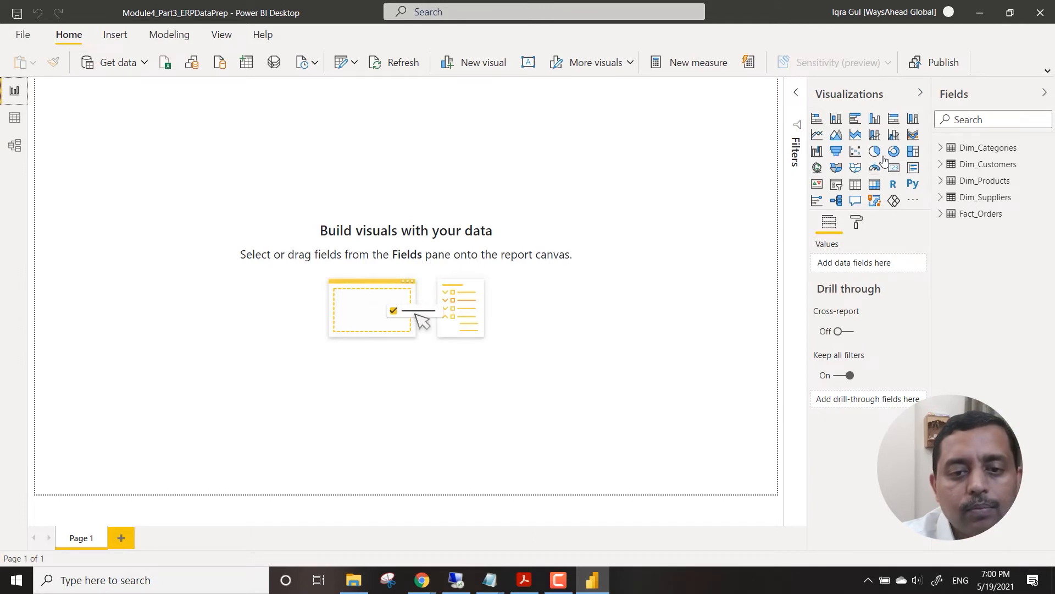
pyautogui.click(939, 149)
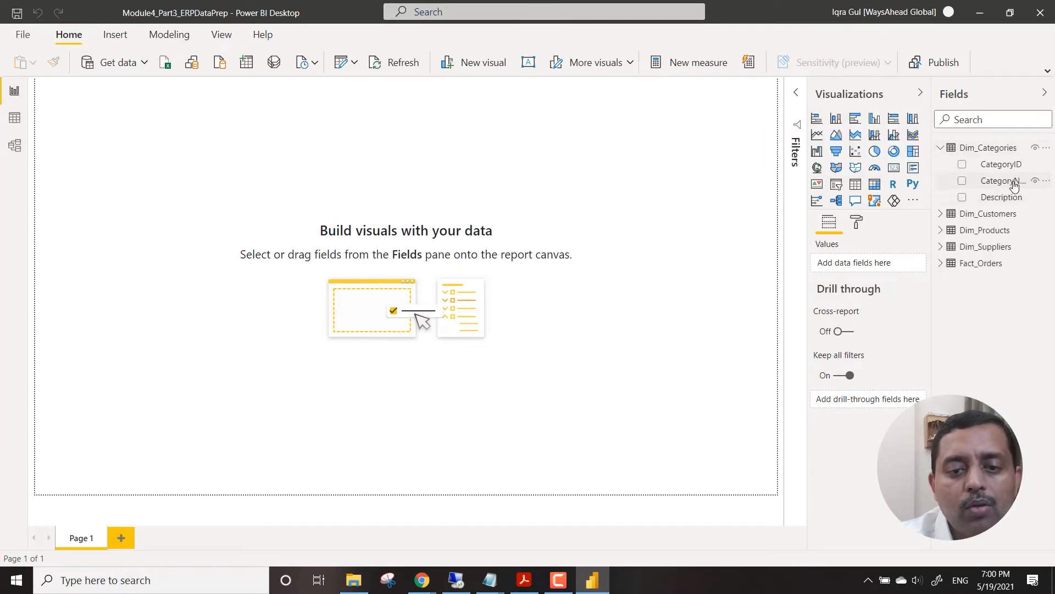
pyautogui.moveTo(1008, 181); pyautogui.dragTo(174, 216)
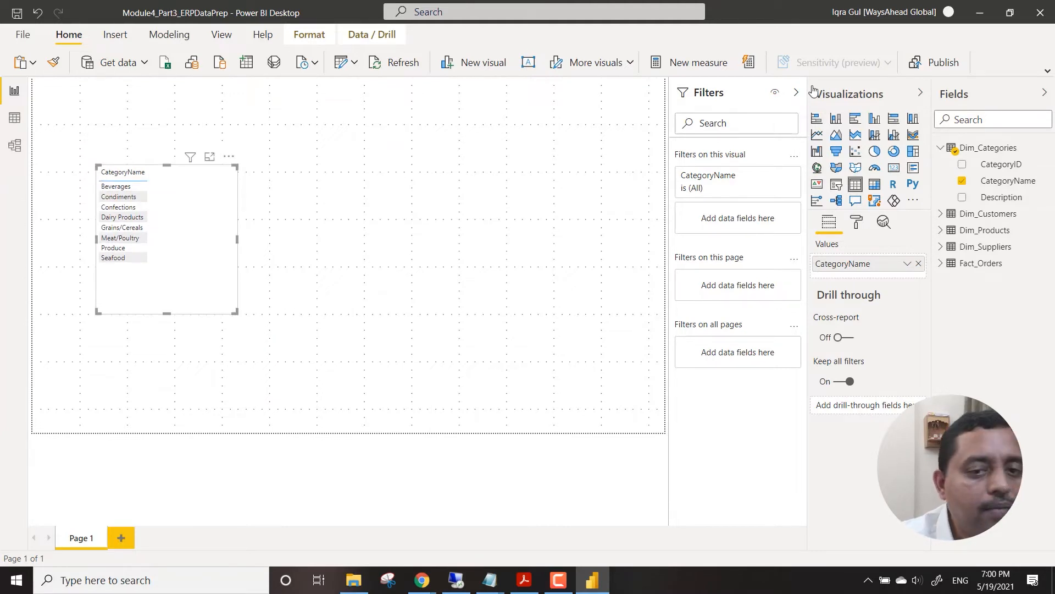
# Search the fields for "prod", add a separate table visual of ProductName beside the category table, and make it taller.
pyautogui.click(989, 121)
pyautogui.write('prod')
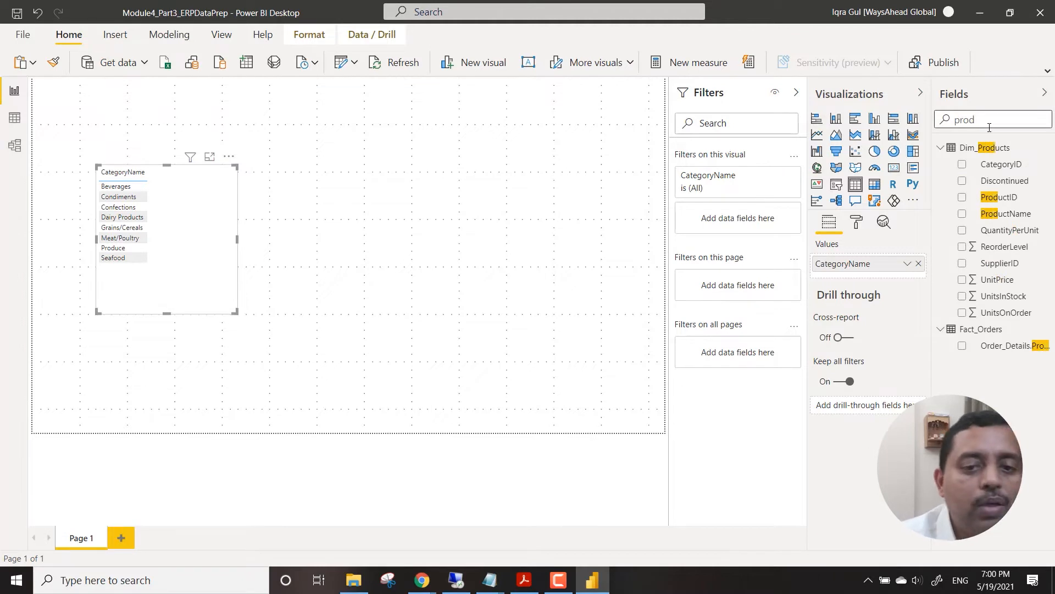
pyautogui.moveTo(1011, 213); pyautogui.dragTo(388, 115)
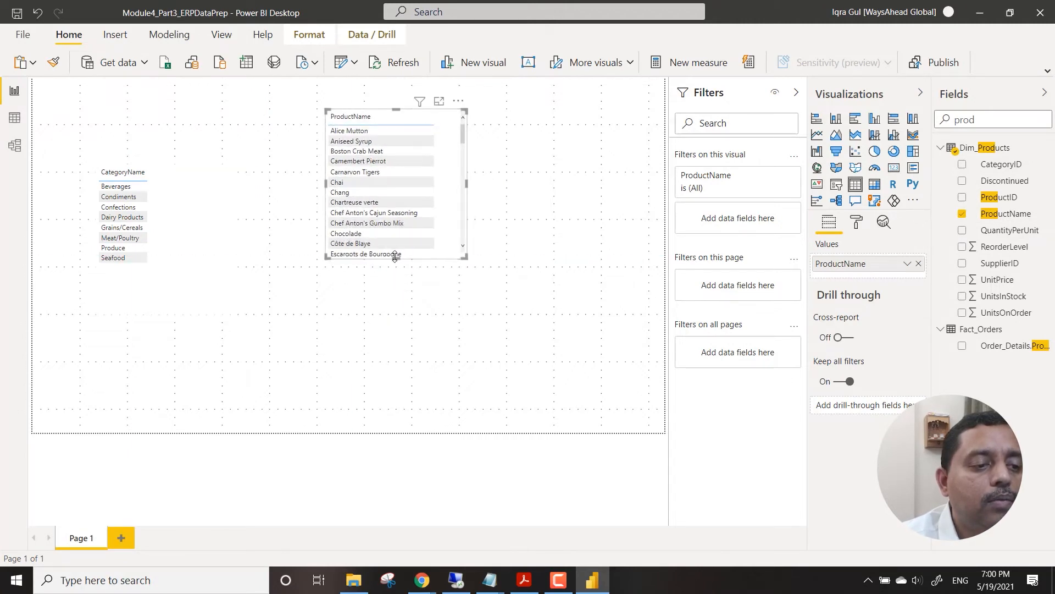
pyautogui.moveTo(395, 257); pyautogui.dragTo(416, 385)
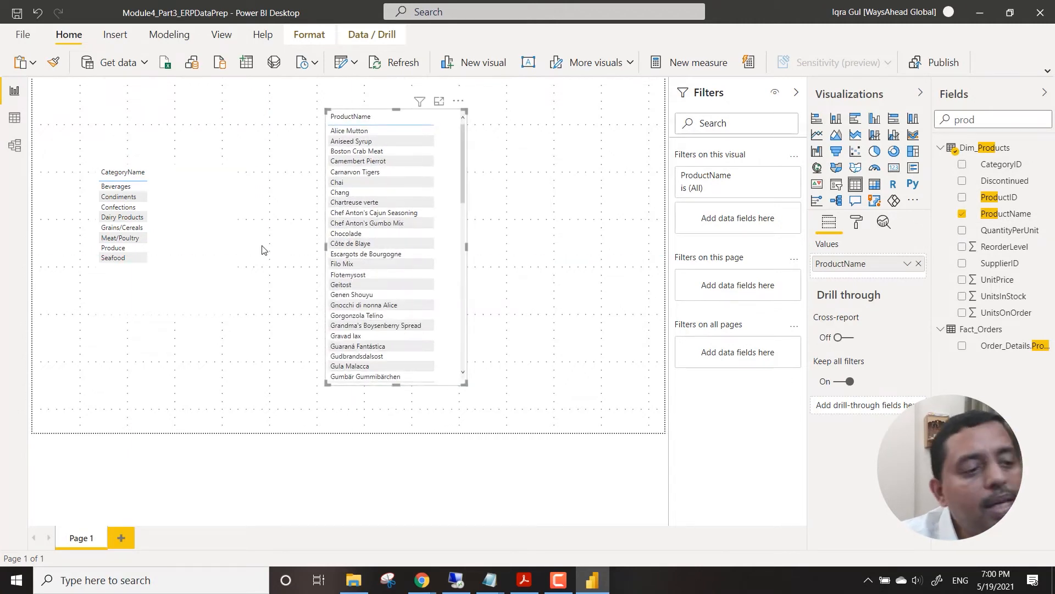
# Test the table relationship by filtering the product list by Beverages, Dairy Products and Seafood in turn.
pyautogui.click(112, 188)
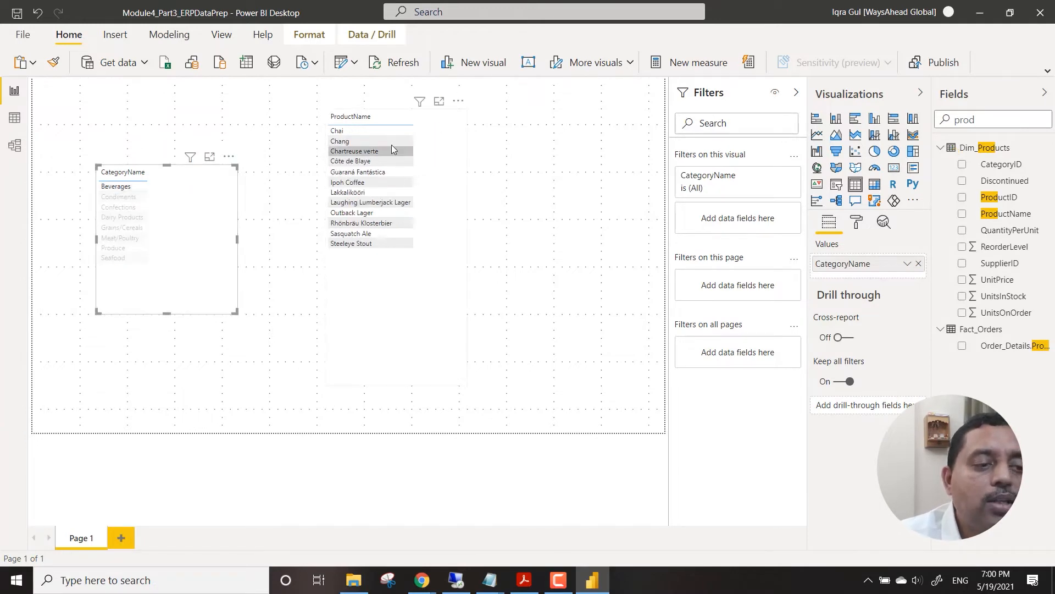
pyautogui.click(125, 218)
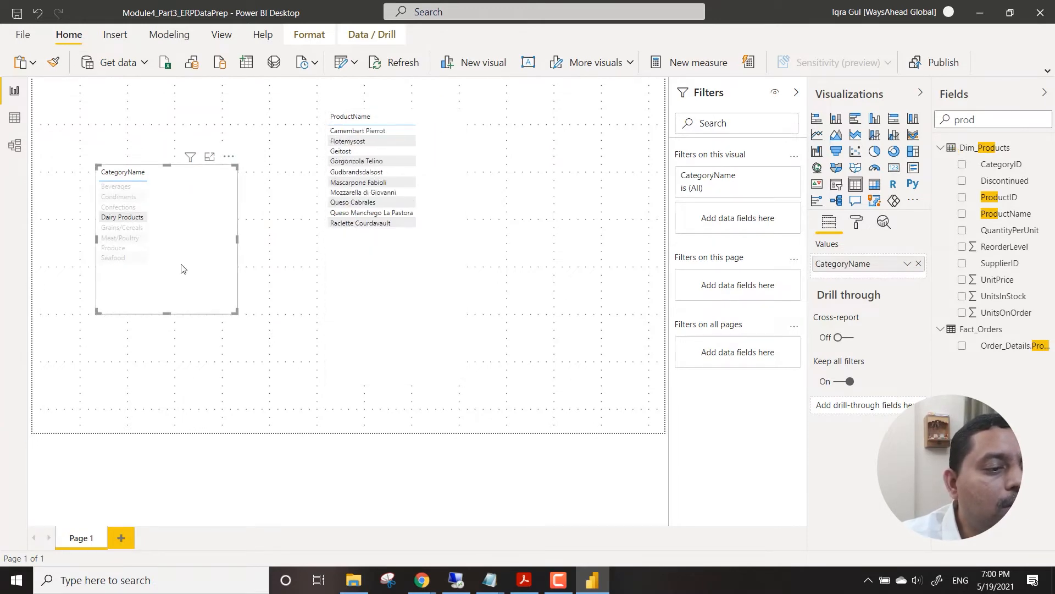
pyautogui.click(123, 256)
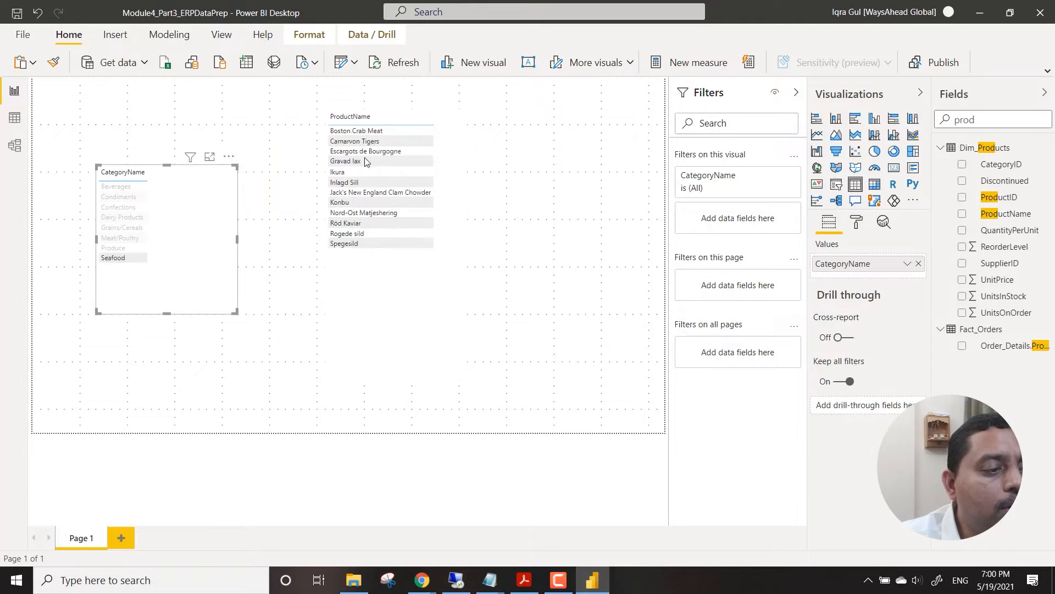
# Clear the Seafood filter and test filtering the category table by the product Chai, clearing that selection as well.
pyautogui.click(152, 254)
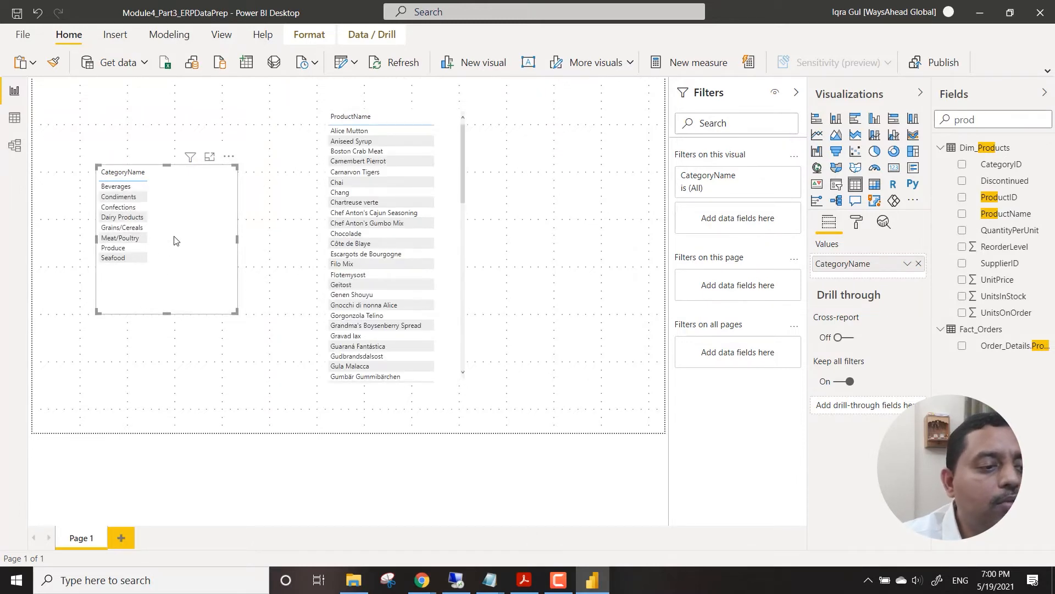
pyautogui.click(255, 246)
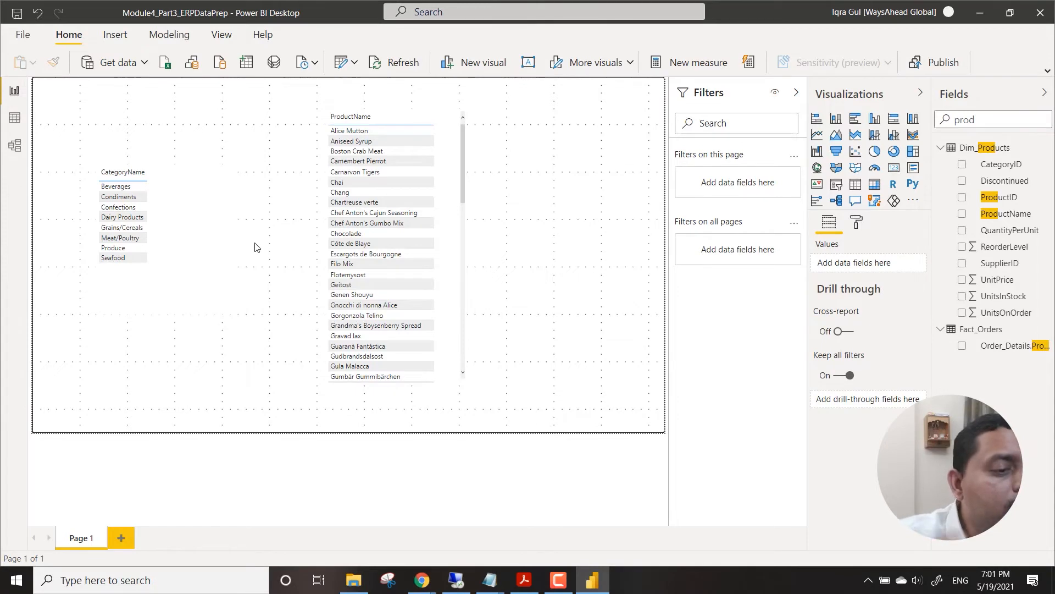
pyautogui.click(345, 186)
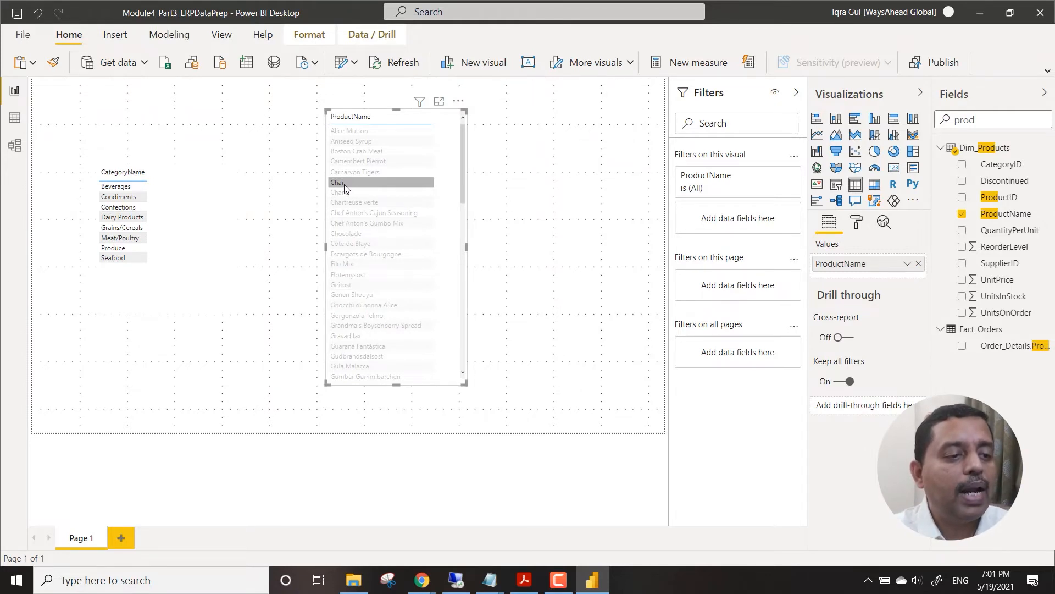
pyautogui.click(344, 185)
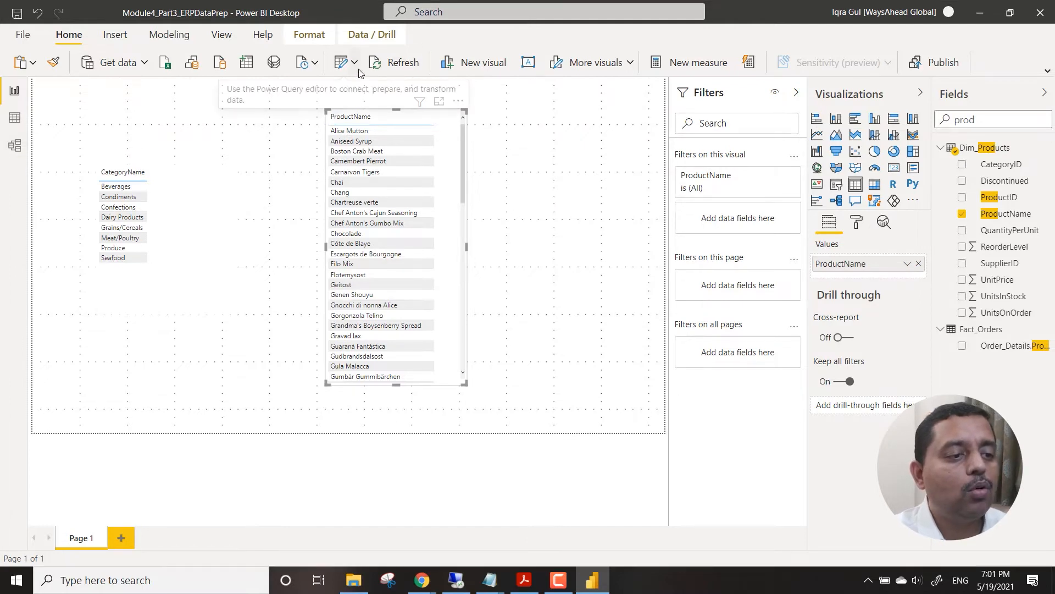
# In the model view, set the cross filter direction of the Dim_Products to Dim_Categories relationship to Both.
pyautogui.click(14, 144)
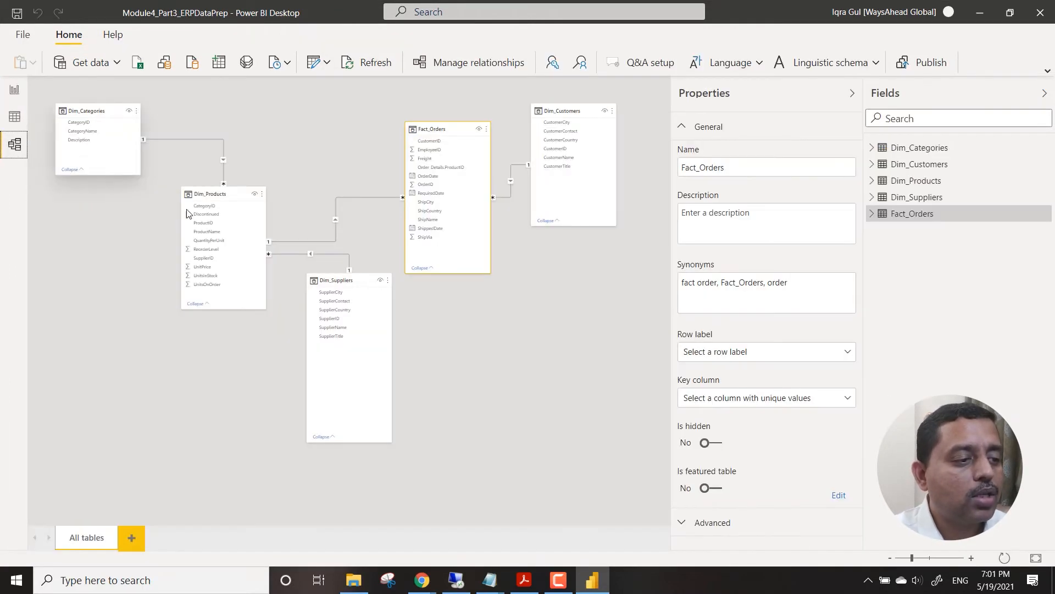
pyautogui.doubleClick(179, 139)
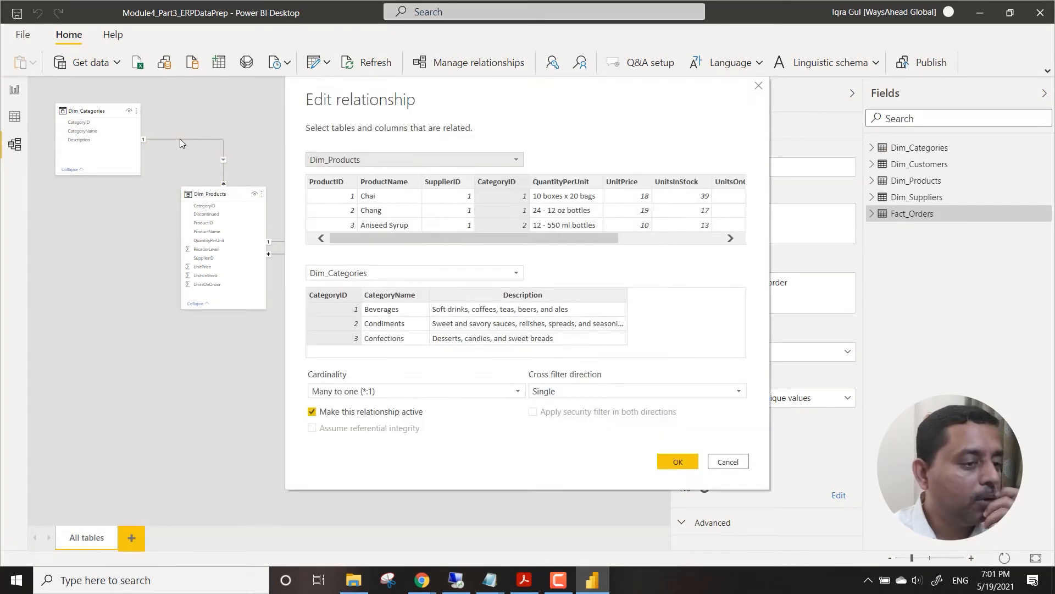
pyautogui.click(602, 389)
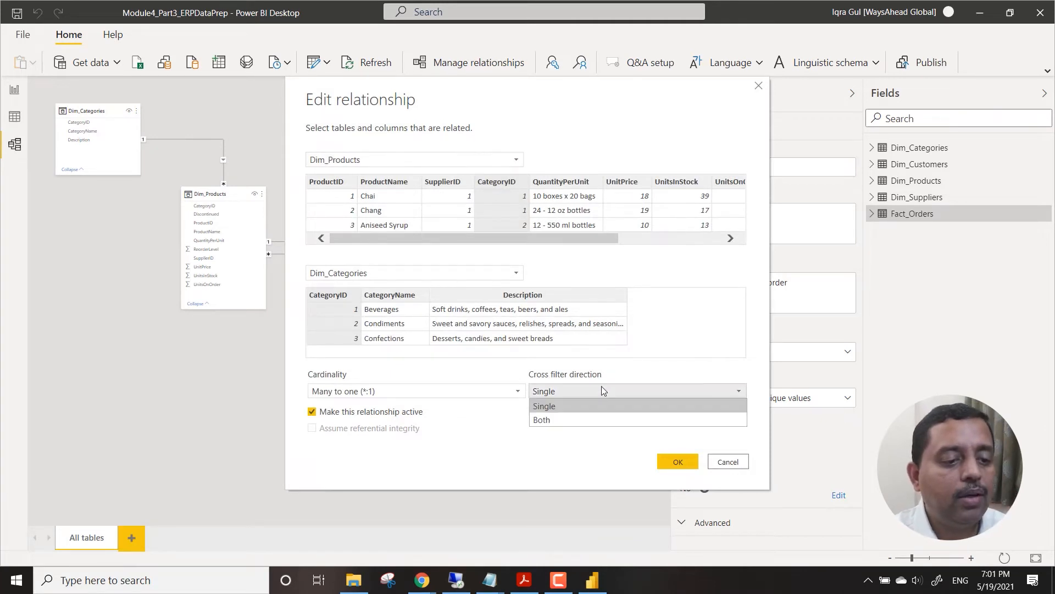
pyautogui.click(563, 421)
pyautogui.click(678, 463)
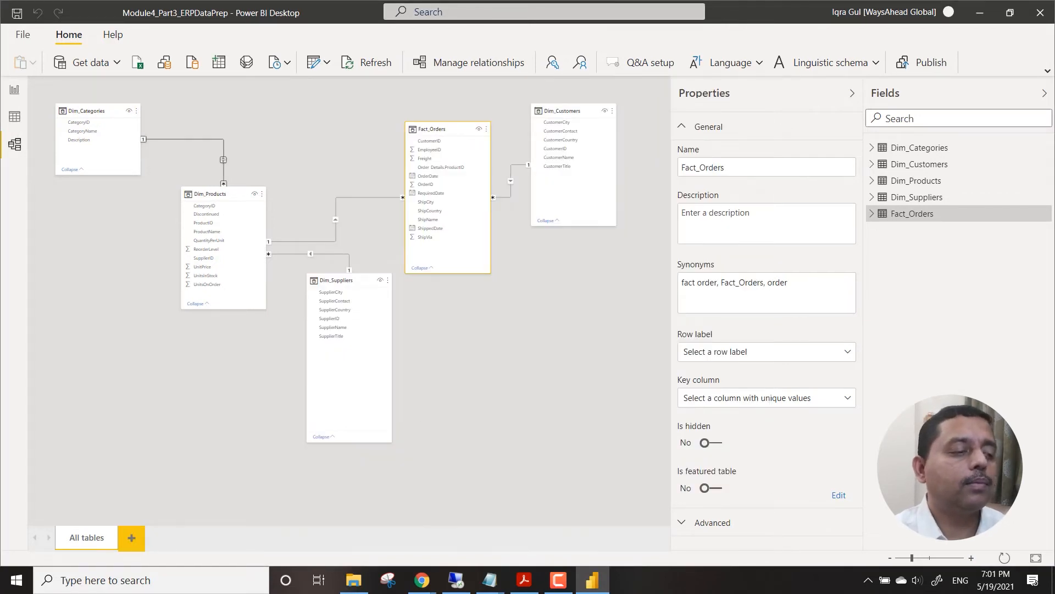
# Return to the report view and test filtering the product list by Dairy Products, clearing the selection again.
pyautogui.click(13, 92)
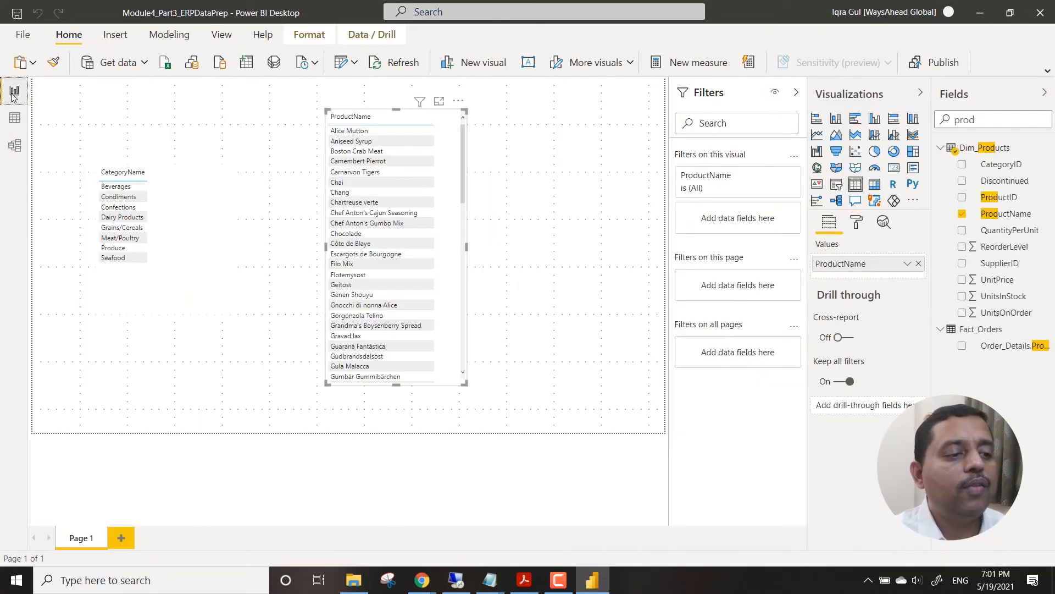
pyautogui.click(120, 218)
pyautogui.click(120, 218)
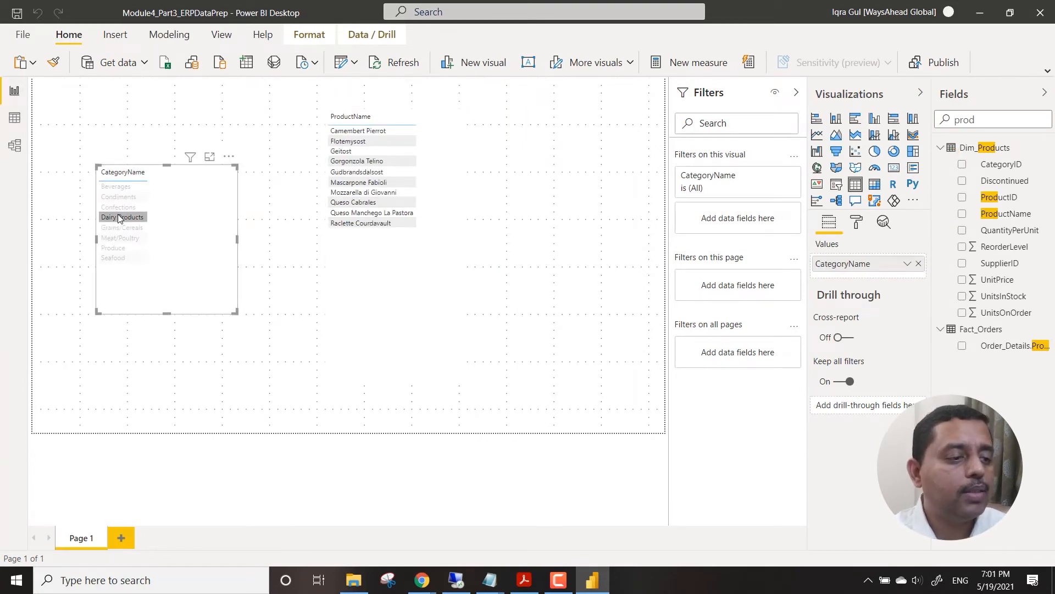
pyautogui.click(118, 218)
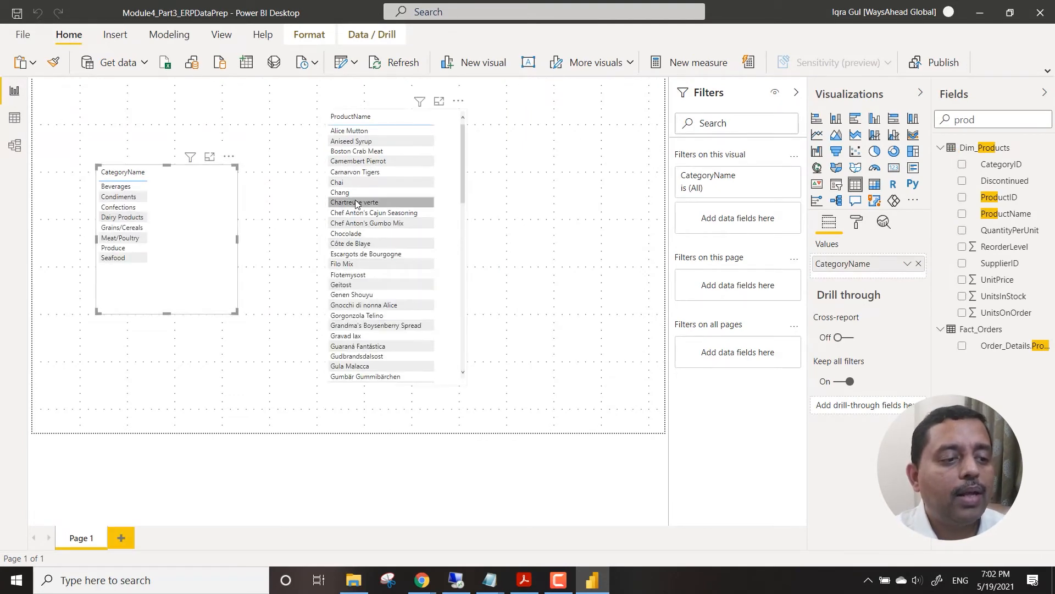
# Test filtering the category table by the products Chartreuse verte and Carnarvon Tigers in turn, and clear the selection.
pyautogui.click(356, 202)
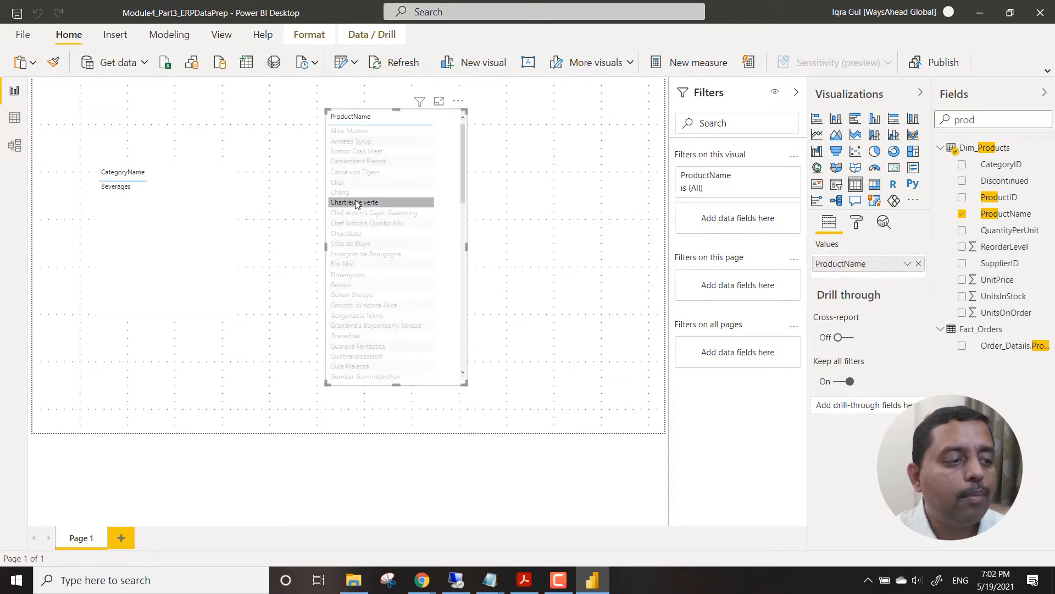
pyautogui.click(357, 203)
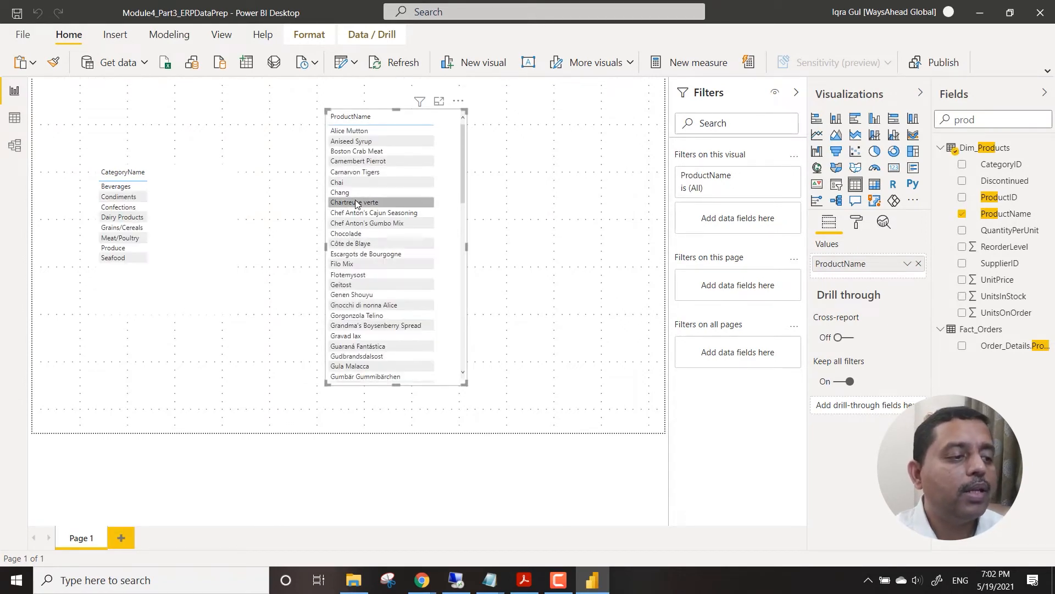
pyautogui.click(368, 172)
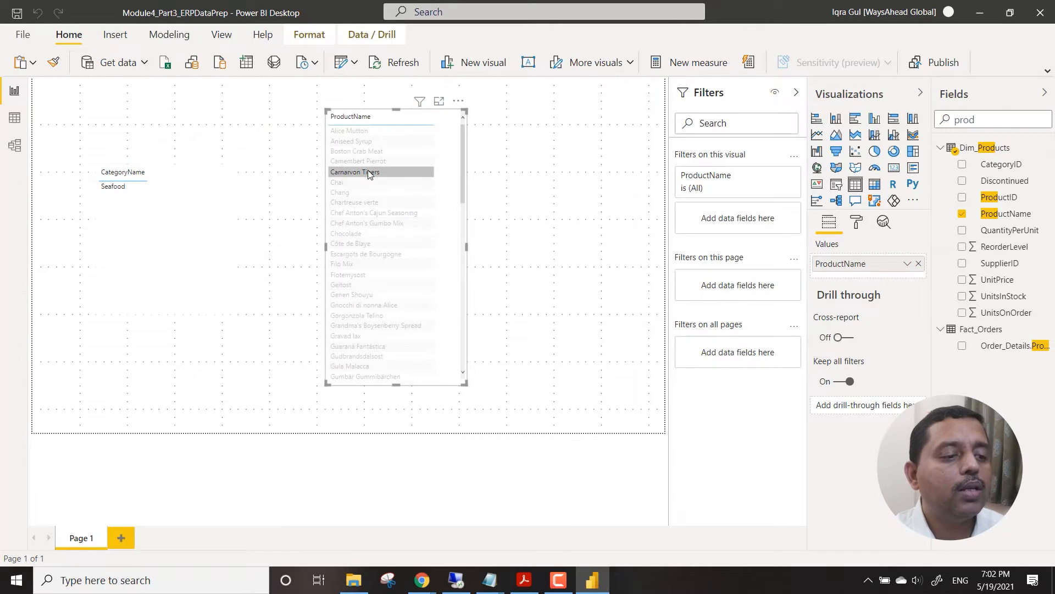
pyautogui.click(369, 174)
pyautogui.click(315, 293)
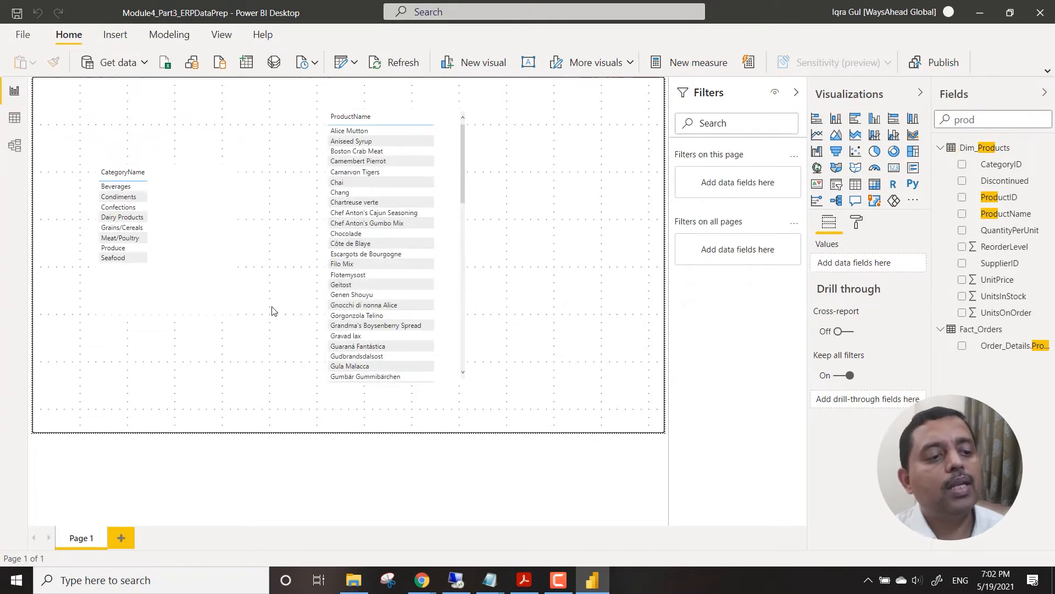
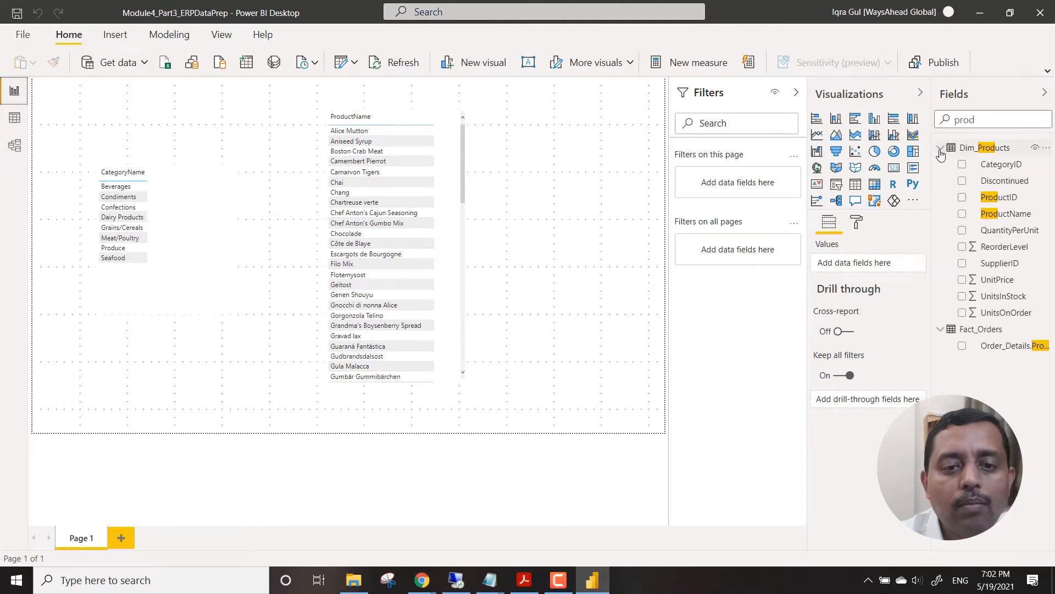
# Clear the field search for prod and collapse the Dim_Categories table in the field list.
pyautogui.click(982, 114)
pyautogui.doubleClick(983, 113)
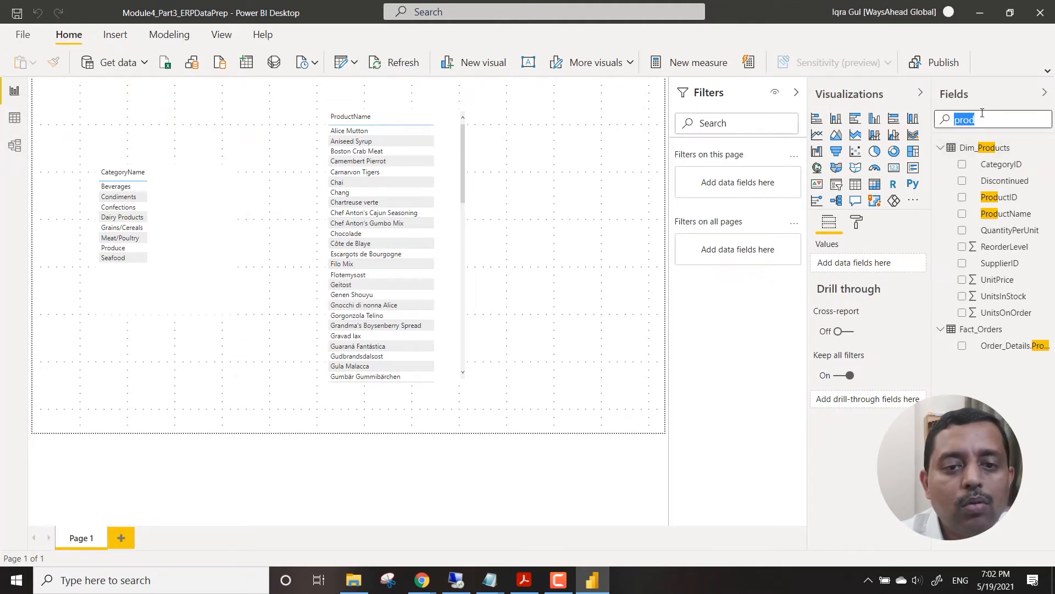
pyautogui.press('BackSpace')
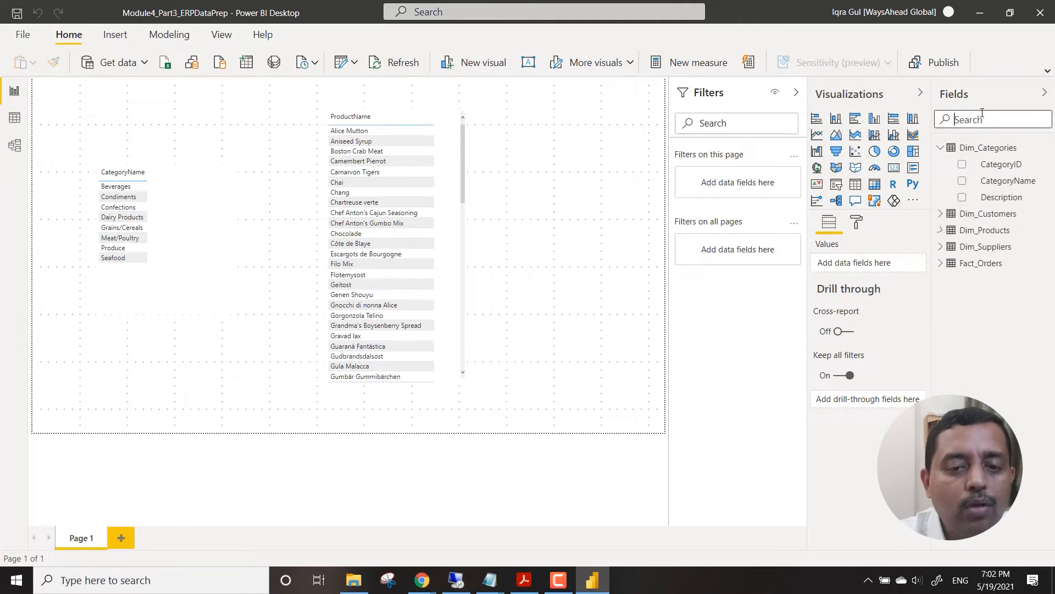
pyautogui.click(941, 147)
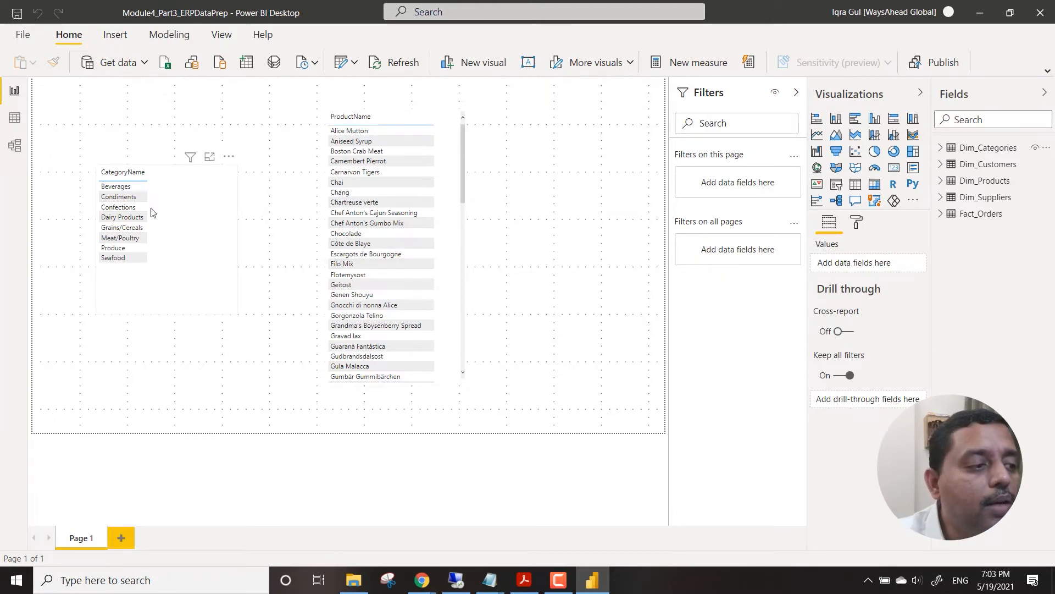
# In the model view, start a manually entered table and name it Dim_Mapping.
pyautogui.click(17, 146)
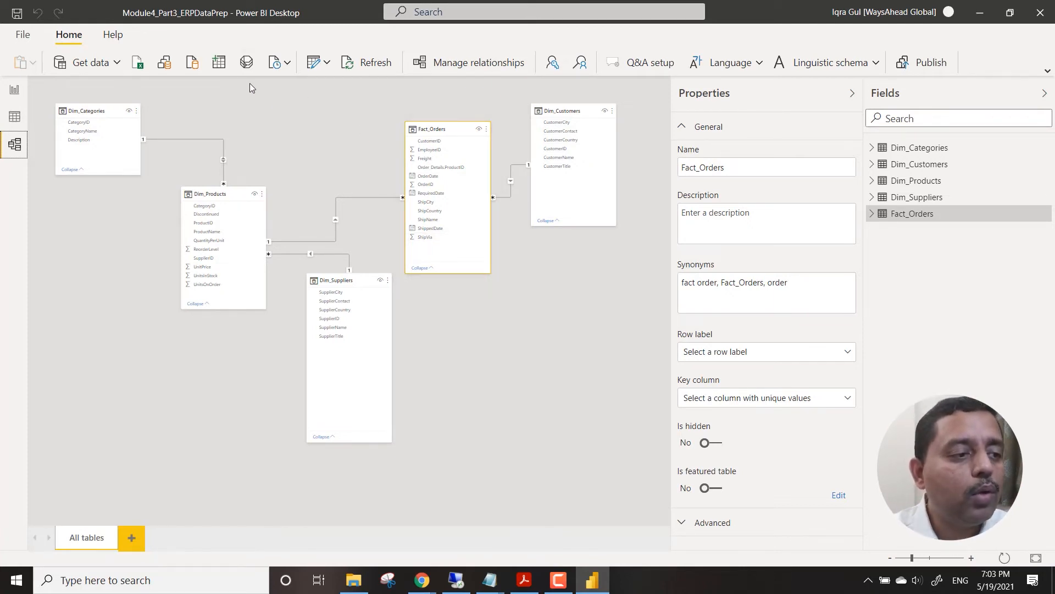
pyautogui.click(218, 62)
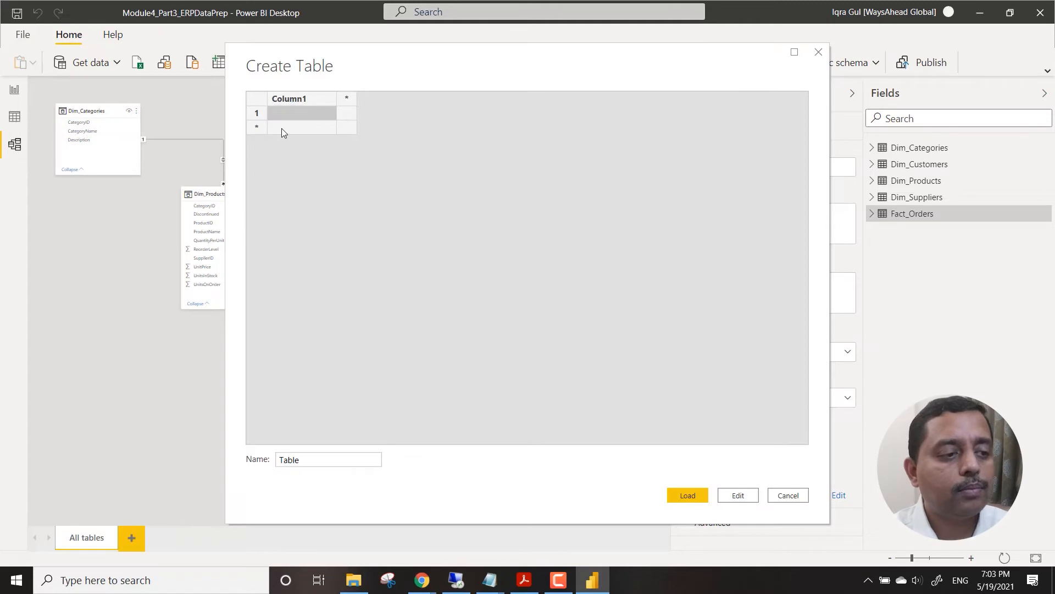
pyautogui.doubleClick(317, 455)
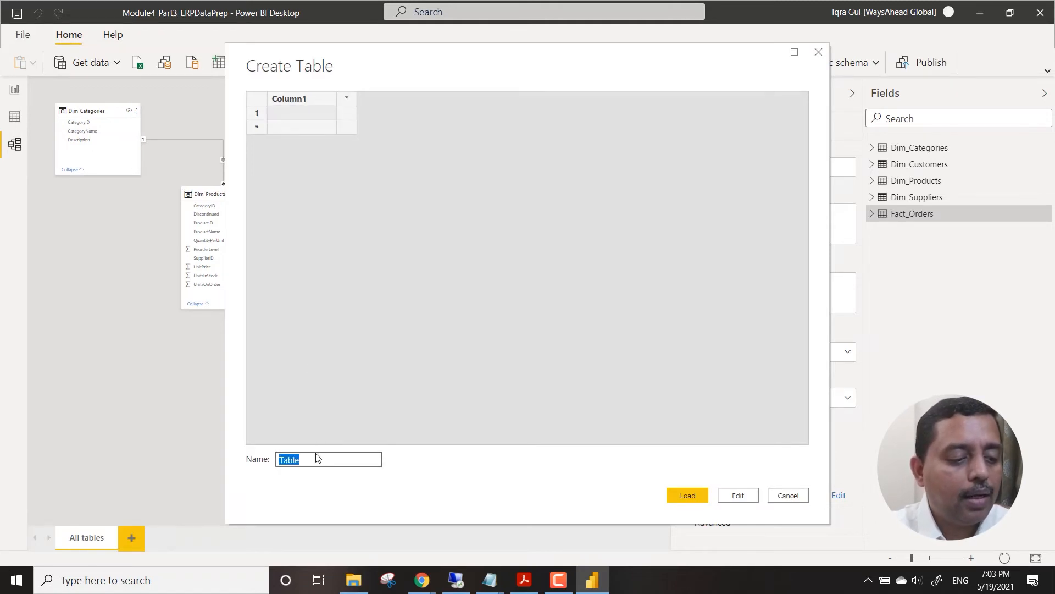
pyautogui.write('Dim')
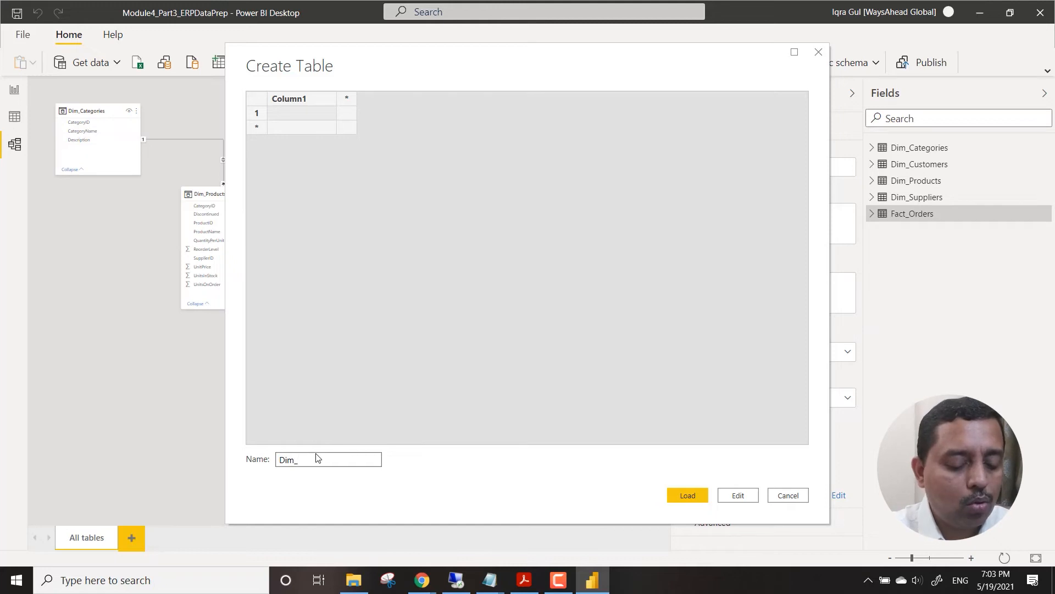
pyautogui.write('_Map')
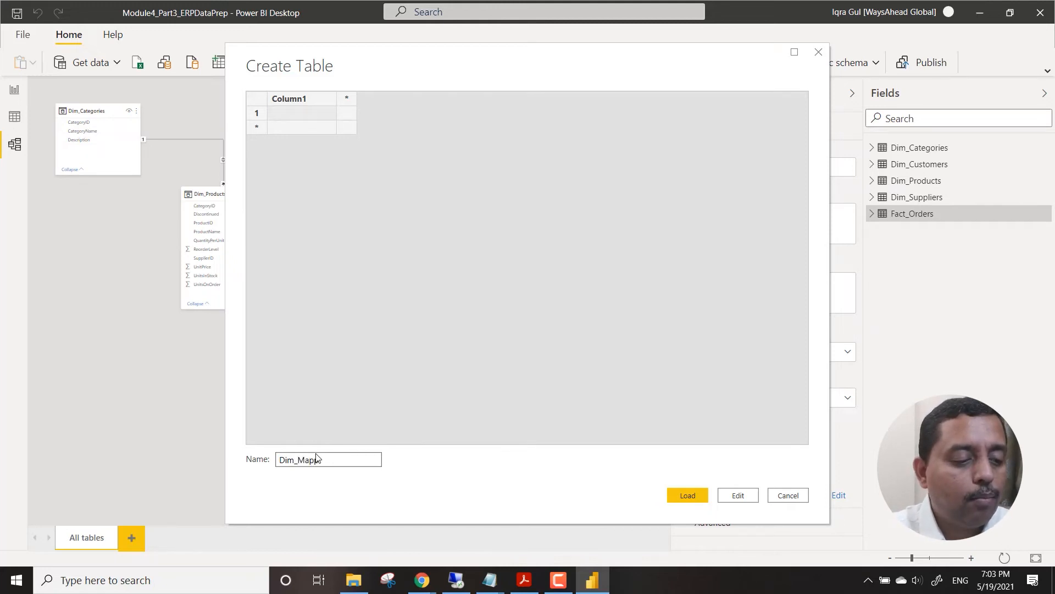
pyautogui.write('ping')
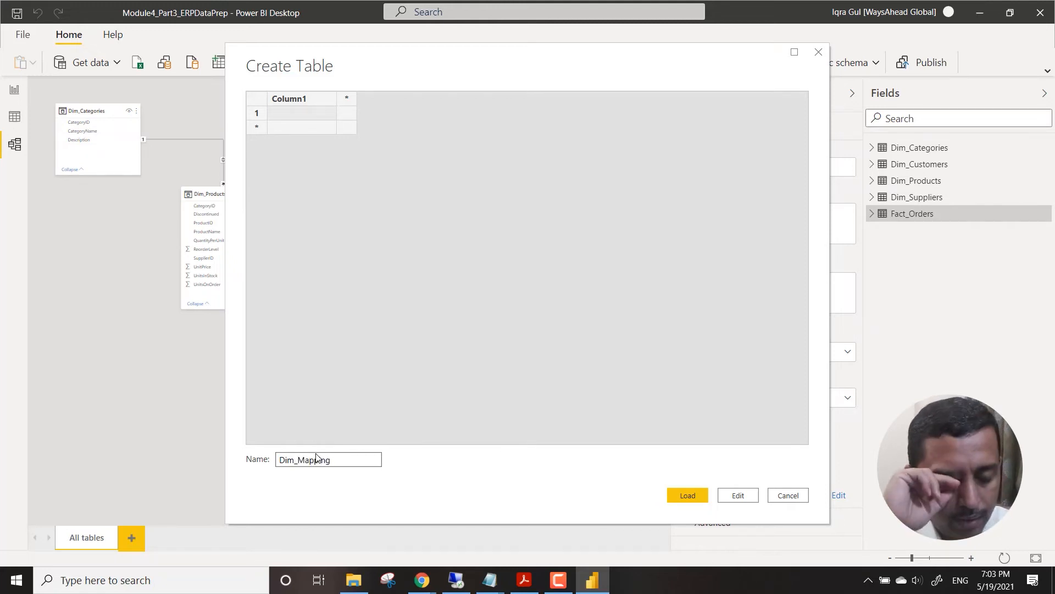
# Name the new table's two columns ShipVia and Mode.
pyautogui.click(276, 115)
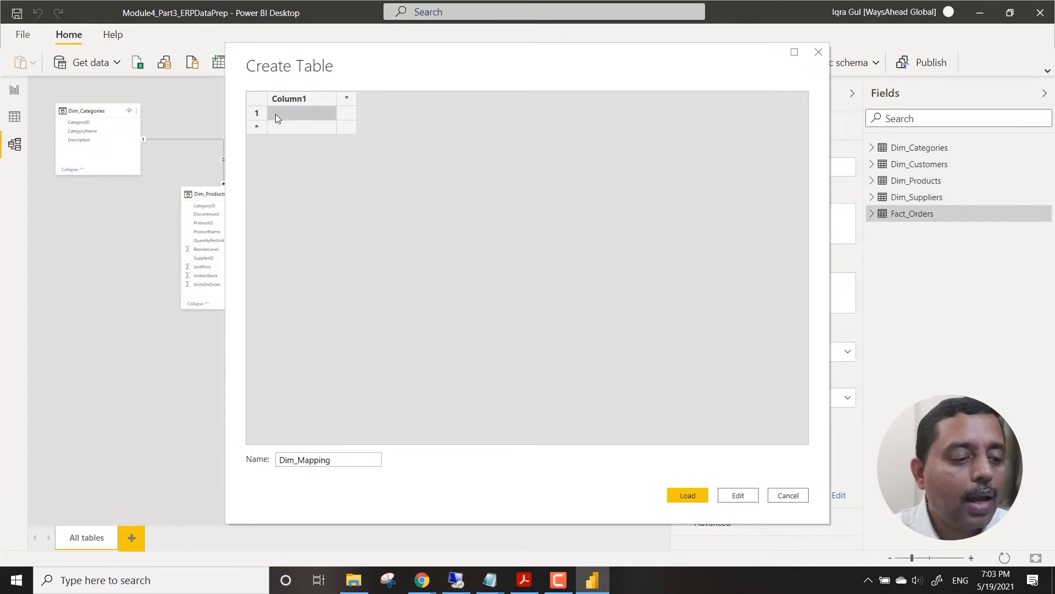
pyautogui.doubleClick(284, 100)
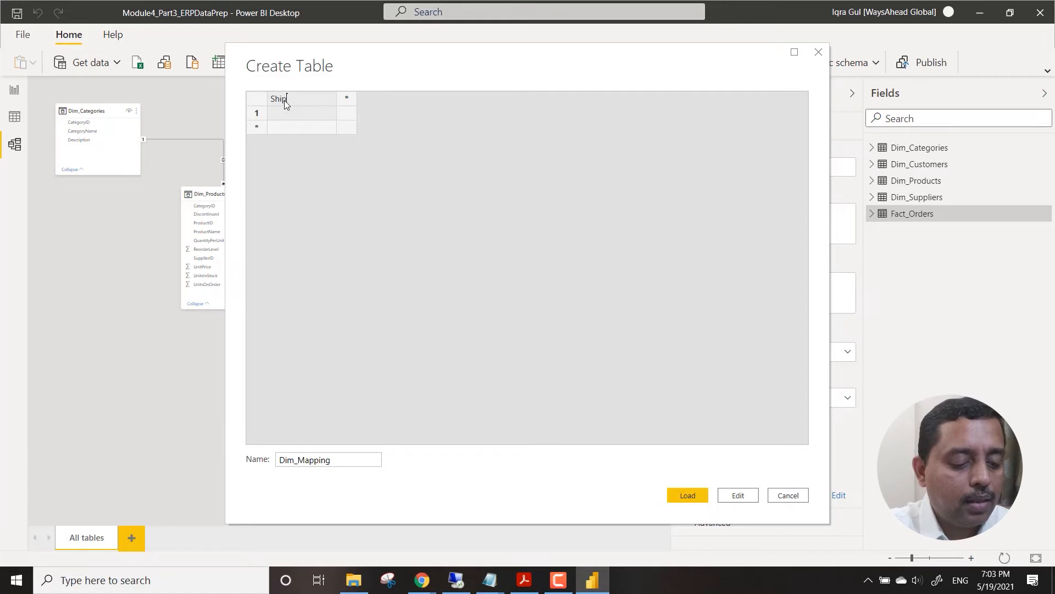
pyautogui.click(349, 97)
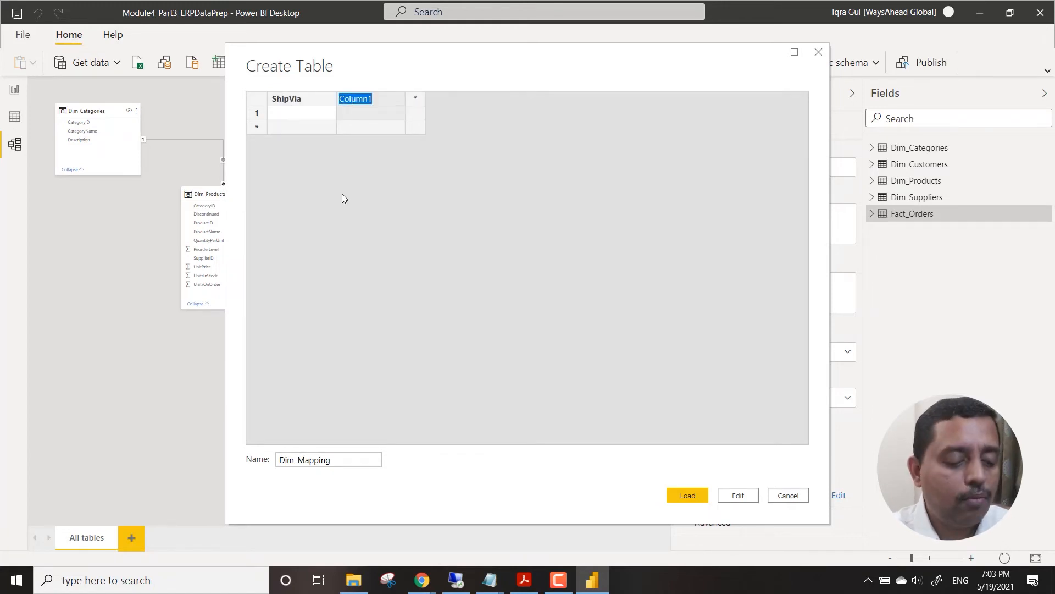
pyautogui.write('Mode')
pyautogui.press('Return')
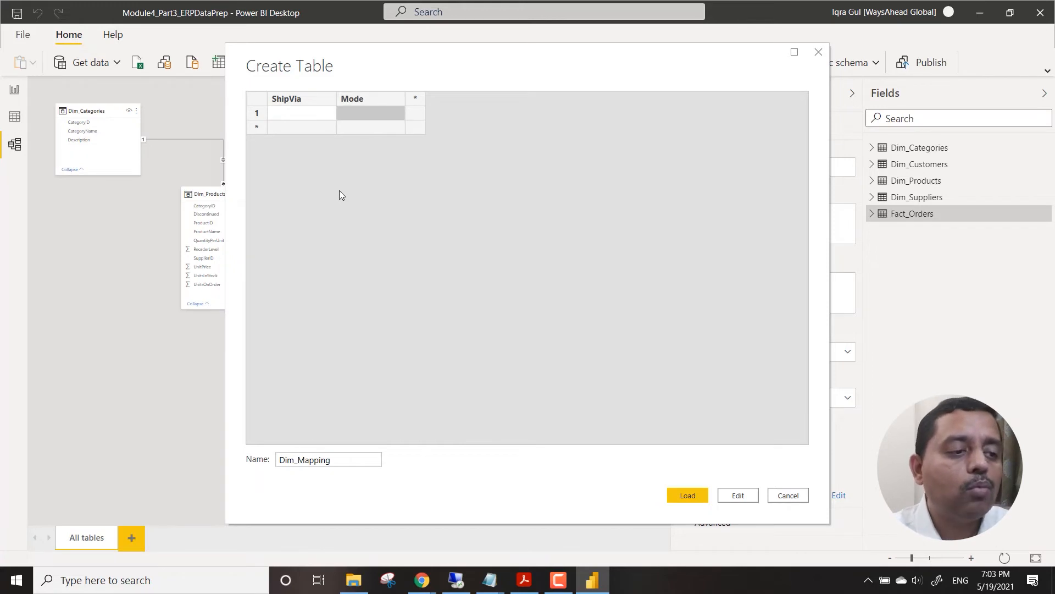
# Fill the first three rows of the ShipVia column with 1, 2 and 3.
pyautogui.click(295, 118)
pyautogui.click(302, 127)
pyautogui.write('2')
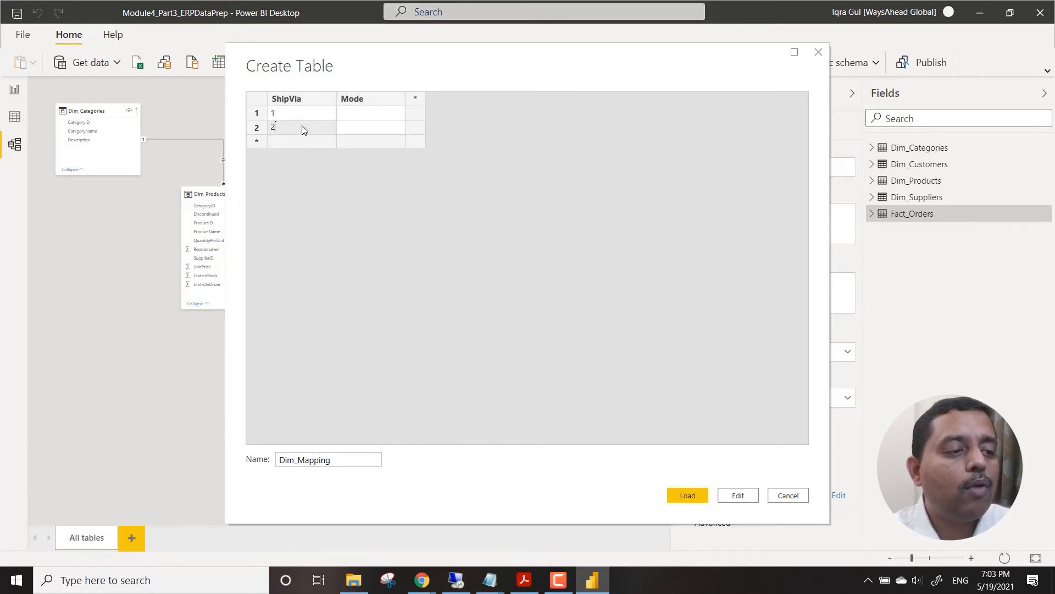
pyautogui.click(301, 139)
pyautogui.write('3')
# Fill the Mode column with Air, Surface and Water for the three rows, and load the table into the model.
pyautogui.click(363, 114)
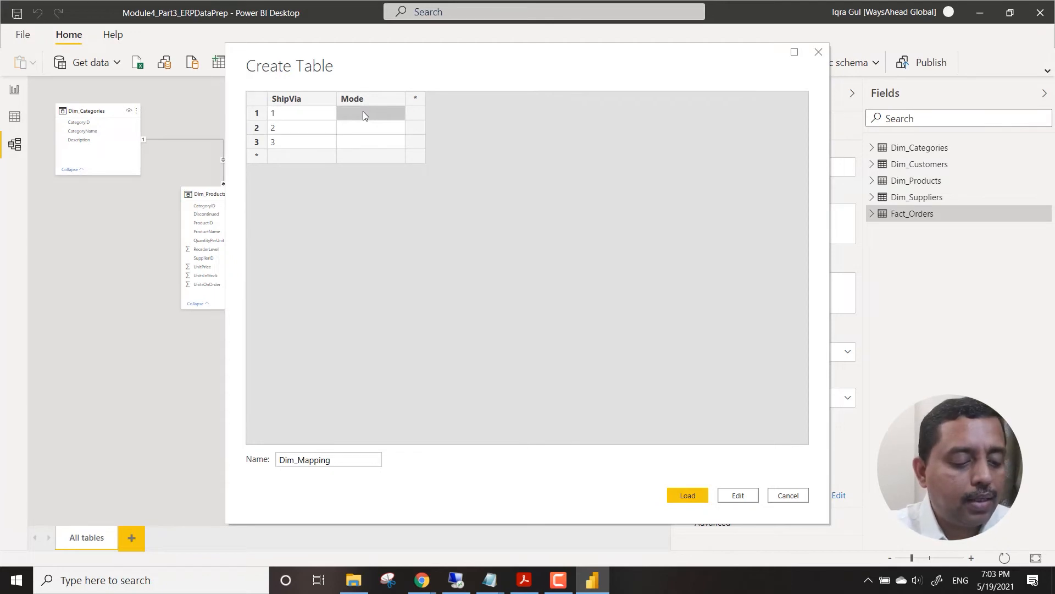
pyautogui.write('Air')
pyautogui.press('Return')
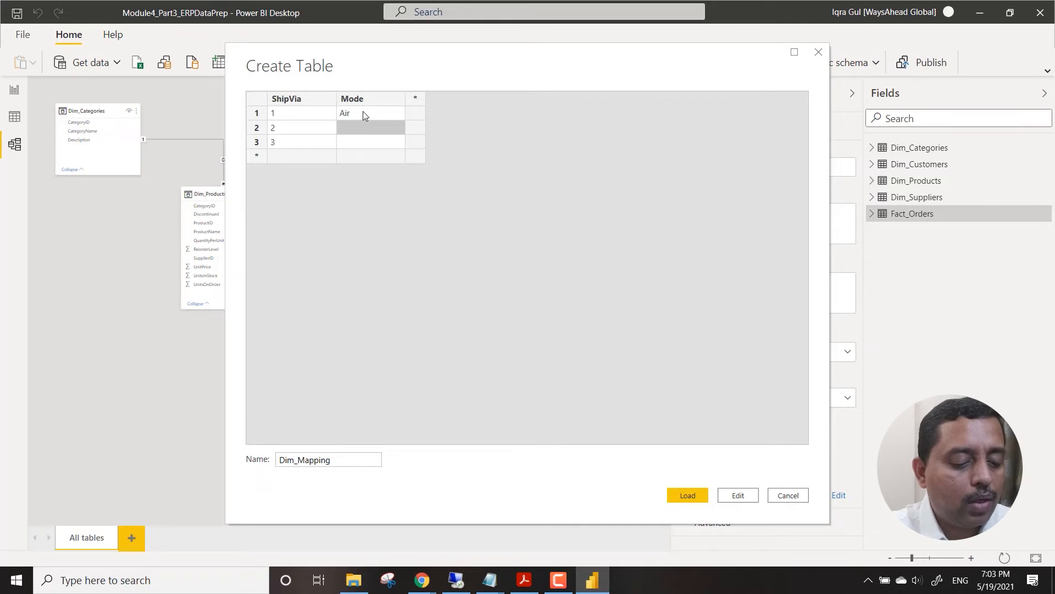
pyautogui.write('Surface')
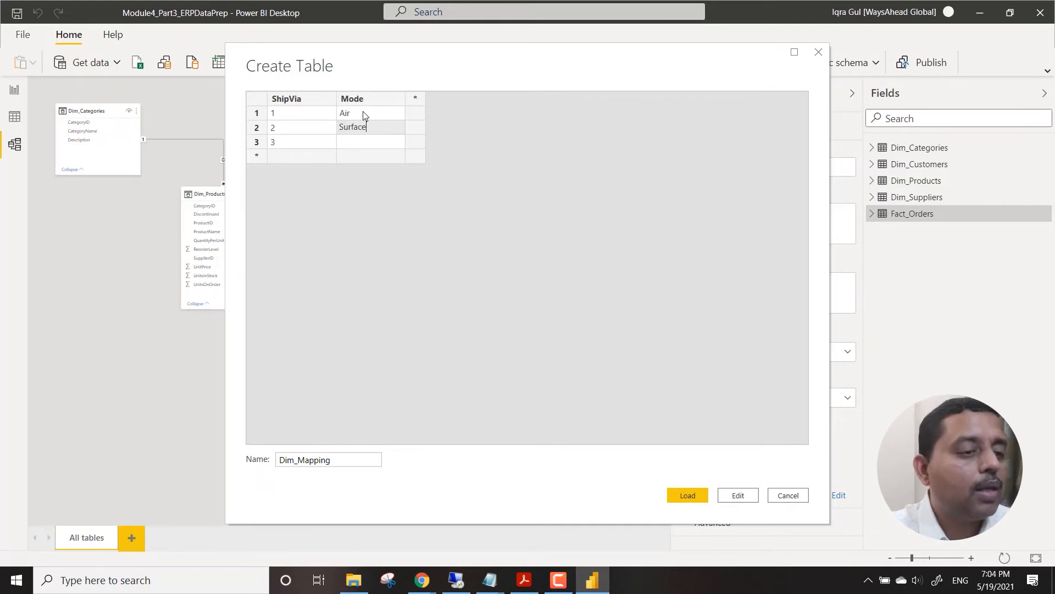
pyautogui.press('Return')
pyautogui.write('Water')
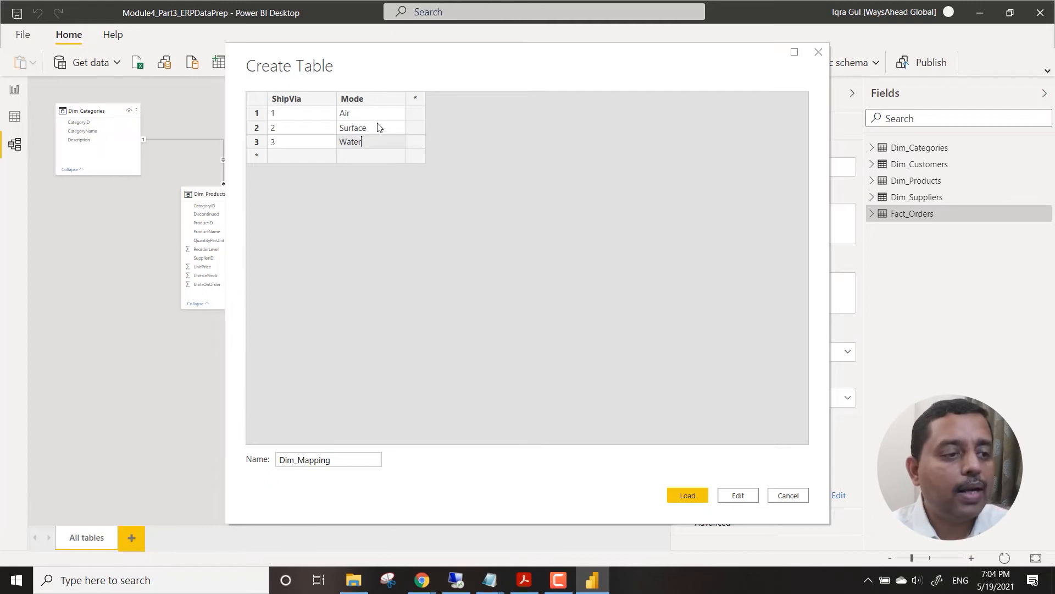
pyautogui.click(686, 493)
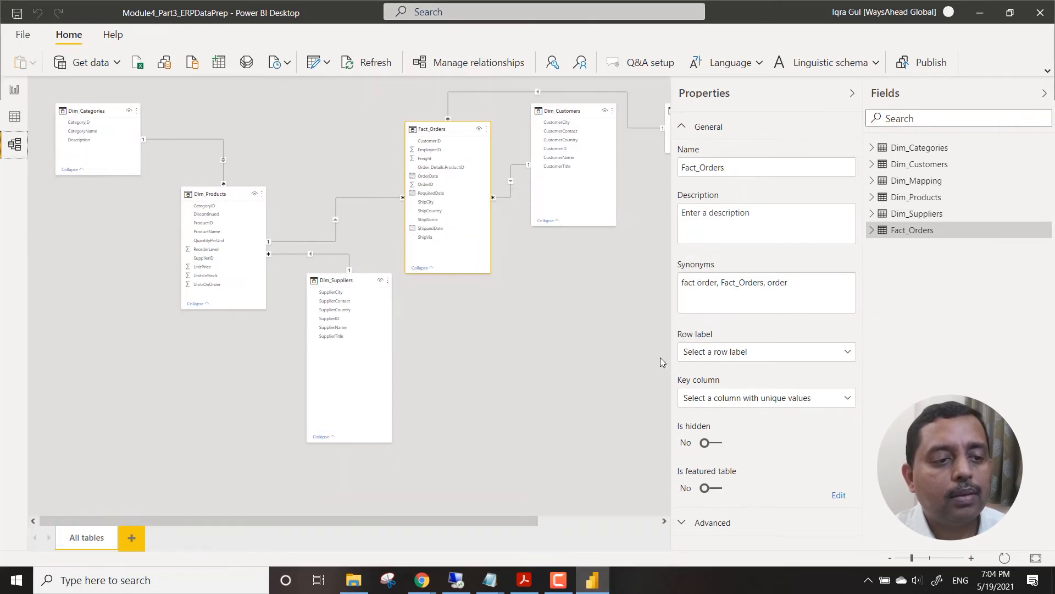
# Collapse the table properties, place Dim_Mapping below Fact_Orders, and review the ShipVia relationship between the two tables without changing it.
pyautogui.click(854, 91)
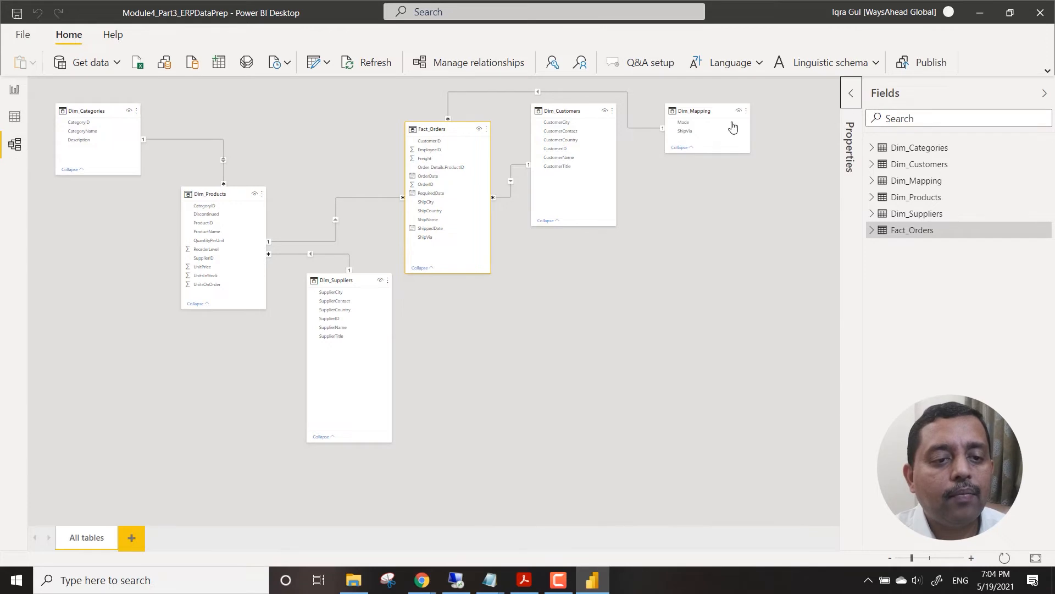
pyautogui.moveTo(699, 109); pyautogui.dragTo(546, 344)
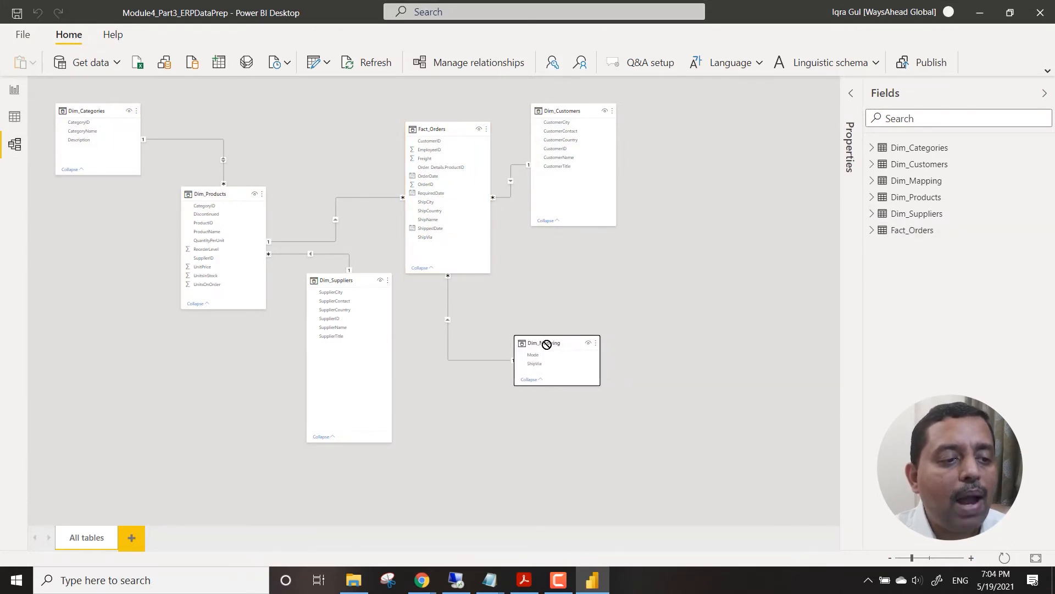
pyautogui.doubleClick(448, 293)
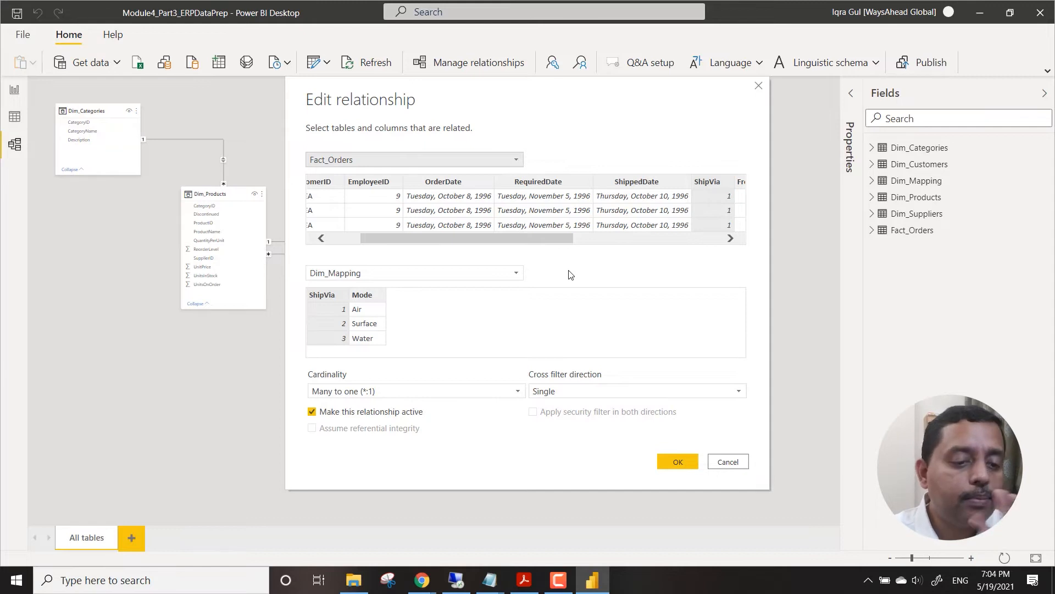
pyautogui.click(680, 465)
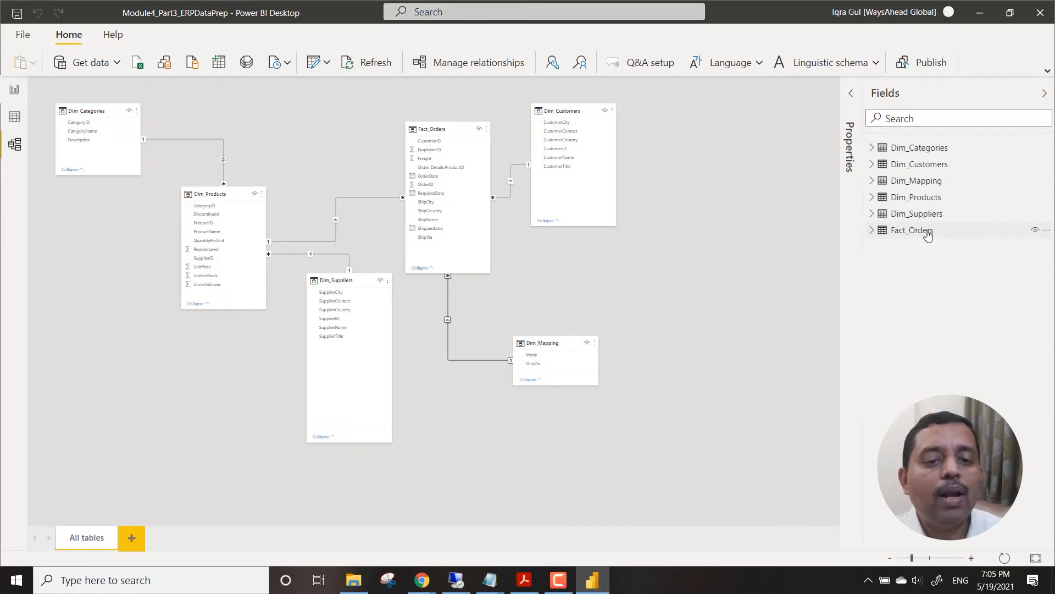
# Switch to the data view, then close the report file and save its changes.
pyautogui.moveTo(929, 234)
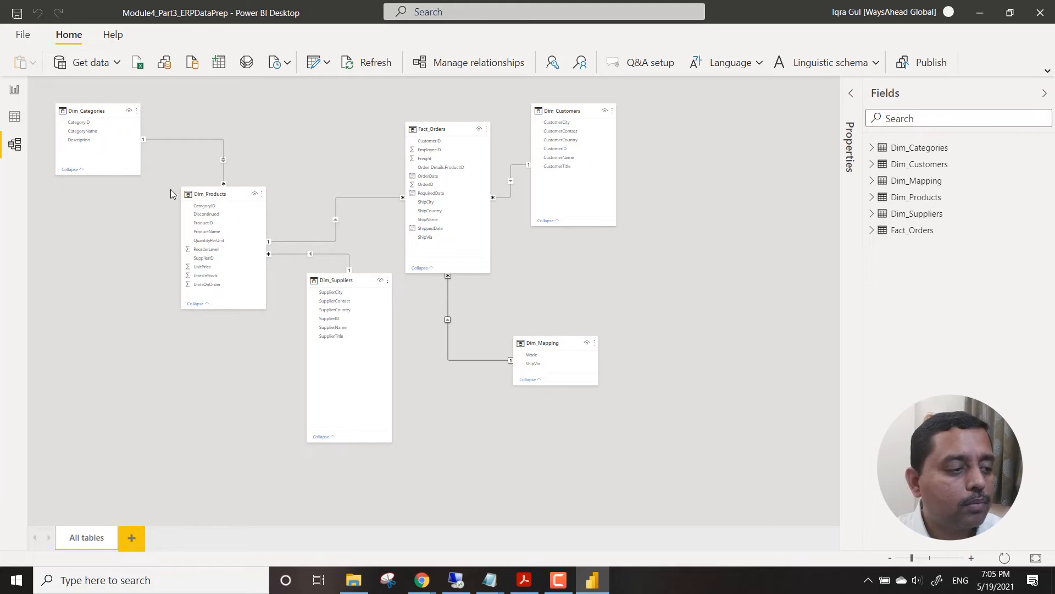
pyautogui.click(15, 90)
pyautogui.click(15, 116)
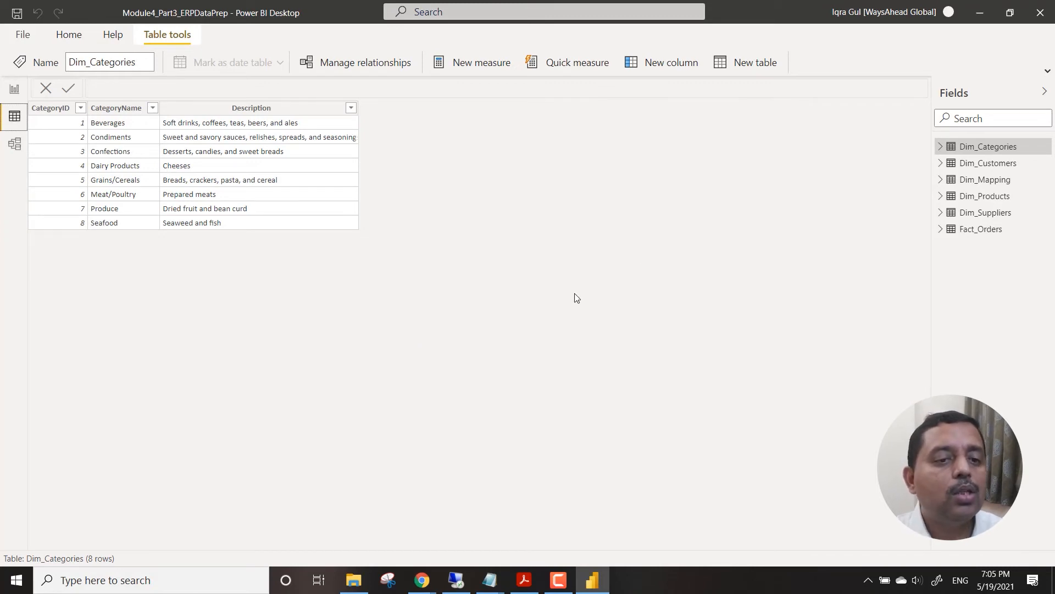
pyautogui.click(1043, 16)
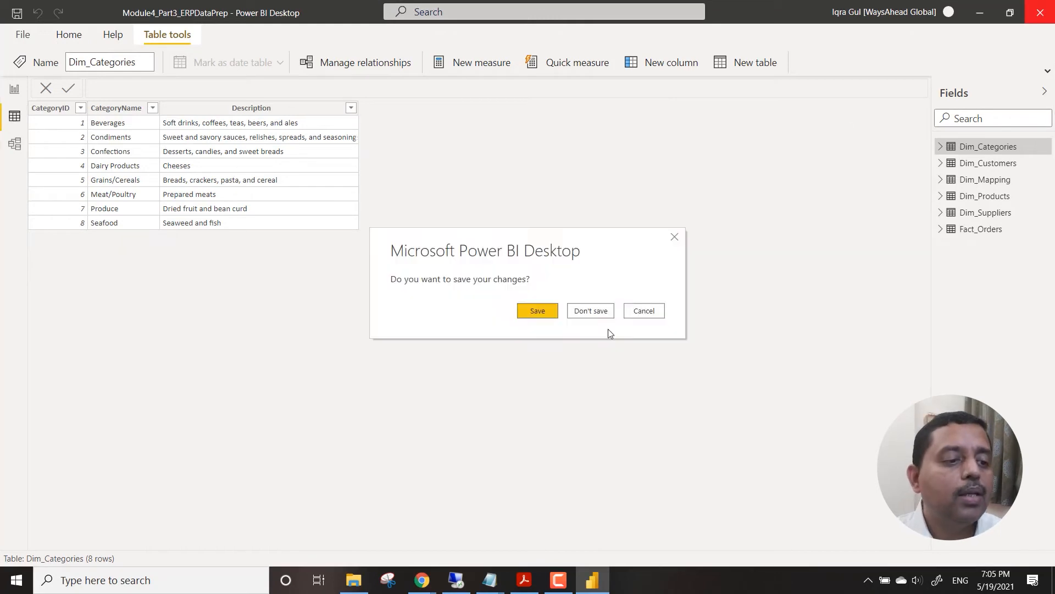
pyautogui.click(538, 310)
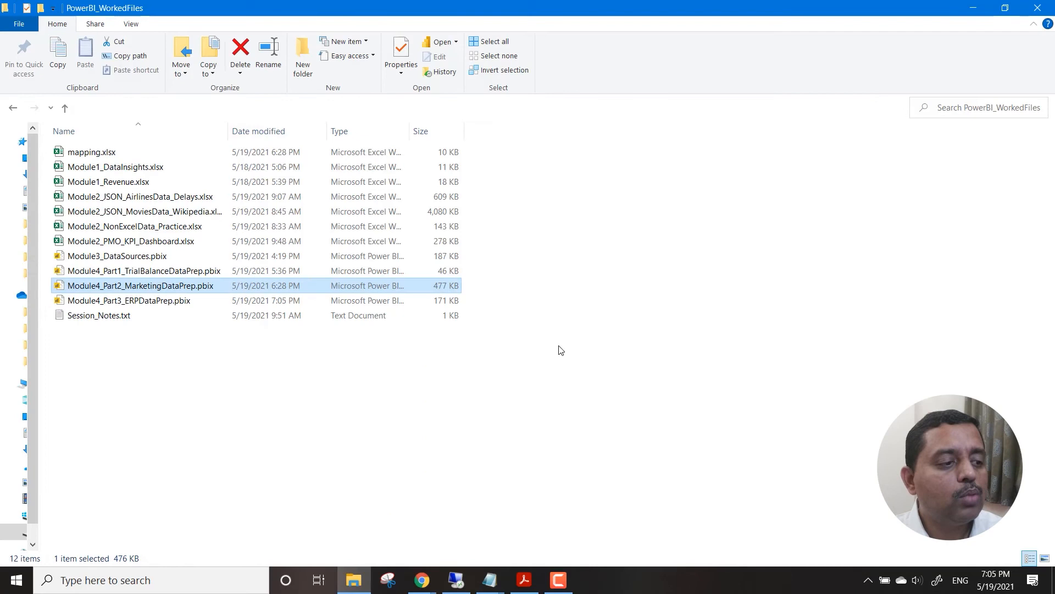
pyautogui.click(561, 351)
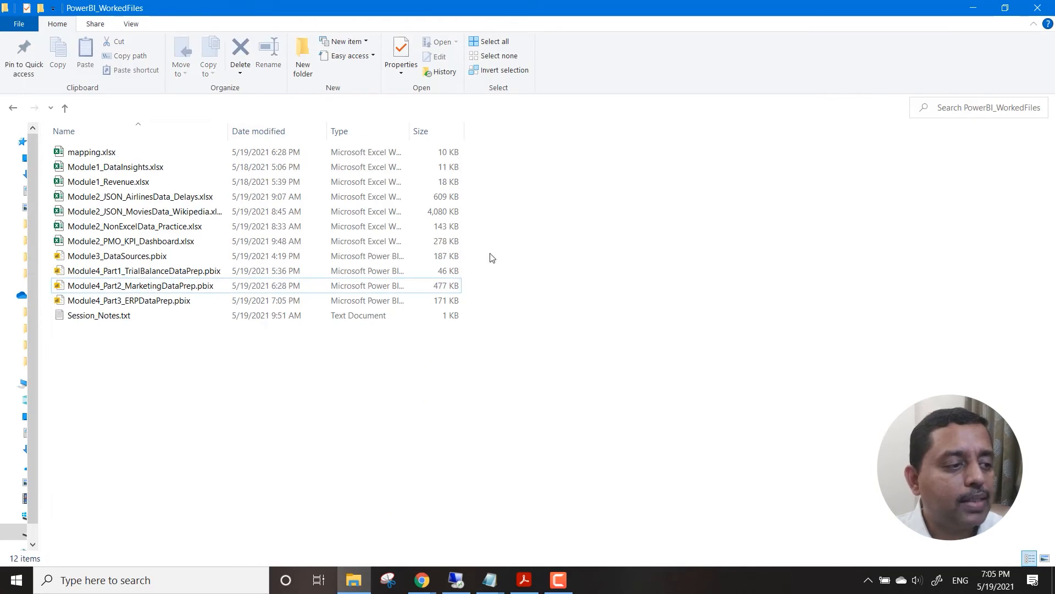
# In the file explorer, go up to _LevelUp and open the General folder inside _Analytics_MasterDatasets_RB2021V12.
pyautogui.hotkey('alt', 'Up')
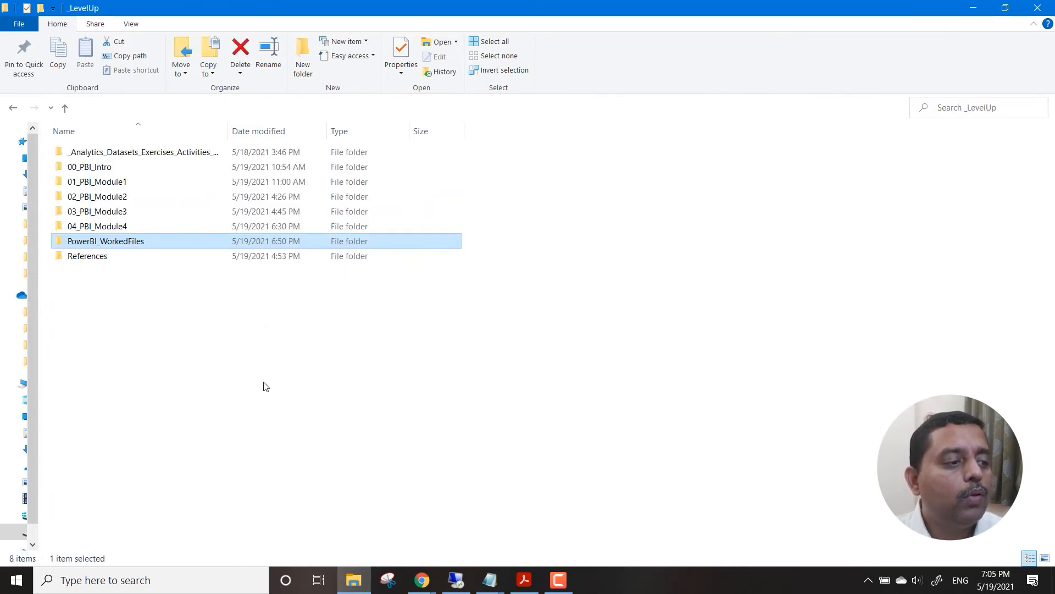
pyautogui.doubleClick(146, 157)
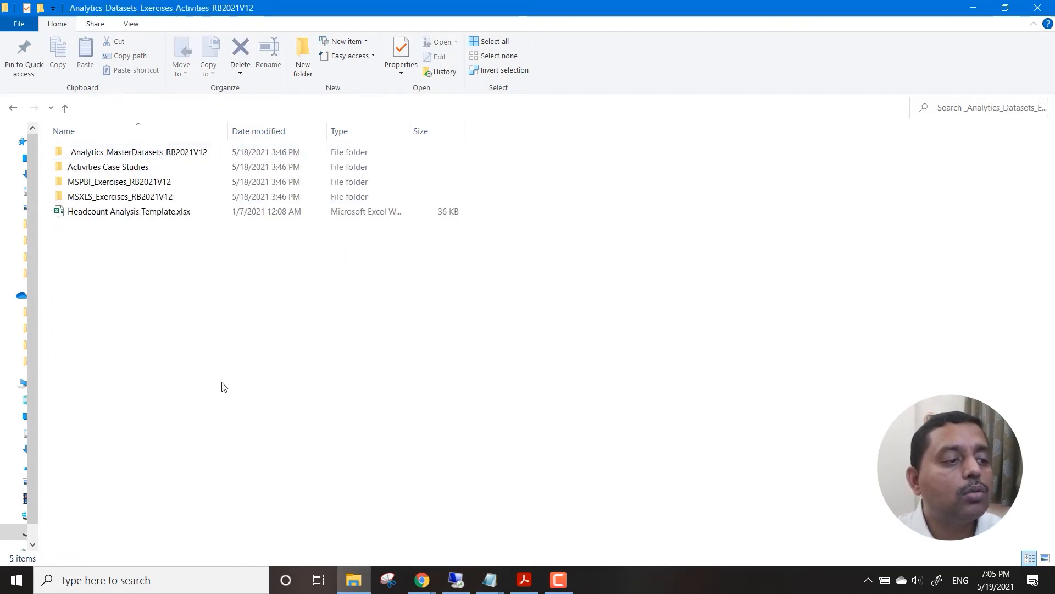
pyautogui.doubleClick(182, 152)
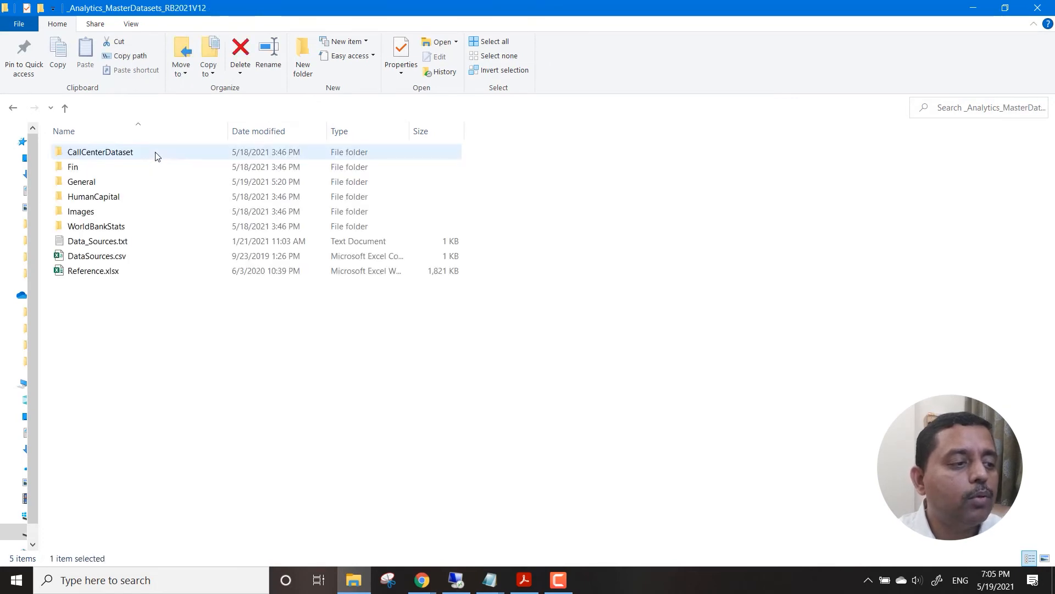
pyautogui.doubleClick(106, 183)
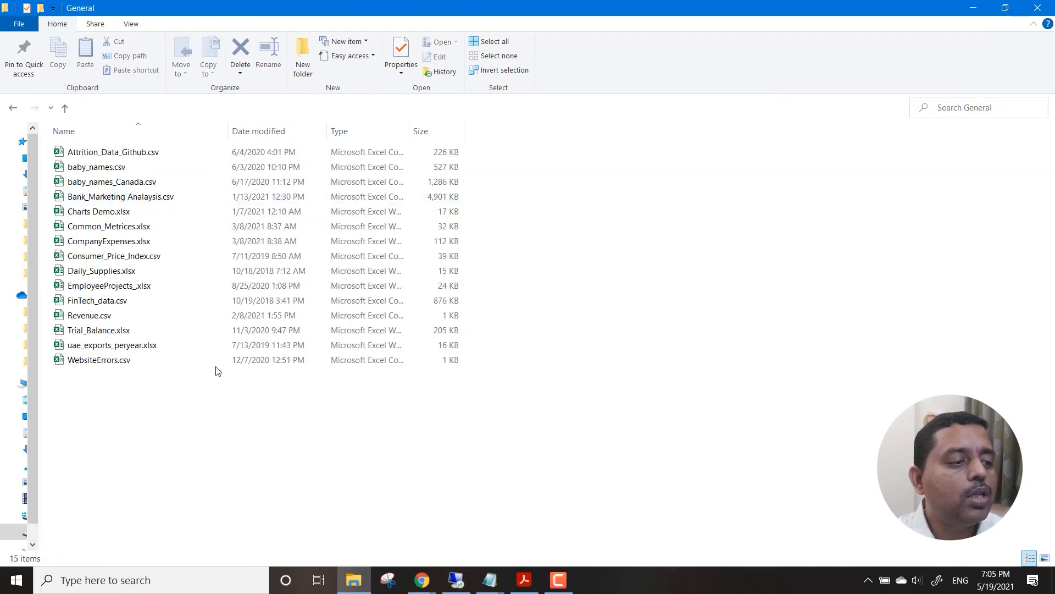
# Open the workbook Common_Metrices.xlsx in Excel and look through its Data, Absnt and HR_Camp sheets.
pyautogui.doubleClick(137, 226)
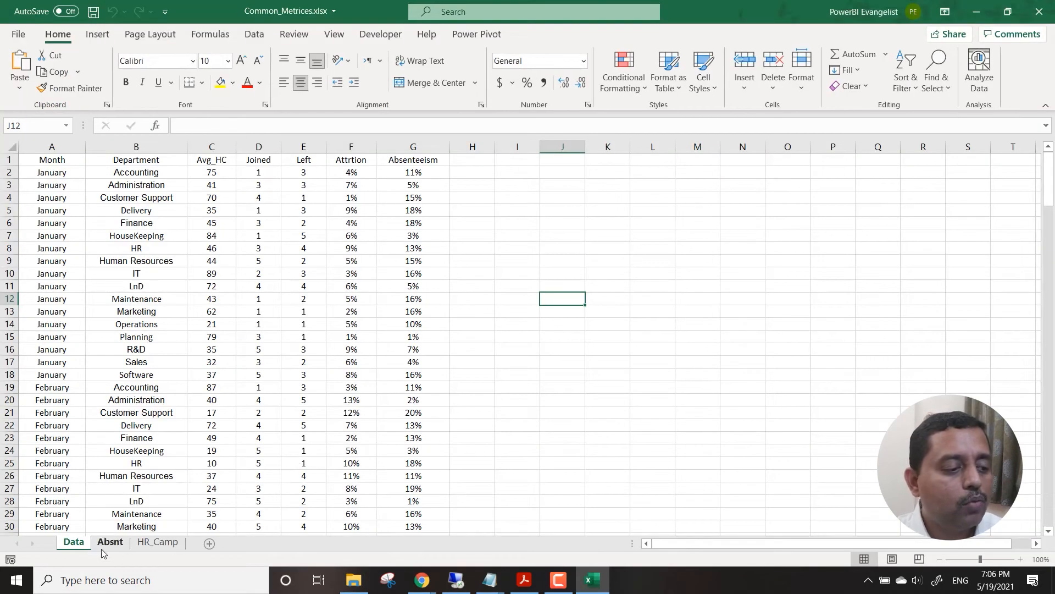
pyautogui.click(104, 542)
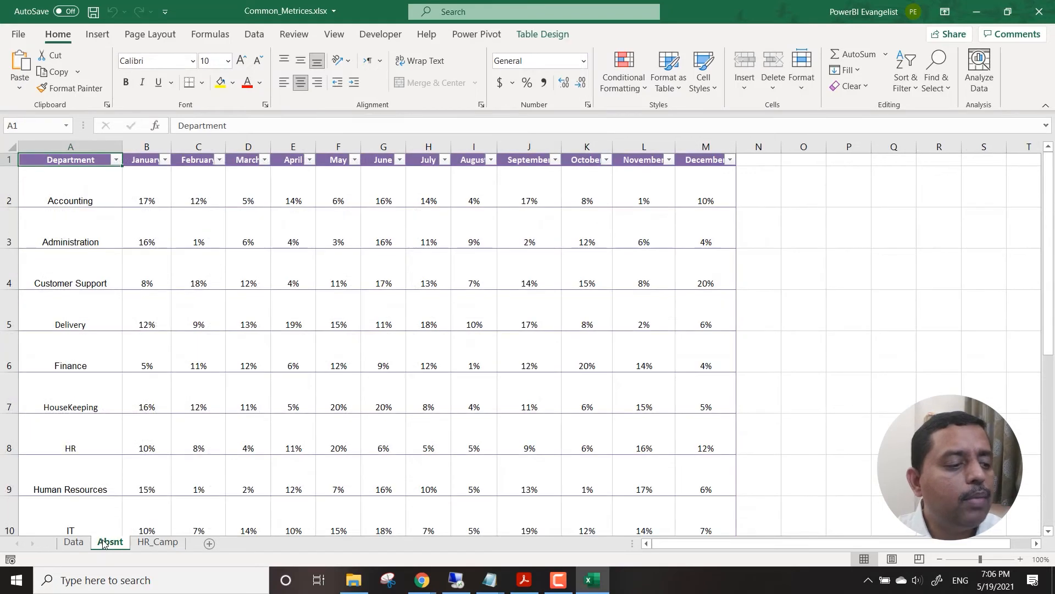
pyautogui.click(155, 543)
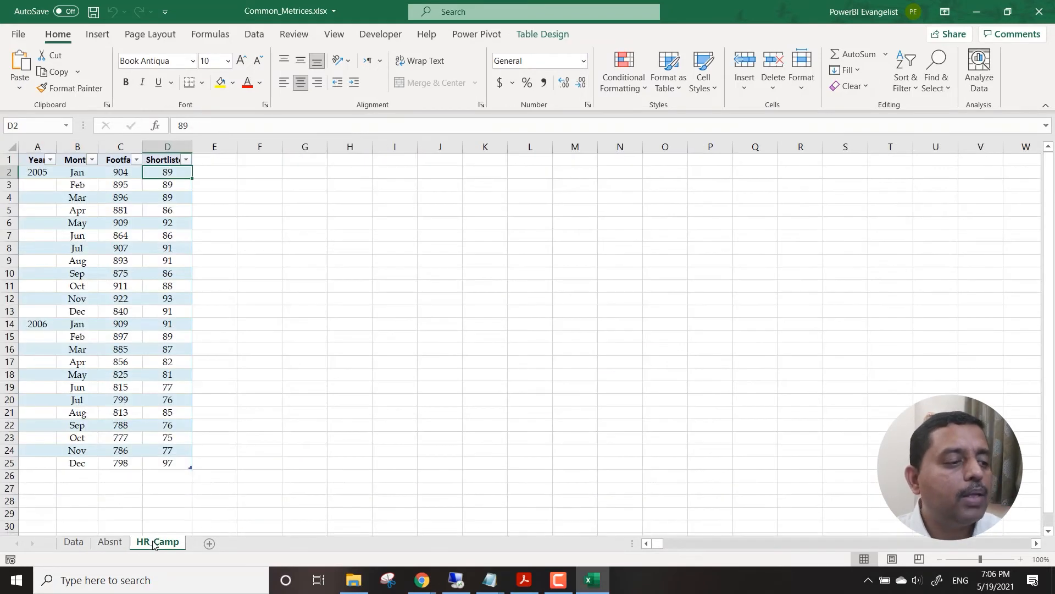
# Look through the Absnt and Data sheets of the workbook once more, then close it.
pyautogui.click(110, 543)
pyautogui.click(73, 542)
pyautogui.click(256, 341)
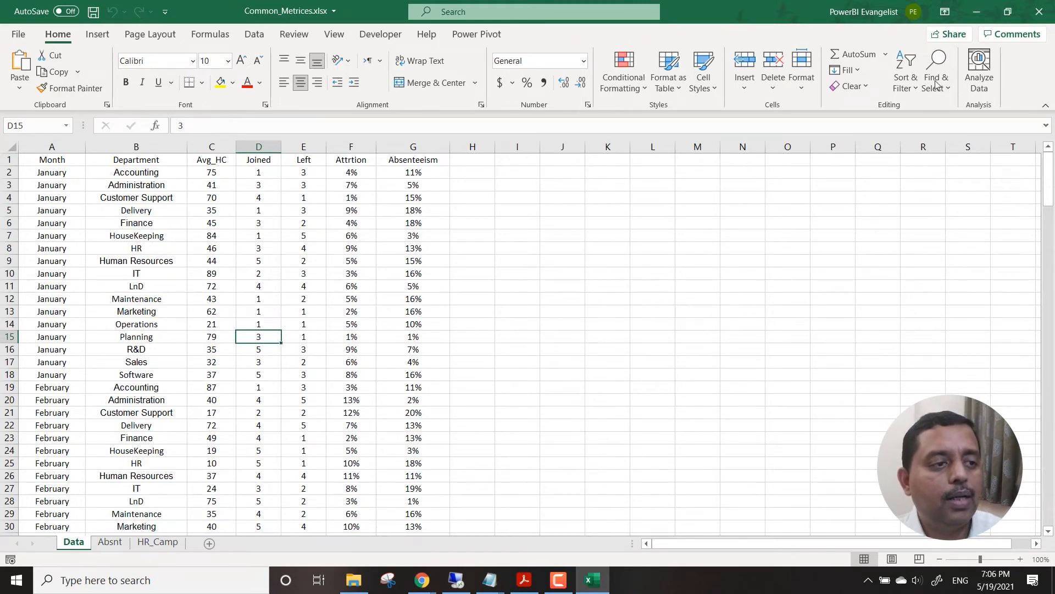
pyautogui.click(1038, 11)
# Launch Power BI Desktop and dismiss its start screen to get a blank report.
pyautogui.click(200, 581)
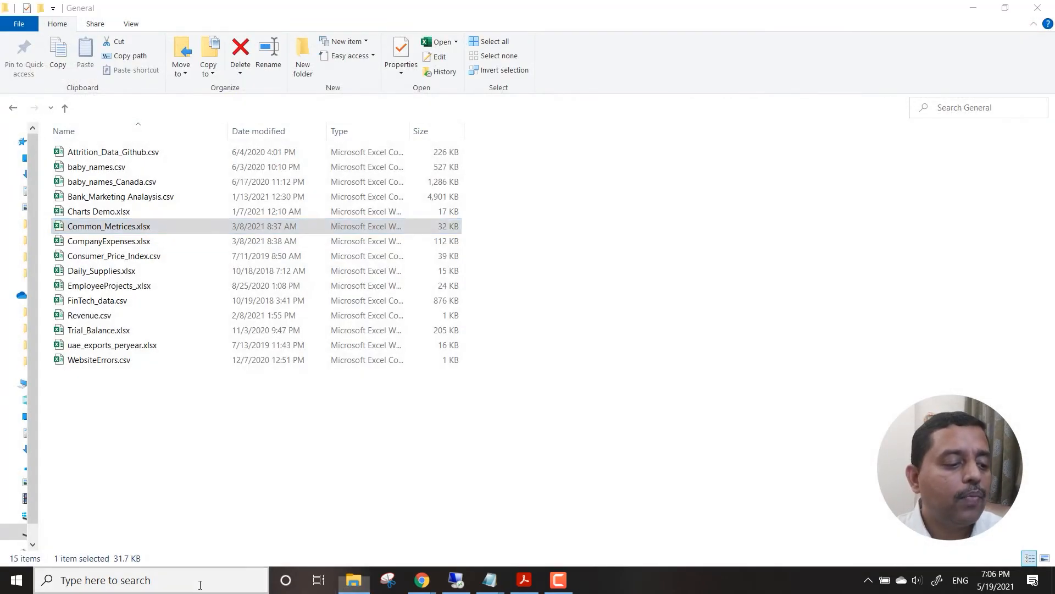
pyautogui.write('po')
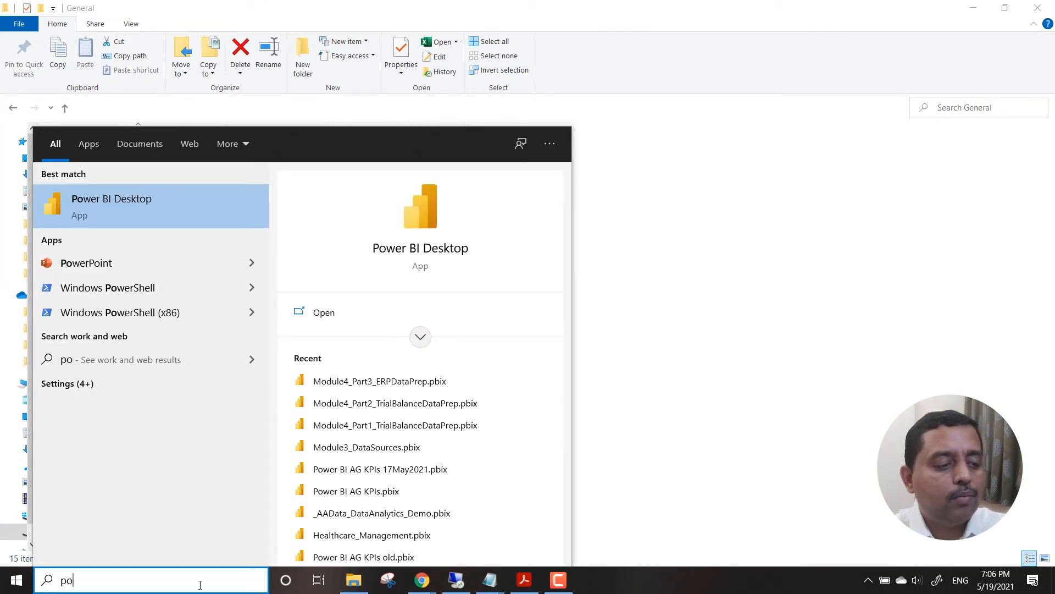
pyautogui.press('Escape')
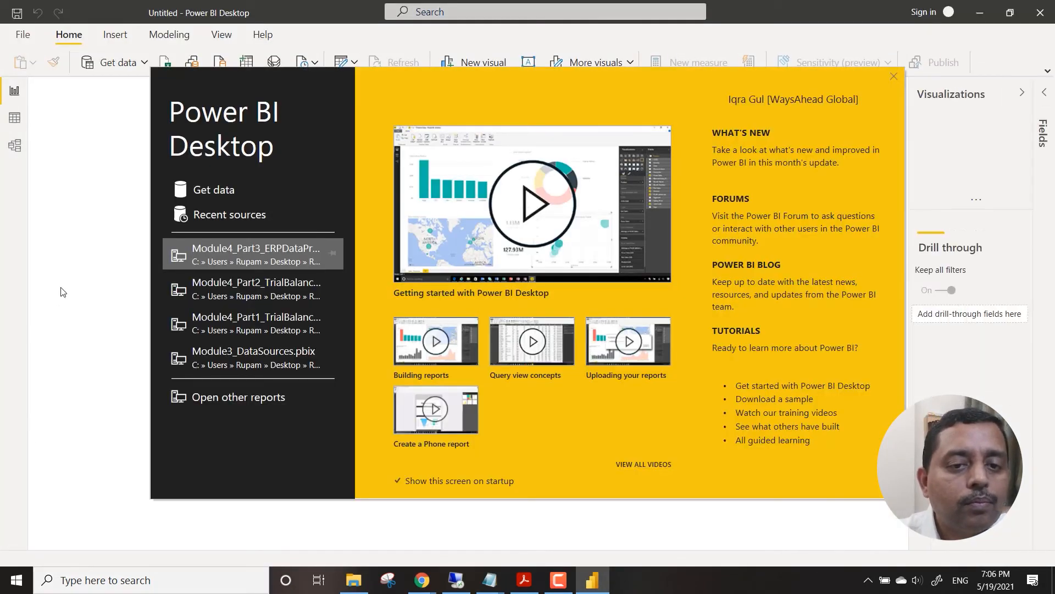
pyautogui.click(893, 77)
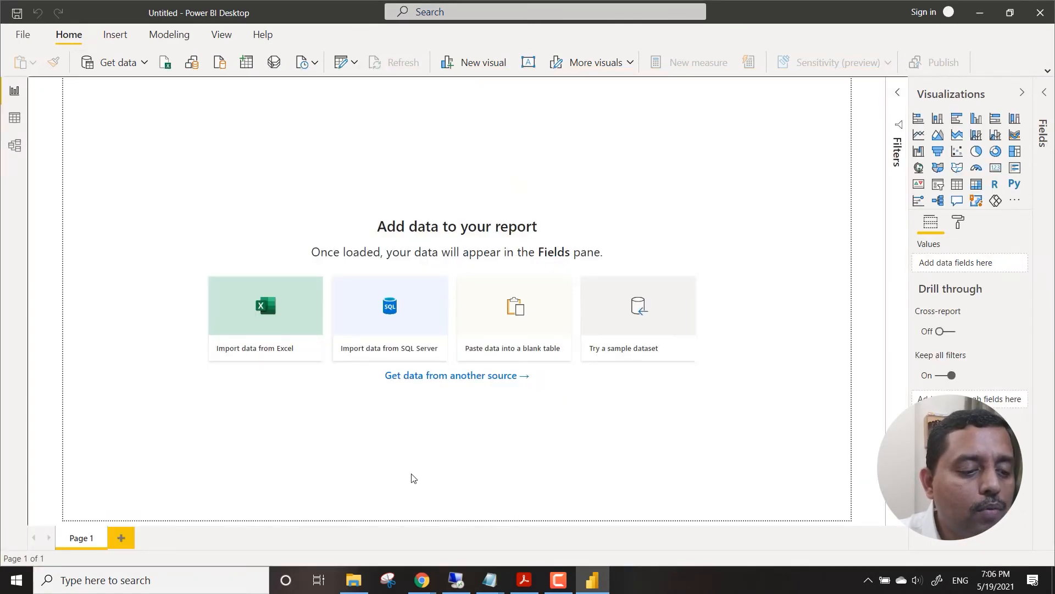
# In the file explorer, copy Common_Metrices.xlsx from the General folder into the PowerBI_WorkedFiles folder under _LevelUp.
pyautogui.click(354, 580)
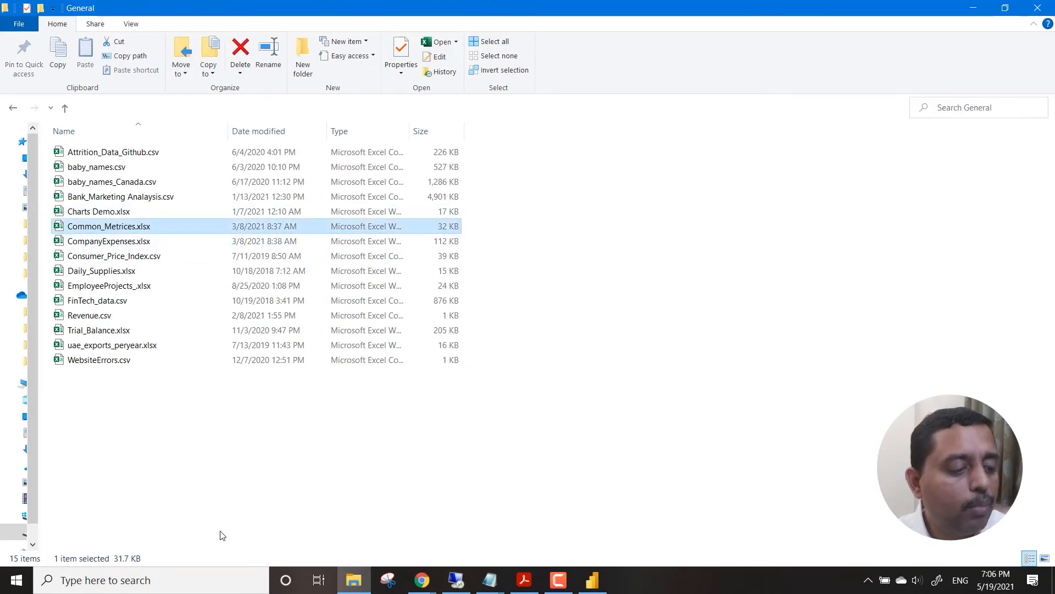
pyautogui.hotkey('ctrl', 'c')
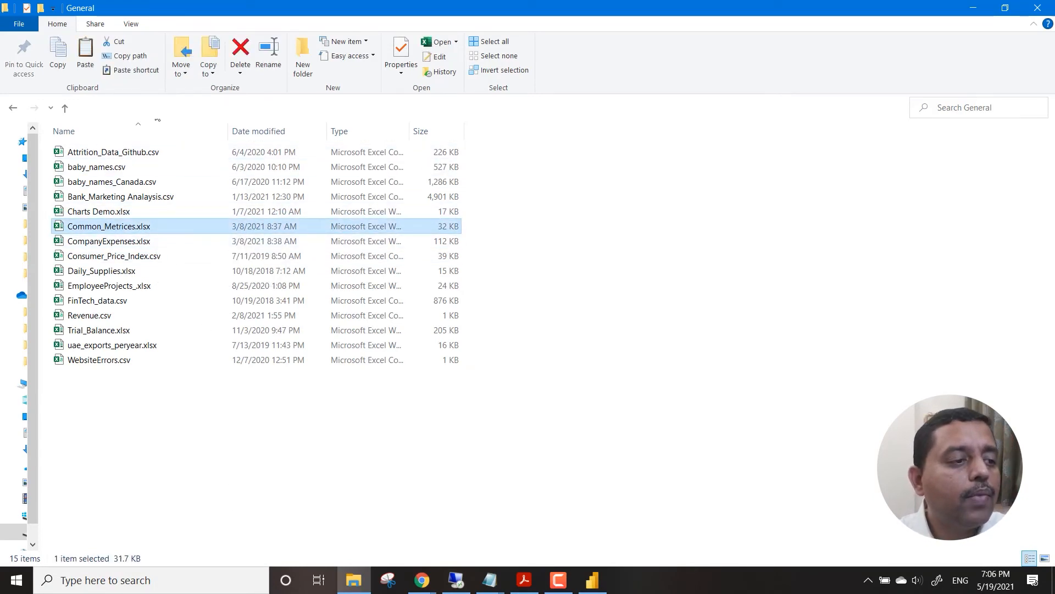
pyautogui.click(160, 110)
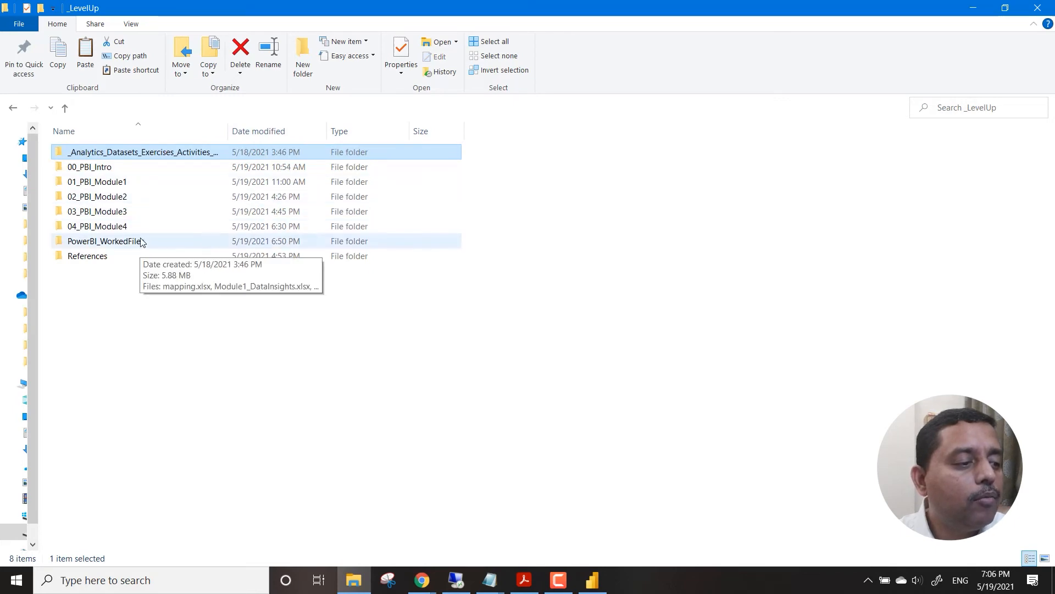
pyautogui.click(142, 242)
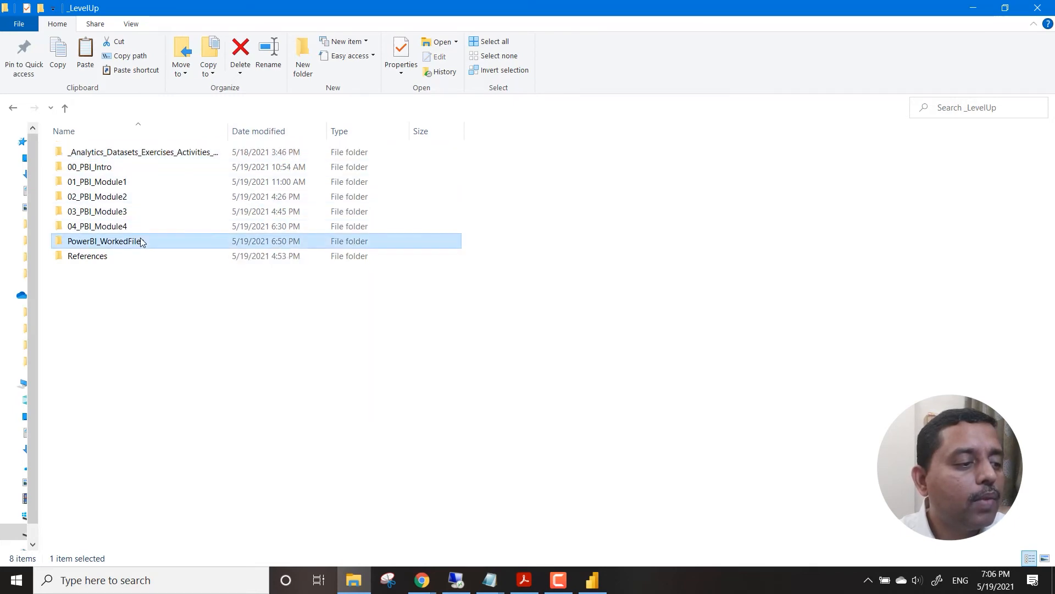
pyautogui.doubleClick(142, 243)
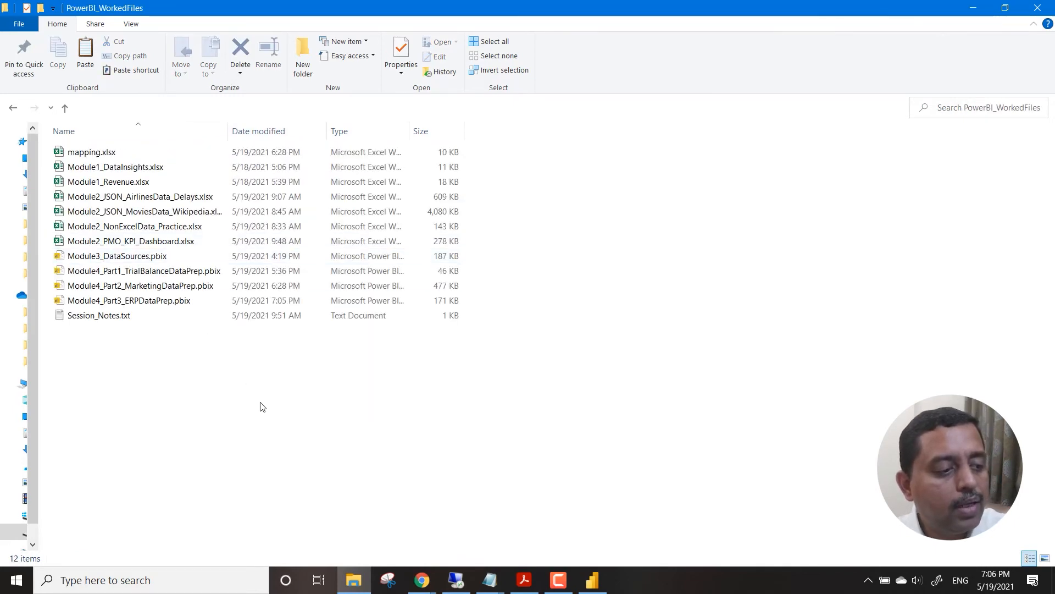
pyautogui.hotkey('ctrl', 'v')
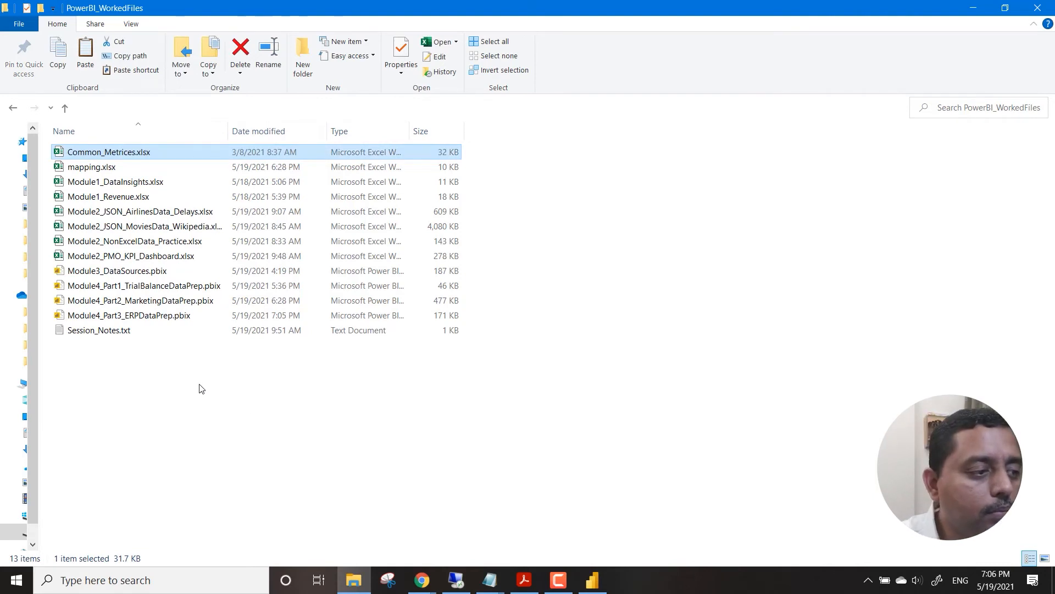
pyautogui.click(388, 542)
# Switch to Power BI Desktop and load the Data sheet of Common_Metrices.xlsx from PowerBI_WorkedFiles into the blank report.
pyautogui.click(593, 580)
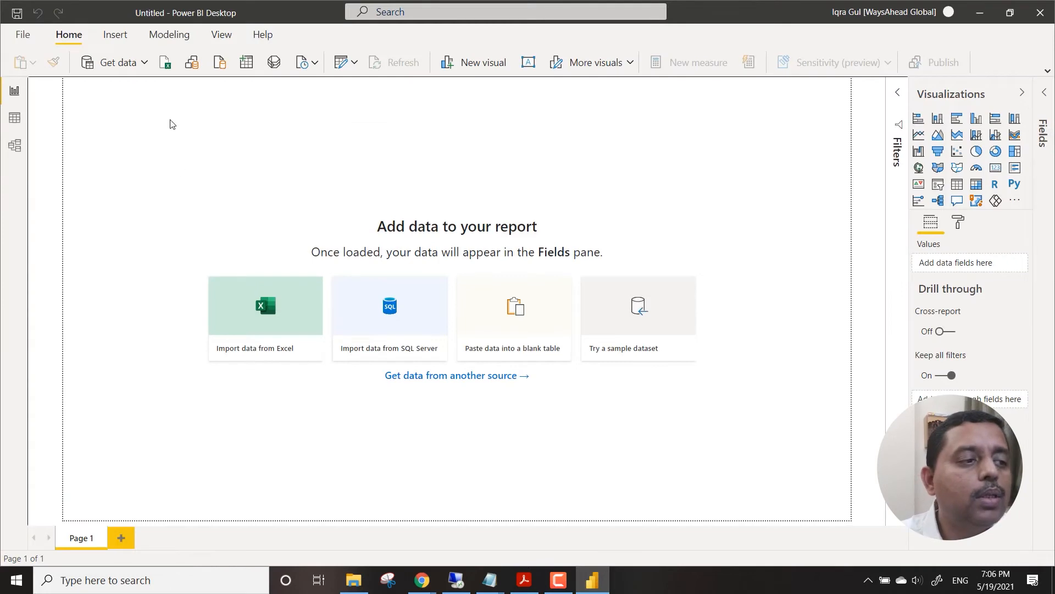
pyautogui.click(166, 63)
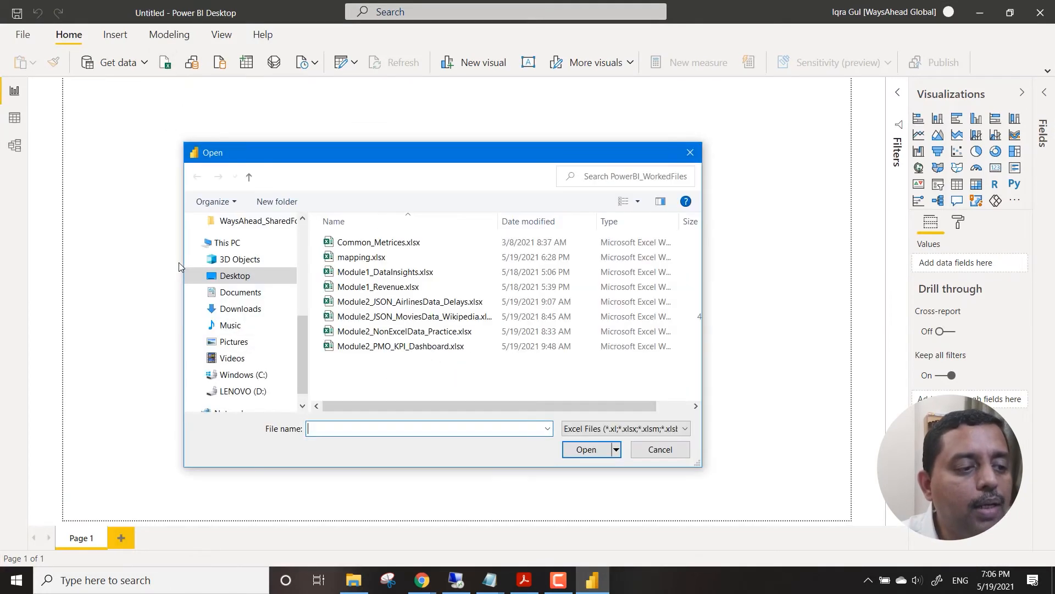
pyautogui.click(401, 246)
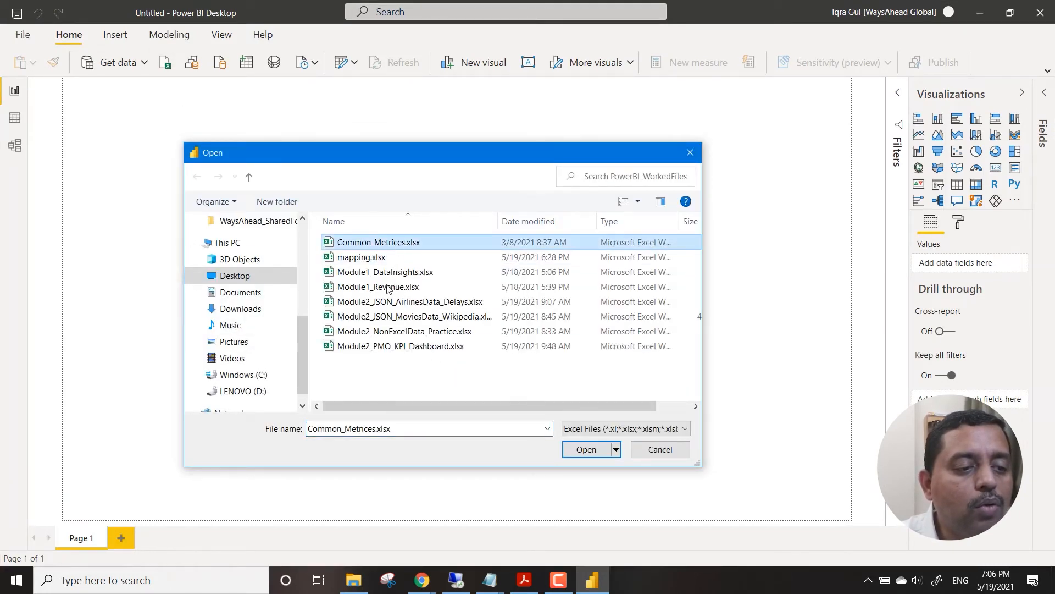
pyautogui.click(586, 450)
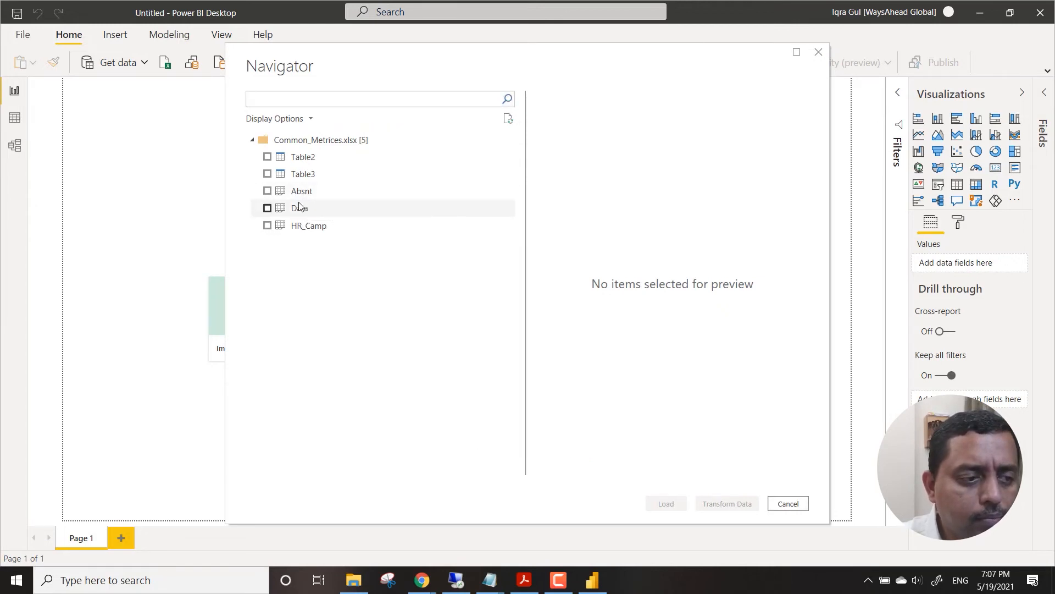
pyautogui.click(268, 208)
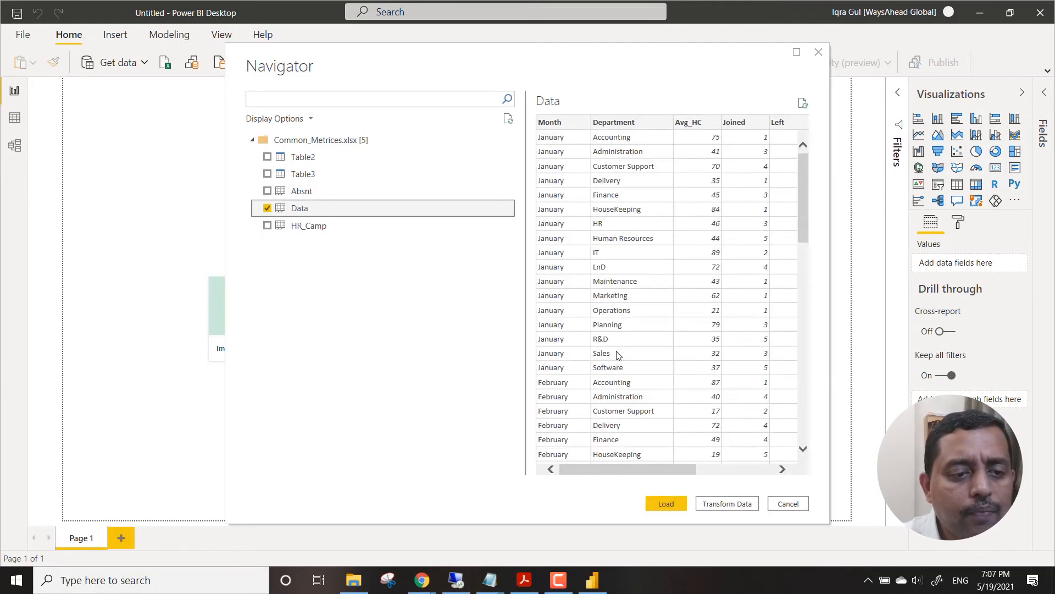
pyautogui.click(672, 505)
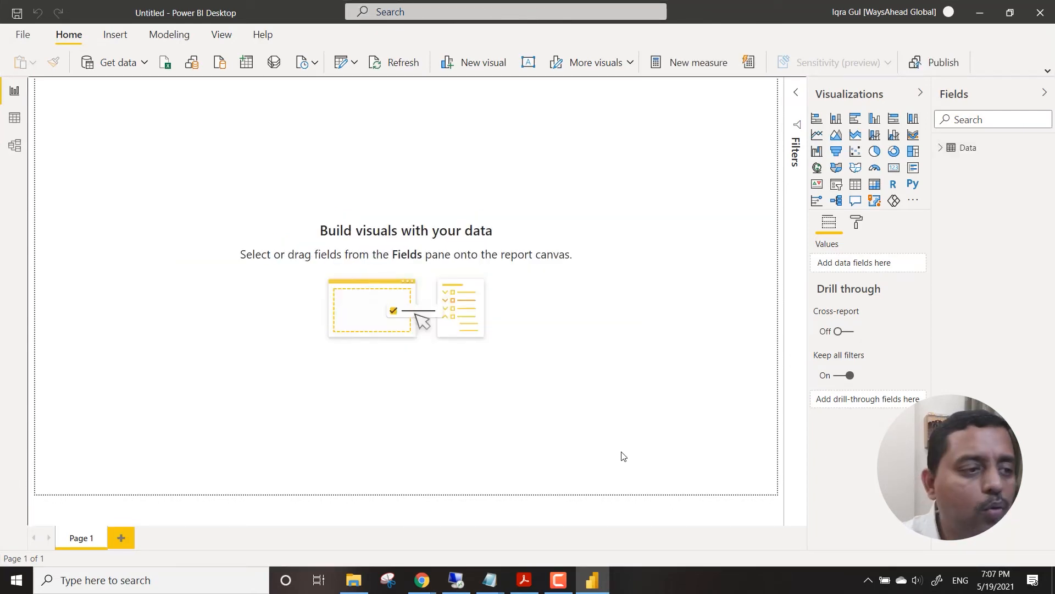
# Open the Data query in the Power Query Editor and examine its columns from Absenteeism and Attrtion back to Department and Month.
pyautogui.click(358, 66)
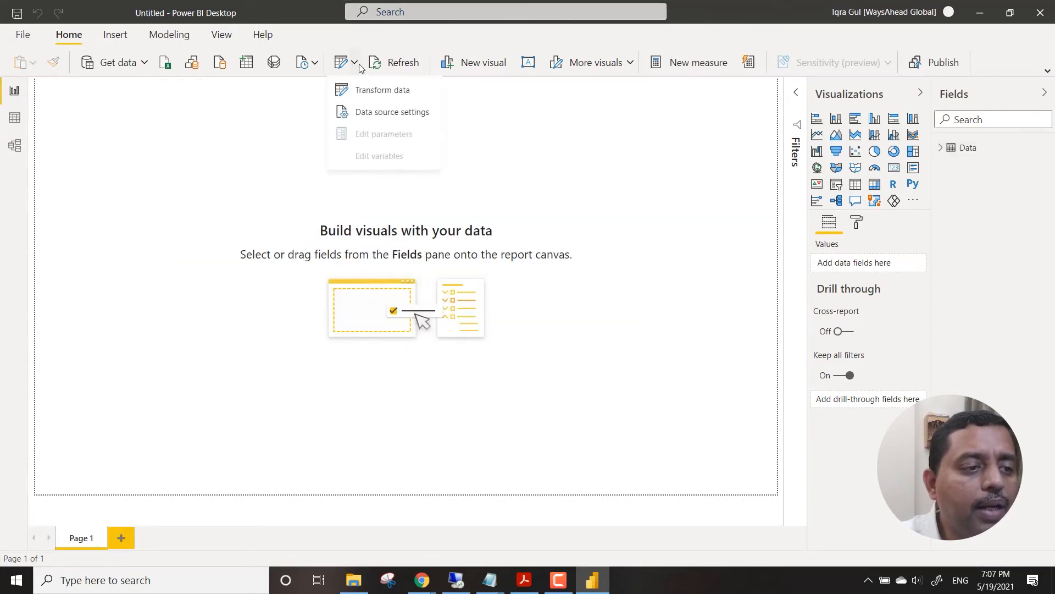
pyautogui.click(369, 89)
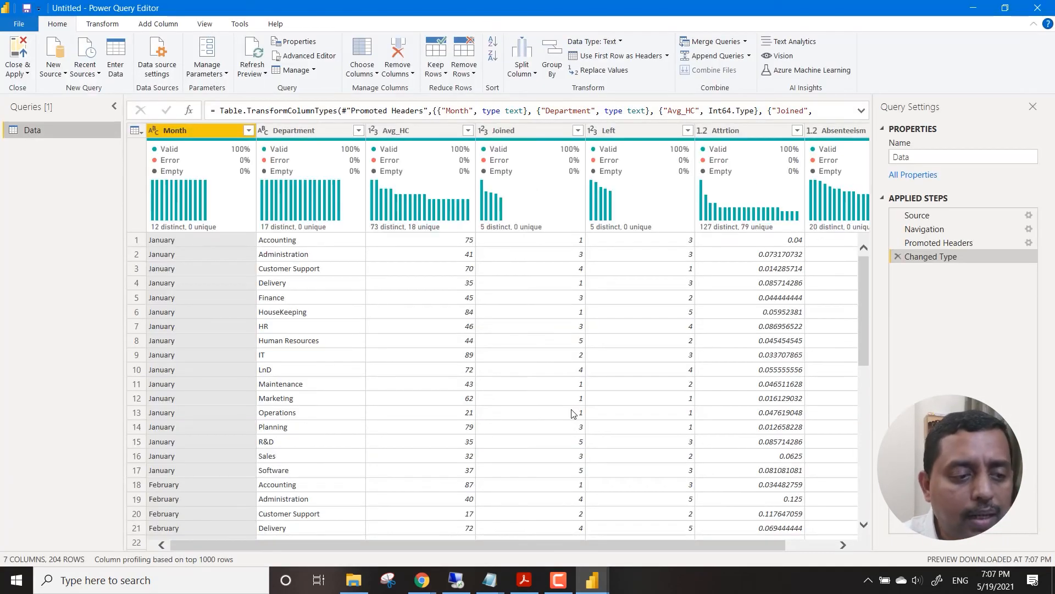
pyautogui.moveTo(368, 544); pyautogui.dragTo(418, 550)
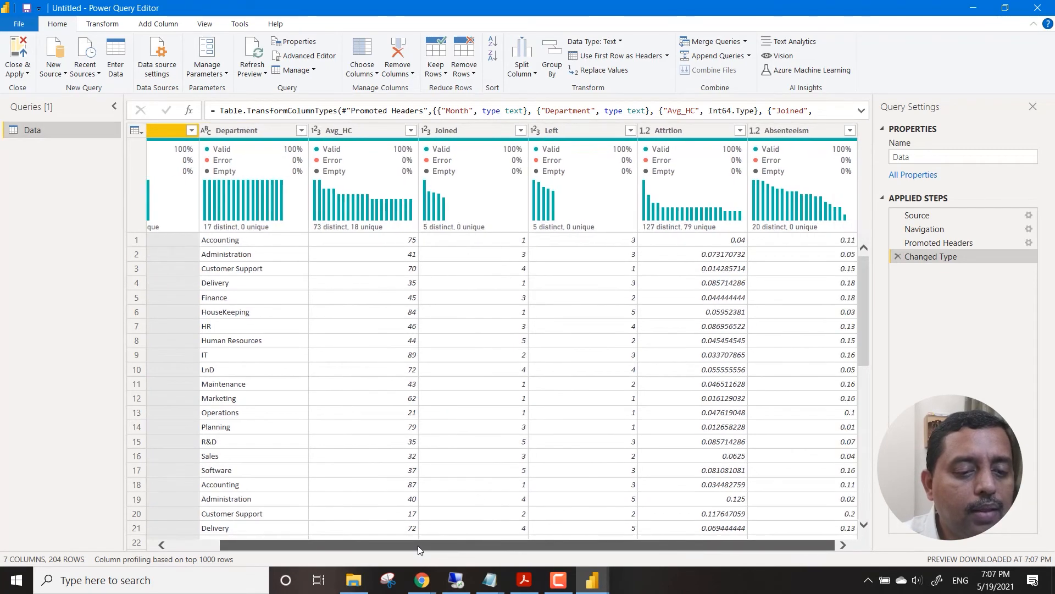
pyautogui.click(707, 129)
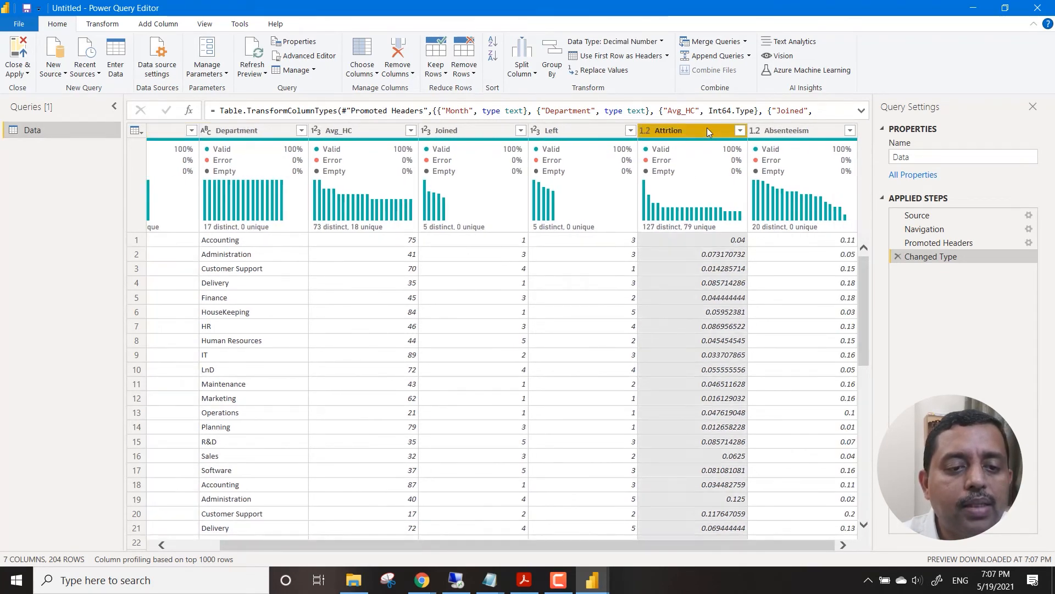
pyautogui.click(788, 135)
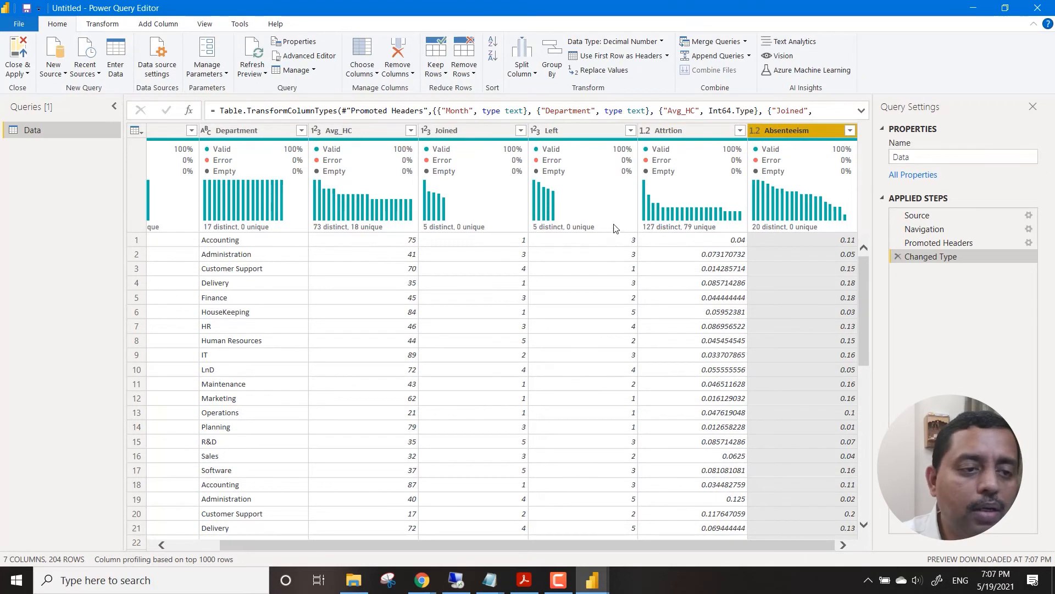
pyautogui.click(590, 138)
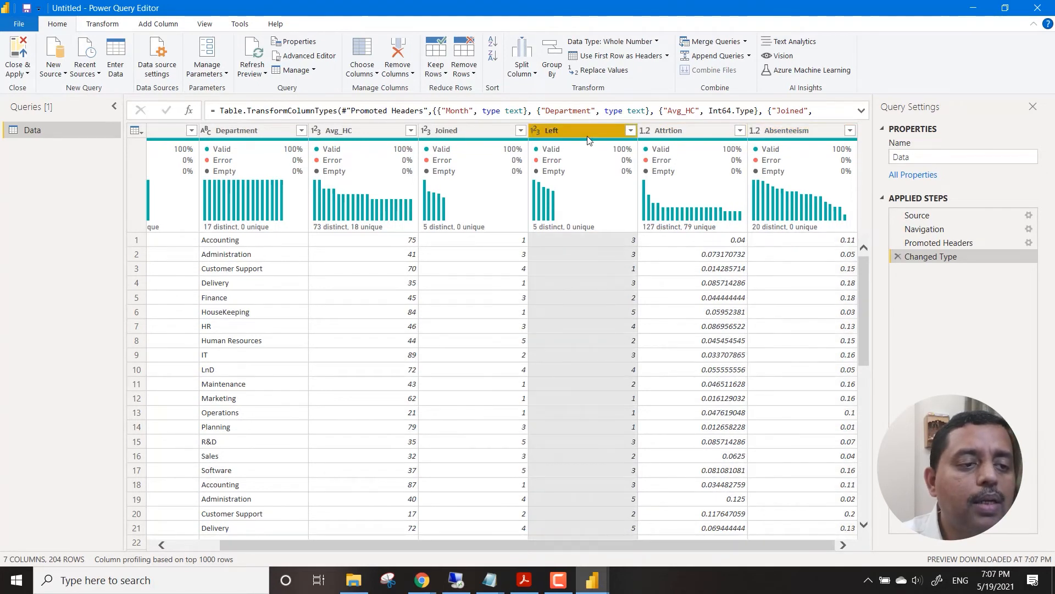
pyautogui.click(476, 135)
pyautogui.click(338, 135)
pyautogui.click(236, 134)
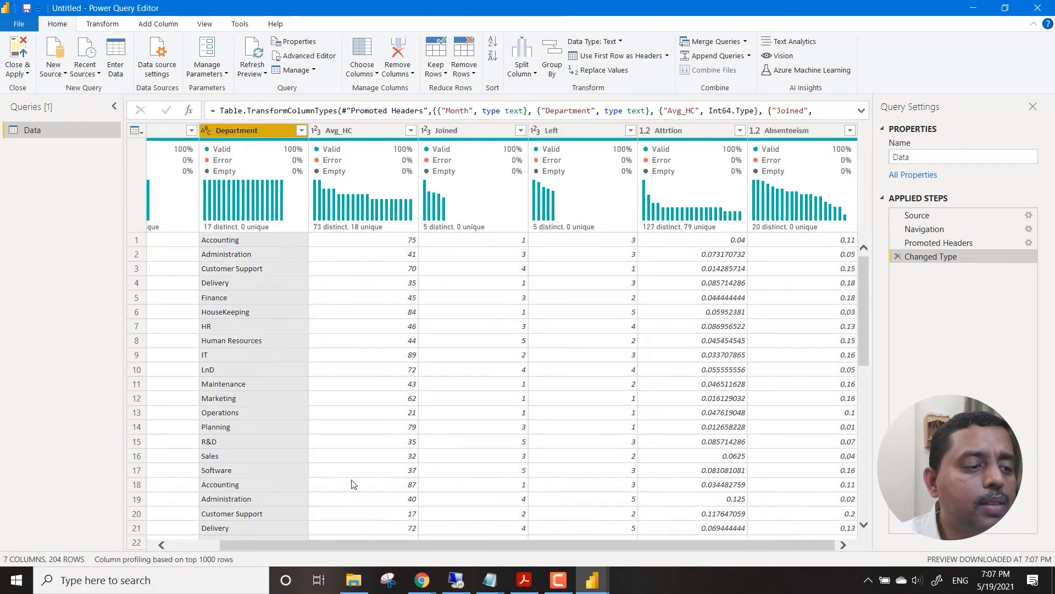
pyautogui.moveTo(397, 547); pyautogui.dragTo(324, 543)
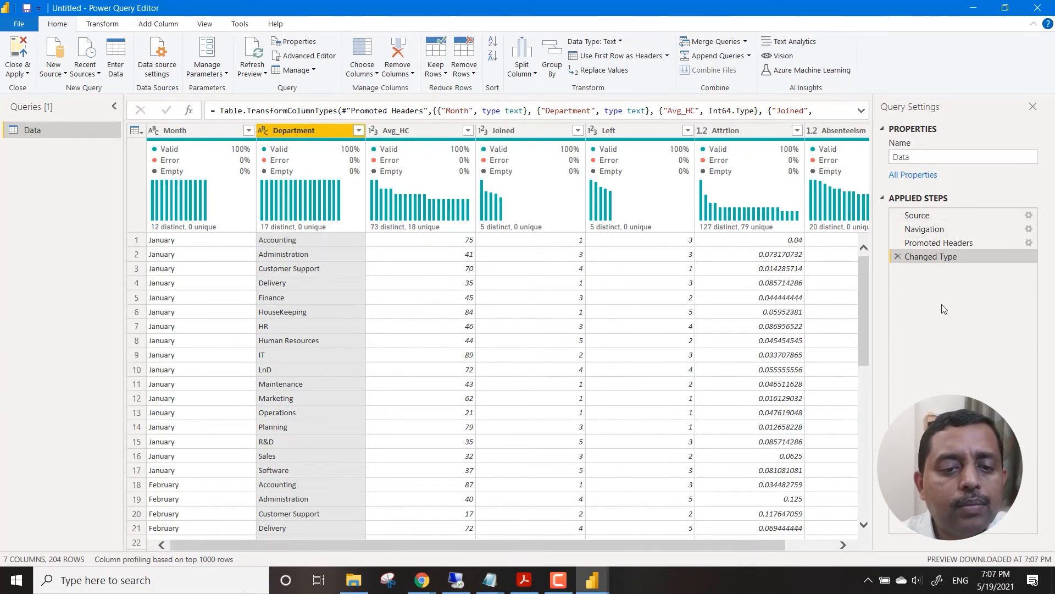
# Review the query's applied steps from Source through Changed Type, then close the Power Query Editor with Close & Apply.
pyautogui.click(945, 214)
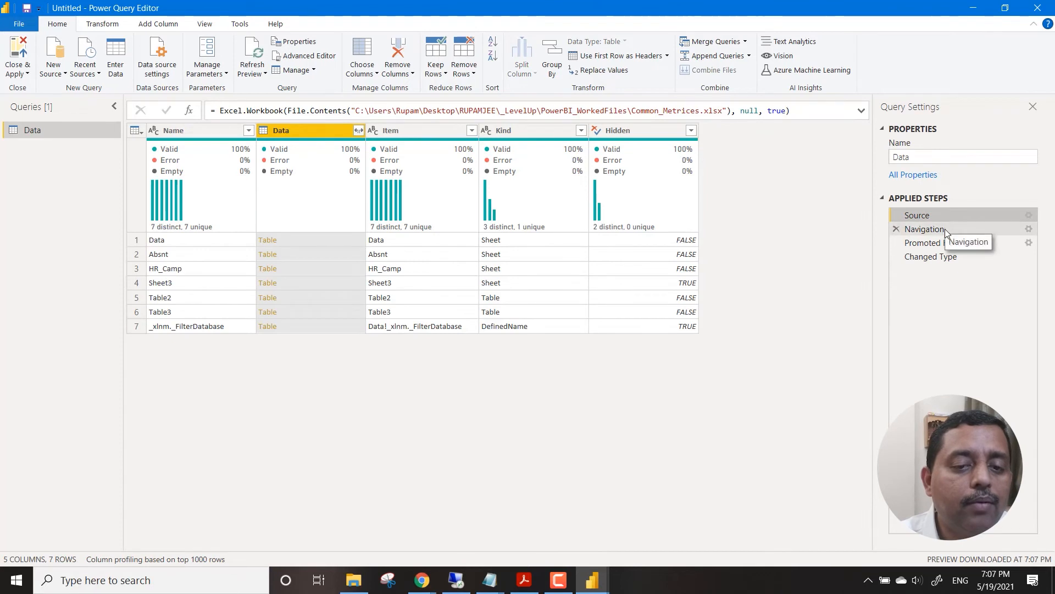
pyautogui.click(946, 230)
pyautogui.click(948, 245)
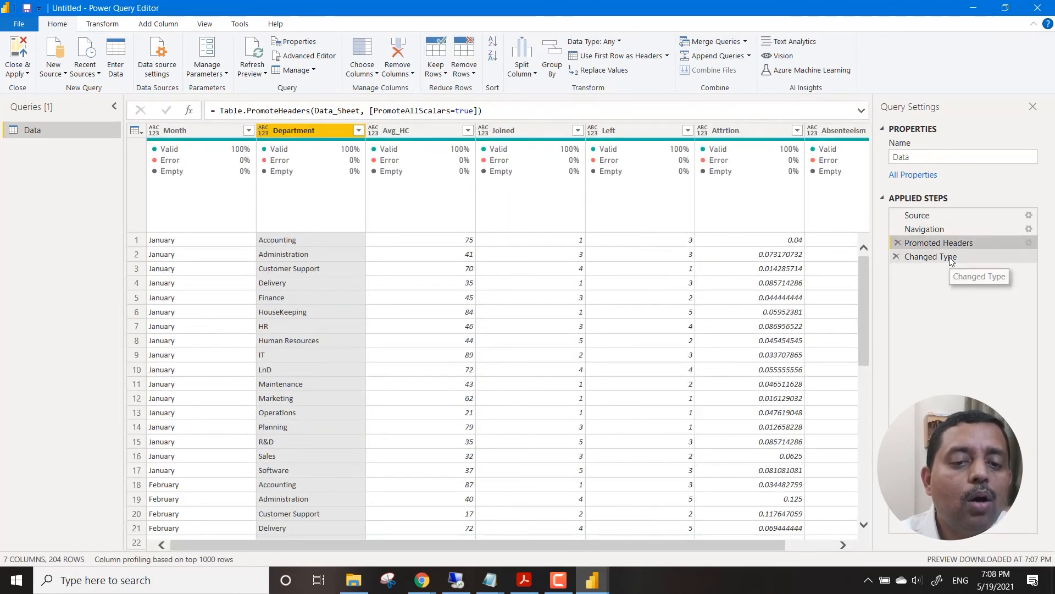
pyautogui.click(953, 257)
pyautogui.click(24, 73)
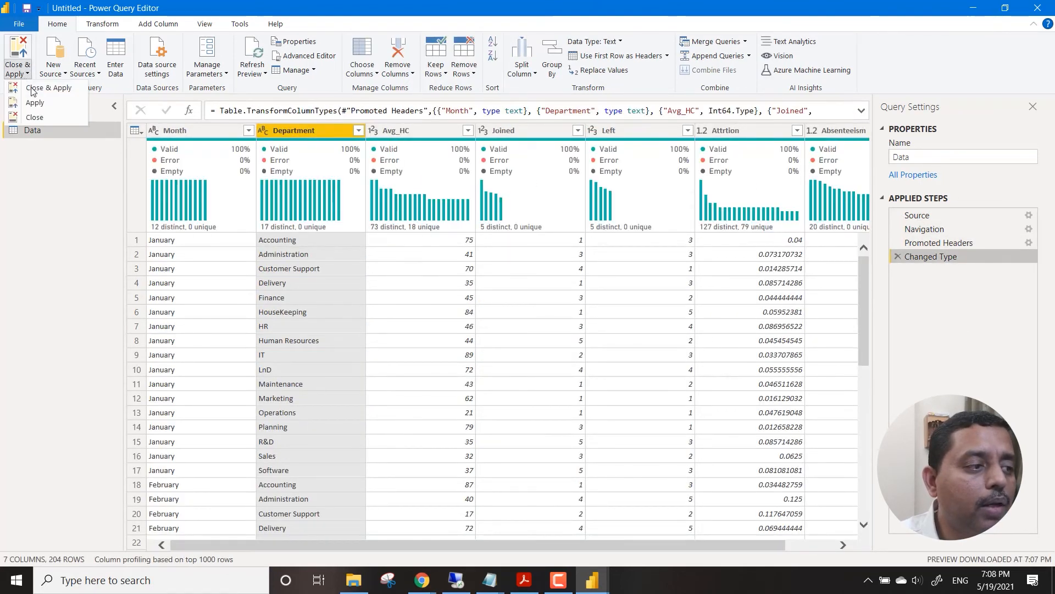
pyautogui.click(22, 86)
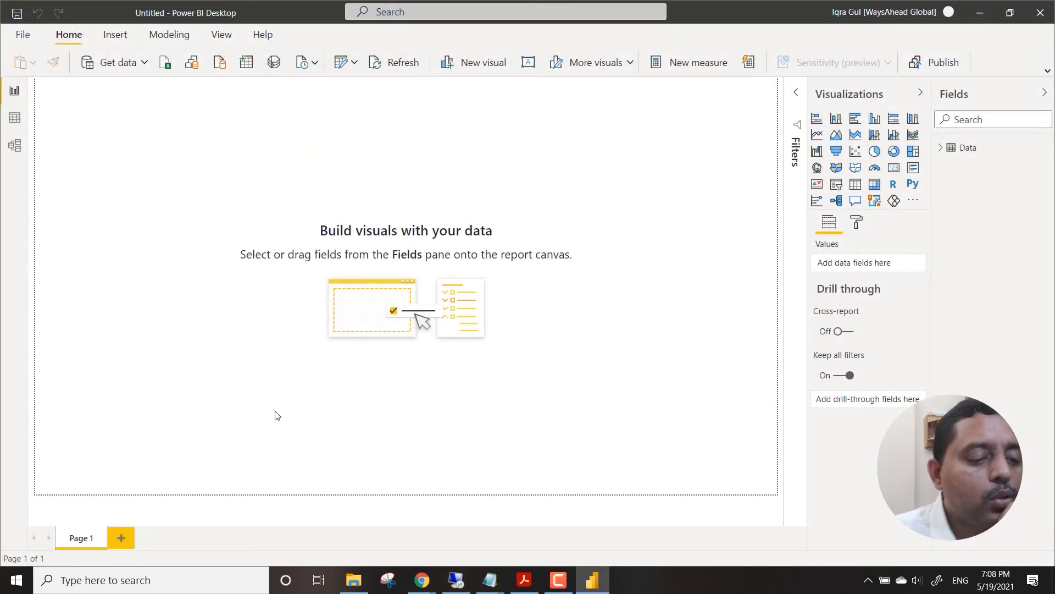
# In the file explorer, rename the Common_Metrices.xlsx copy in PowerBI_WorkedFiles as Common_Metrics.xlsx.
pyautogui.click(353, 580)
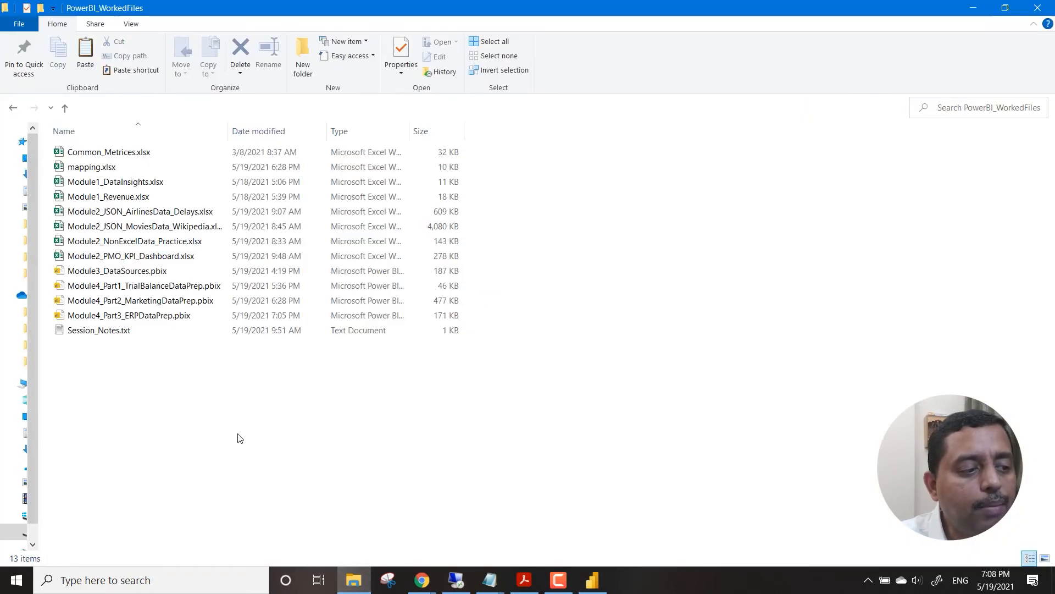
pyautogui.click(120, 155)
pyautogui.click(117, 153)
pyautogui.click(107, 152)
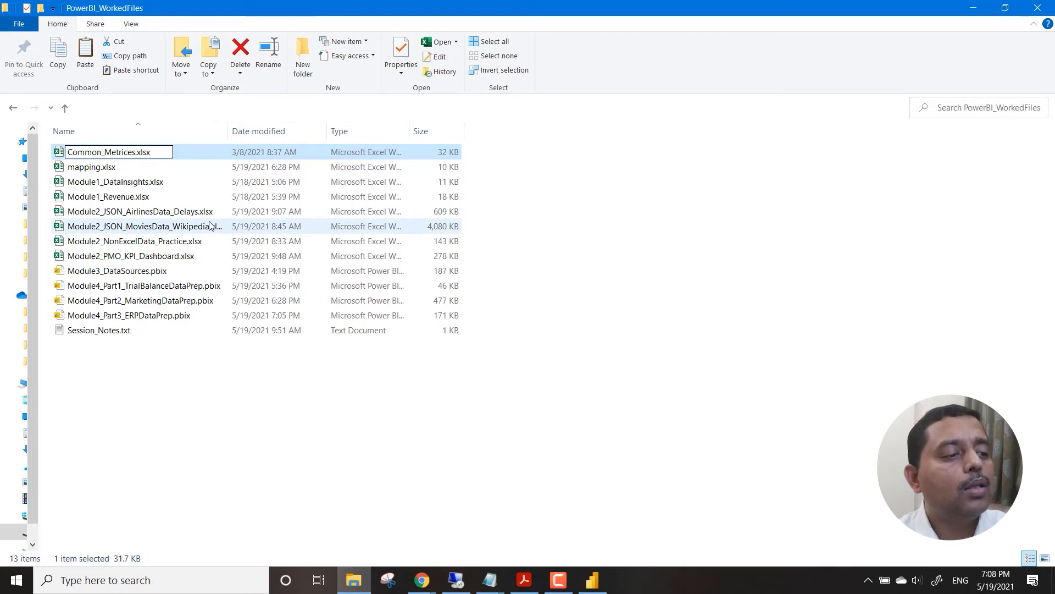
pyautogui.press('Right')
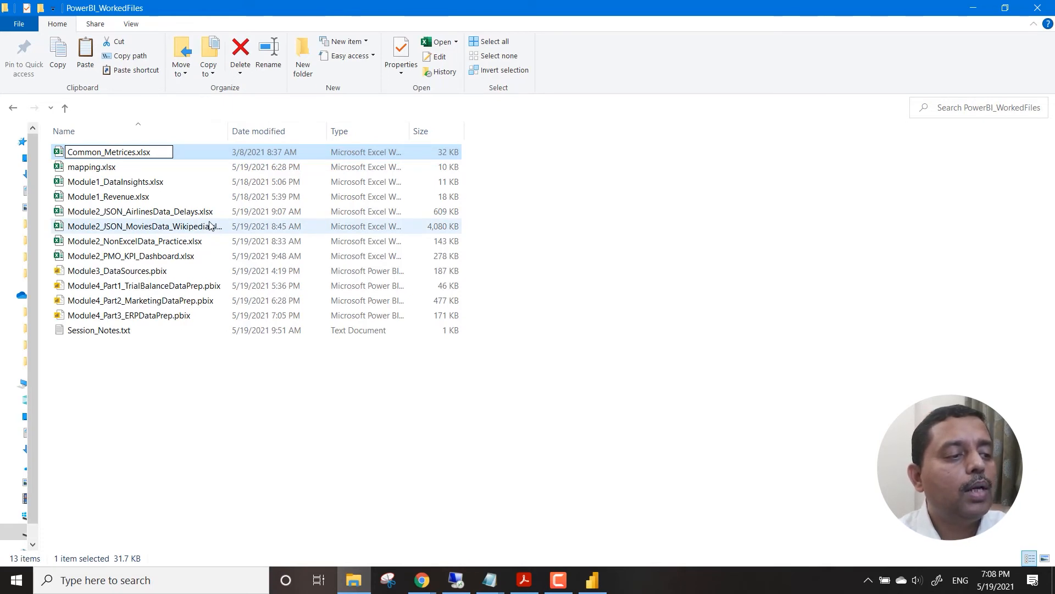
pyautogui.press('Right')
pyautogui.press('Right')
pyautogui.hotkey('shift', 'Right')
pyautogui.hotkey('shift', 'Right')
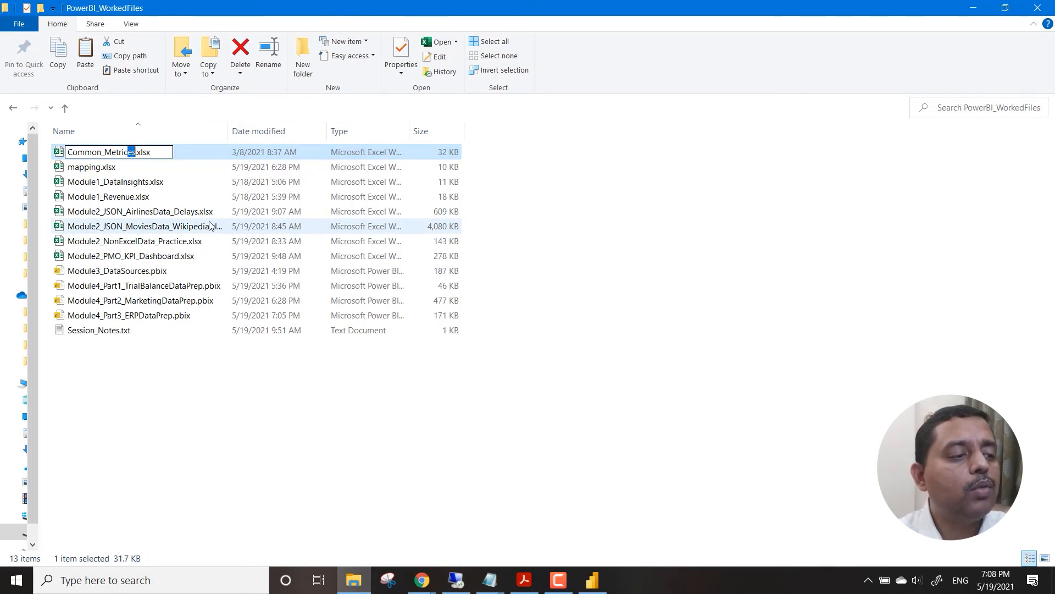
pyautogui.hotkey('shift', 'Left')
pyautogui.press('Delete')
pyautogui.press('Return')
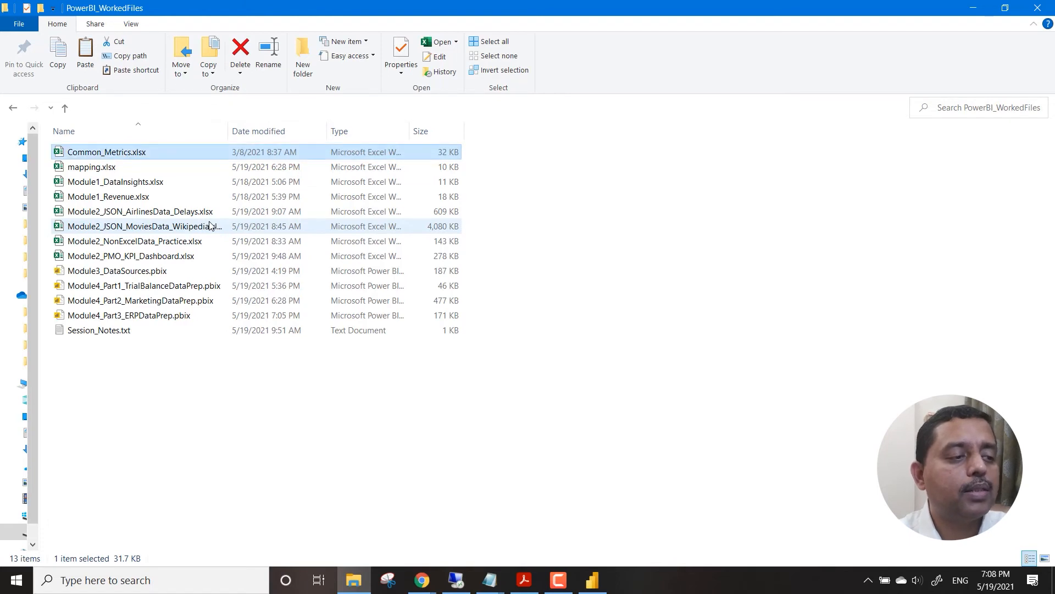
pyautogui.click(274, 416)
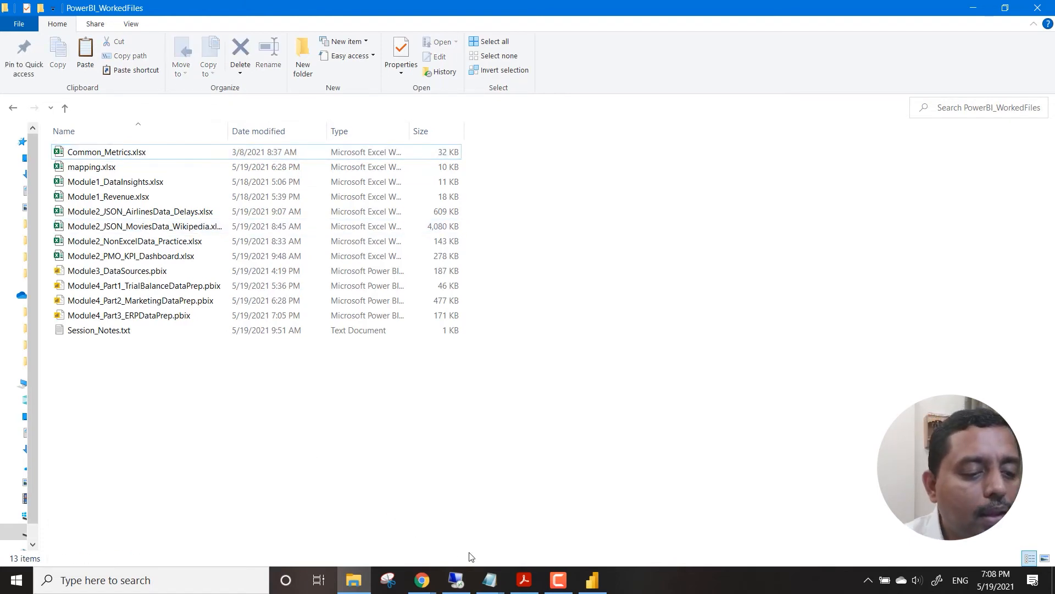
# Switch to Power BI Desktop and save the untitled report as Module4_Part3_MissingDataPrep.pbix in PowerBI_WorkedFiles.
pyautogui.click(591, 580)
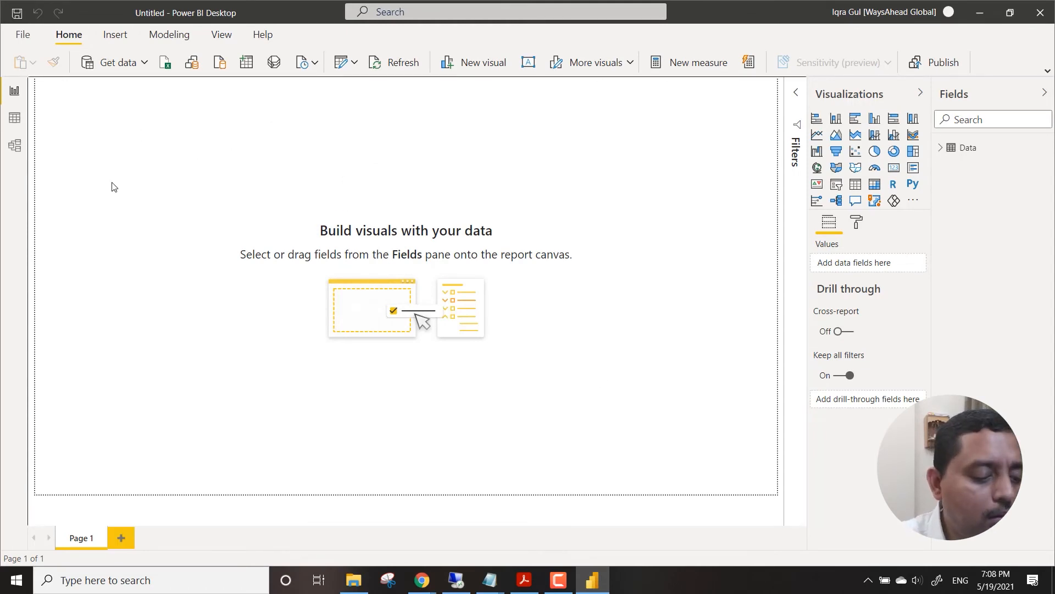
pyautogui.hotkey('ctrl', 's')
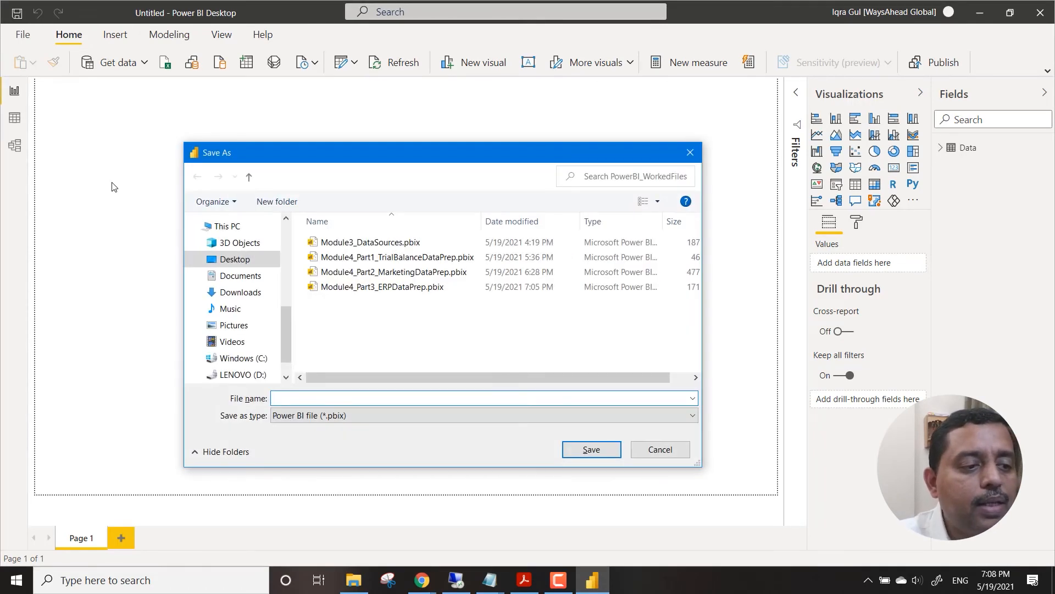
pyautogui.click(358, 291)
pyautogui.click(330, 398)
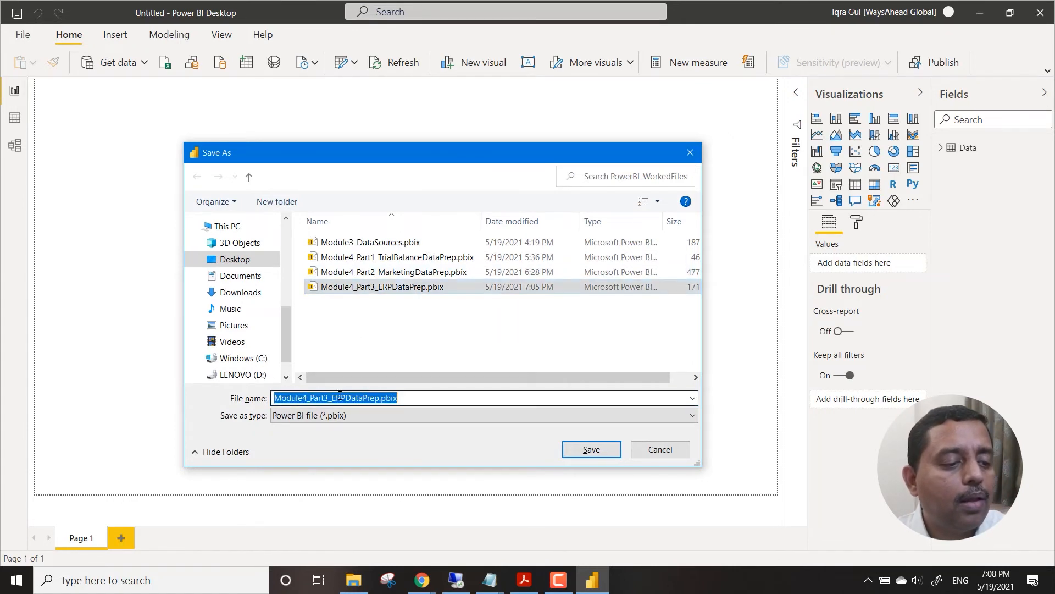
pyautogui.click(330, 398)
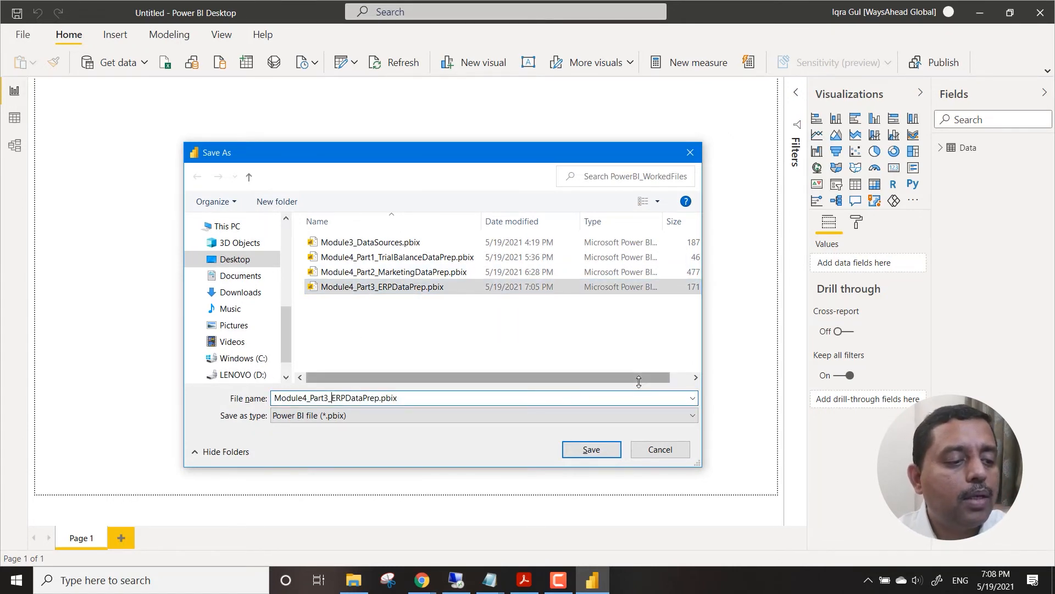
pyautogui.hotkey('shift', 'Right')
pyautogui.hotkey('shift', 'Right')
pyautogui.hotkey('shift', 'Right')
pyautogui.write('Missing')
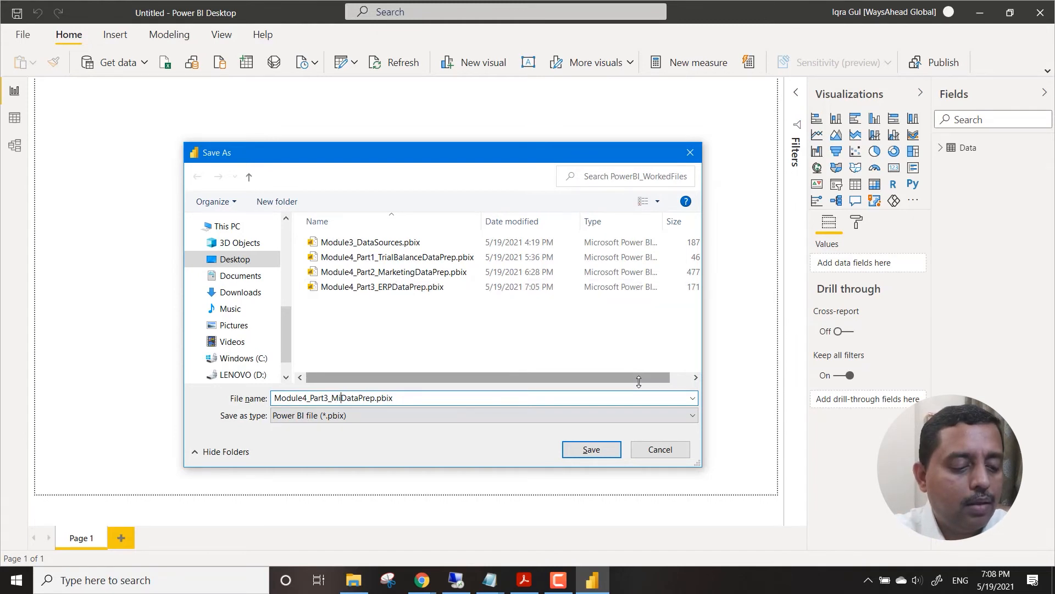
pyautogui.press('Return')
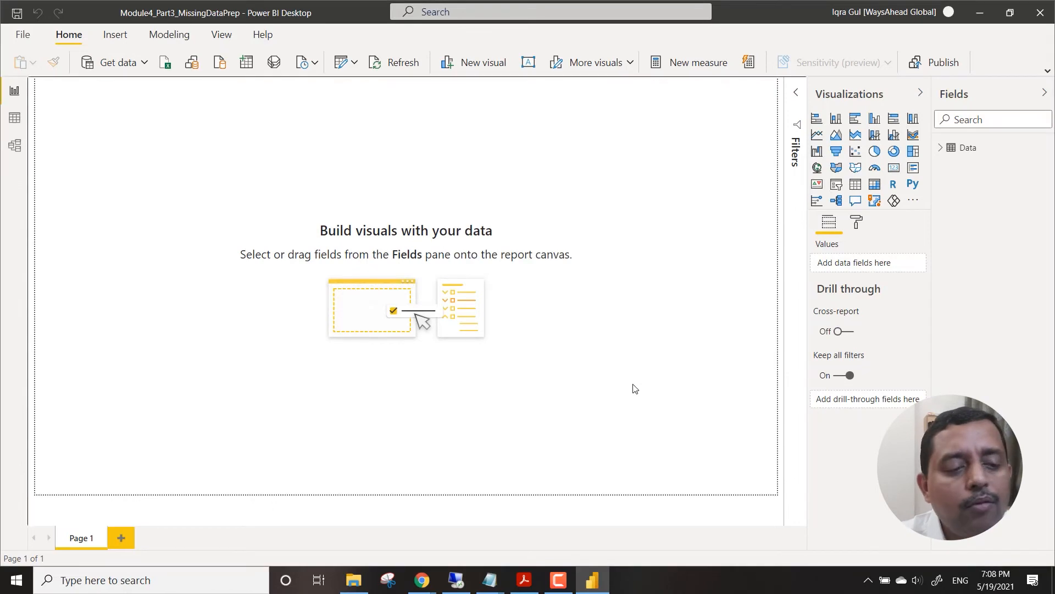
# Try to refresh the report's data from its existing source path.
pyautogui.click(388, 65)
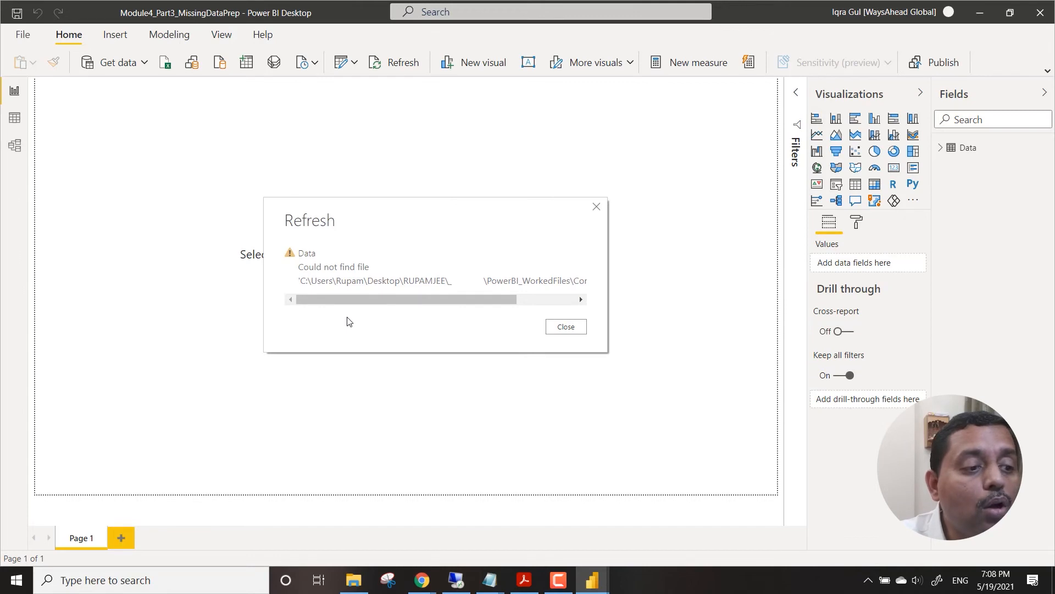
pyautogui.click(568, 329)
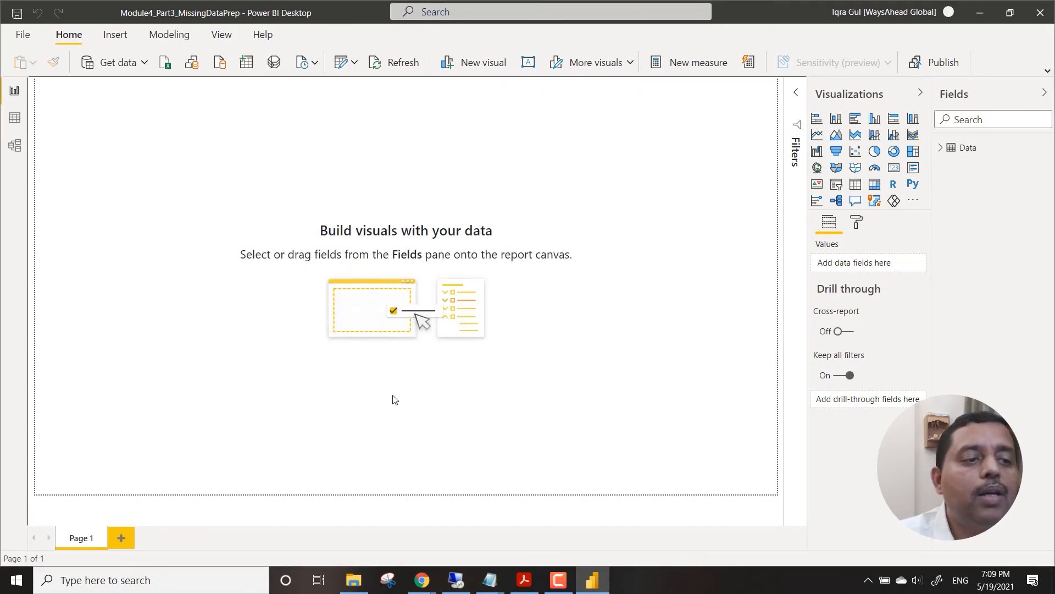
# In the data source settings, change the report's Excel source from common_metrices.xlsx to Common_Metrics.xlsx in PowerBI_WorkedFiles.
pyautogui.click(355, 65)
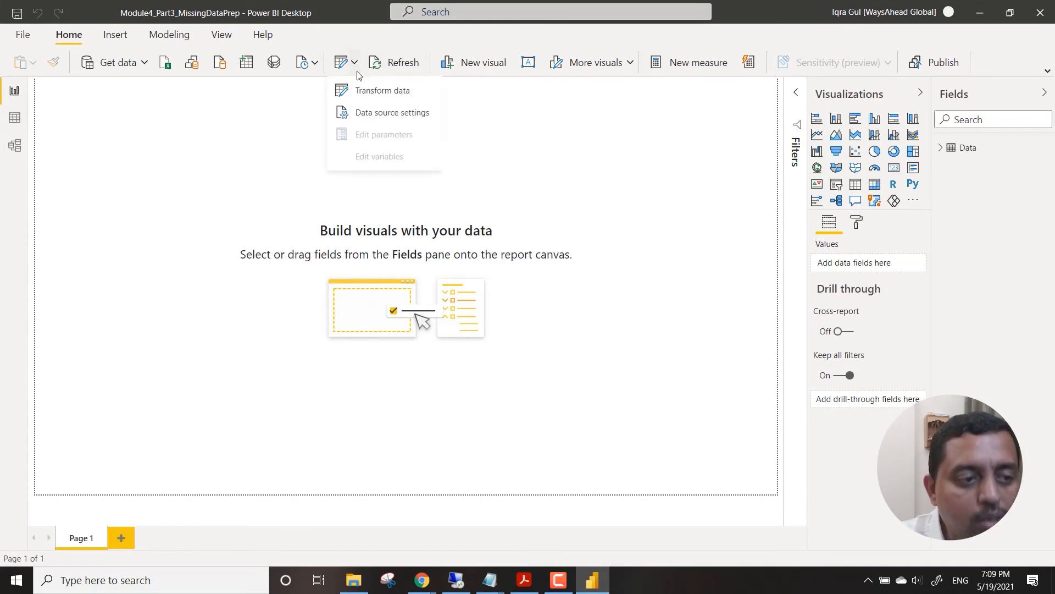
pyautogui.click(389, 115)
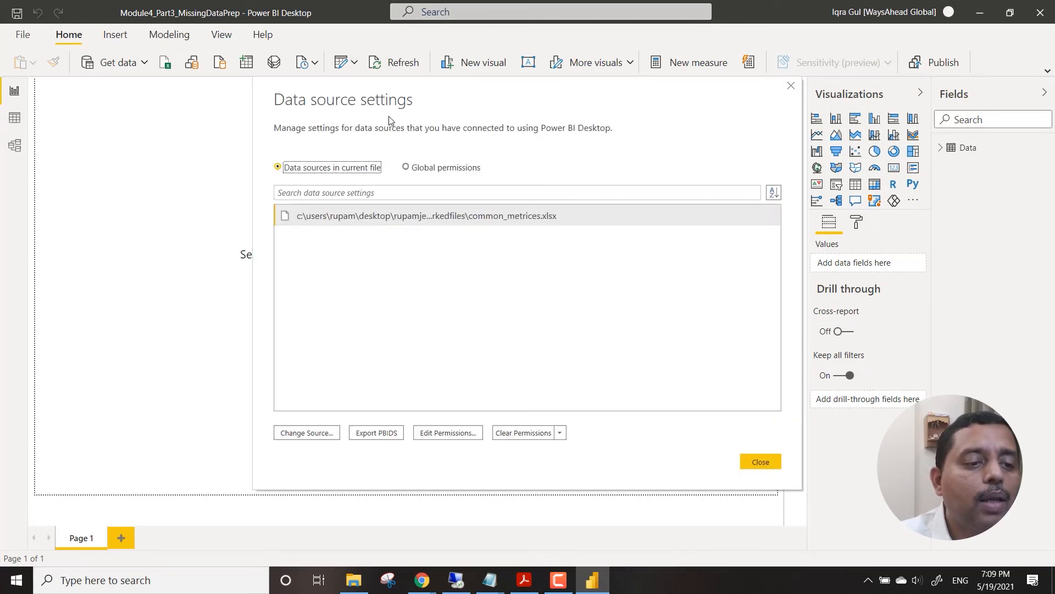
pyautogui.click(538, 218)
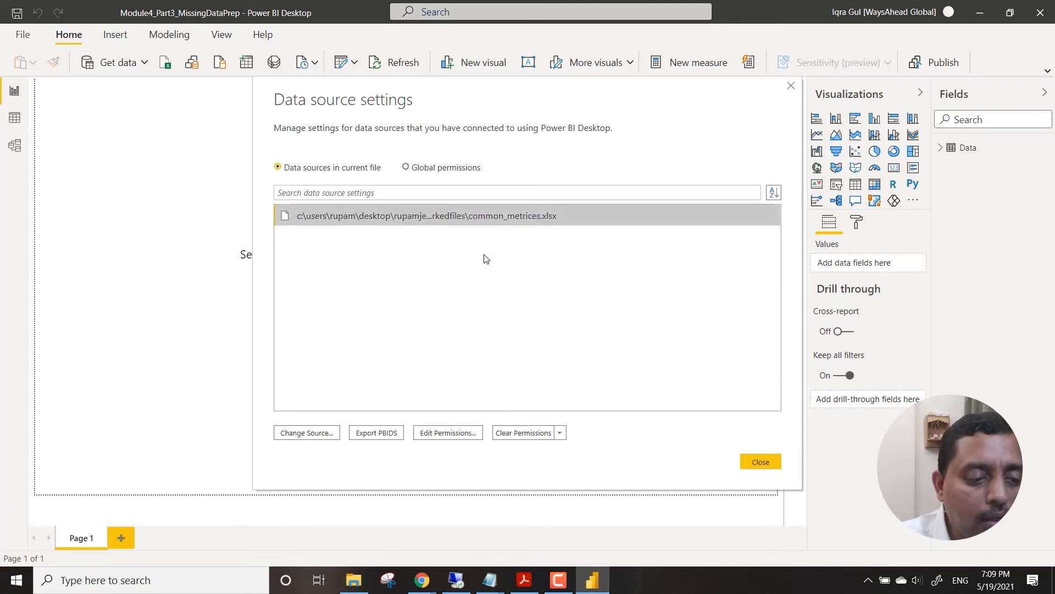
pyautogui.click(320, 433)
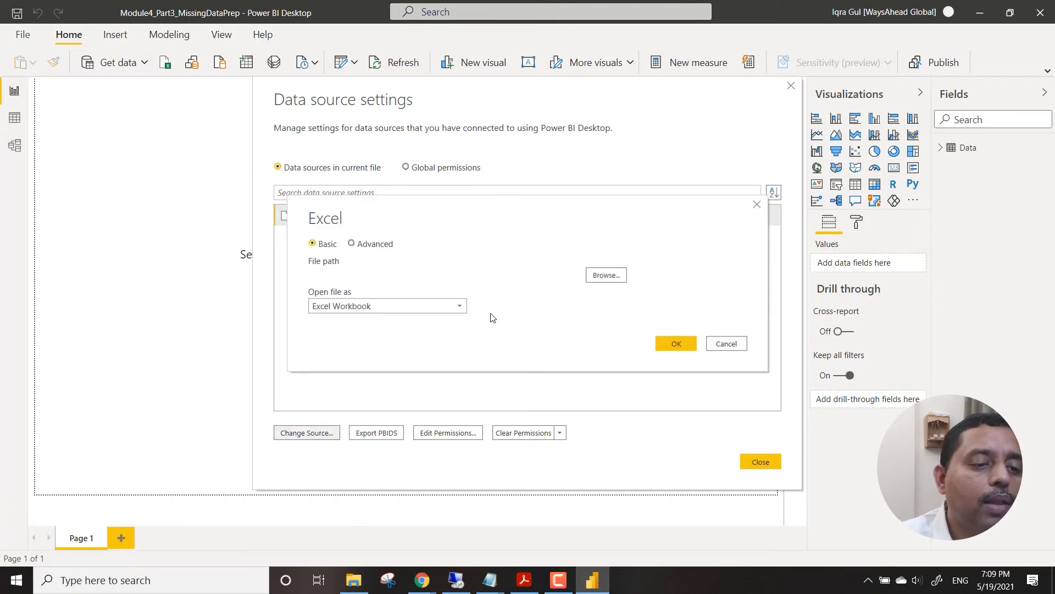
pyautogui.click(614, 279)
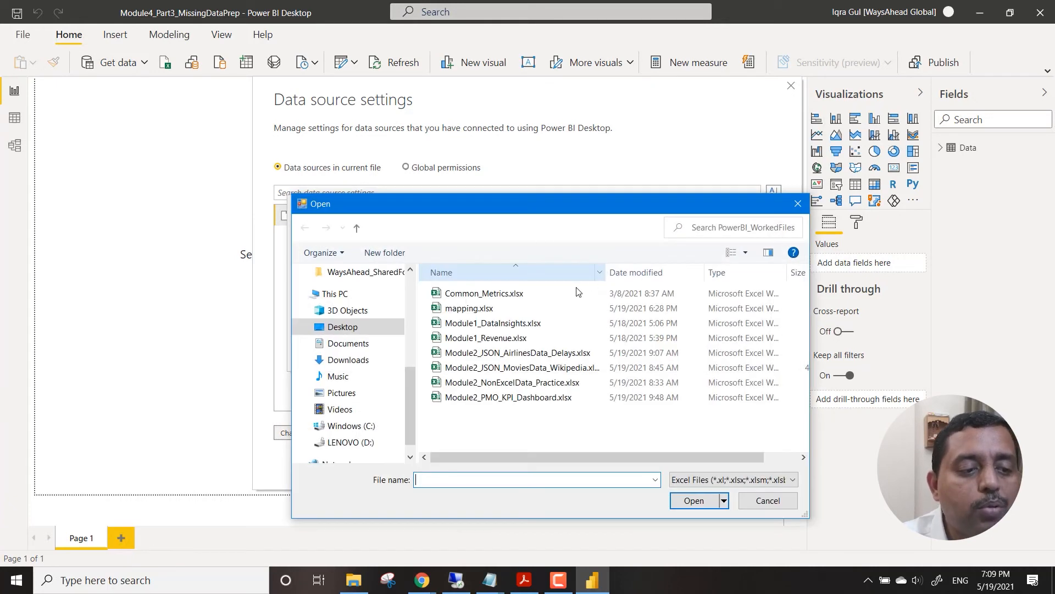
pyautogui.click(516, 298)
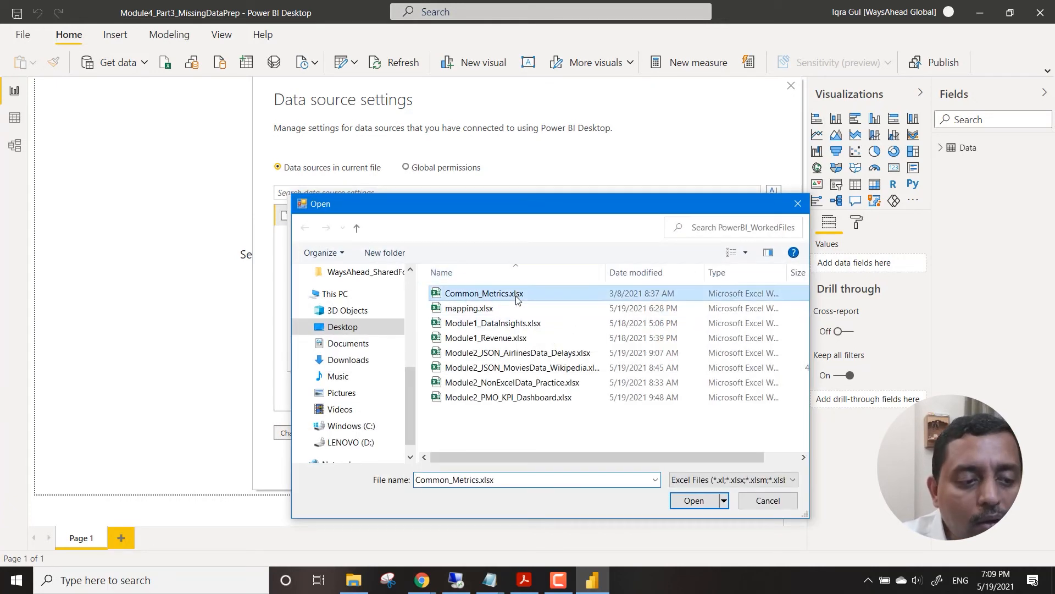
pyautogui.click(694, 501)
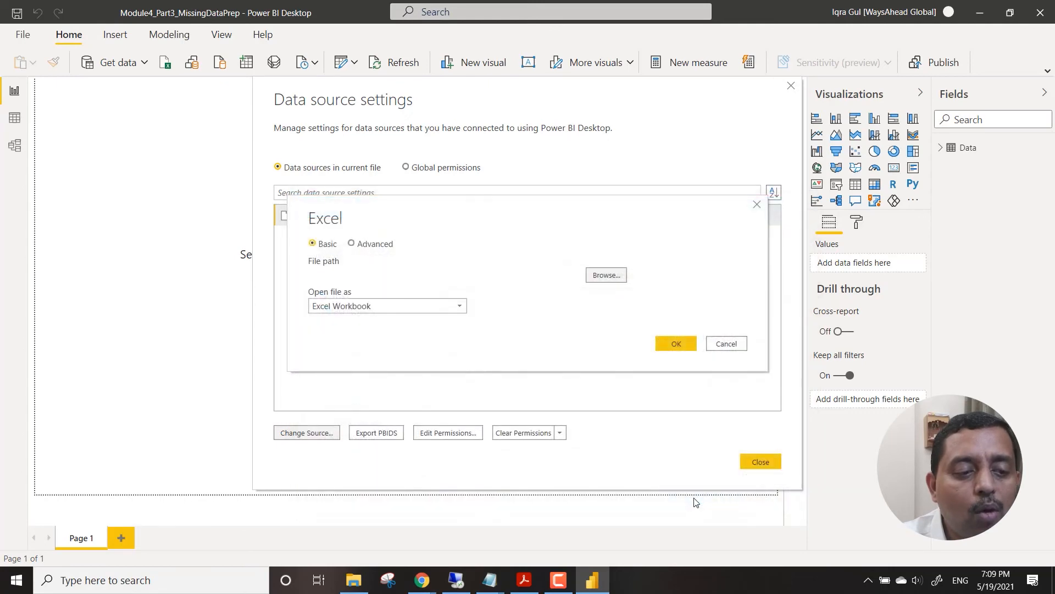
pyautogui.click(675, 344)
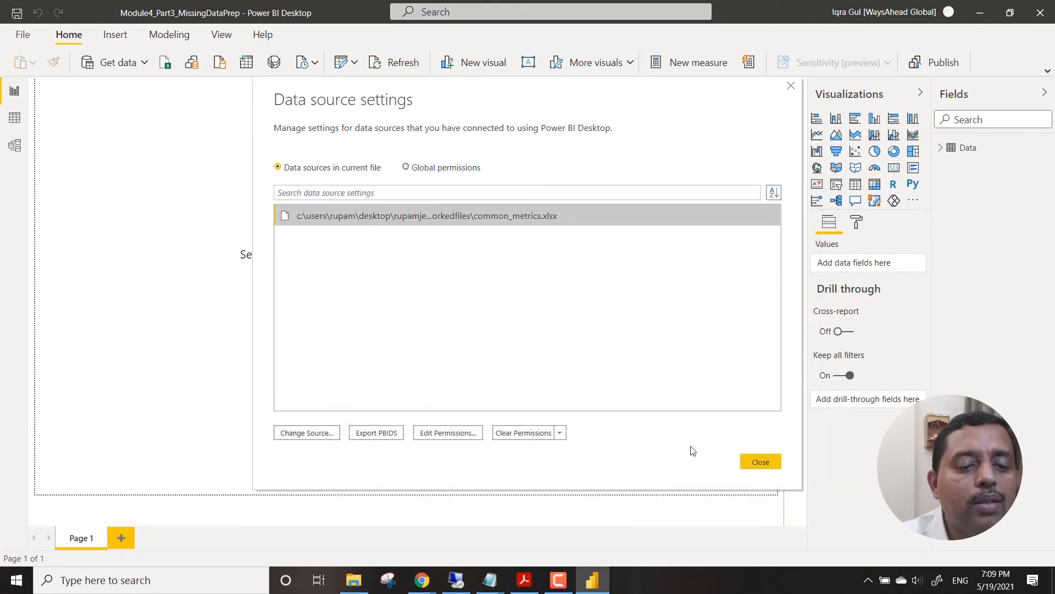
pyautogui.click(758, 461)
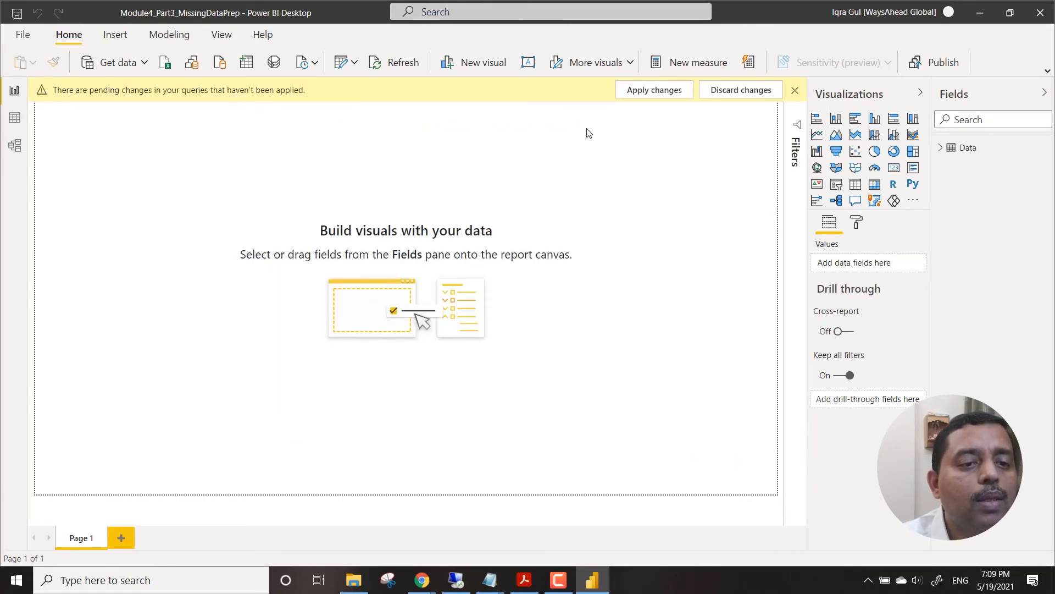
# Apply the pending query changes and display the rows of the Data table.
pyautogui.click(650, 92)
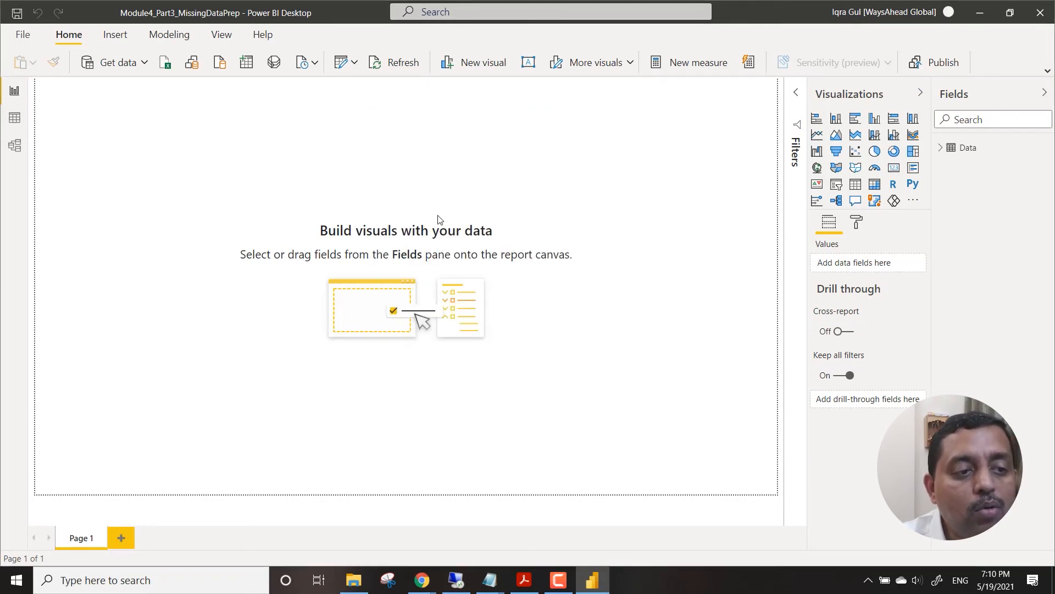
pyautogui.click(15, 117)
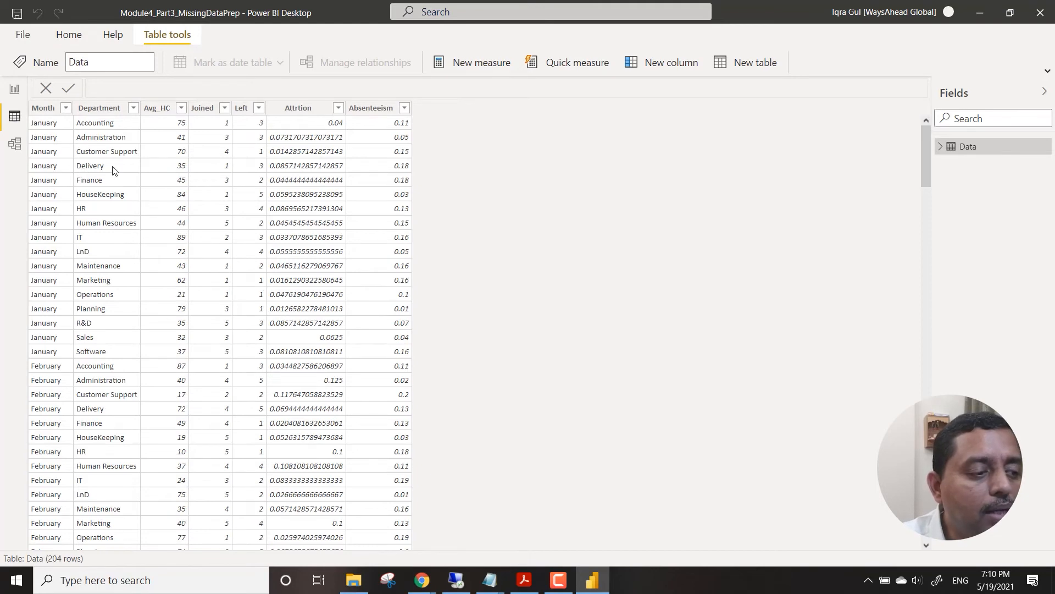
# Switch to the file explorer and open Common_Metrics.xlsx from PowerBI_WorkedFiles in Excel.
pyautogui.click(357, 581)
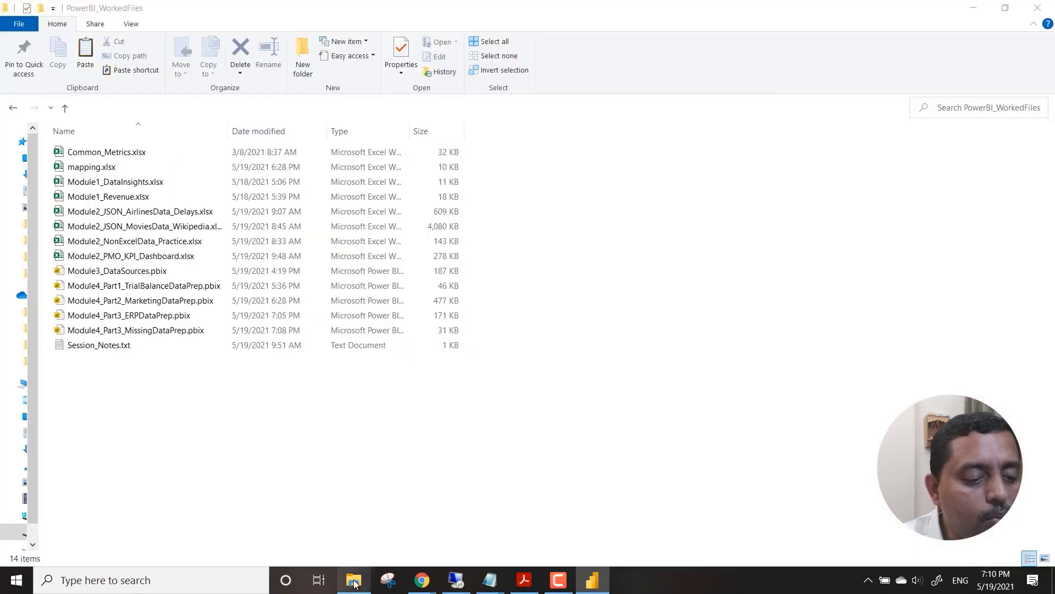
pyautogui.click(119, 152)
pyautogui.doubleClick(119, 152)
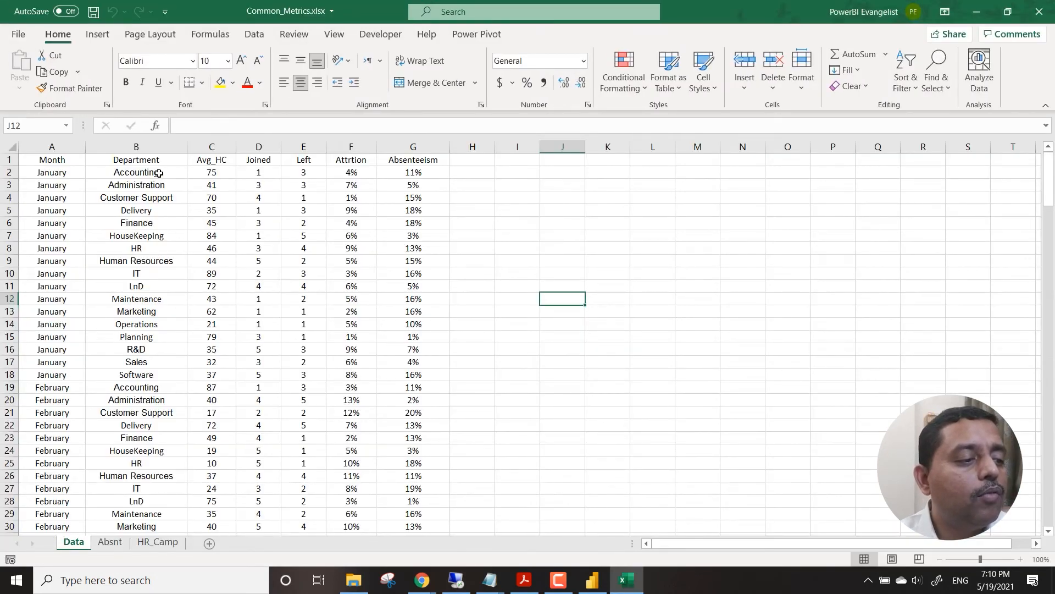
# Replace every Accounting with Counting in the Department column of the Data sheet, then save and close the workbook.
pyautogui.click(163, 148)
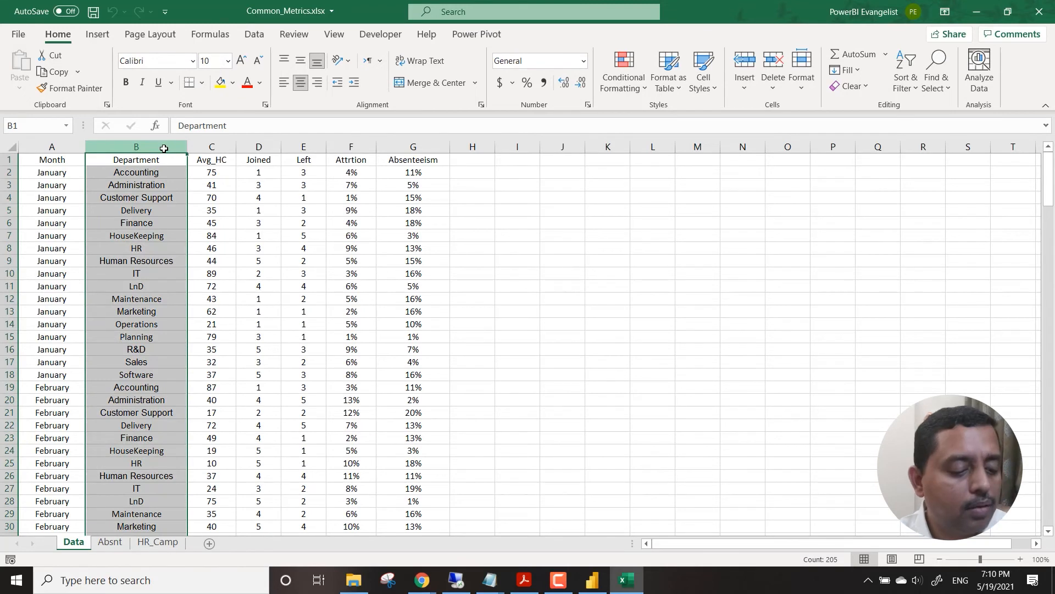
pyautogui.hotkey('ctrl', 'h')
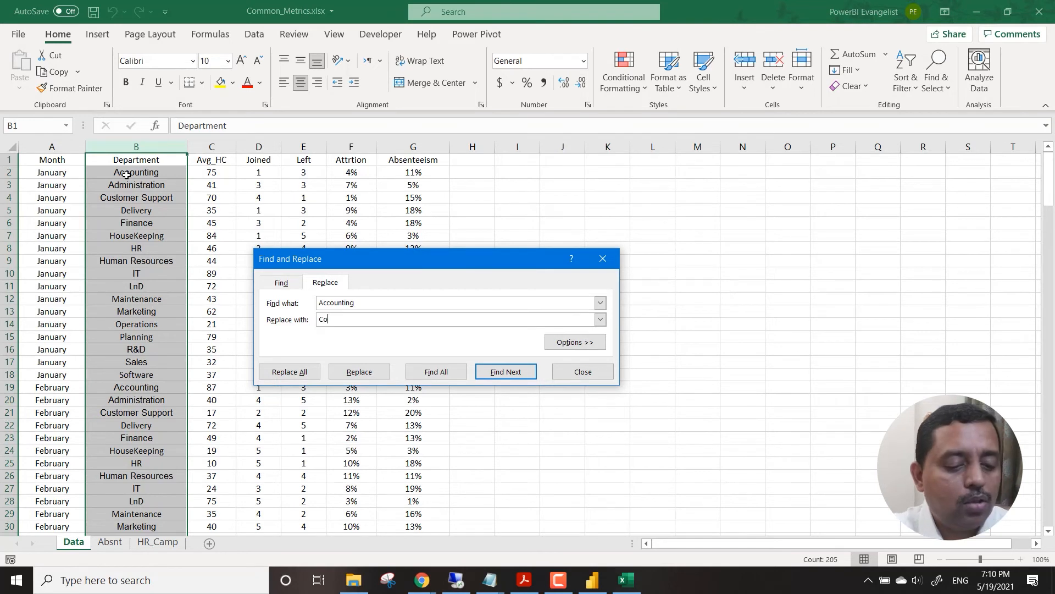
pyautogui.write('Counting')
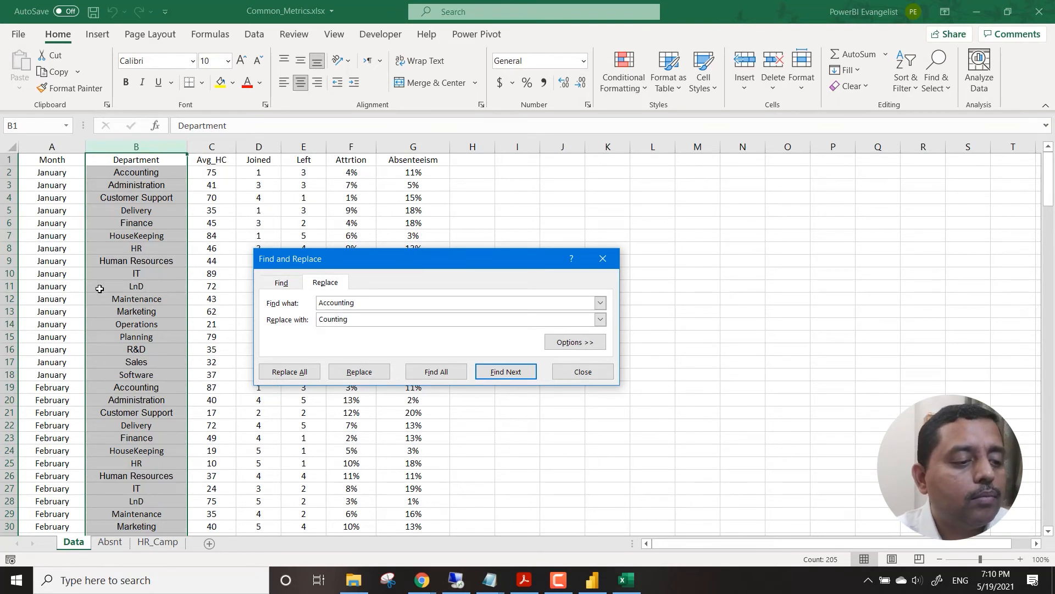
pyautogui.click(291, 372)
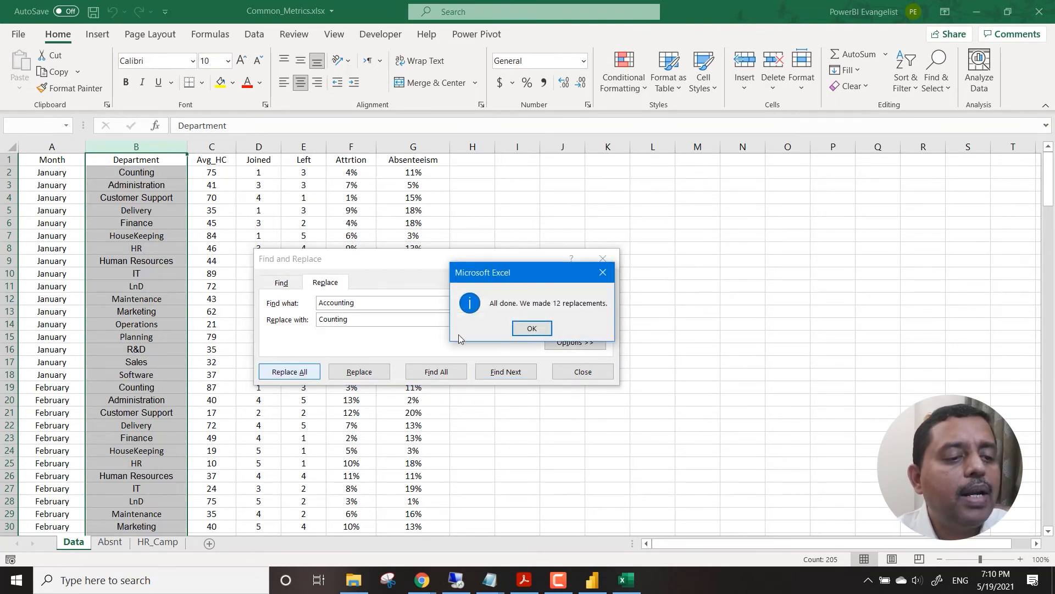
pyautogui.click(531, 327)
pyautogui.click(588, 374)
pyautogui.click(567, 250)
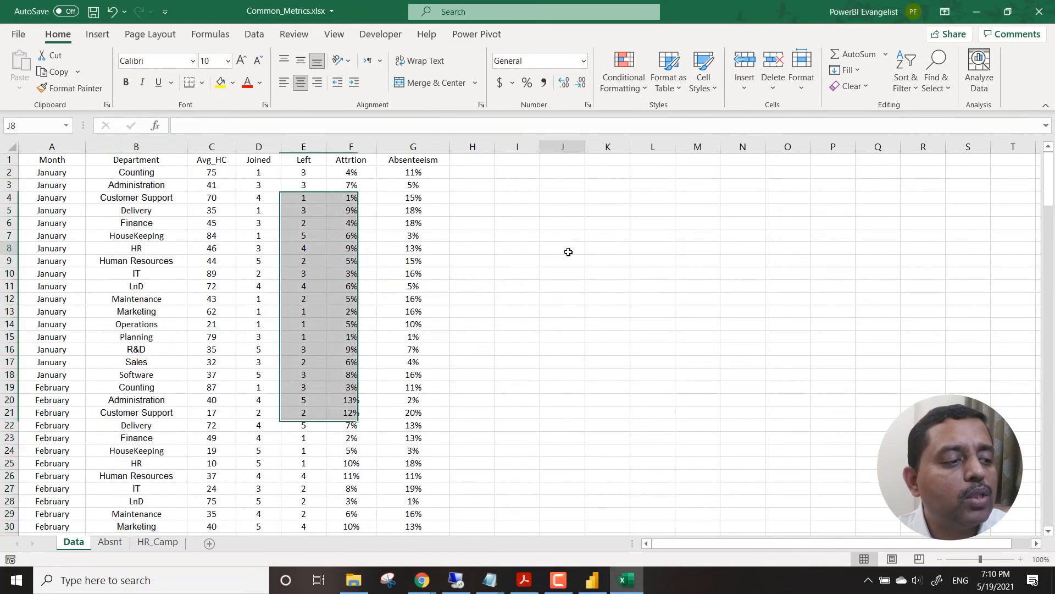
pyautogui.hotkey('ctrl', 's')
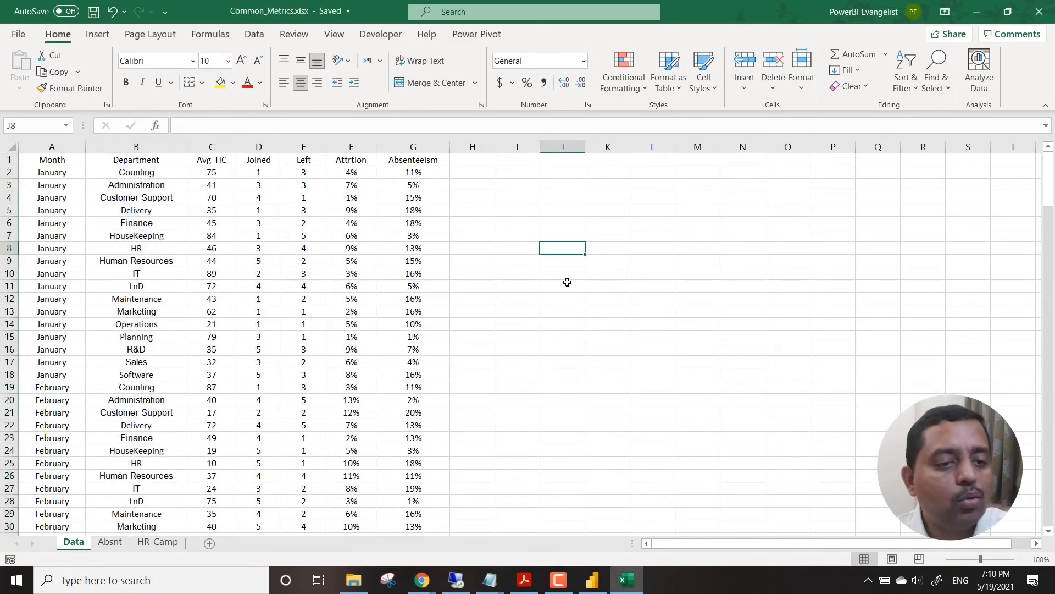
pyautogui.click(1039, 13)
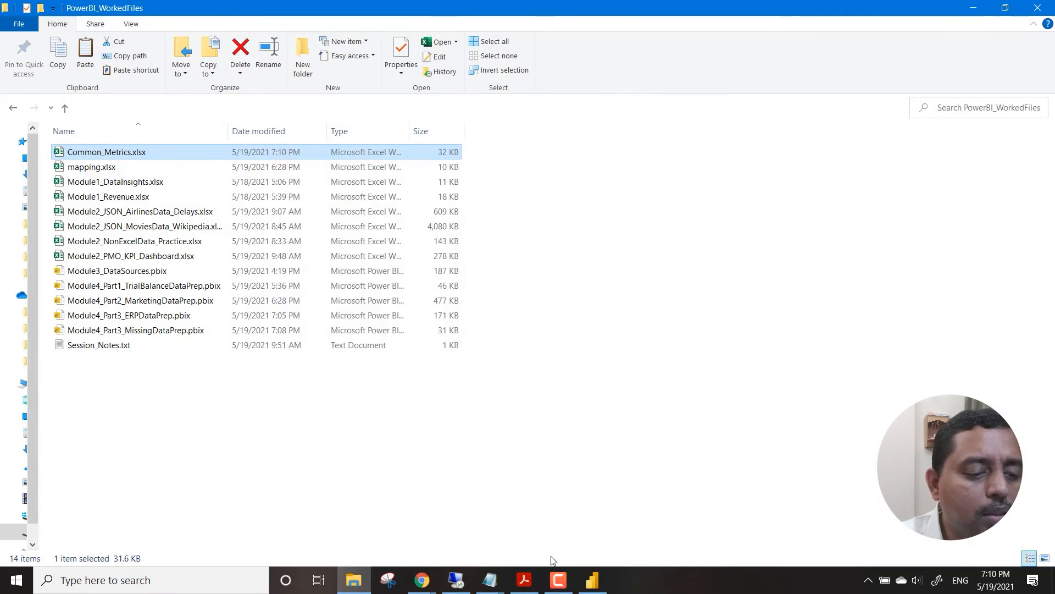
# Switch back to Power BI Desktop and refresh the report's data from the edited workbook.
pyautogui.click(592, 580)
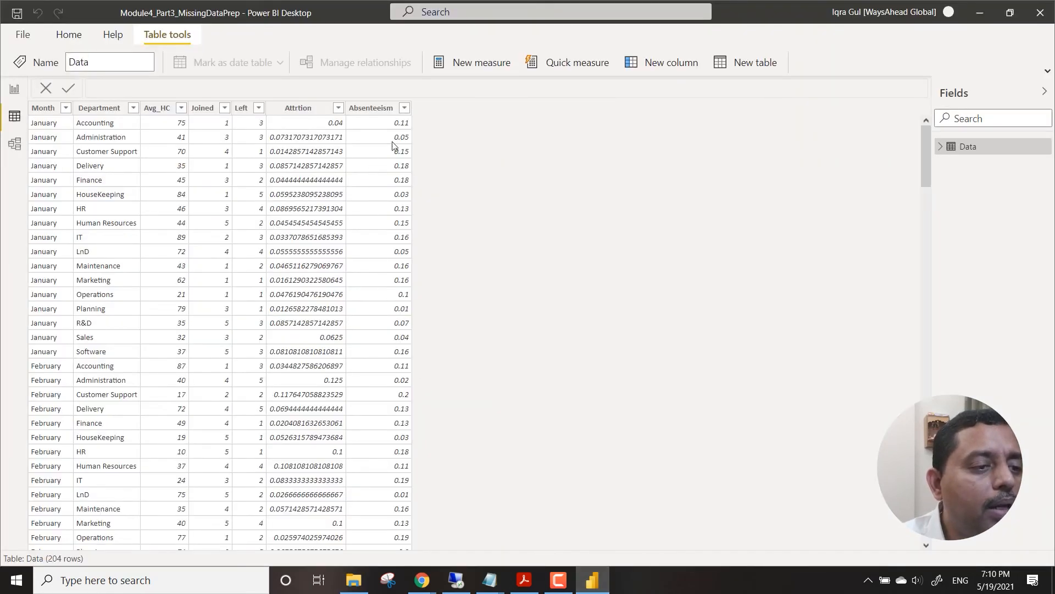
pyautogui.click(86, 41)
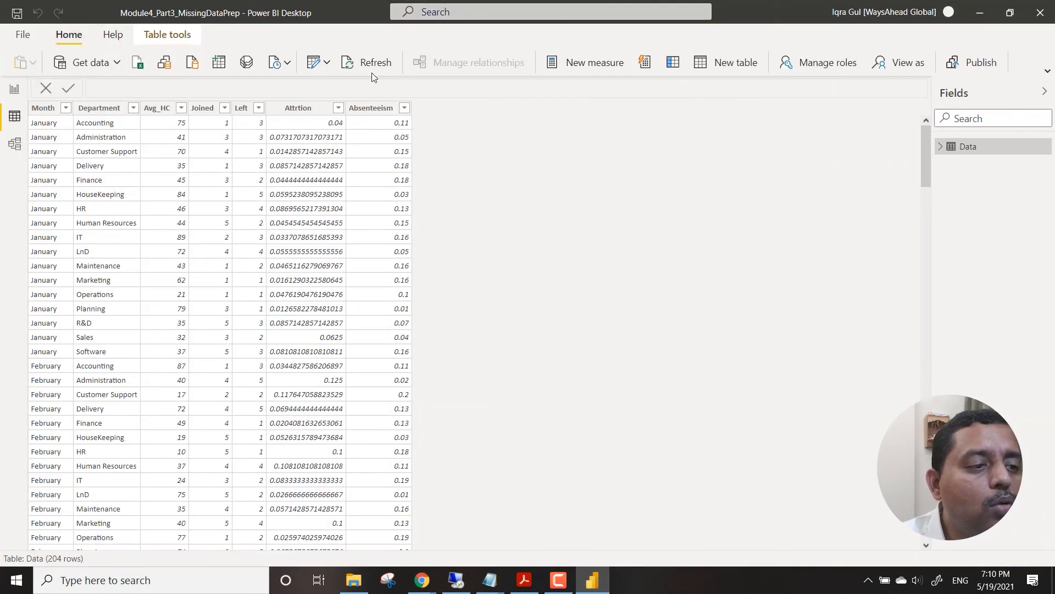
pyautogui.click(373, 65)
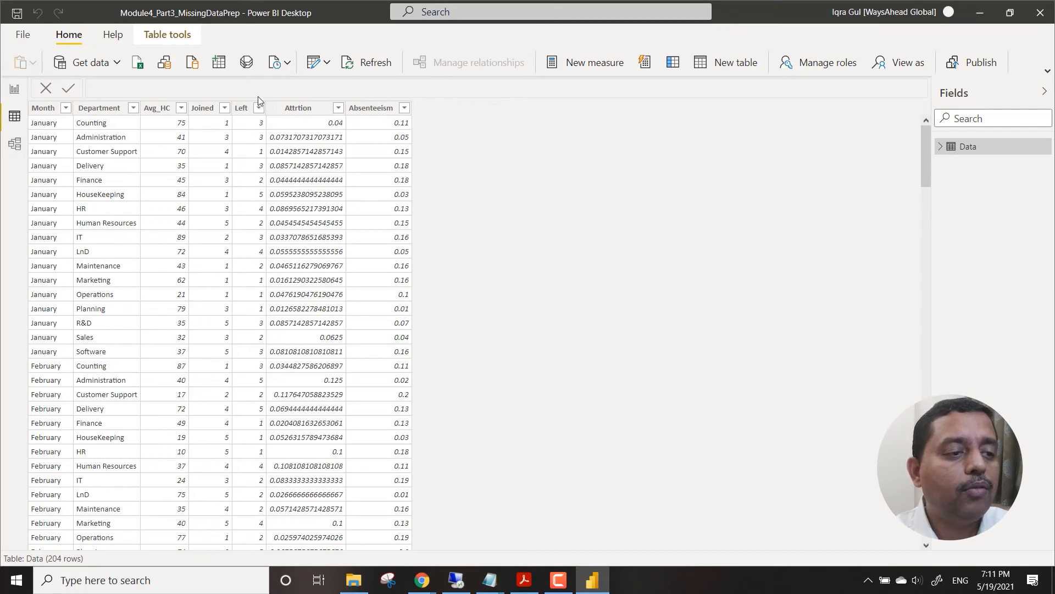
# Open the Data query in the Power Query Editor and refresh its preview.
pyautogui.click(327, 64)
pyautogui.click(337, 90)
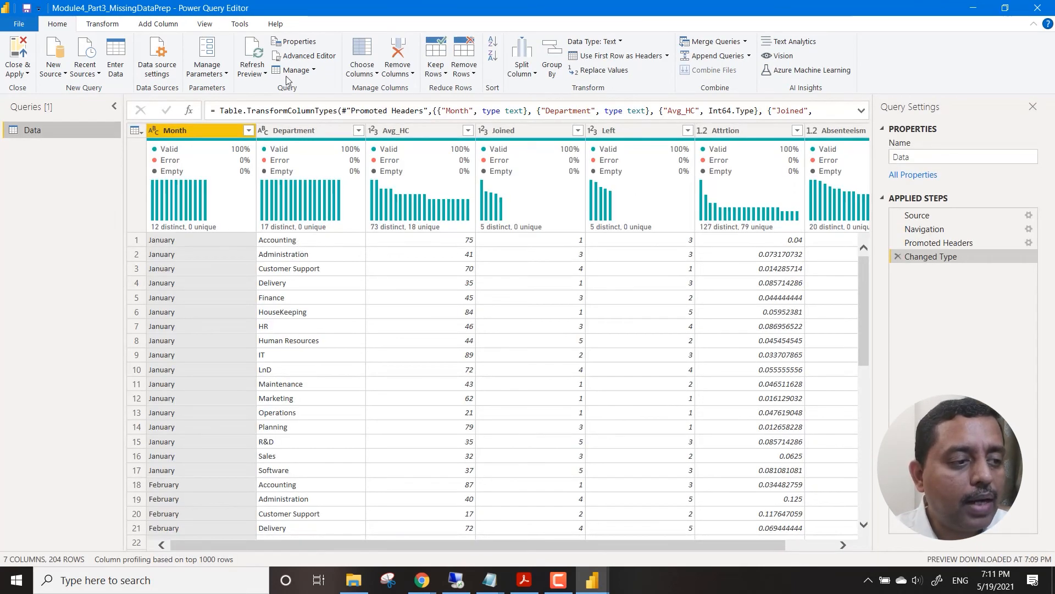
pyautogui.click(252, 53)
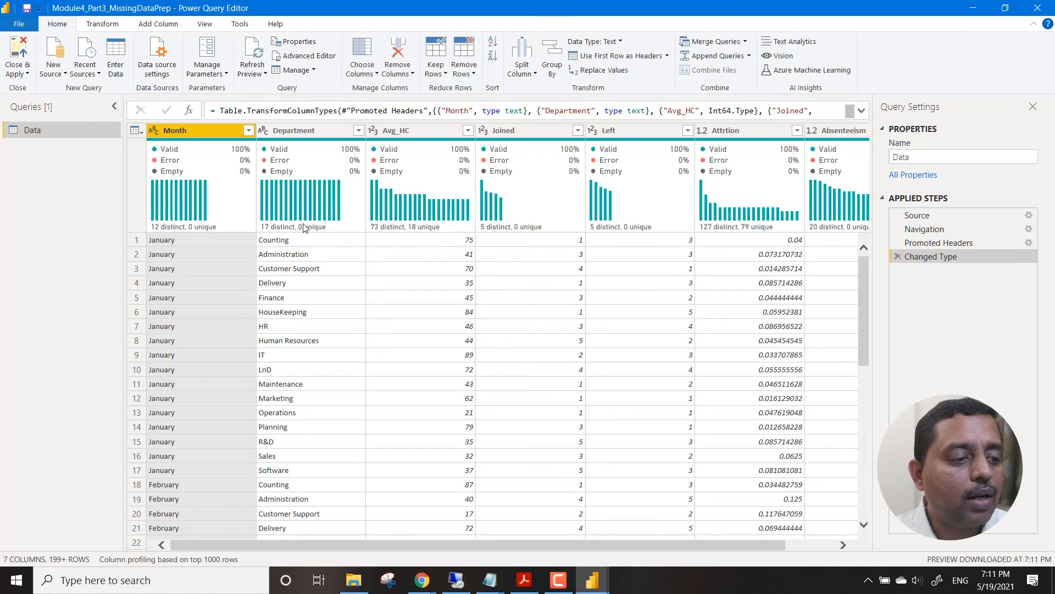
# Replace Counting with Accounting in the Data query's Department column, then apply the change and close the Power Query Editor.
pyautogui.rightClick(287, 244)
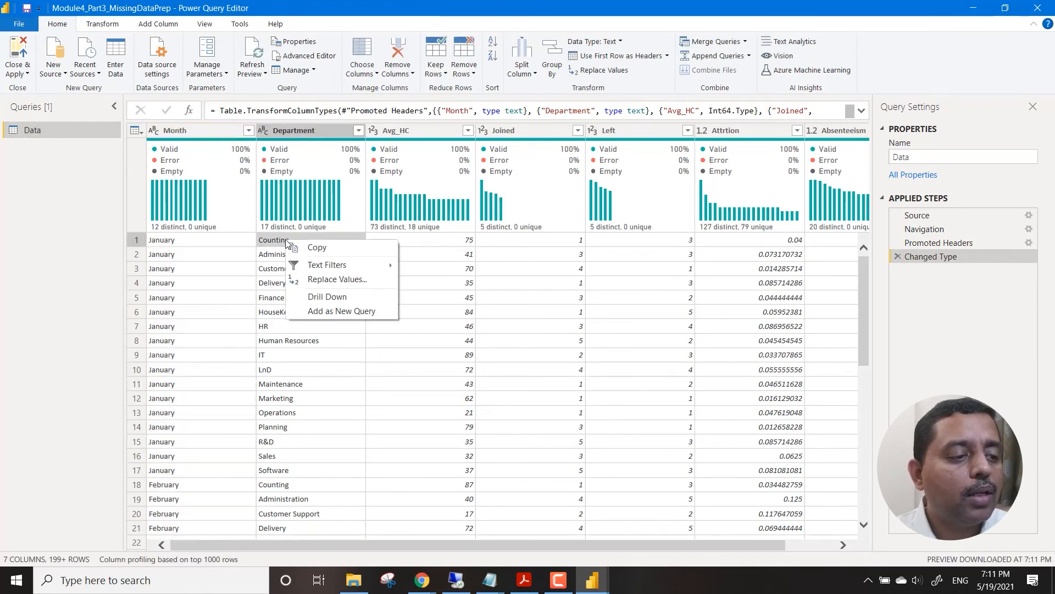
pyautogui.click(338, 280)
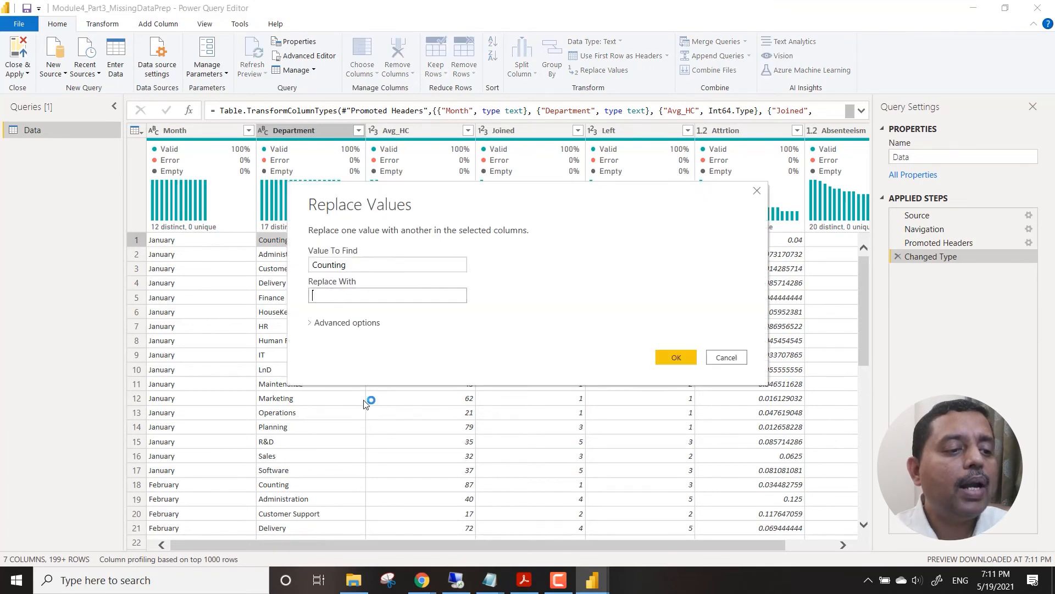
pyautogui.write('Accounting')
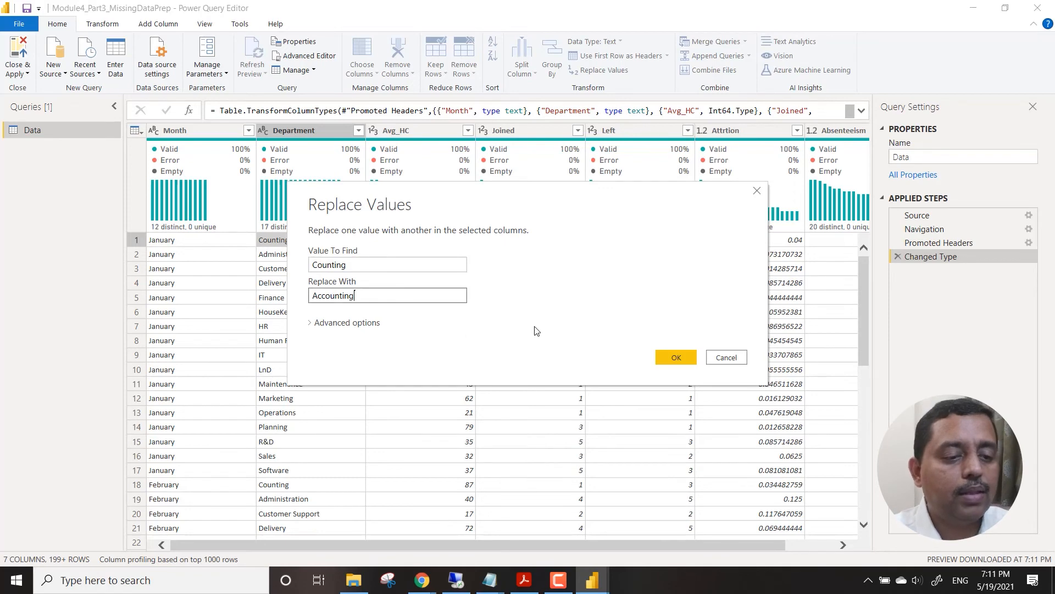
pyautogui.click(666, 356)
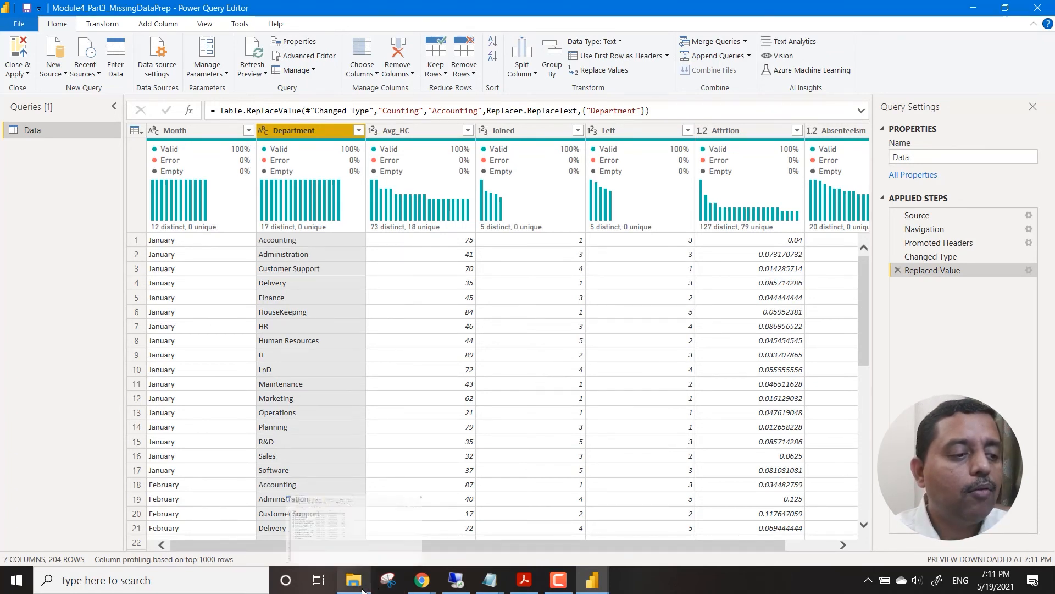
pyautogui.moveTo(362, 589)
pyautogui.click(23, 72)
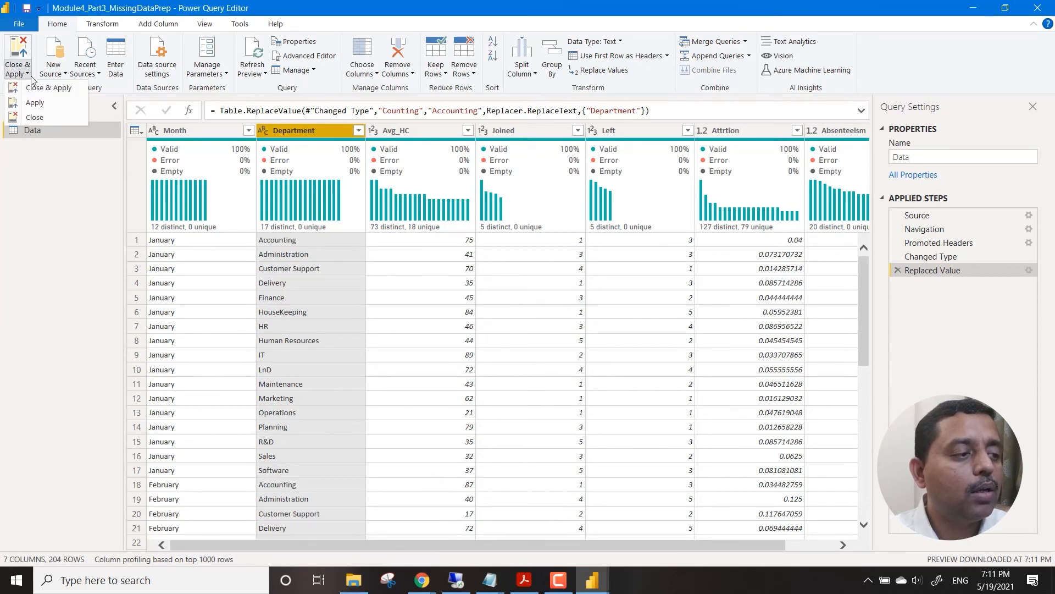
pyautogui.click(41, 87)
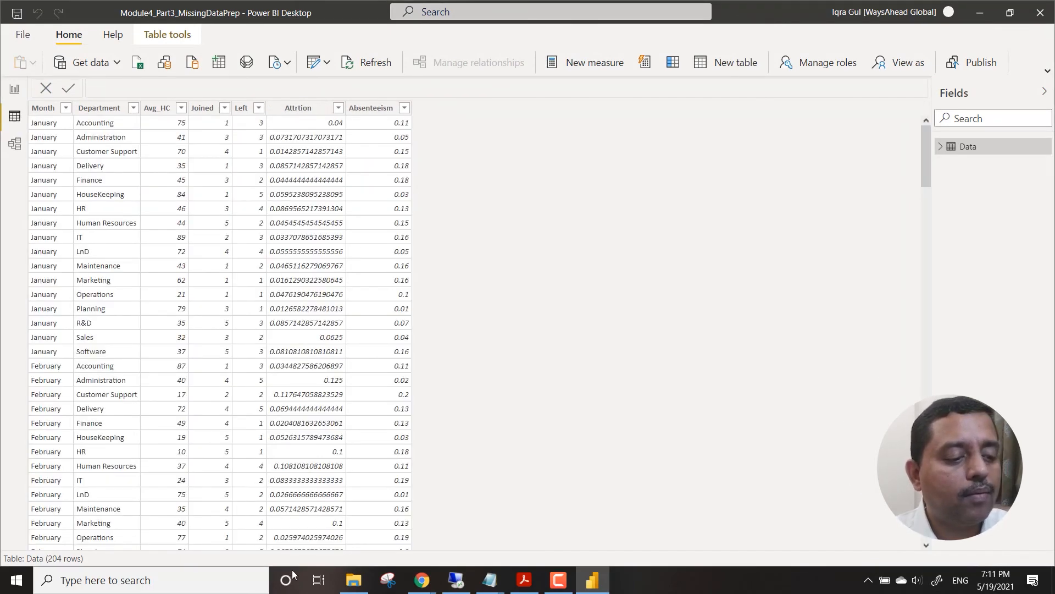
# Open Common_Metrics.xlsx in Excel from the file explorer and replace every Counting with Accounting in the Data sheet's Department column.
pyautogui.click(353, 580)
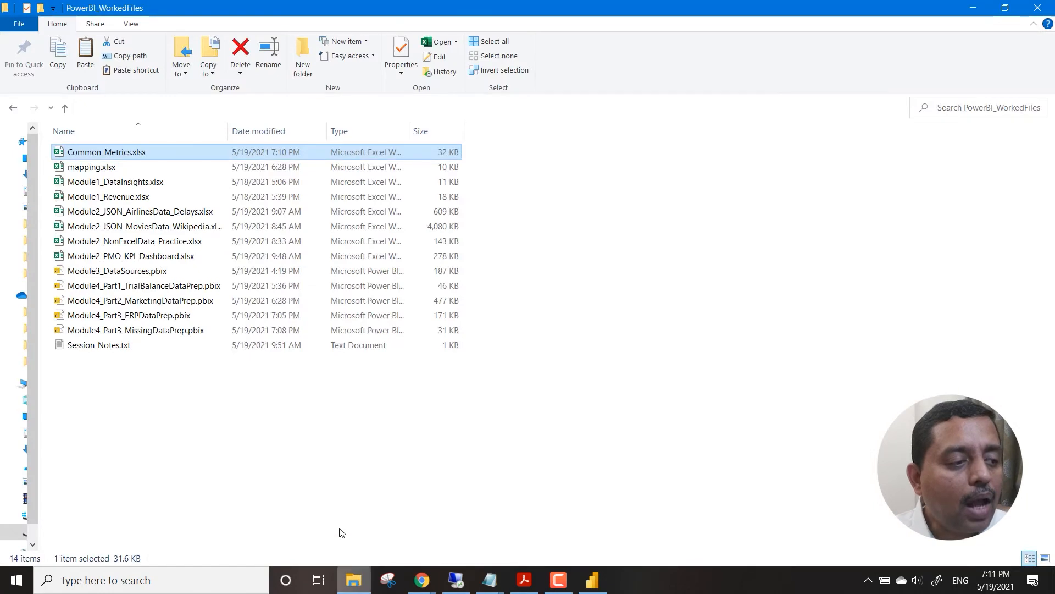
pyautogui.doubleClick(150, 153)
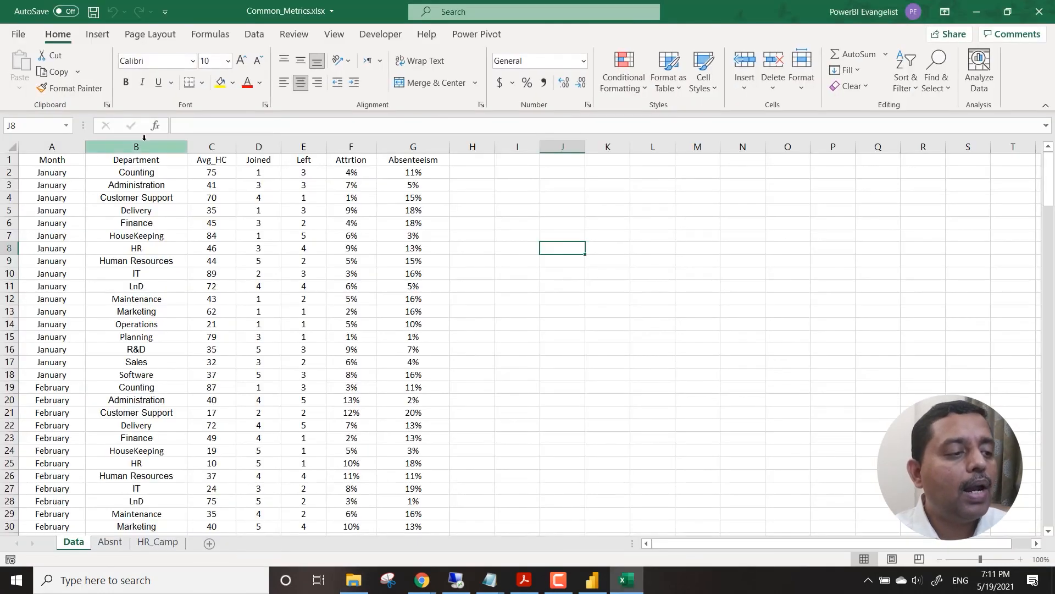
pyautogui.click(143, 146)
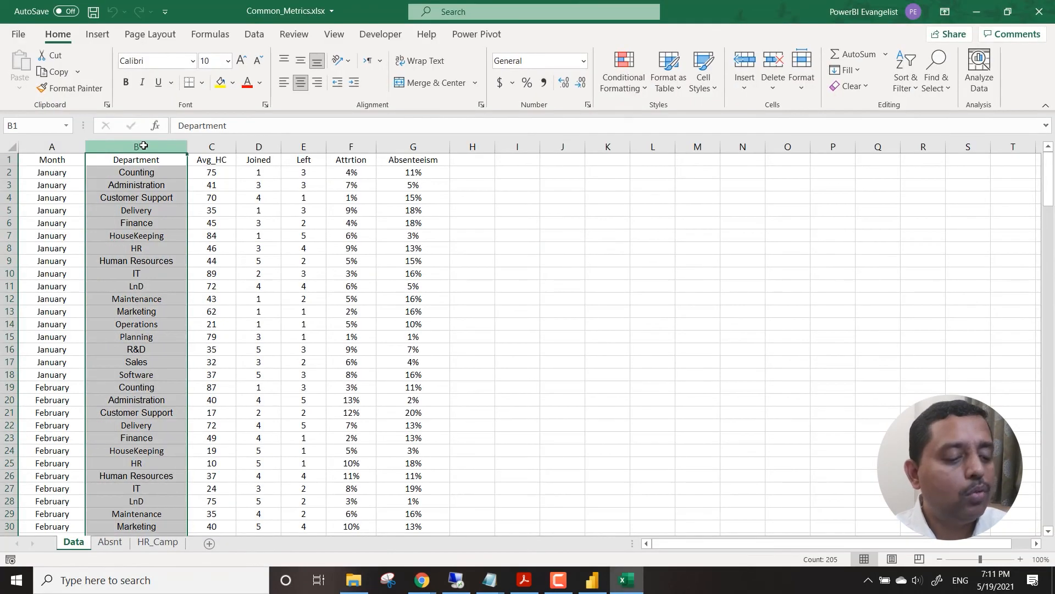
pyautogui.hotkey('ctrl', 'h')
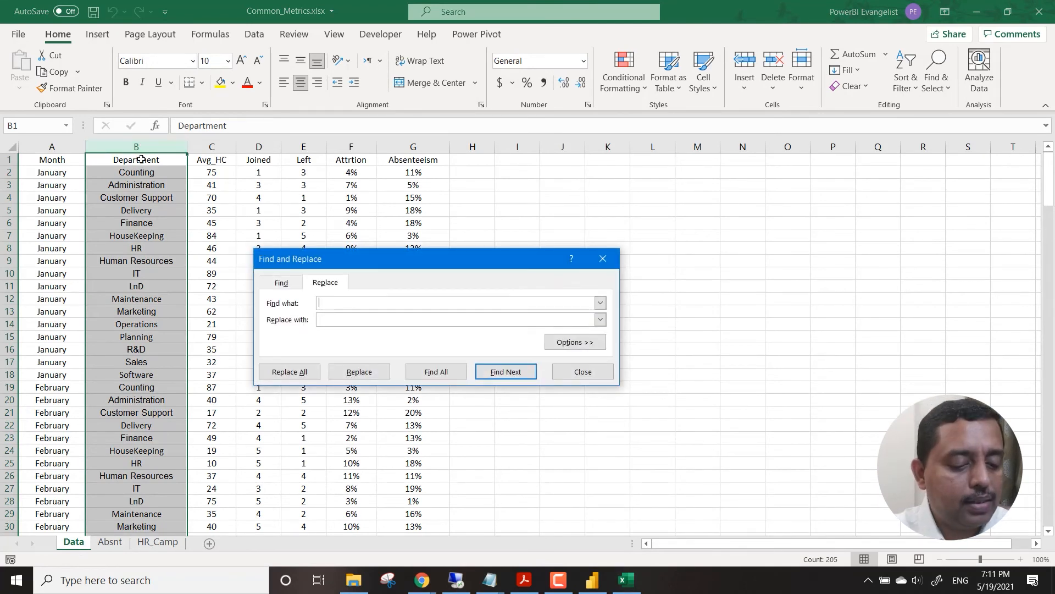
pyautogui.write('Counting')
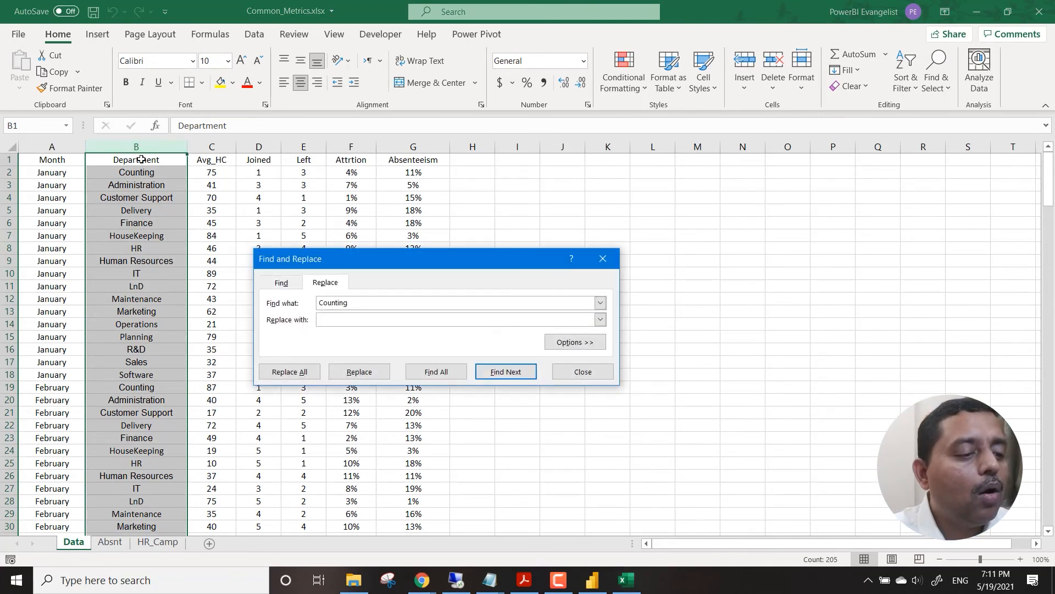
pyautogui.write('Accounting')
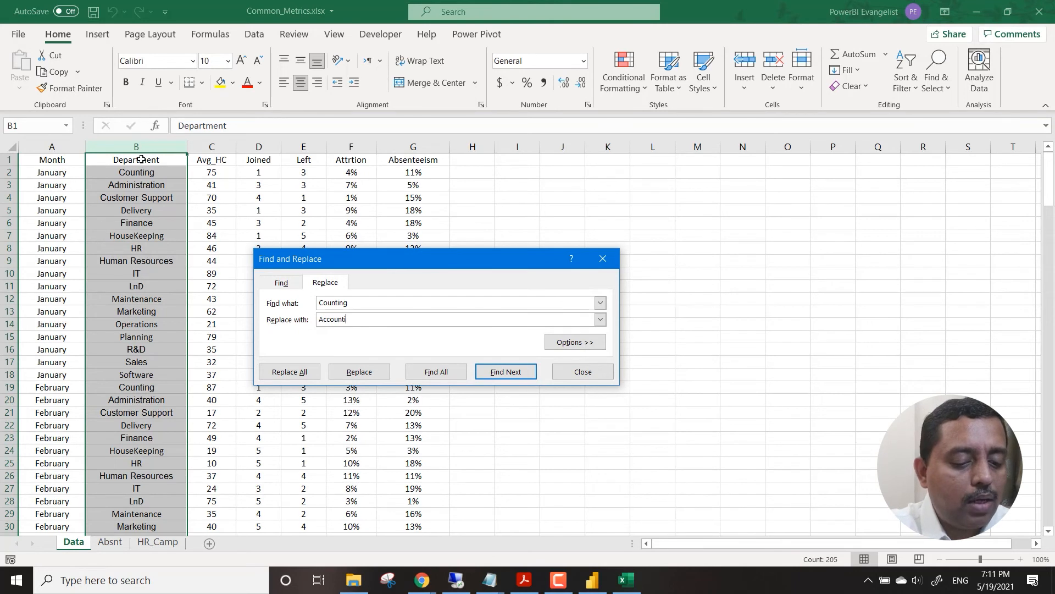
pyautogui.click(277, 372)
pyautogui.click(532, 328)
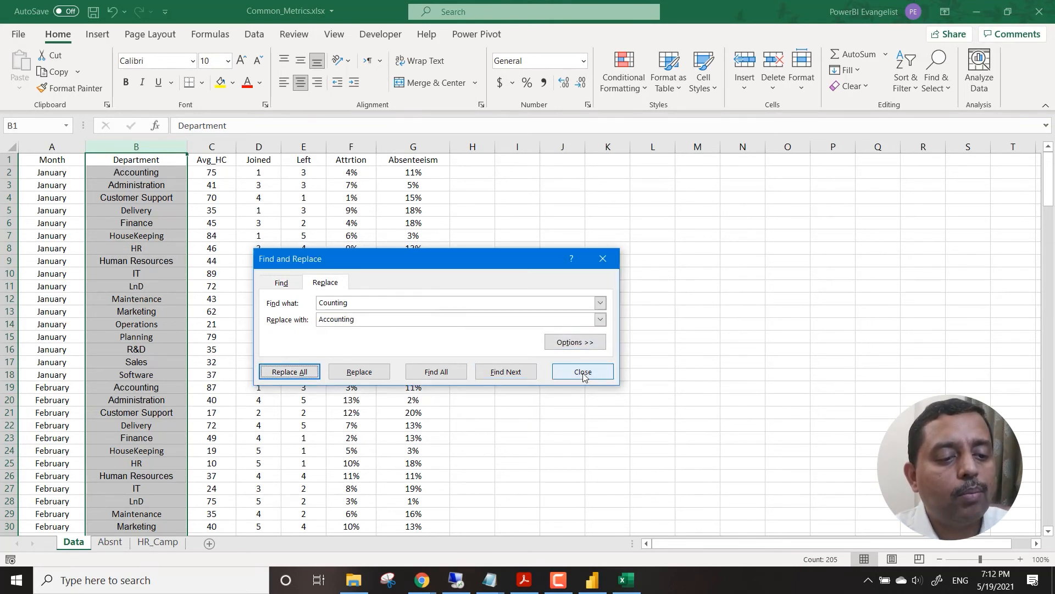
pyautogui.click(583, 372)
# Save the corrected Common_Metrics.xlsx workbook and close it.
pyautogui.click(594, 249)
pyautogui.hotkey('ctrl', 's')
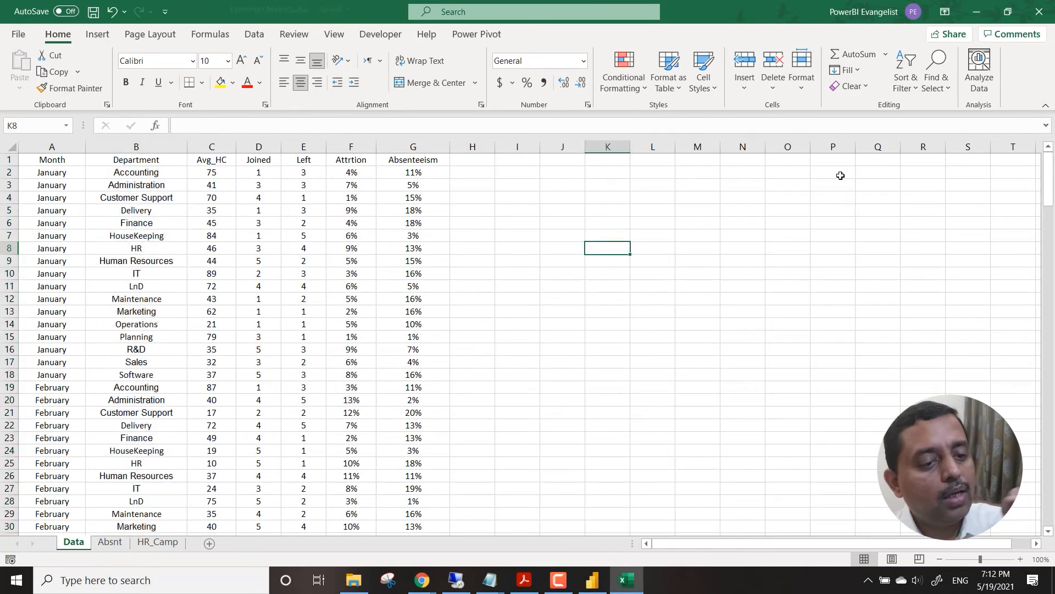
pyautogui.click(1039, 10)
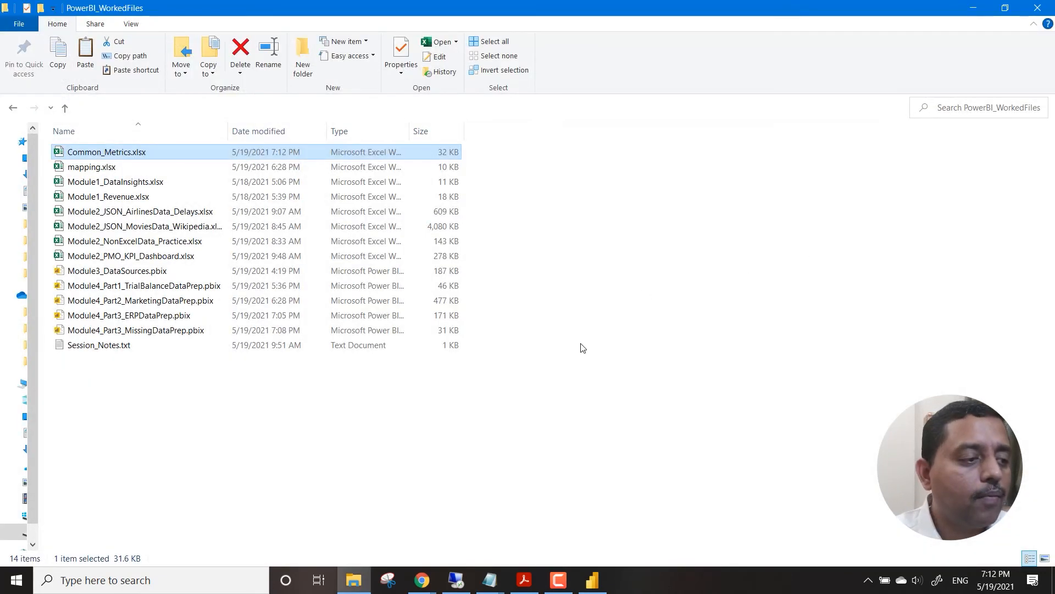
# Switch back to Power BI Desktop and refresh the report's data from the corrected workbook.
pyautogui.click(592, 579)
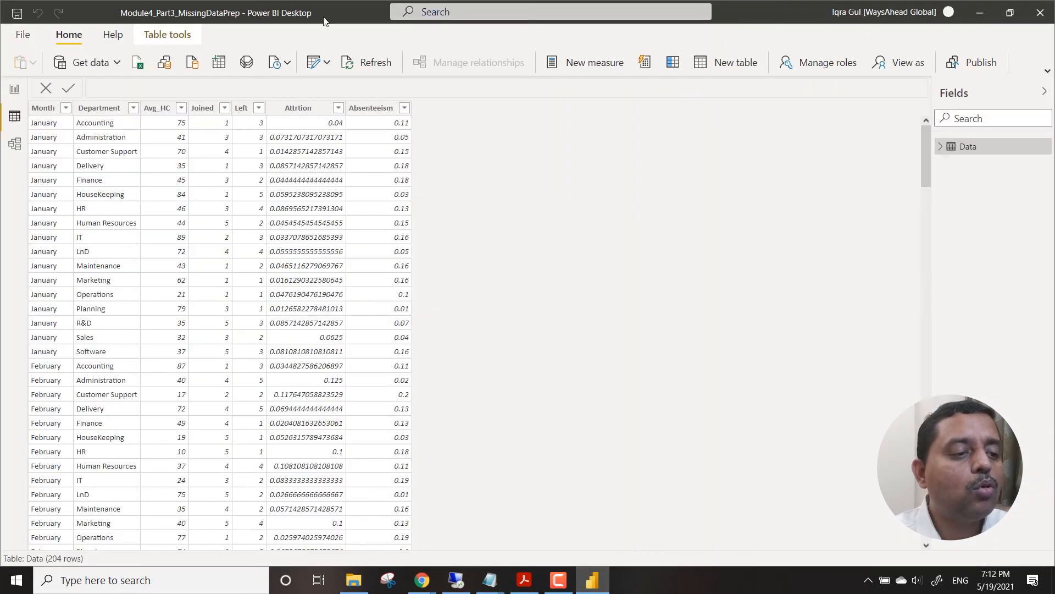
pyautogui.click(352, 63)
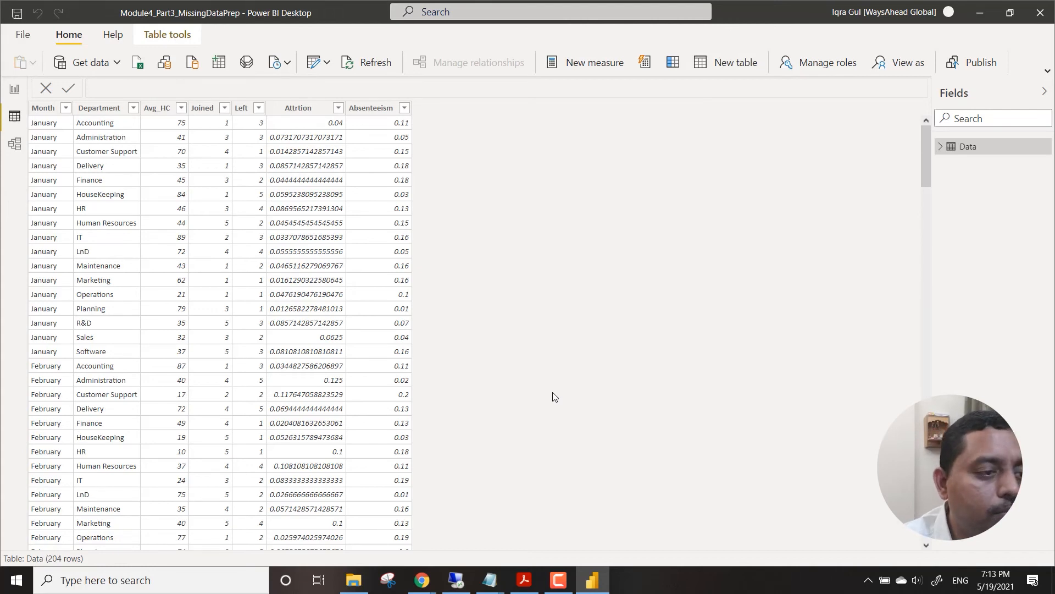
# Set the Attrtion column of the Data table to display 2 decimal places.
pyautogui.click(303, 109)
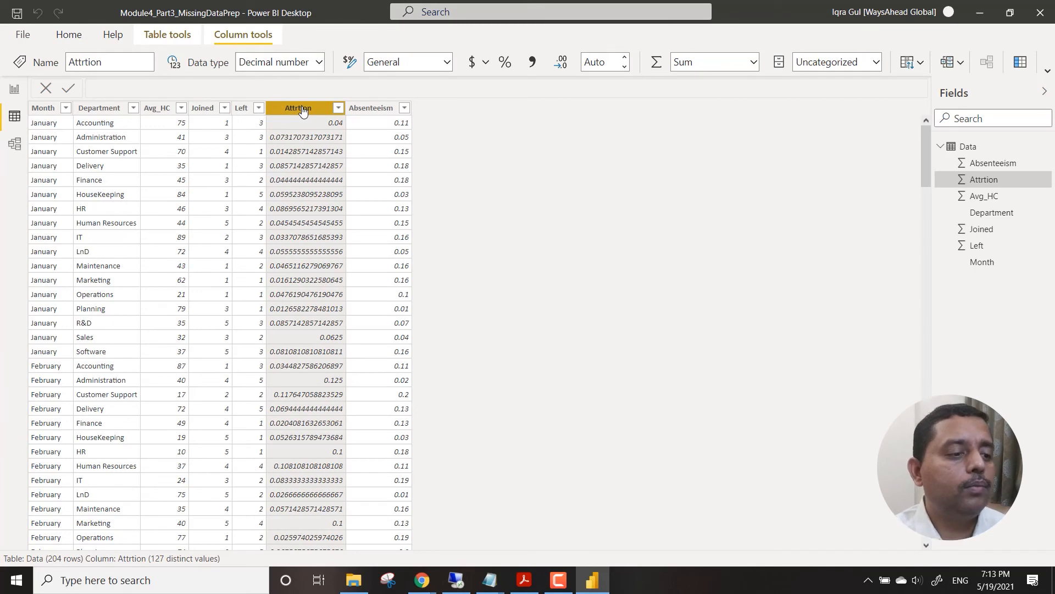
pyautogui.click(625, 68)
pyautogui.moveTo(615, 63); pyautogui.dragTo(584, 61)
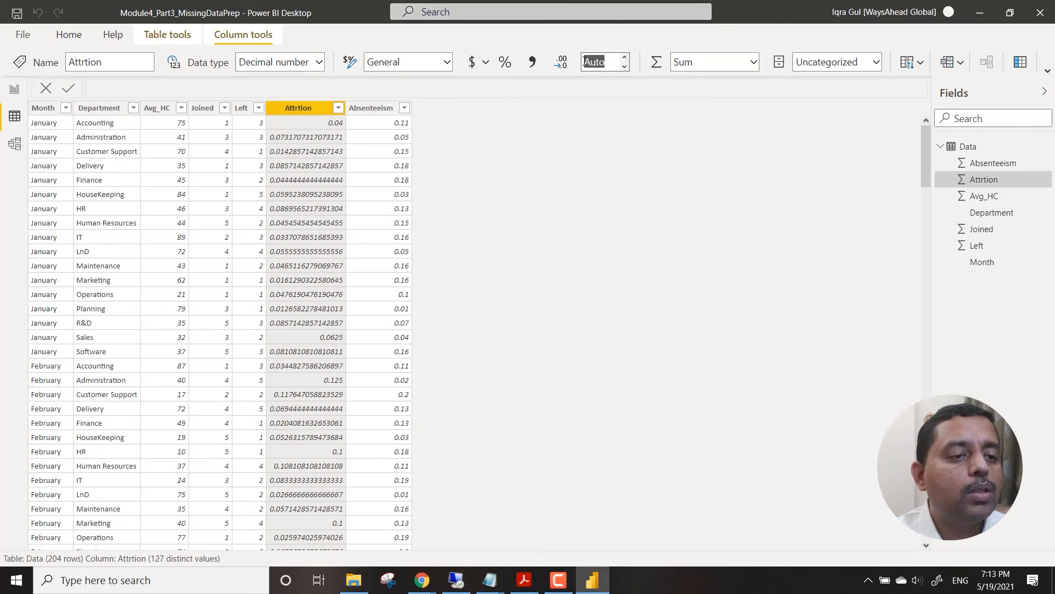
pyautogui.click(625, 57)
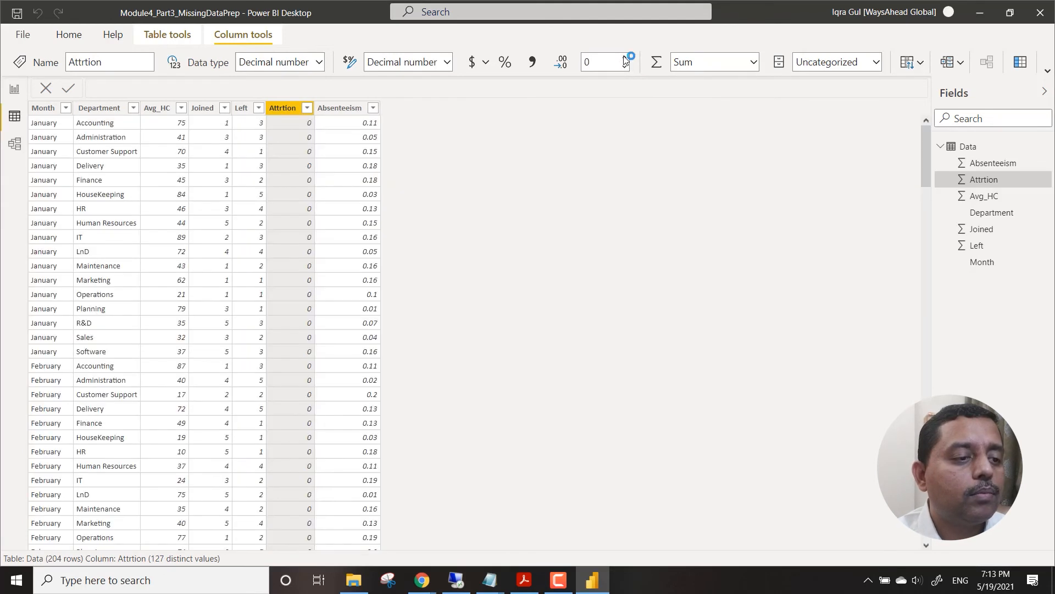
pyautogui.click(625, 57)
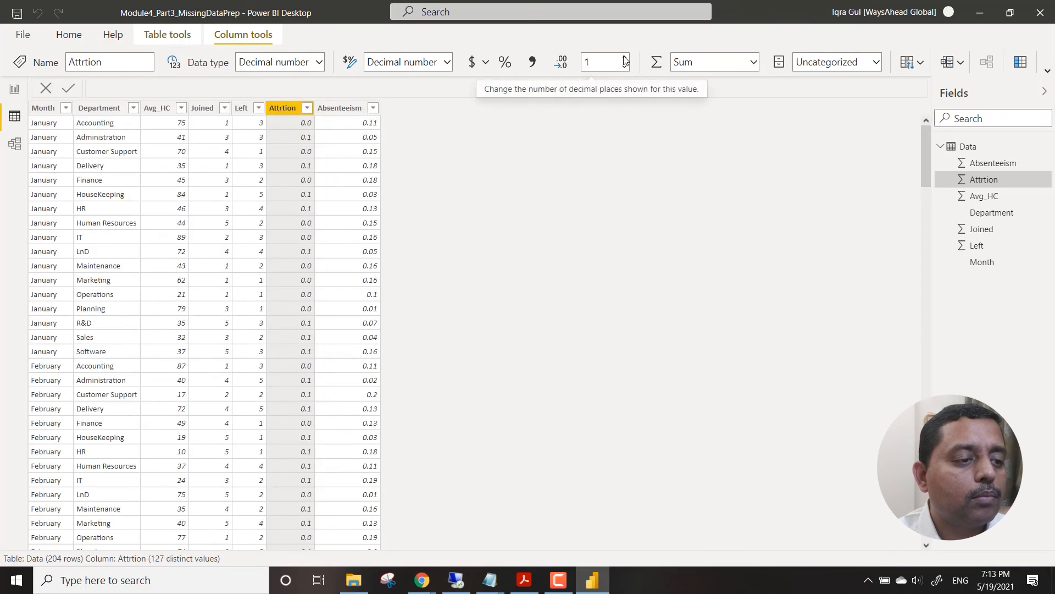
pyautogui.click(625, 57)
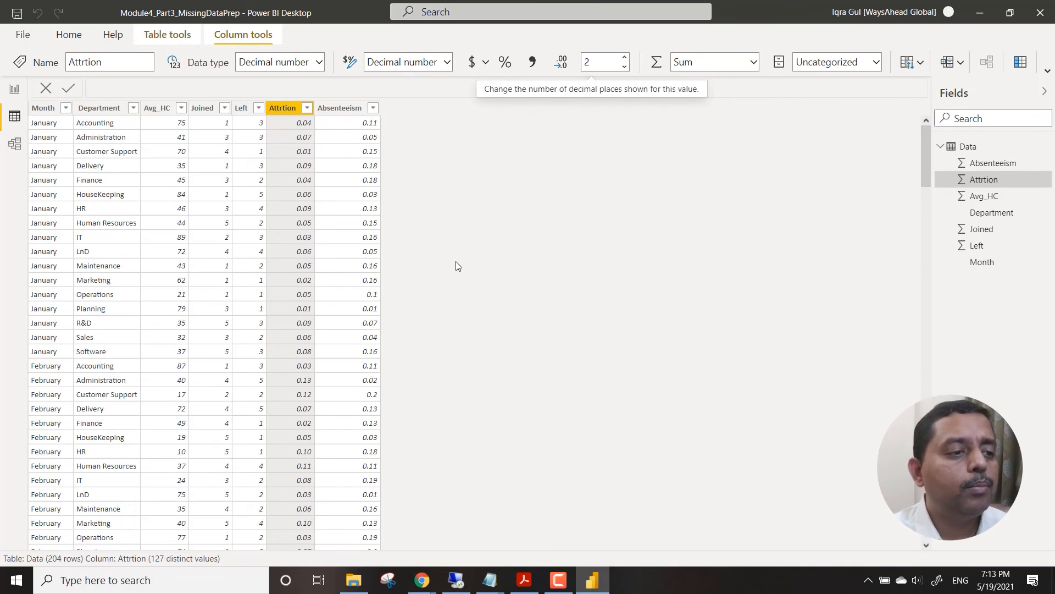
# Return to the report view and close the Module4_Part3_MissingDataPrep report.
pyautogui.click(14, 92)
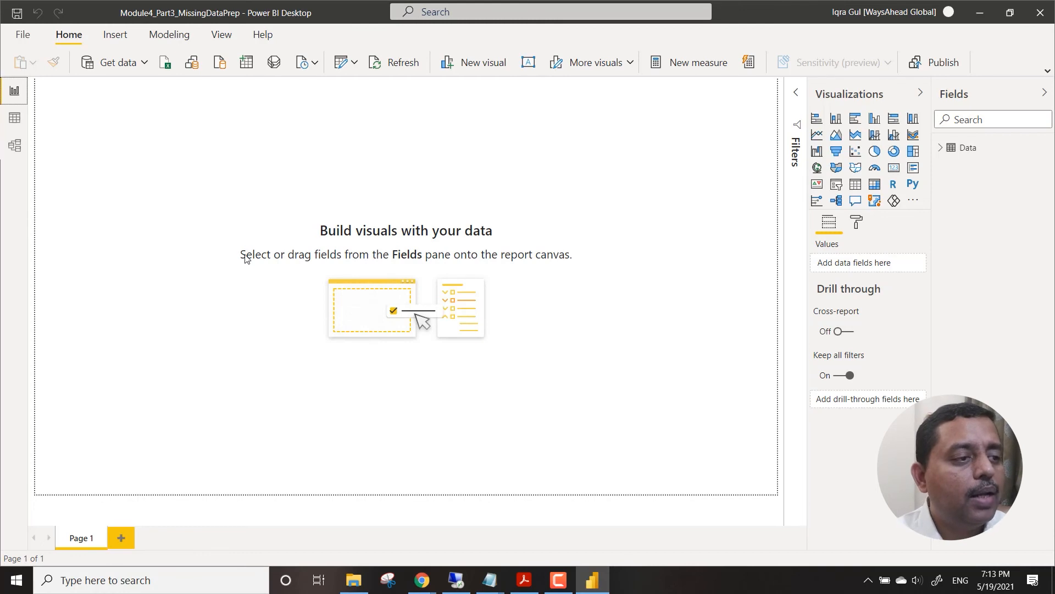
pyautogui.click(1035, 17)
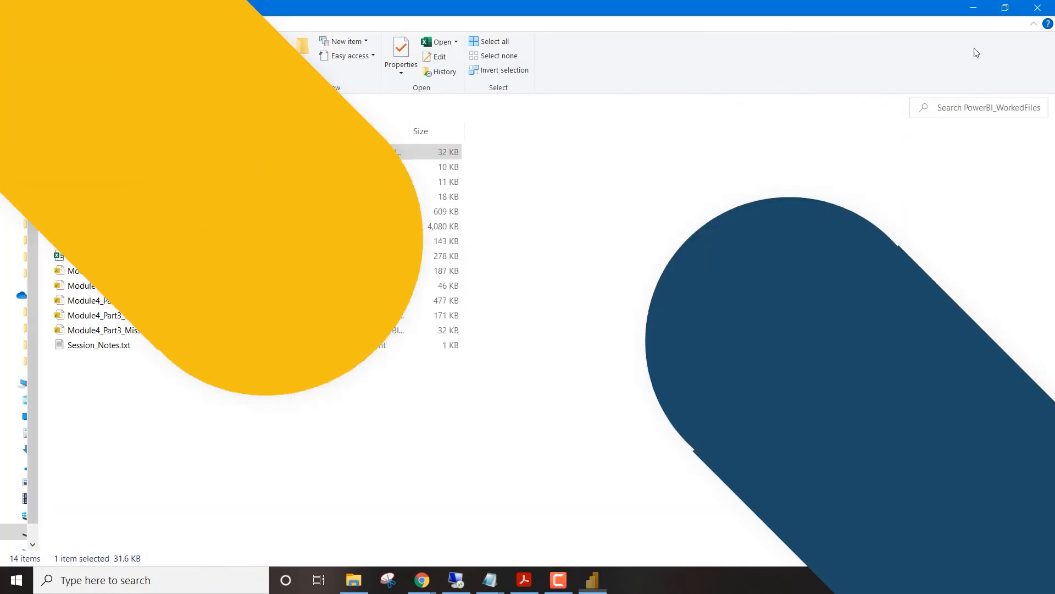